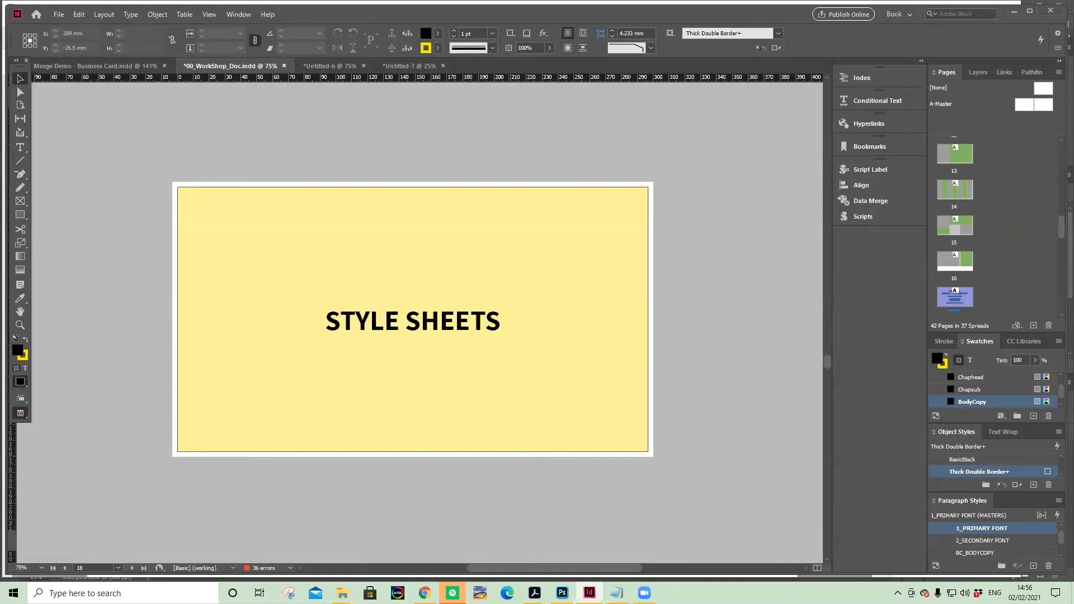
Go to the PARAGRAPH STYLES? page and select the Primary Font / Family text to inspect its font and weight
{"action": "scroll", "coordinate": [464, 207], "scroll_direction": "down", "scroll_amount": 4}
{"action": "scroll", "coordinate": [472, 204], "scroll_direction": "down", "scroll_amount": 3}
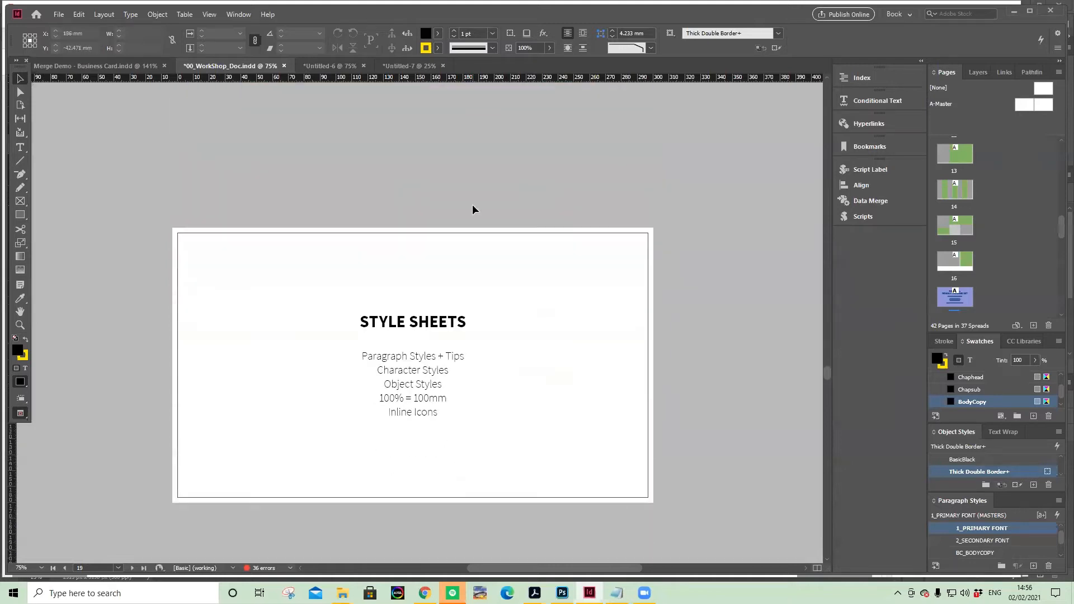
{"action": "scroll", "coordinate": [480, 197], "scroll_direction": "down", "scroll_amount": 2}
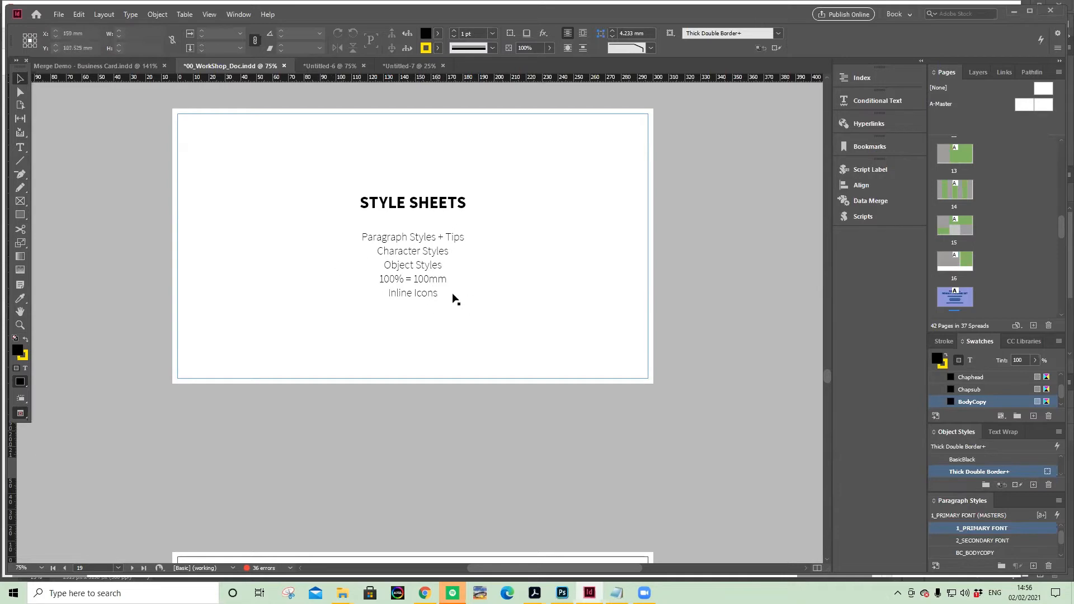
{"action": "scroll", "coordinate": [701, 305], "scroll_direction": "down", "scroll_amount": 6}
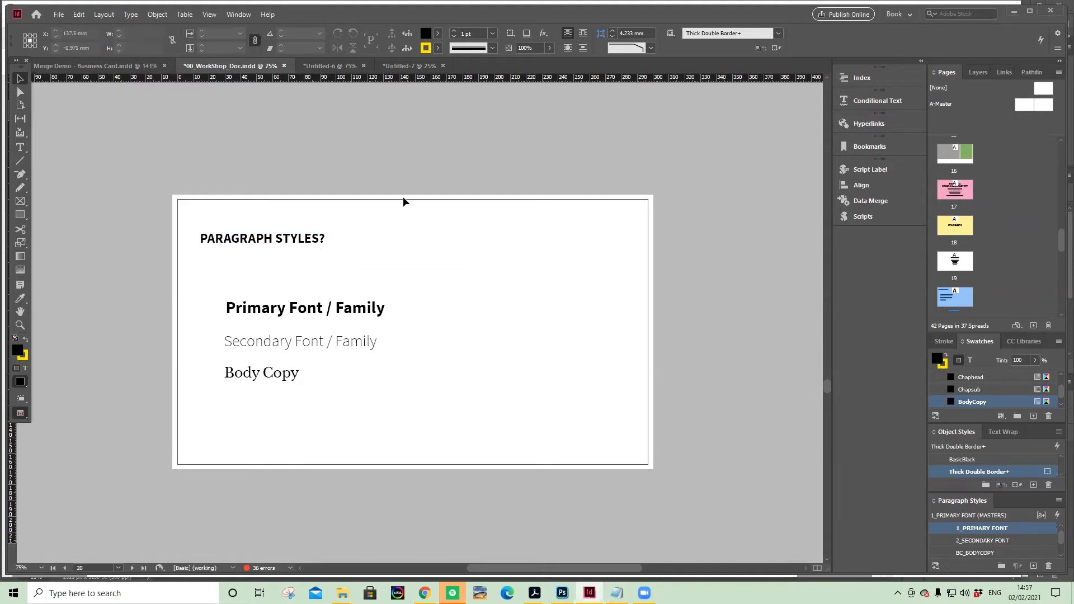
{"action": "left_click", "coordinate": [376, 327]}
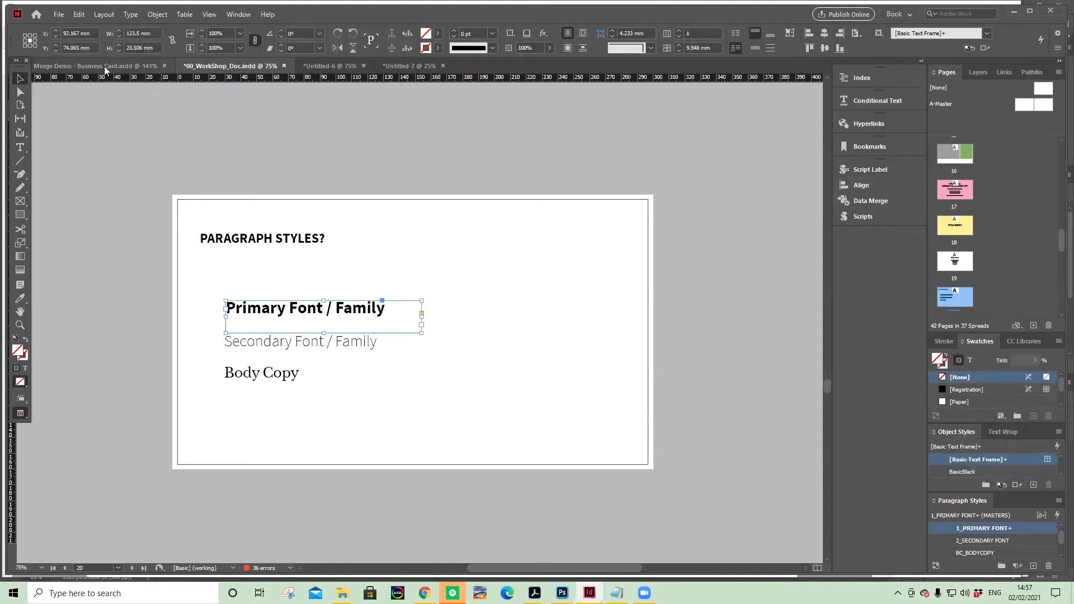
{"action": "double_click", "coordinate": [336, 309]}
{"action": "left_click_drag", "start_coordinate": [394, 309], "coordinate": [201, 297]}
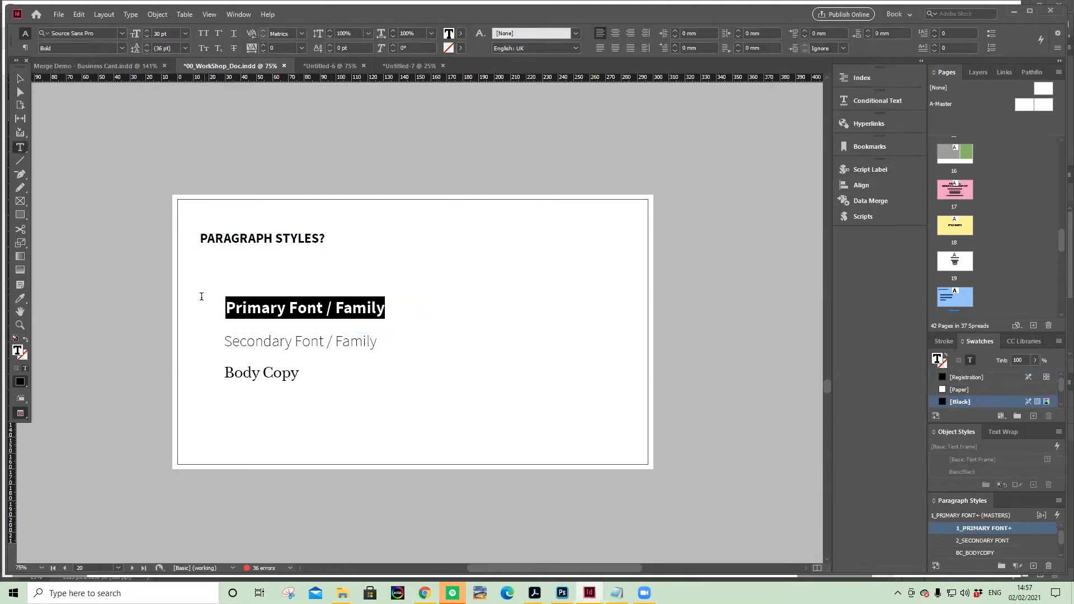
Select the Secondary Font / Family and Body Copy lines in turn to inspect their fonts, ending with nothing selected
{"action": "left_click", "coordinate": [311, 342]}
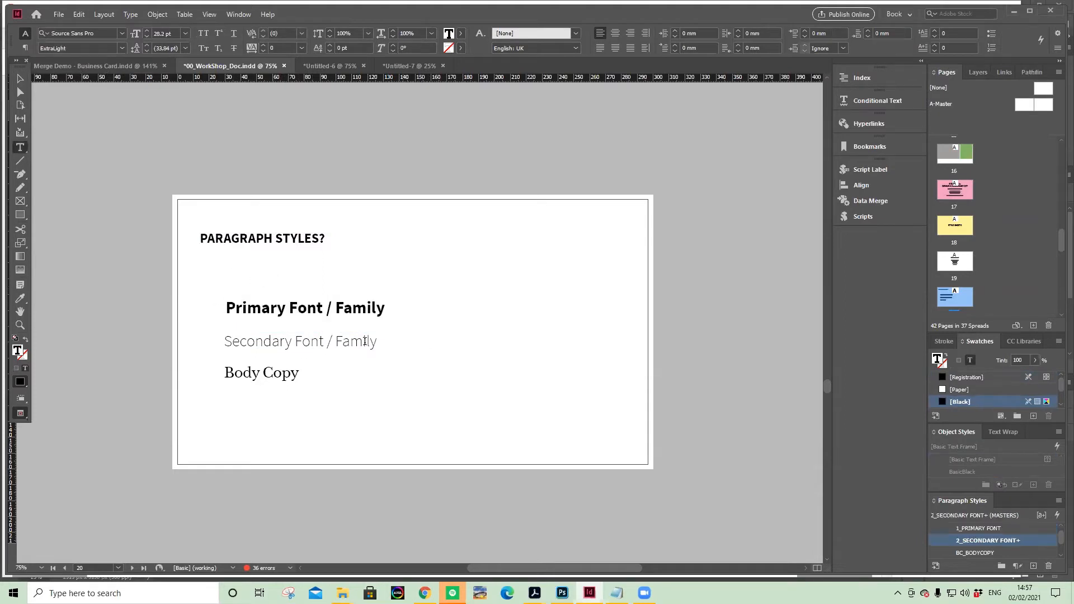
{"action": "triple_click", "coordinate": [375, 340]}
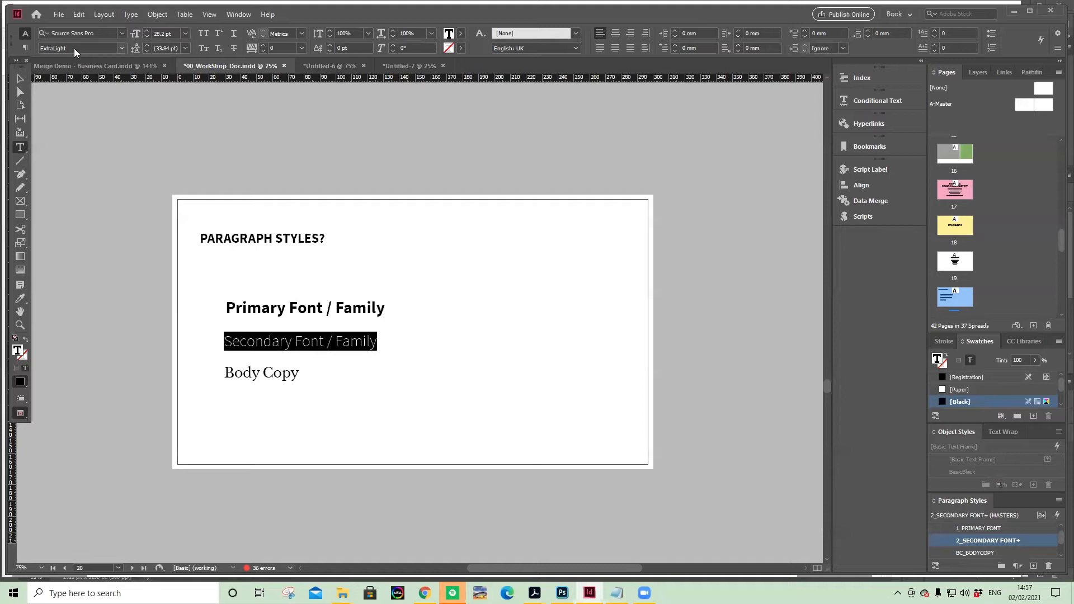
{"action": "left_click", "coordinate": [305, 330]}
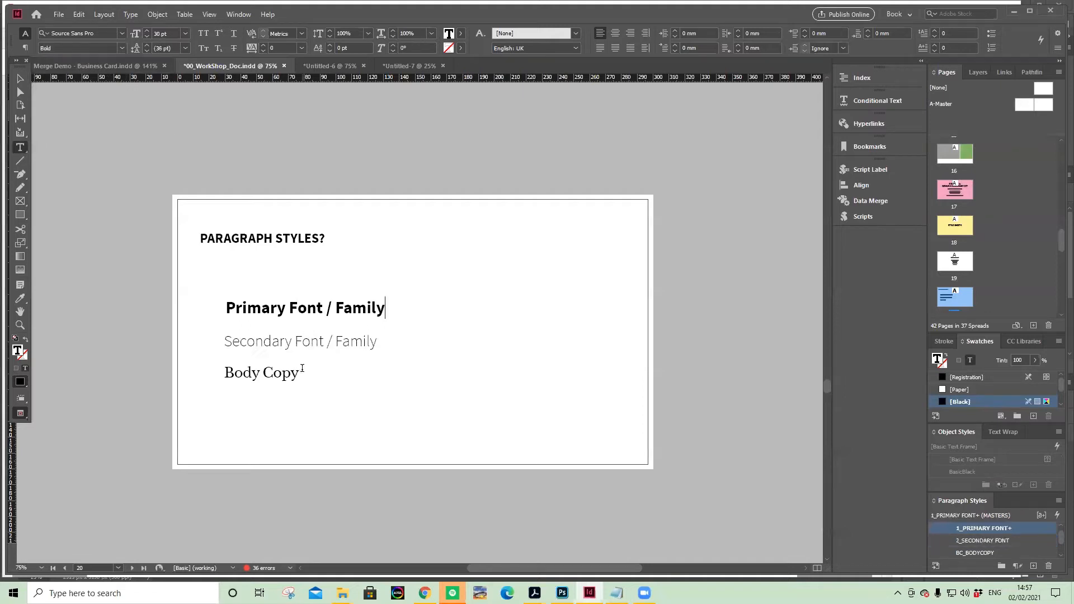
{"action": "left_click_drag", "start_coordinate": [302, 368], "coordinate": [223, 373]}
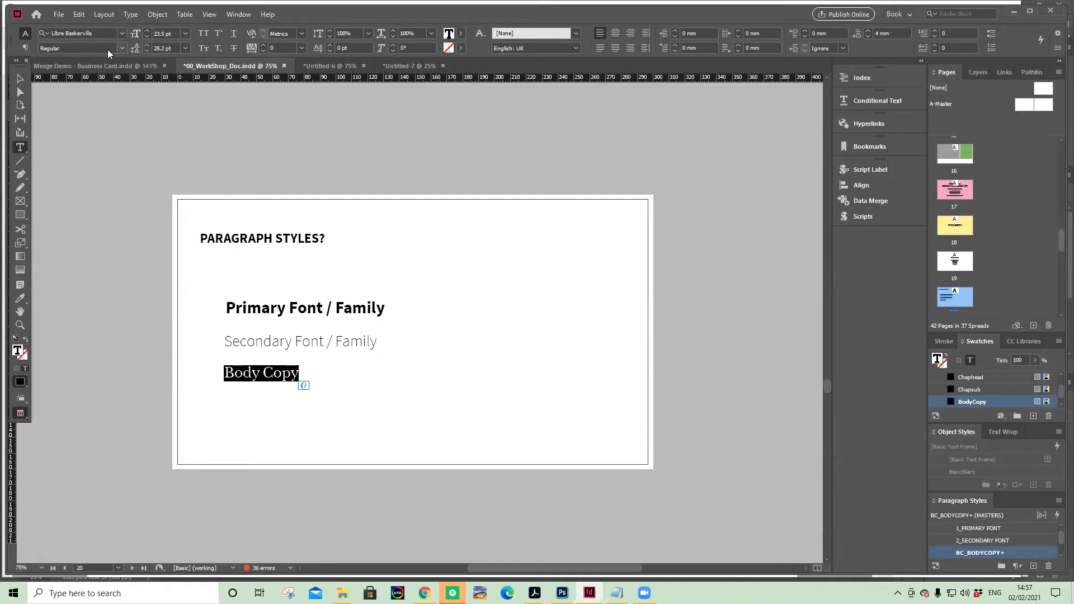
{"action": "left_click", "coordinate": [21, 82]}
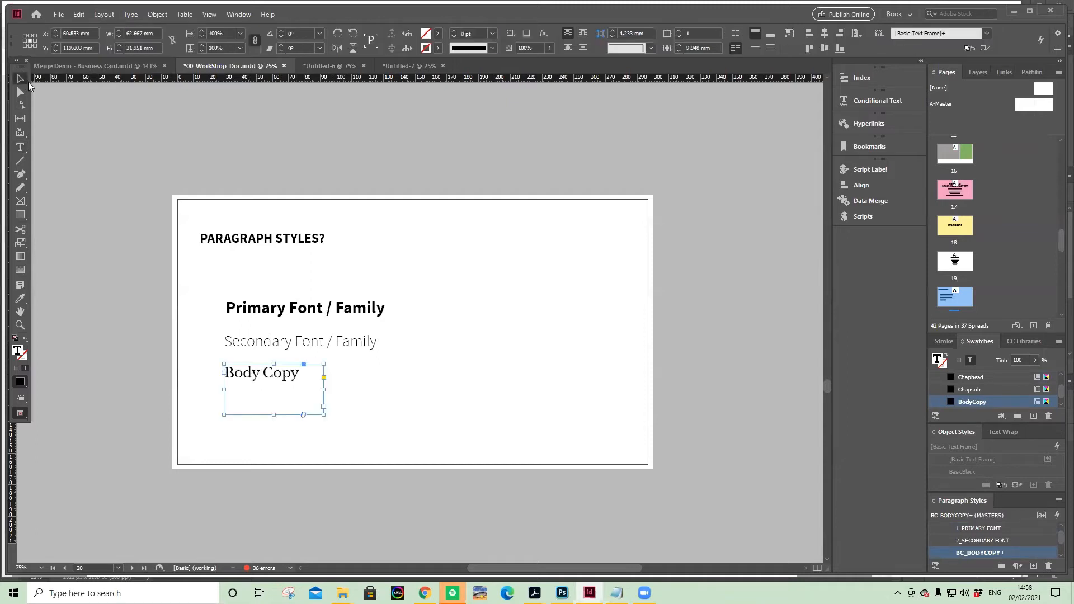
{"action": "left_click", "coordinate": [300, 157]}
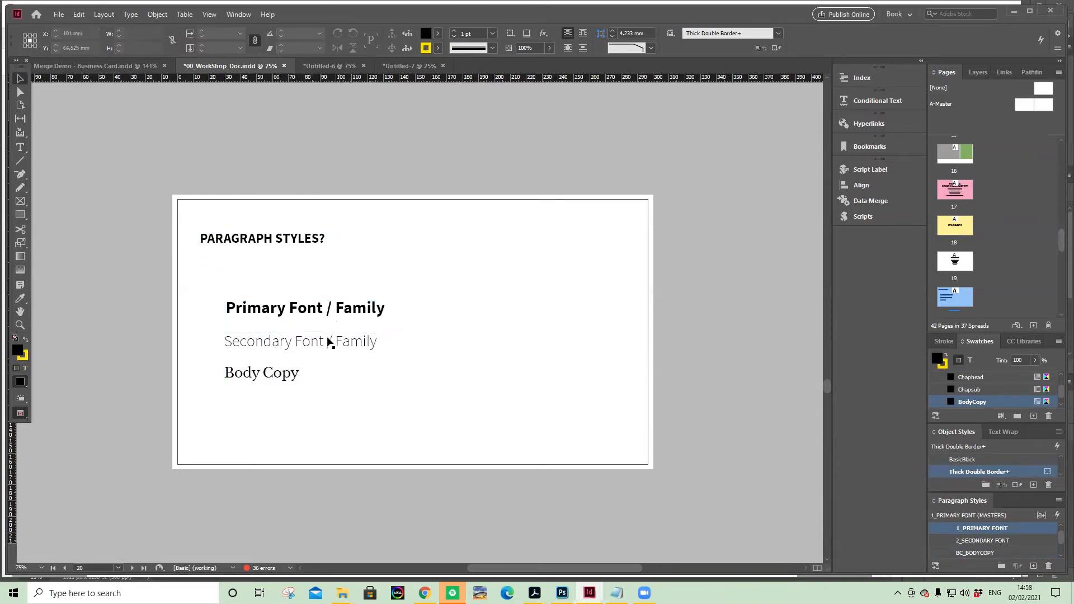
Select the Primary Font, Secondary Font and Body Copy text frames together to point them out as a group
{"action": "left_click_drag", "start_coordinate": [185, 320], "coordinate": [256, 340]}
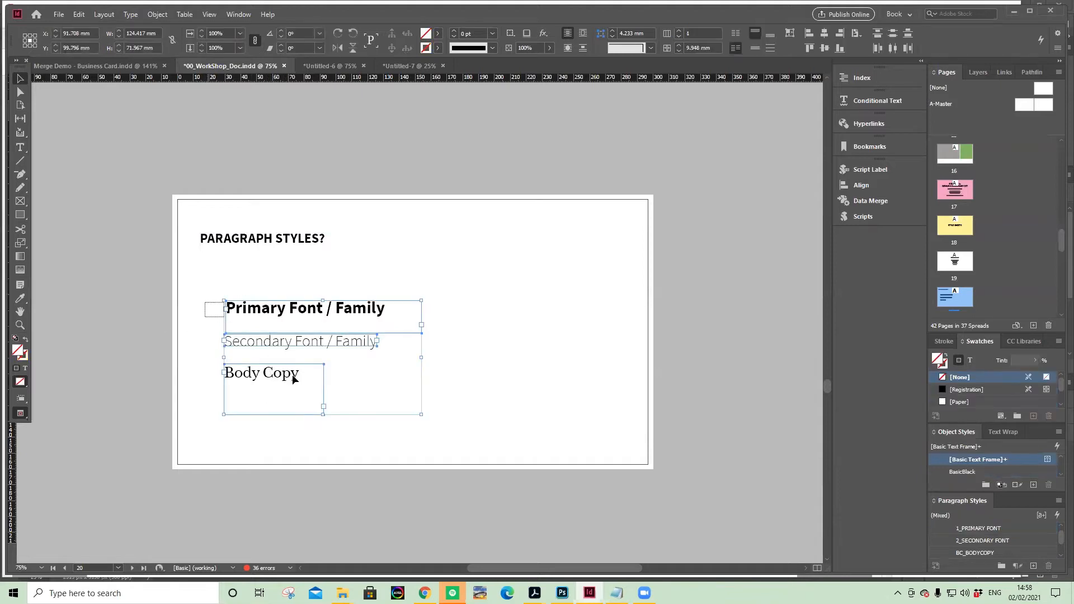
{"action": "left_click", "coordinate": [202, 297]}
{"action": "left_click_drag", "start_coordinate": [201, 297], "coordinate": [259, 382]}
{"action": "left_click", "coordinate": [200, 297]}
{"action": "left_click_drag", "start_coordinate": [205, 314], "coordinate": [305, 404]}
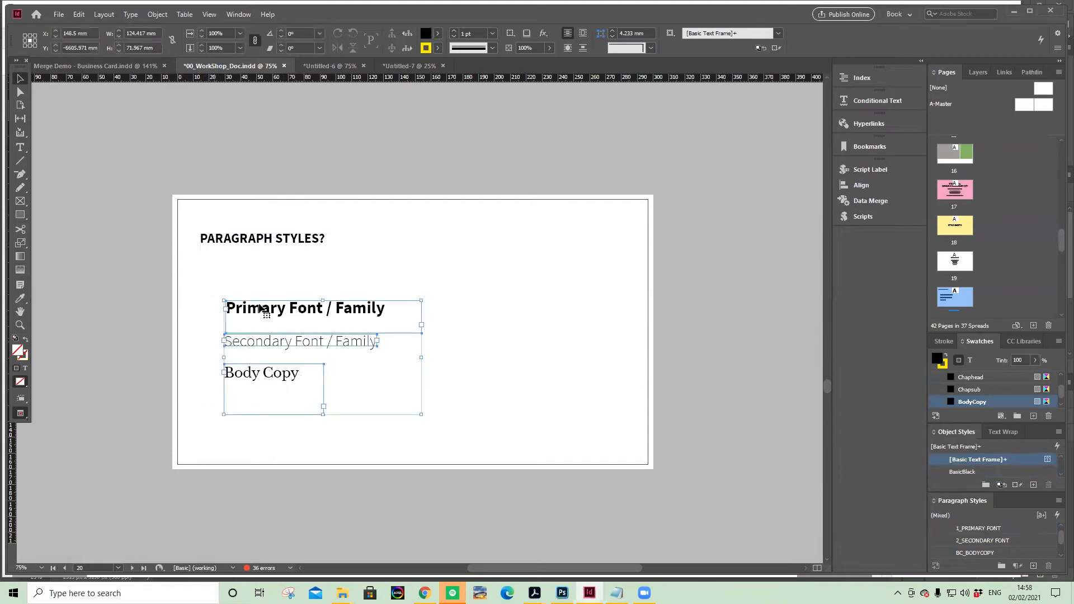
{"action": "left_click", "coordinate": [217, 321]}
Open the New Paragraph Style settings from the selected Primary Font / Family text and leave them without creating a style
{"action": "left_click", "coordinate": [314, 315]}
{"action": "double_click", "coordinate": [392, 309]}
{"action": "left_click_drag", "start_coordinate": [392, 309], "coordinate": [222, 296]}
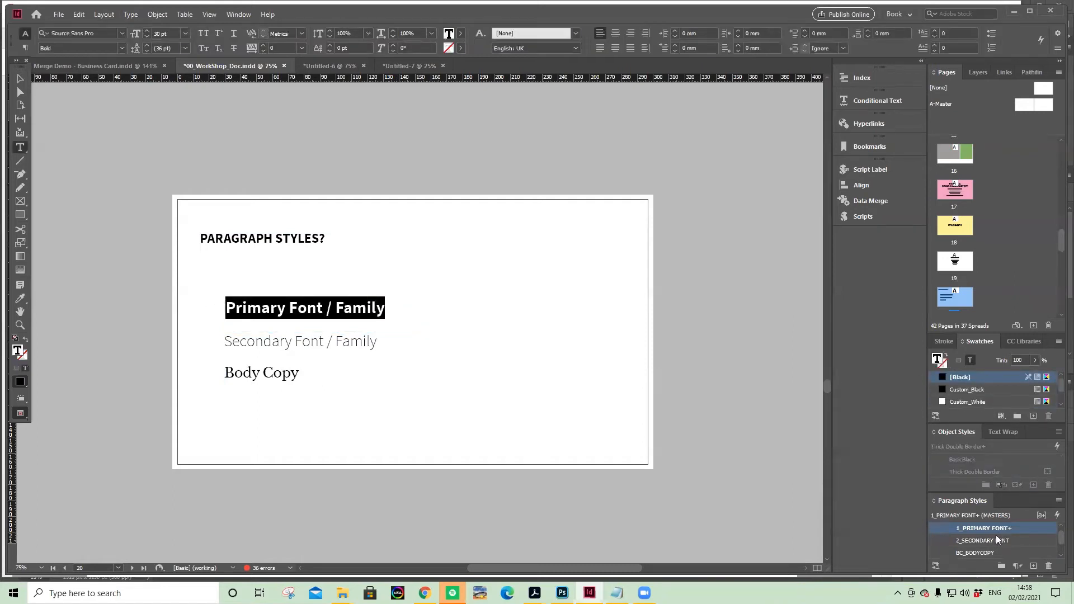
{"action": "left_click", "coordinate": [1058, 501]}
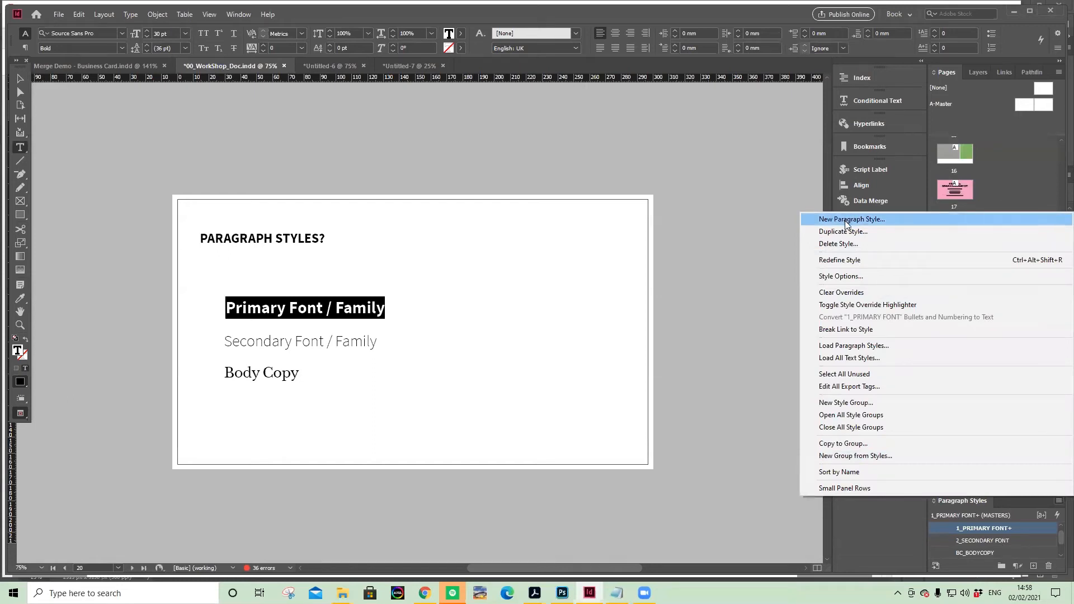
{"action": "left_click", "coordinate": [823, 221]}
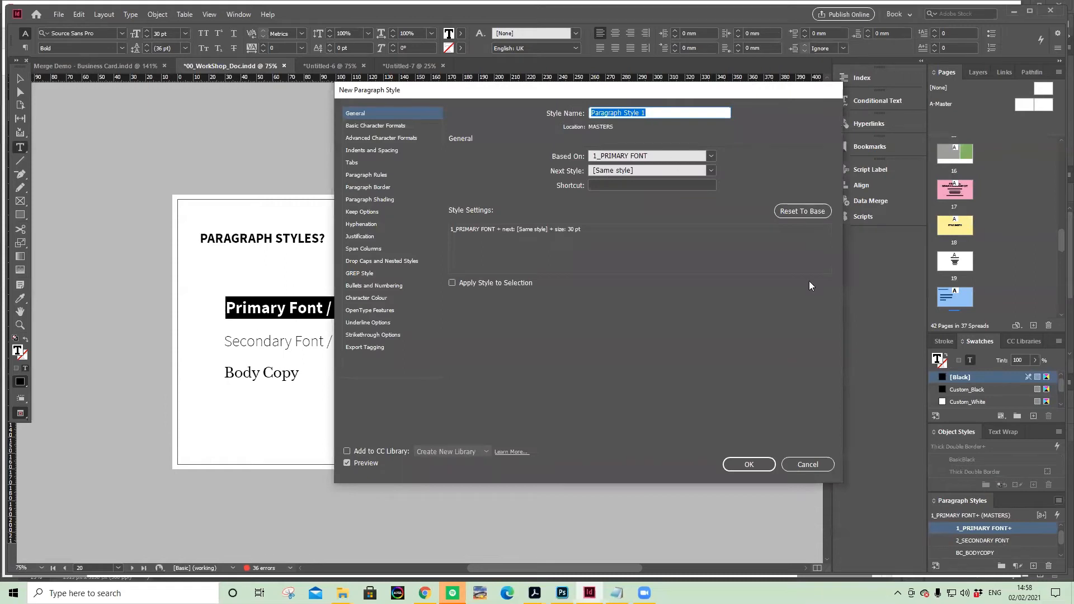
{"action": "left_click", "coordinate": [813, 466]}
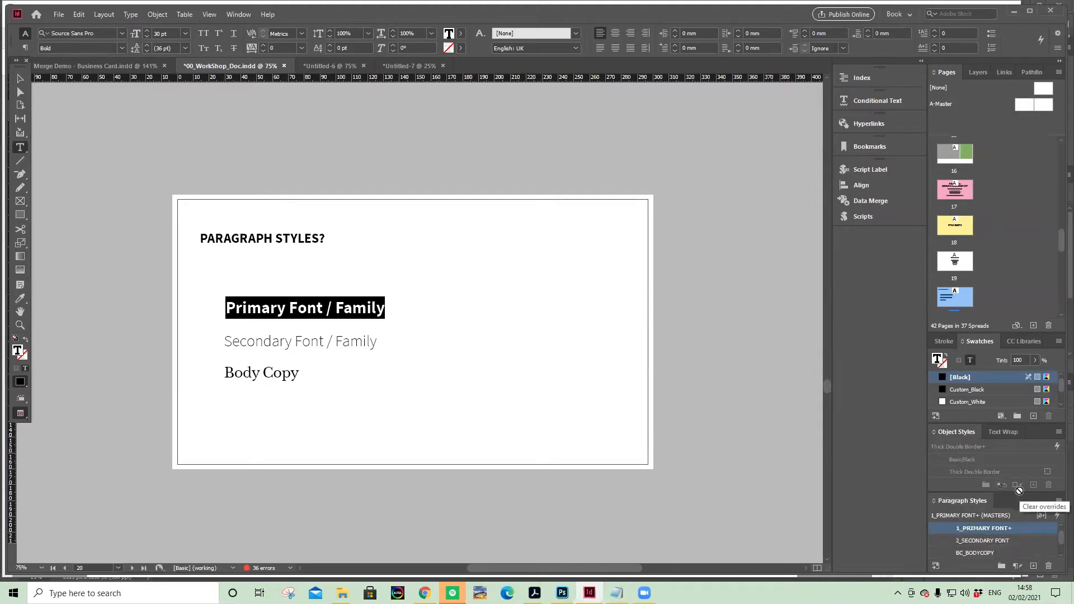
Enlarge the Paragraph Styles panel and bring the start of its list, including the MASTERS group, into view
{"action": "left_click_drag", "start_coordinate": [1020, 491], "coordinate": [1030, 299]}
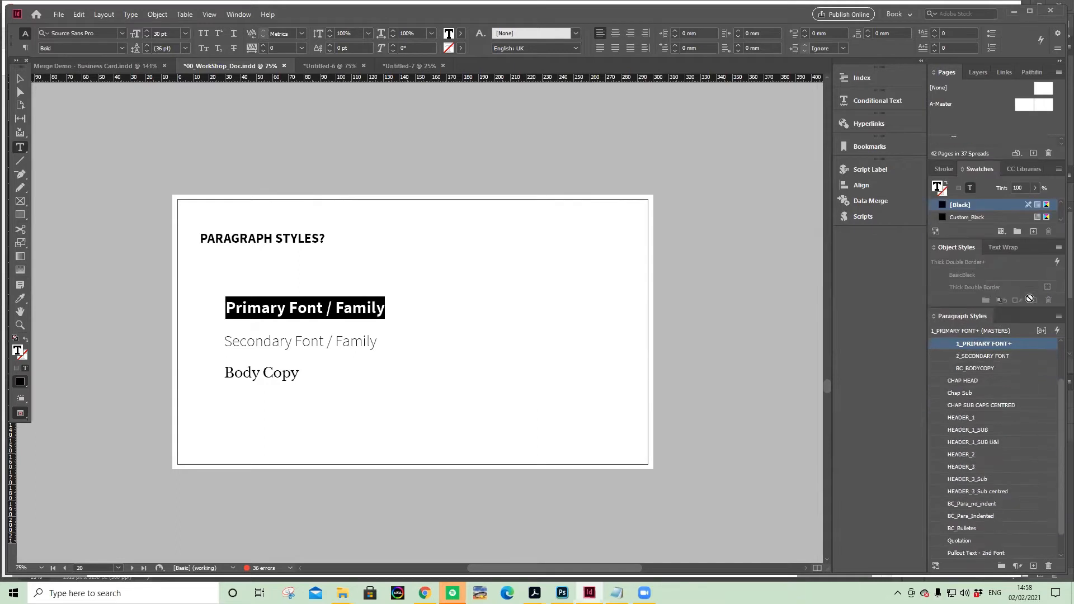
{"action": "scroll", "coordinate": [1016, 356], "scroll_direction": "up", "scroll_amount": 4}
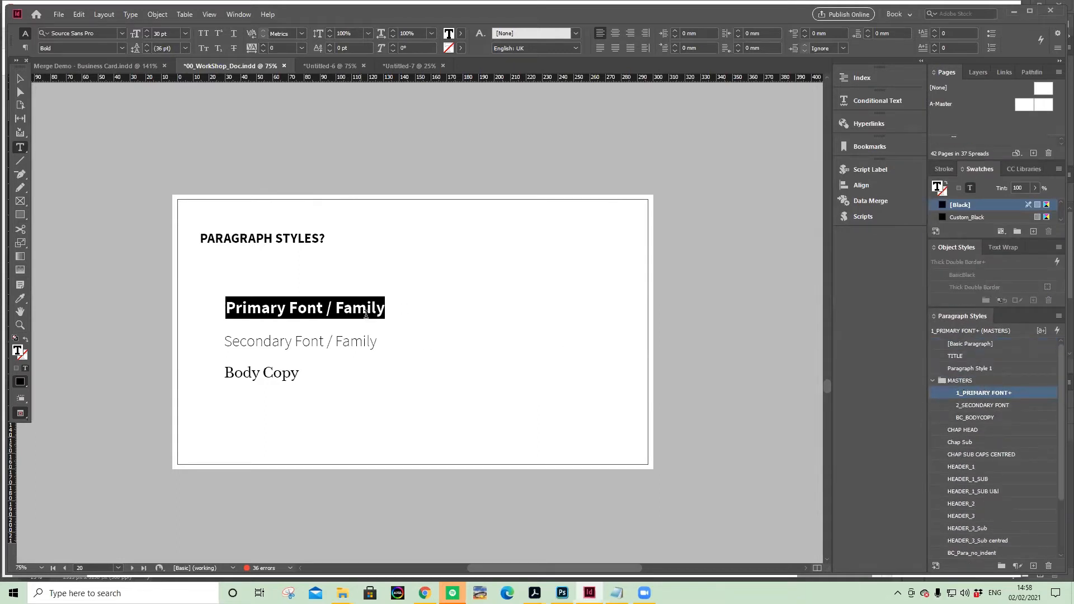
Clear the overrides on the Secondary Font / Family line by reapplying the 2_SECONDARY FONT paragraph style
{"action": "left_click_drag", "start_coordinate": [353, 311], "coordinate": [338, 312]}
{"action": "left_click", "coordinate": [364, 340]}
{"action": "left_click", "coordinate": [379, 339]}
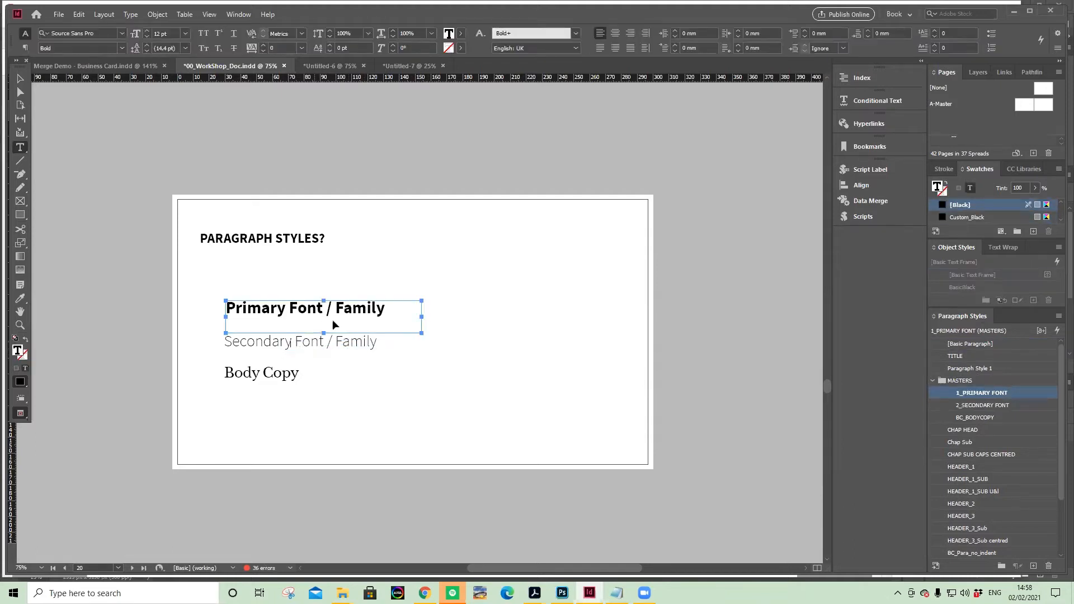
{"action": "left_click", "coordinate": [21, 80]}
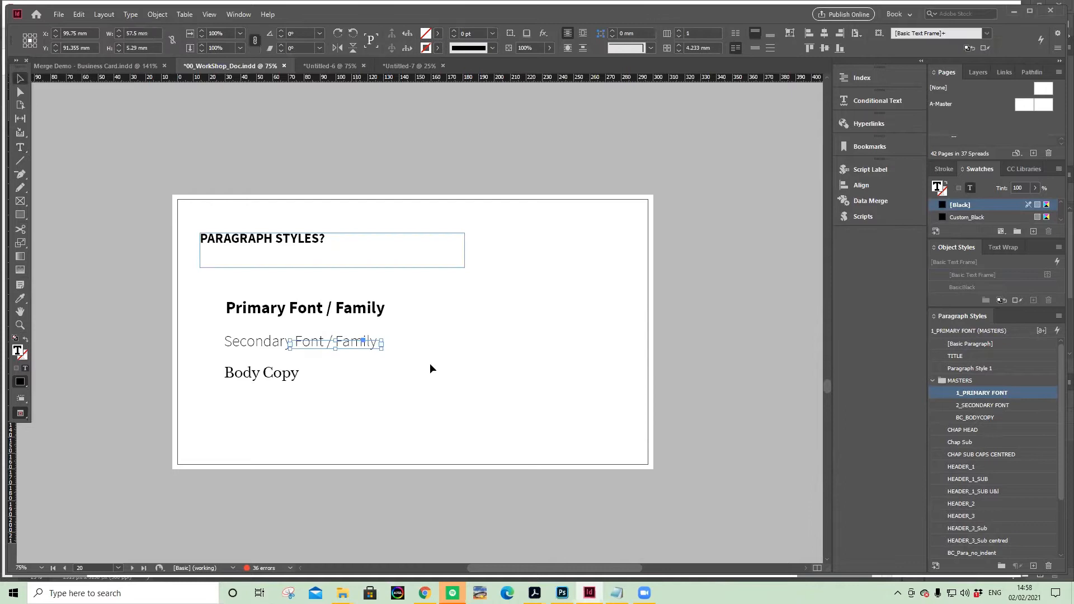
{"action": "left_click", "coordinate": [379, 350]}
{"action": "left_click", "coordinate": [342, 345]}
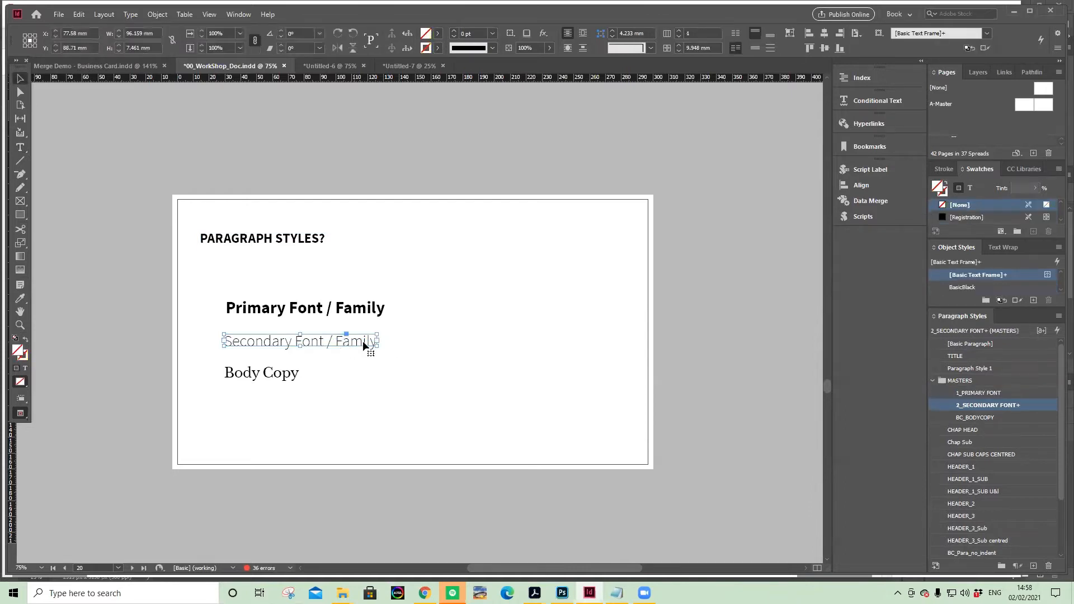
{"action": "double_click", "coordinate": [370, 342]}
{"action": "left_click_drag", "start_coordinate": [370, 343], "coordinate": [280, 338]}
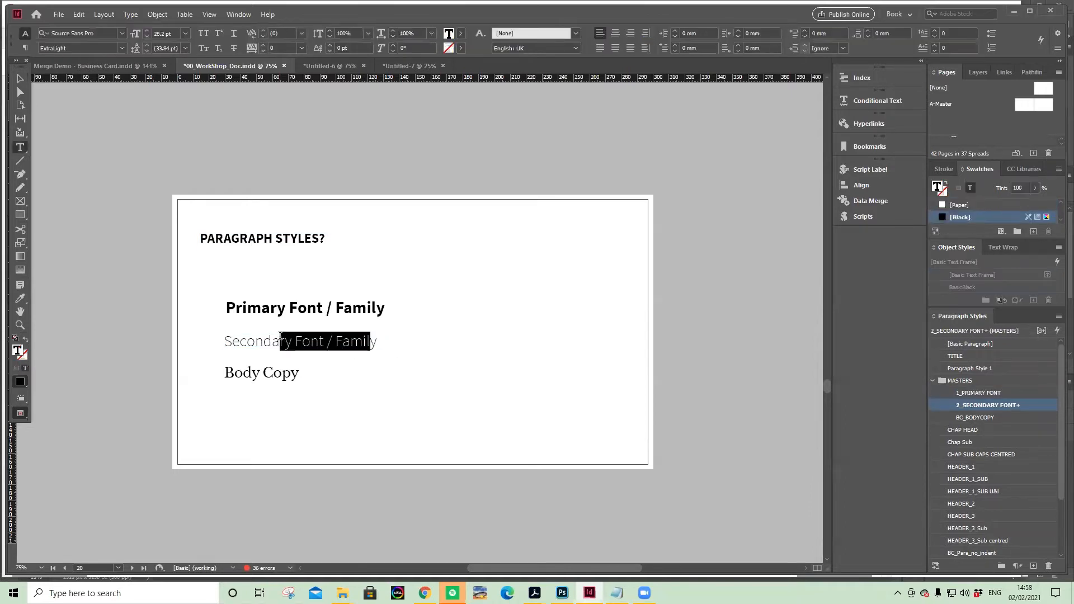
{"action": "left_click", "coordinate": [1030, 404], "text": "alt"}
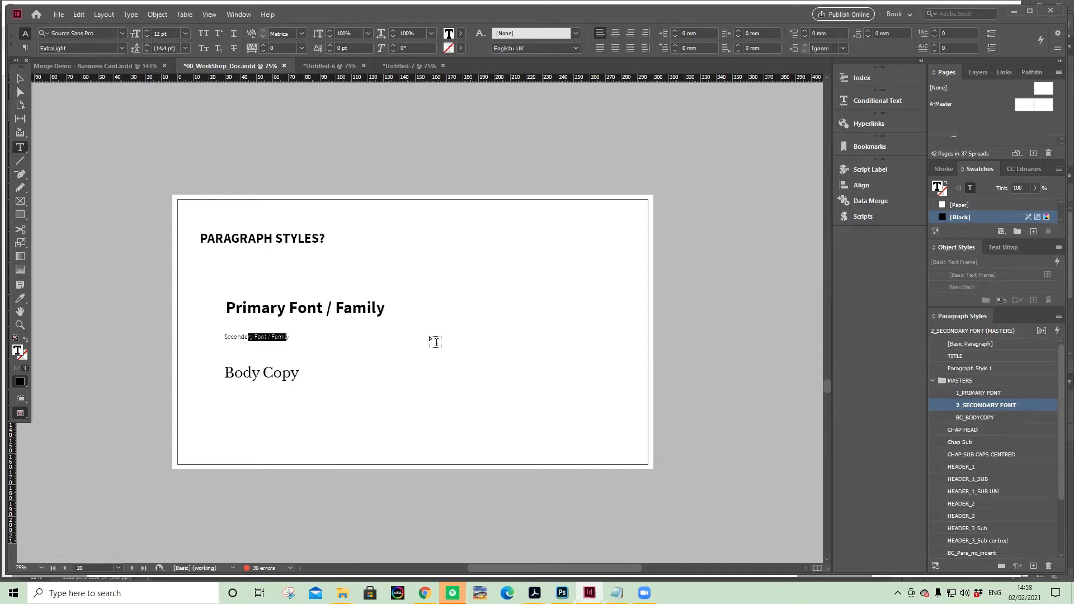
Try to clear the overrides on the Primary Font / Family line by reapplying the 1_PRIMARY FONT paragraph style
{"action": "left_click", "coordinate": [372, 308]}
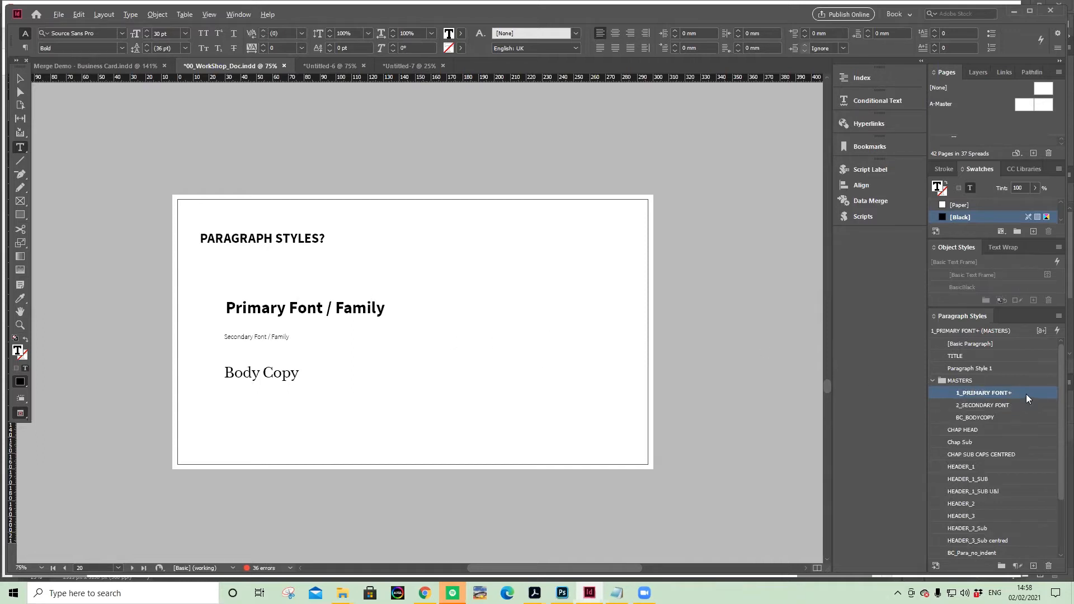
{"action": "left_click_drag", "start_coordinate": [1026, 395], "coordinate": [1019, 410]}
{"action": "left_click_drag", "start_coordinate": [373, 311], "coordinate": [377, 311]}
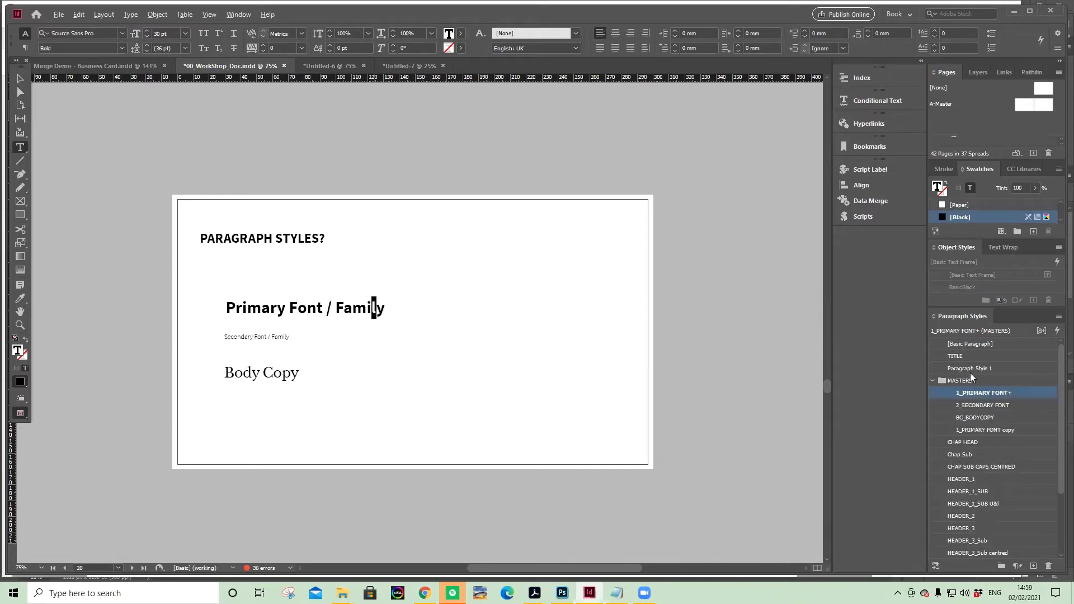
{"action": "left_click", "coordinate": [1024, 393], "text": "alt"}
{"action": "left_click_drag", "start_coordinate": [290, 312], "coordinate": [298, 312]}
{"action": "left_click", "coordinate": [261, 331]}
{"action": "left_click", "coordinate": [14, 79]}
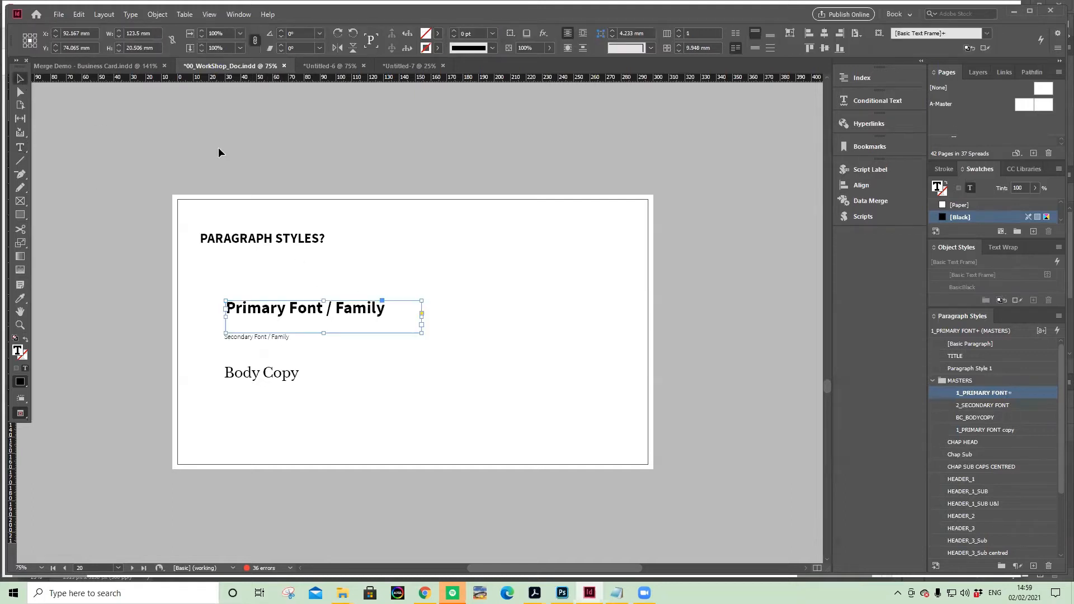
{"action": "left_click", "coordinate": [402, 183]}
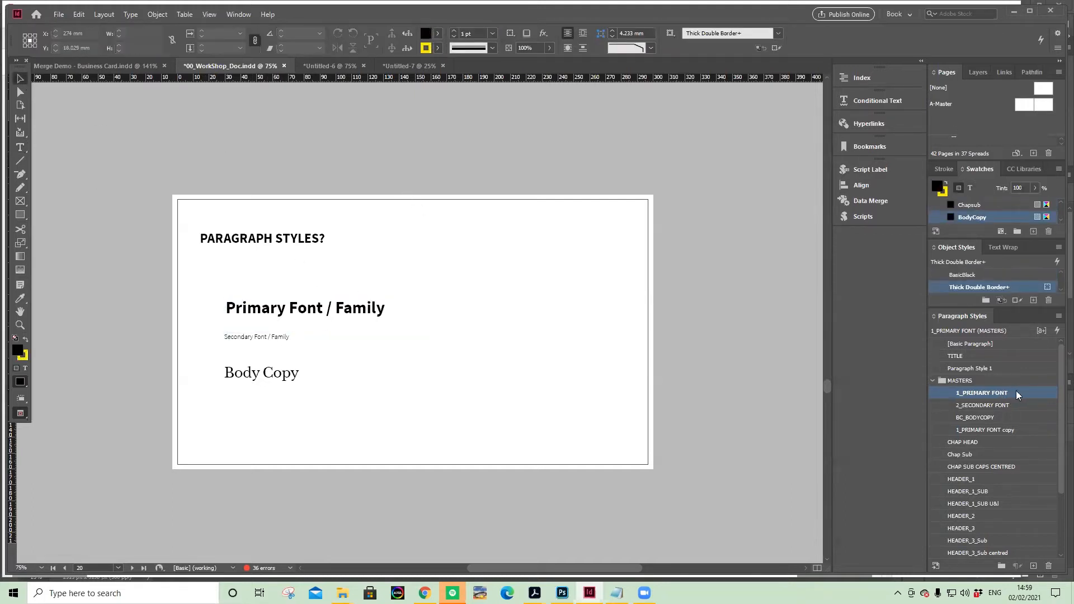
Delete the accidentally duplicated 1_PRIMARY FONT copy style from the MASTERS group
{"action": "left_click", "coordinate": [1028, 430]}
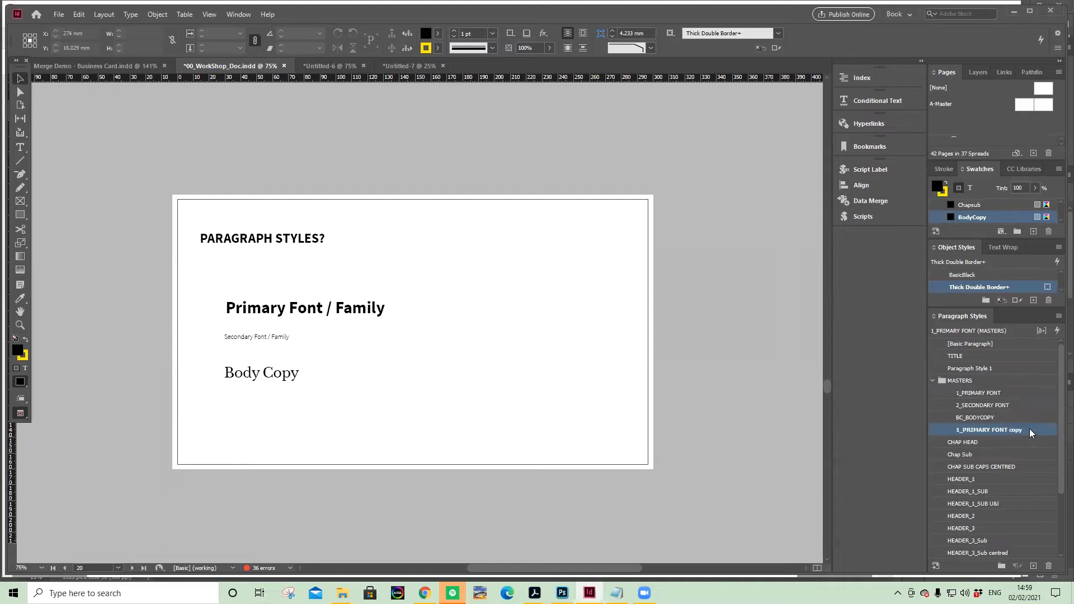
{"action": "right_click", "coordinate": [1034, 426]}
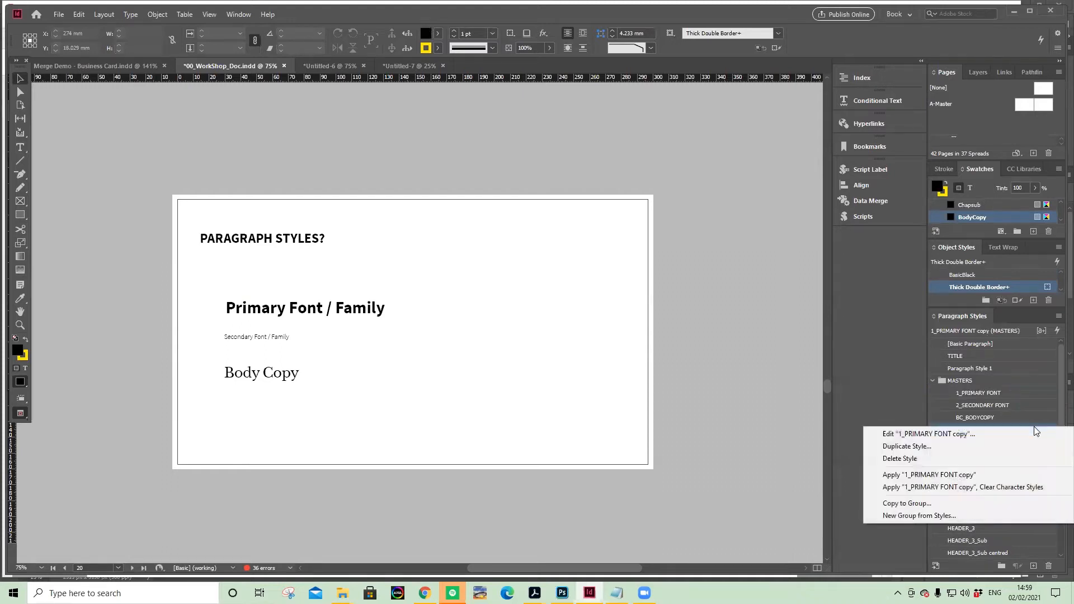
{"action": "left_click", "coordinate": [945, 457]}
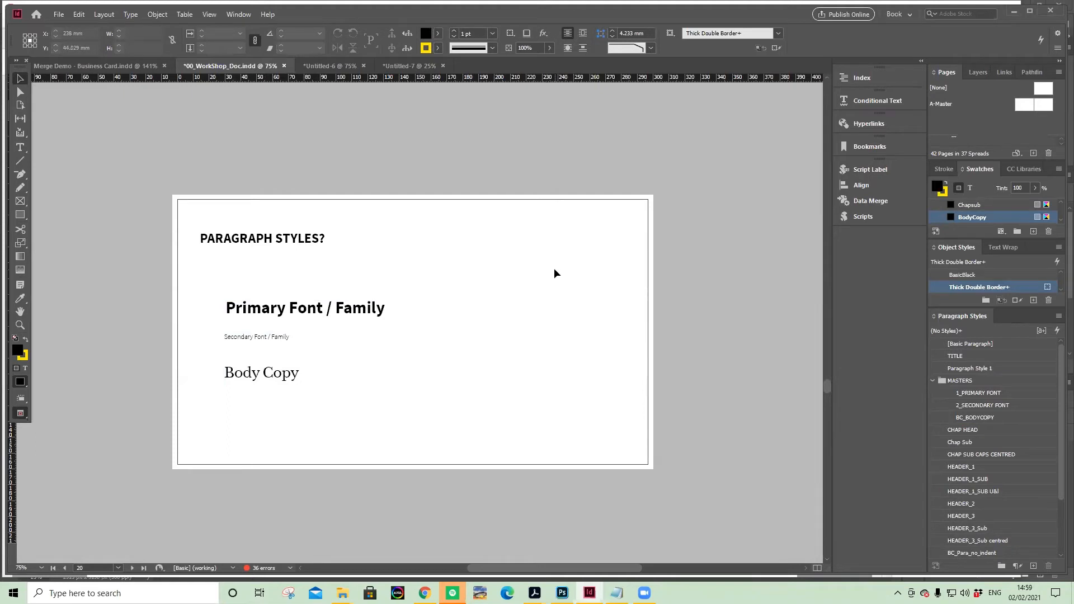
Go to the style samples on page 21 and select the text frame holding TITLE, CHAPHEAD and CHAPSUB
{"action": "scroll", "coordinate": [557, 260], "scroll_direction": "down", "scroll_amount": 3}
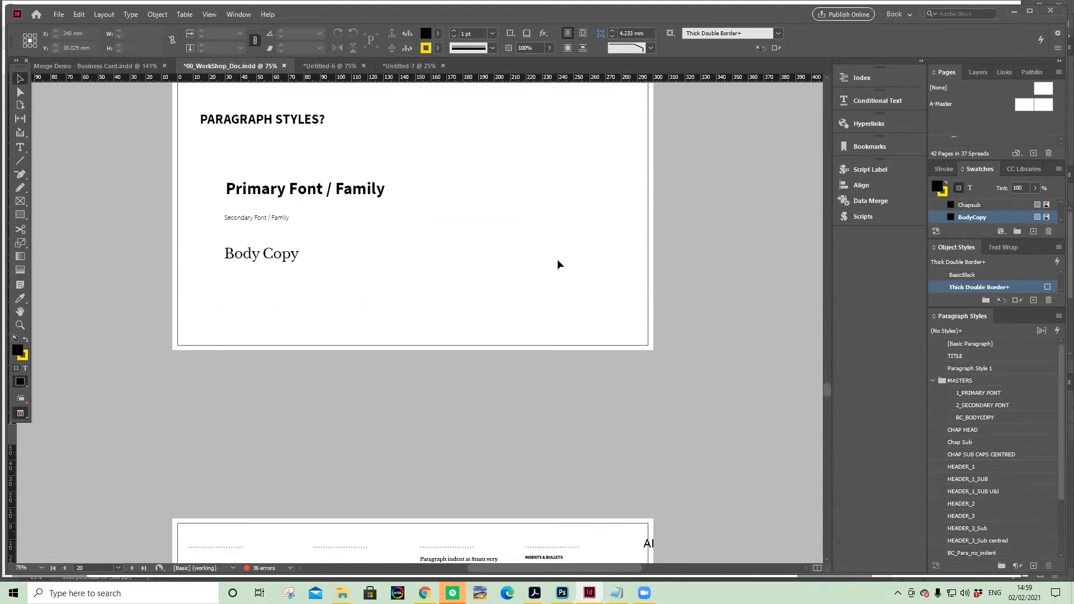
{"action": "scroll", "coordinate": [557, 260], "scroll_direction": "down", "scroll_amount": 6}
{"action": "scroll", "coordinate": [557, 259], "scroll_direction": "down", "scroll_amount": 1}
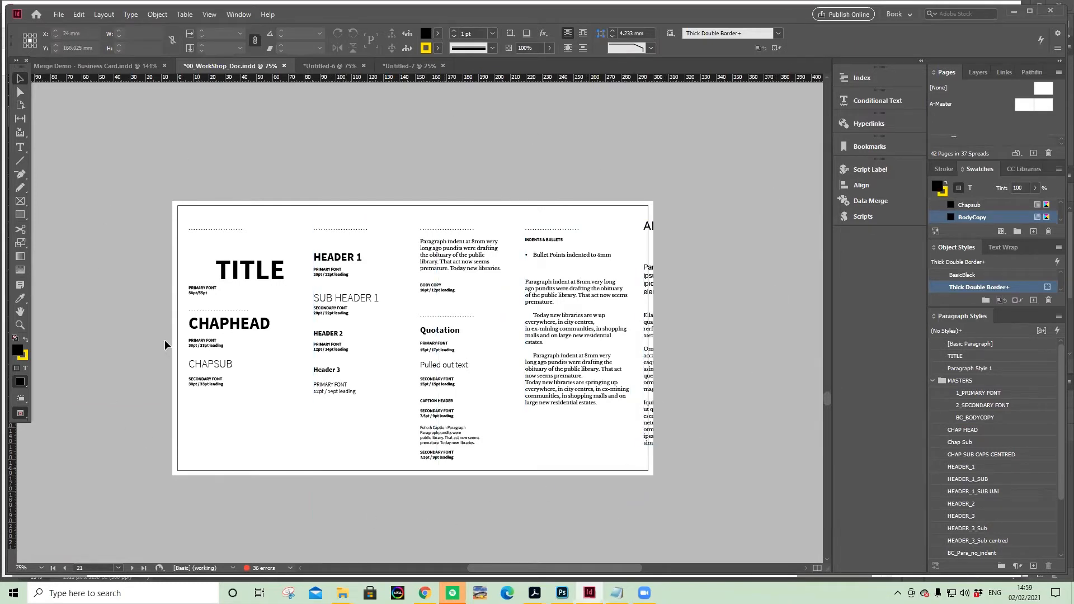
{"action": "left_click", "coordinate": [270, 278]}
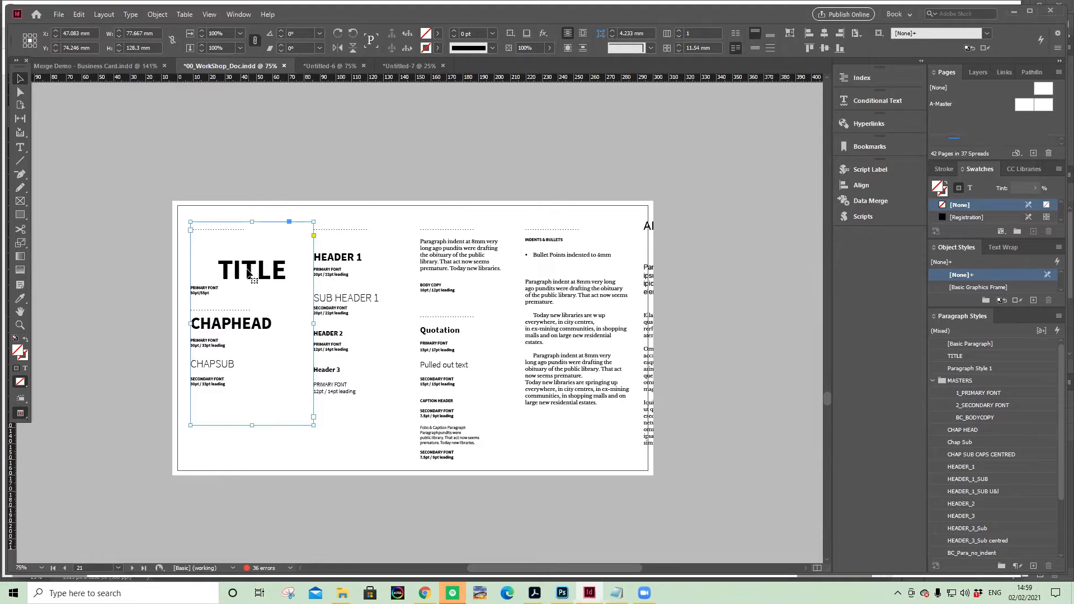
{"action": "left_click_drag", "start_coordinate": [235, 367], "coordinate": [232, 367]}
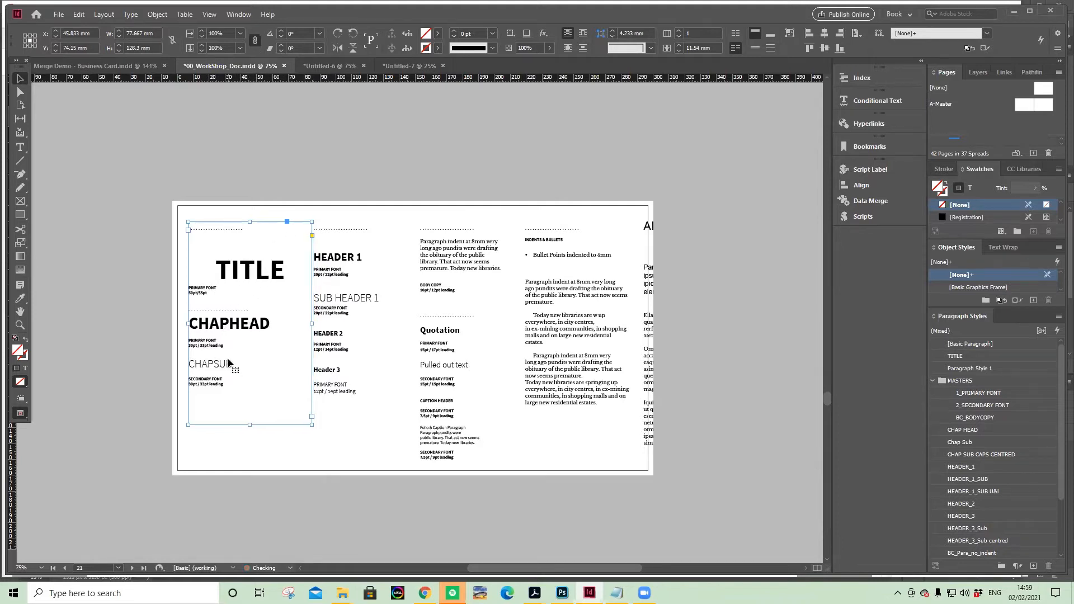
Select the body copy and indents sample frames in turn, and shift the TITLE, CHAPHEAD and CHAPSUB frame about 1 mm sideways
{"action": "left_click", "coordinate": [461, 262]}
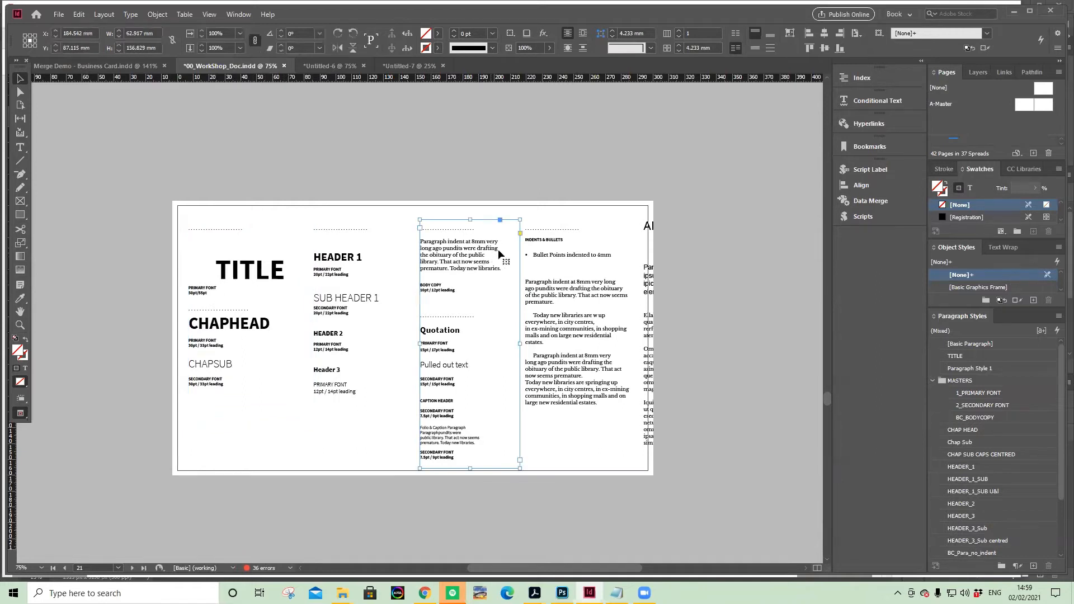
{"action": "left_click", "coordinate": [584, 260]}
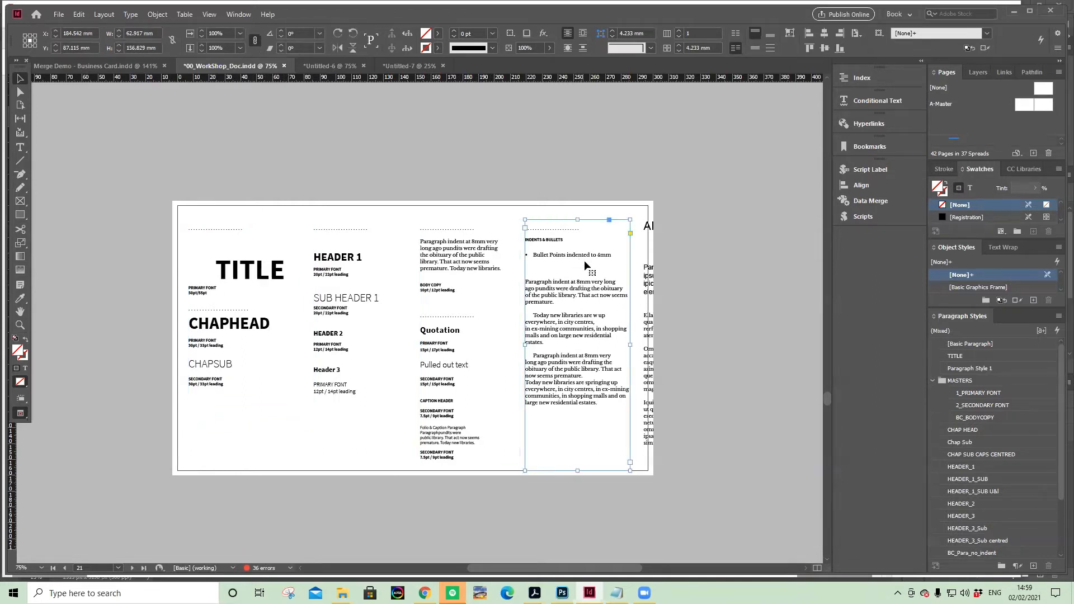
{"action": "left_click", "coordinate": [302, 169]}
{"action": "left_click_drag", "start_coordinate": [257, 296], "coordinate": [259, 296]}
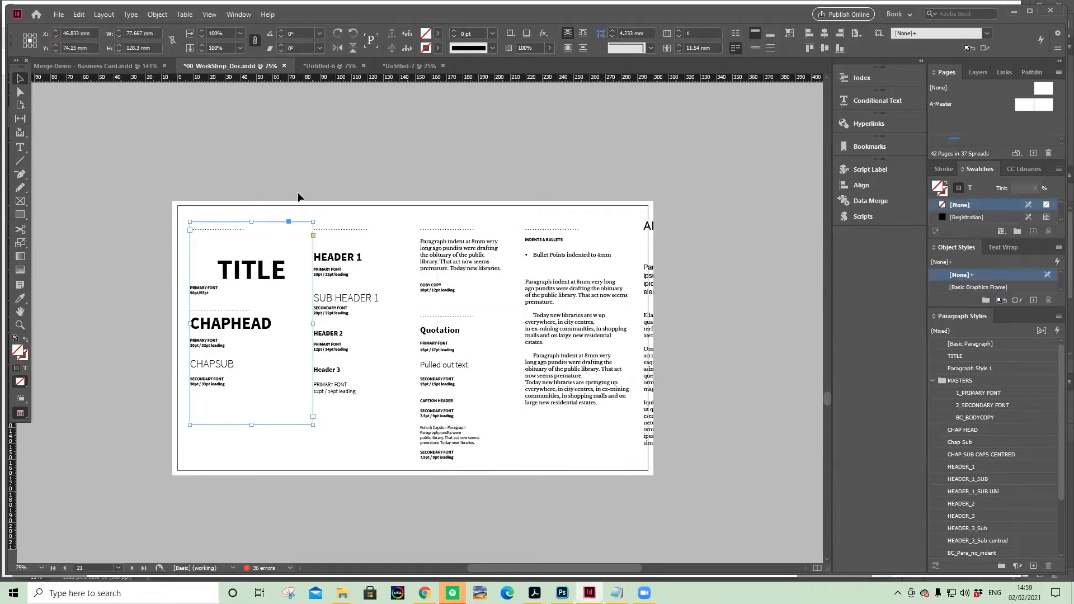
Select the word TITLE and examine the TITLE paragraph style's options for the master style it is based on and its settings
{"action": "double_click", "coordinate": [288, 264]}
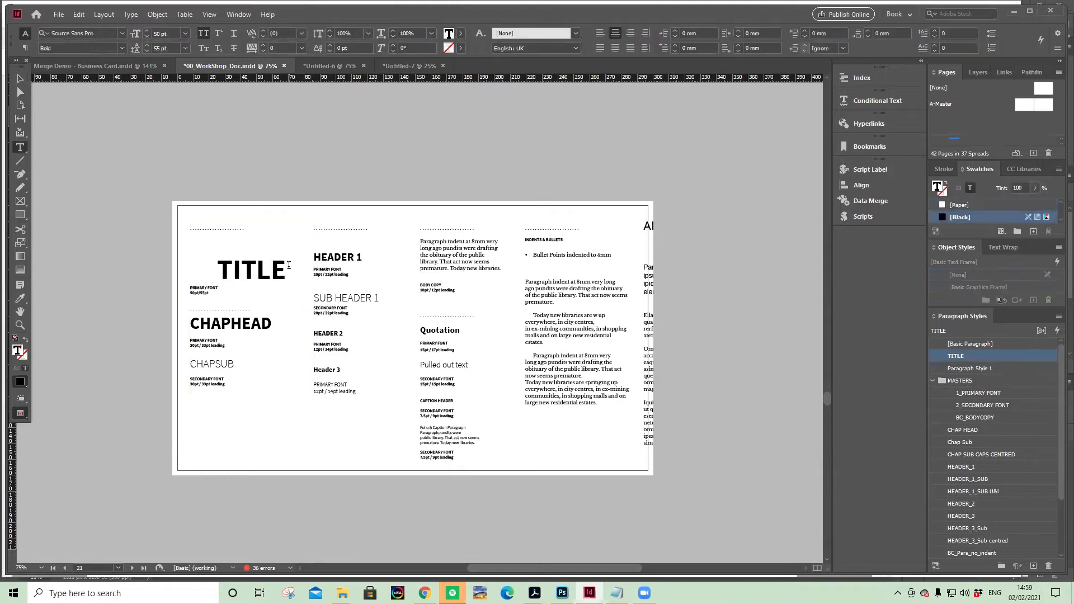
{"action": "left_click_drag", "start_coordinate": [216, 266], "coordinate": [290, 267]}
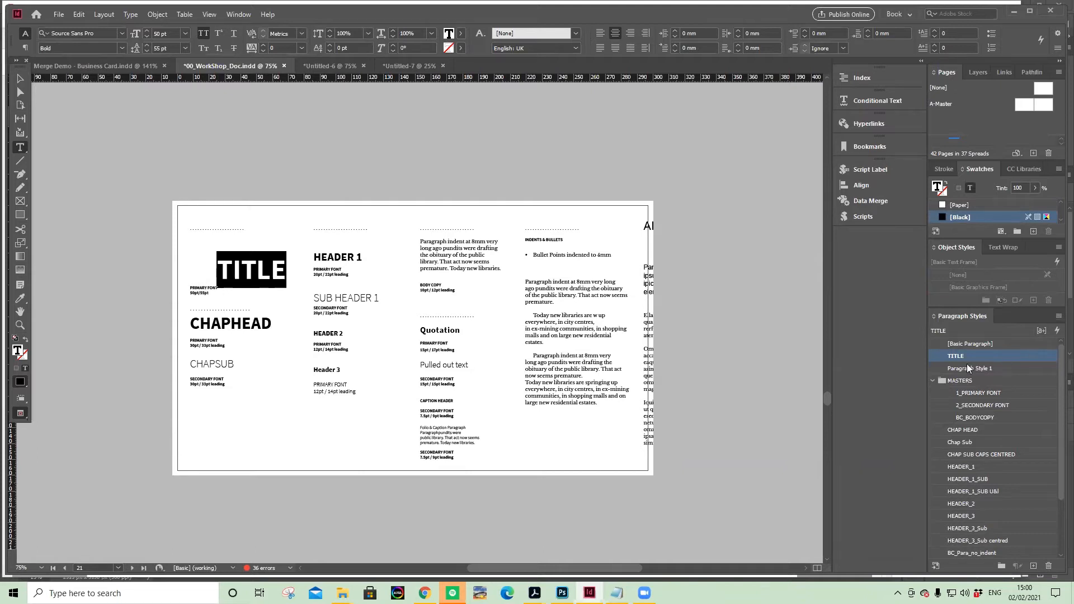
{"action": "left_click", "coordinate": [1058, 316]}
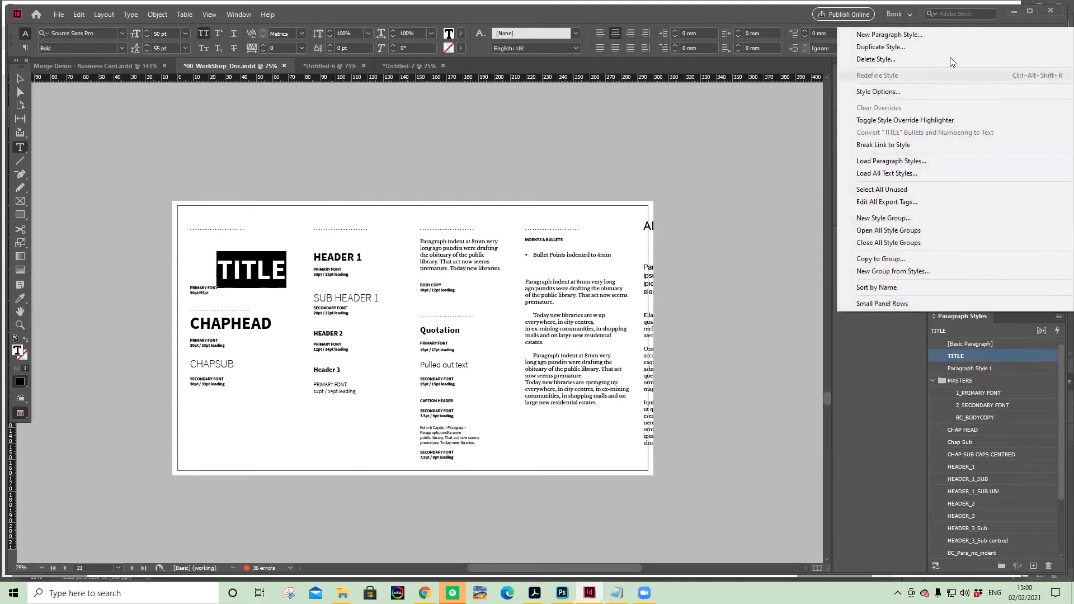
{"action": "left_click", "coordinate": [968, 356]}
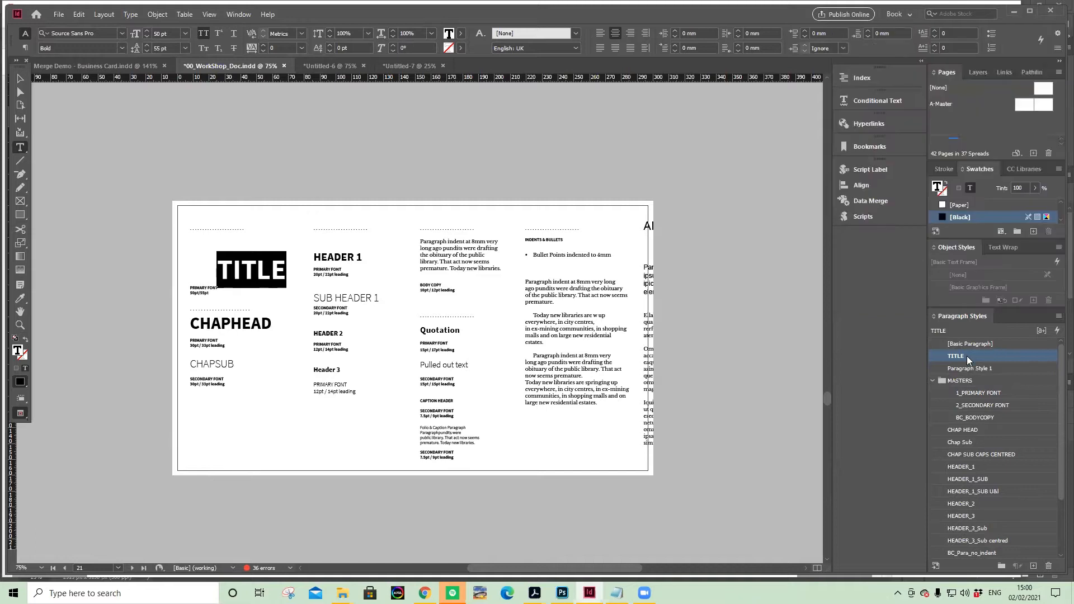
{"action": "double_click", "coordinate": [1024, 353]}
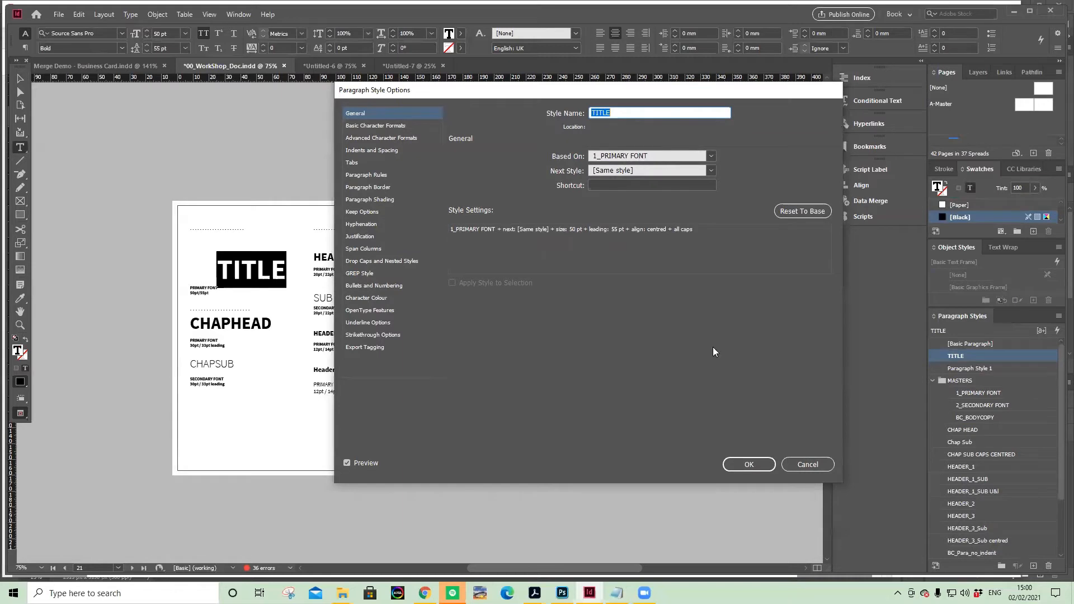
{"action": "left_click", "coordinate": [748, 464]}
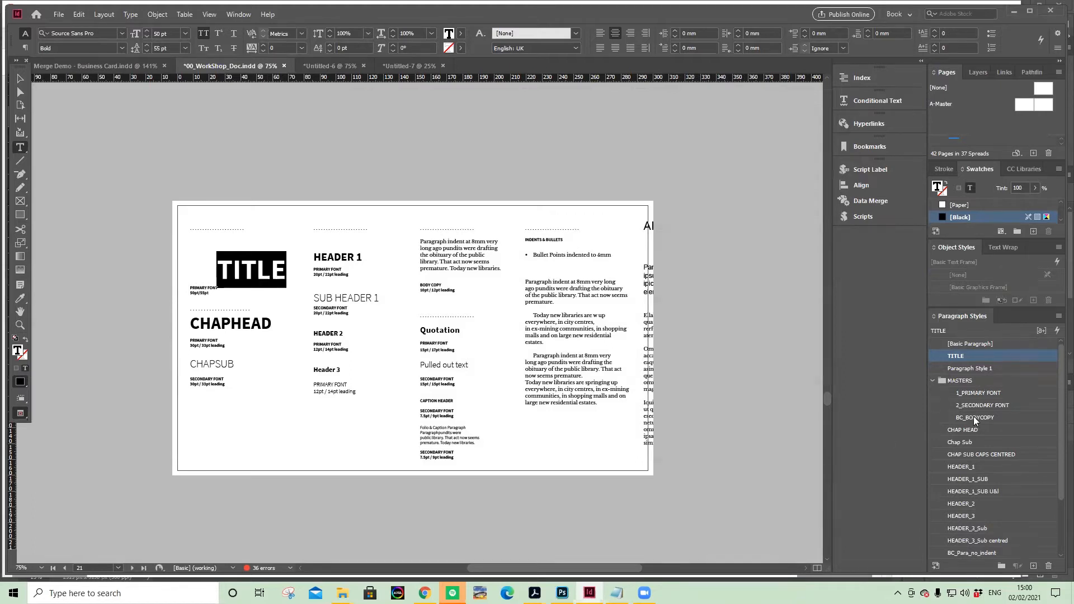
Reapply 1_PRIMARY FONT to the Primary Font / Family frame on page 20 and set that style's font family to Adobe Song Std
{"action": "left_click", "coordinate": [20, 79]}
{"action": "left_click", "coordinate": [528, 216]}
{"action": "scroll", "coordinate": [588, 266], "scroll_direction": "up", "scroll_amount": 1}
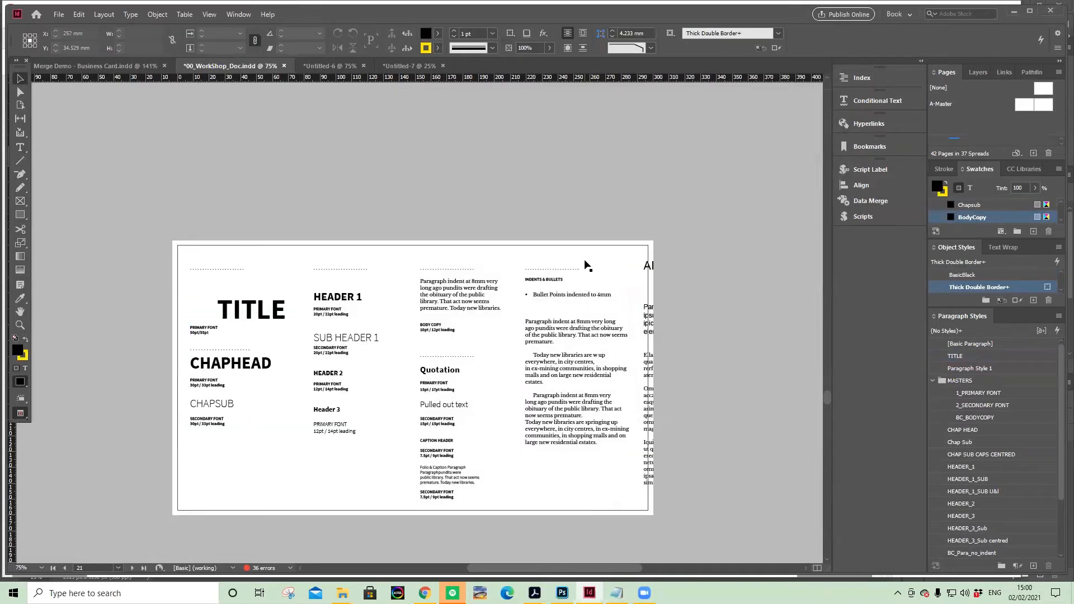
{"action": "scroll", "coordinate": [576, 254], "scroll_direction": "up", "scroll_amount": 8}
{"action": "left_click", "coordinate": [294, 278]}
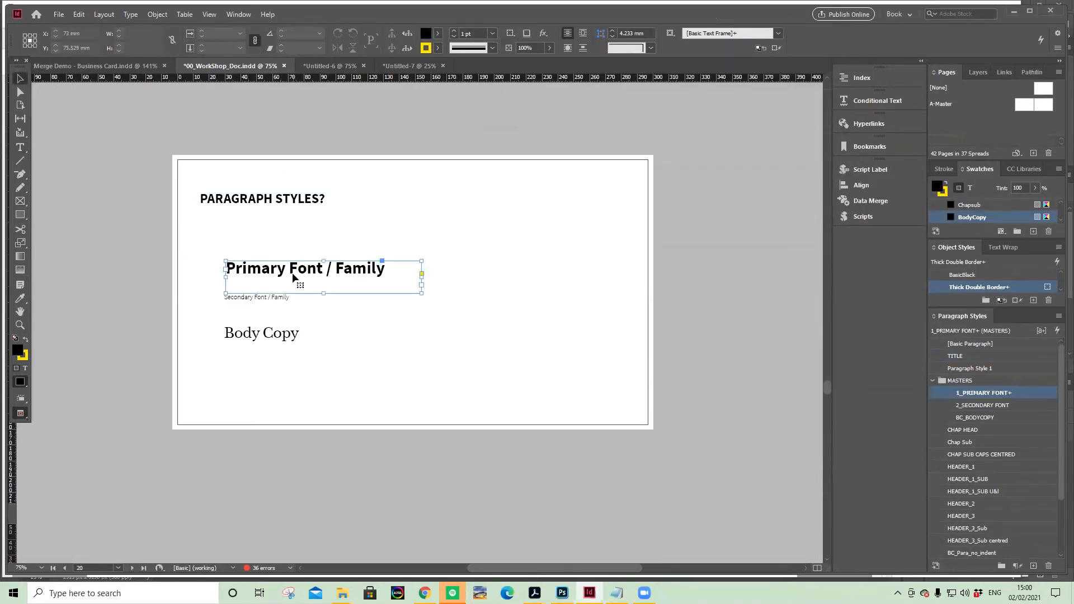
{"action": "double_click", "coordinate": [1027, 392]}
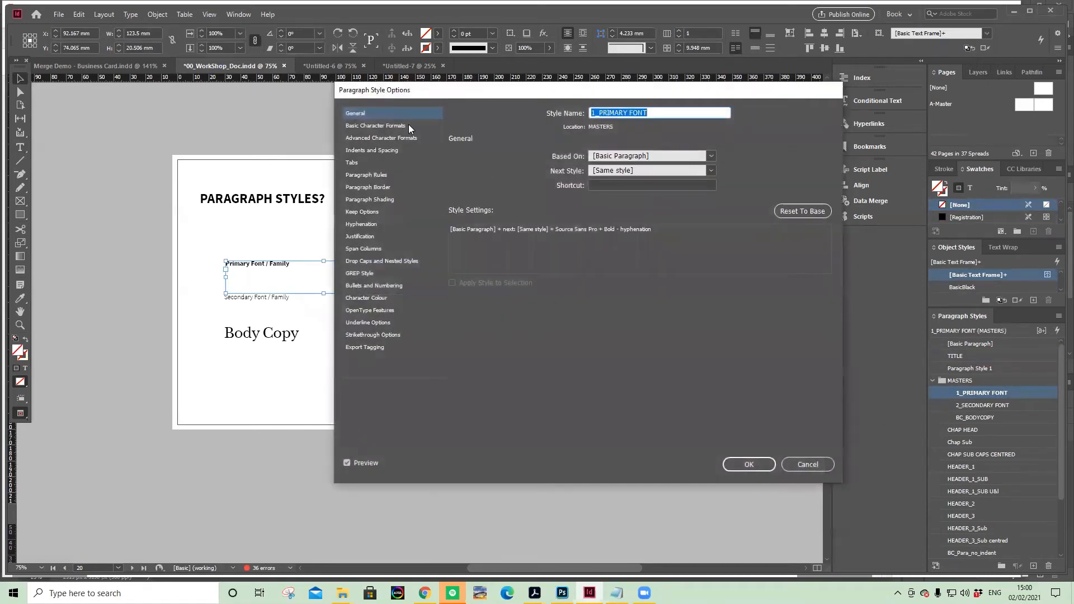
{"action": "left_click", "coordinate": [406, 126]}
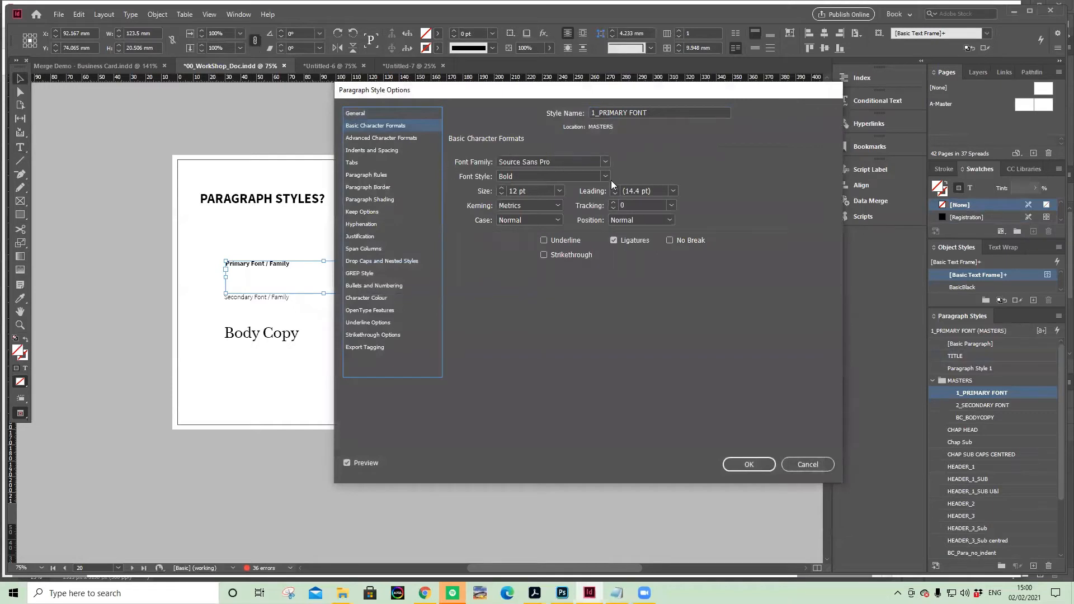
{"action": "left_click", "coordinate": [607, 165]}
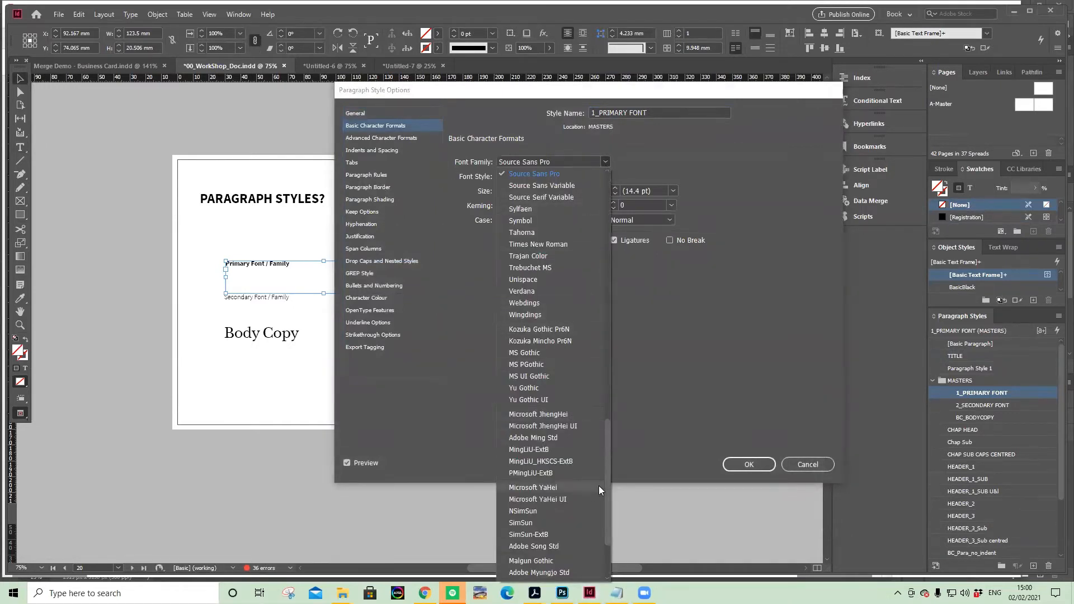
{"action": "scroll", "coordinate": [592, 496], "scroll_direction": "down", "scroll_amount": 3}
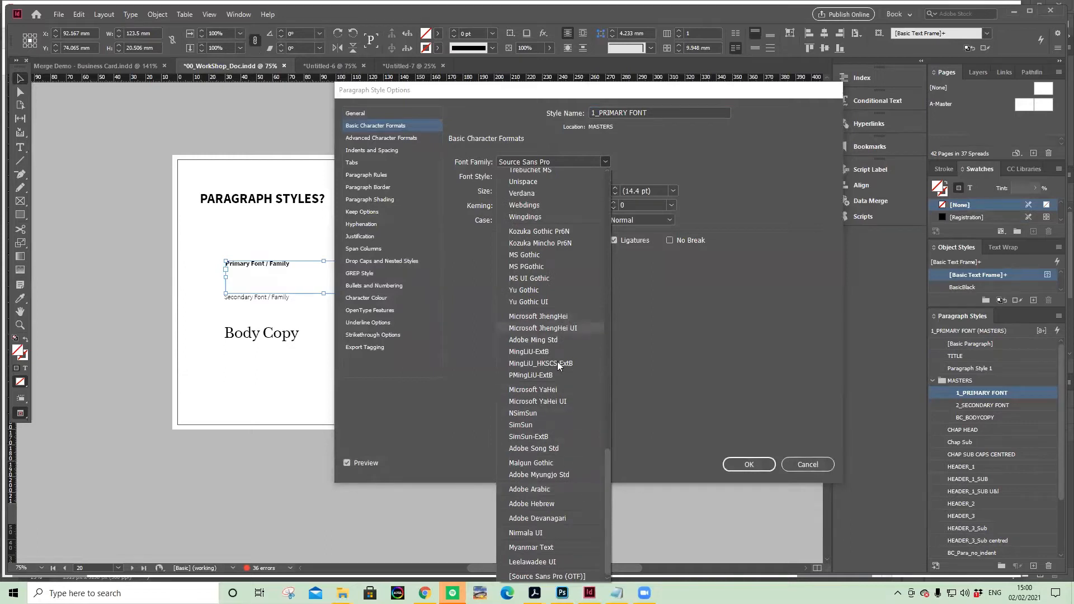
{"action": "left_click", "coordinate": [551, 448]}
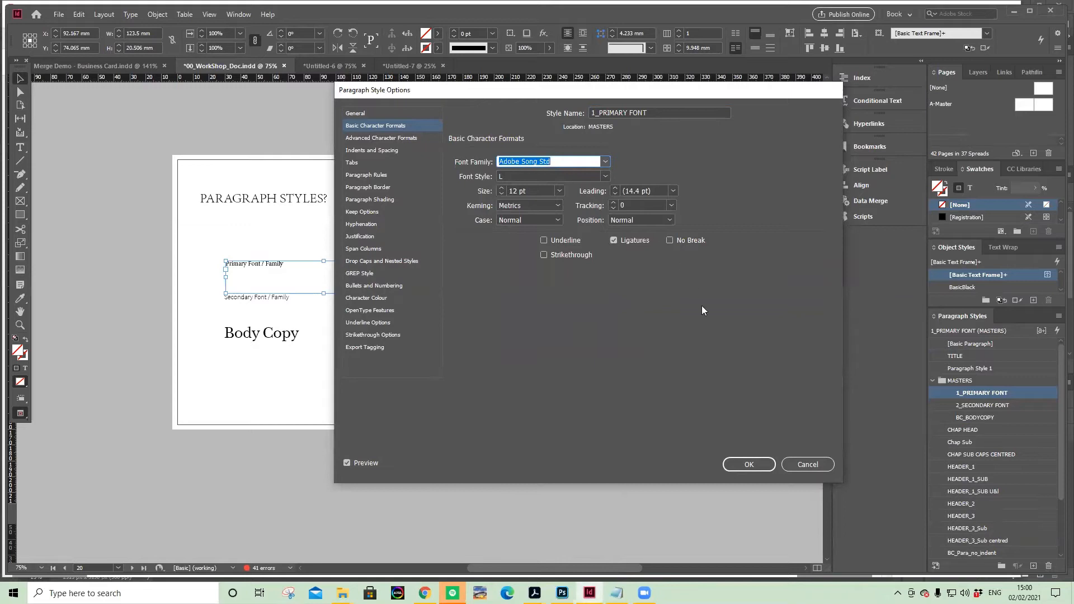
{"action": "left_click", "coordinate": [747, 464]}
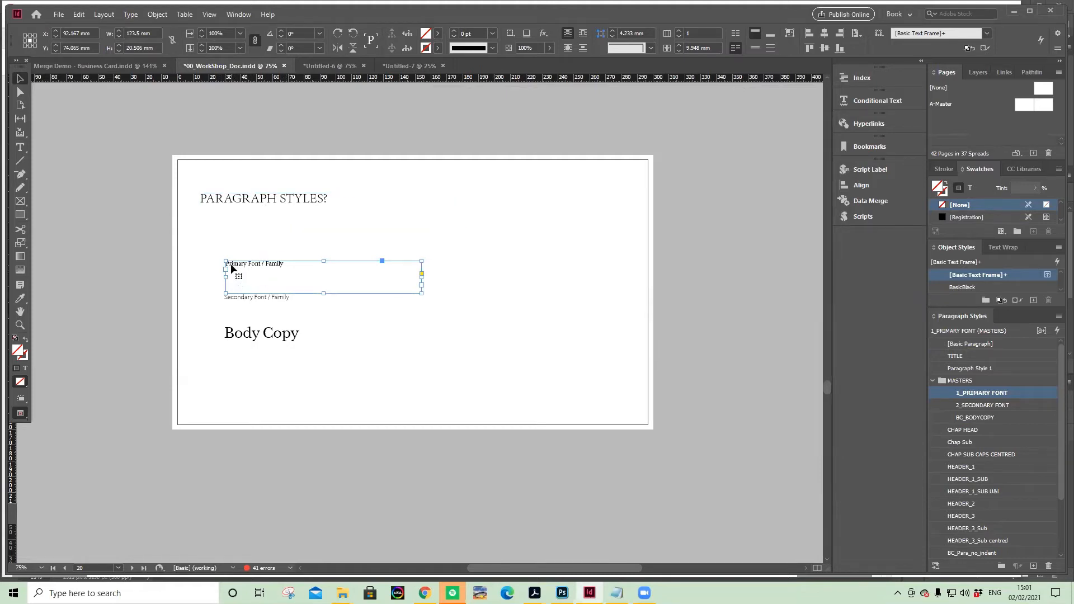
With the page 21 samples in view, set the font style of the 2_SECONDARY FONT master paragraph style to Black
{"action": "scroll", "coordinate": [719, 372], "scroll_direction": "down", "scroll_amount": 6}
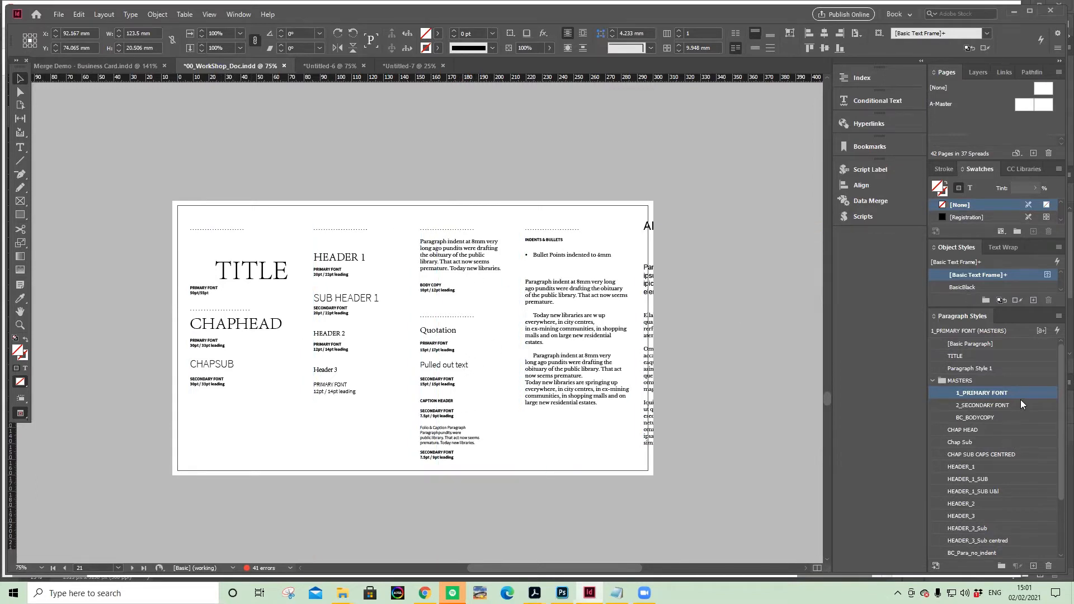
{"action": "left_click", "coordinate": [696, 362]}
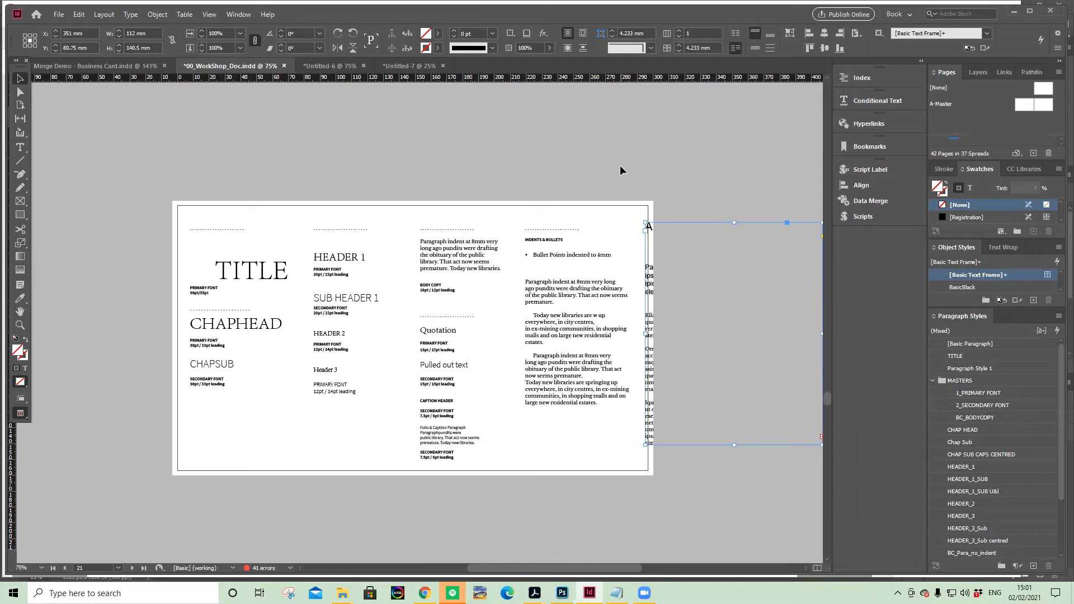
{"action": "double_click", "coordinate": [1018, 404]}
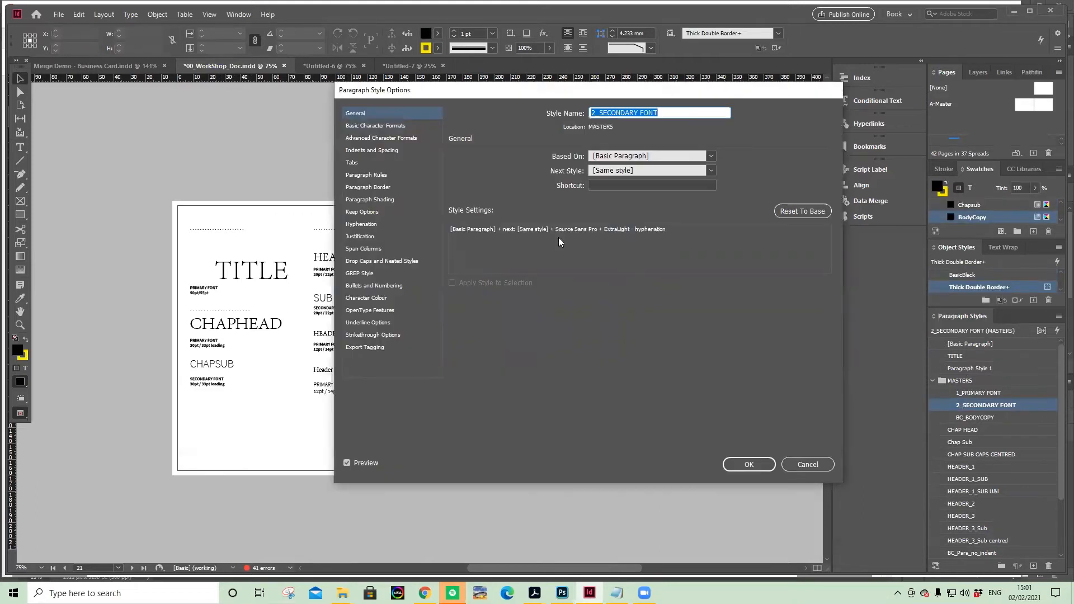
{"action": "left_click", "coordinate": [385, 126]}
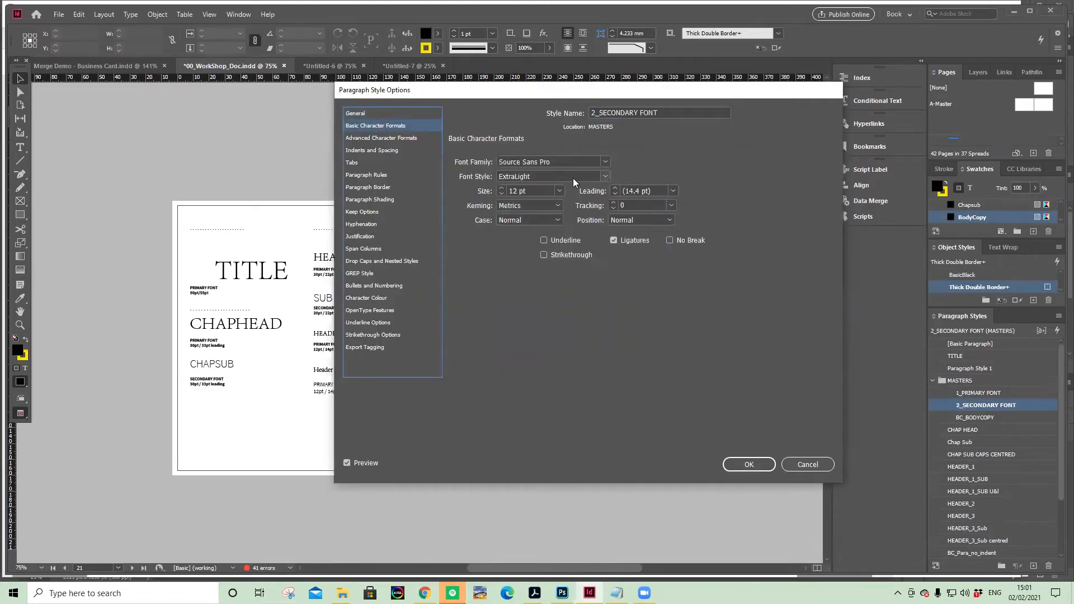
{"action": "left_click", "coordinate": [606, 177]}
{"action": "left_click", "coordinate": [542, 307]}
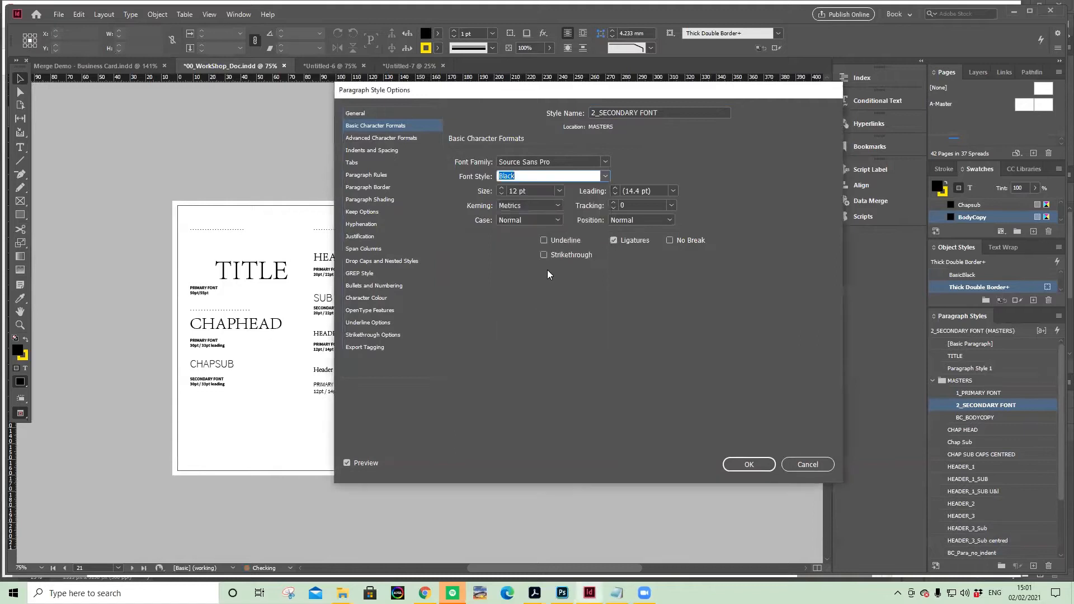
{"action": "left_click", "coordinate": [749, 464]}
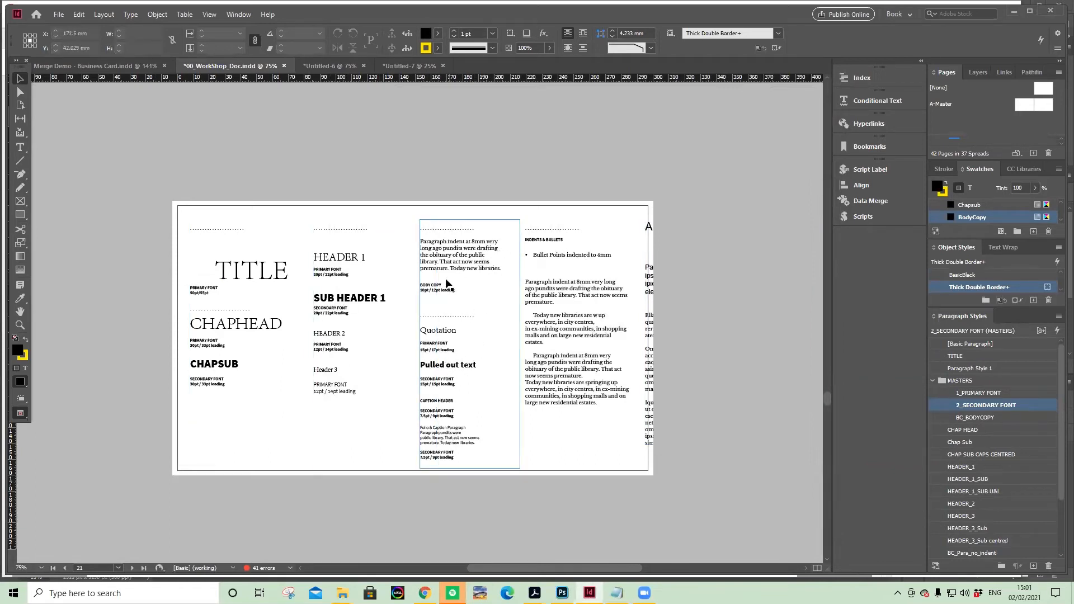
Check which body copy paragraph styles are applied to the body copy sample and to the paragraphs under INDENTS & BULLETS on page 21
{"action": "scroll", "coordinate": [446, 280], "scroll_direction": "up", "scroll_amount": 5}
{"action": "scroll", "coordinate": [488, 330], "scroll_direction": "down", "scroll_amount": 5}
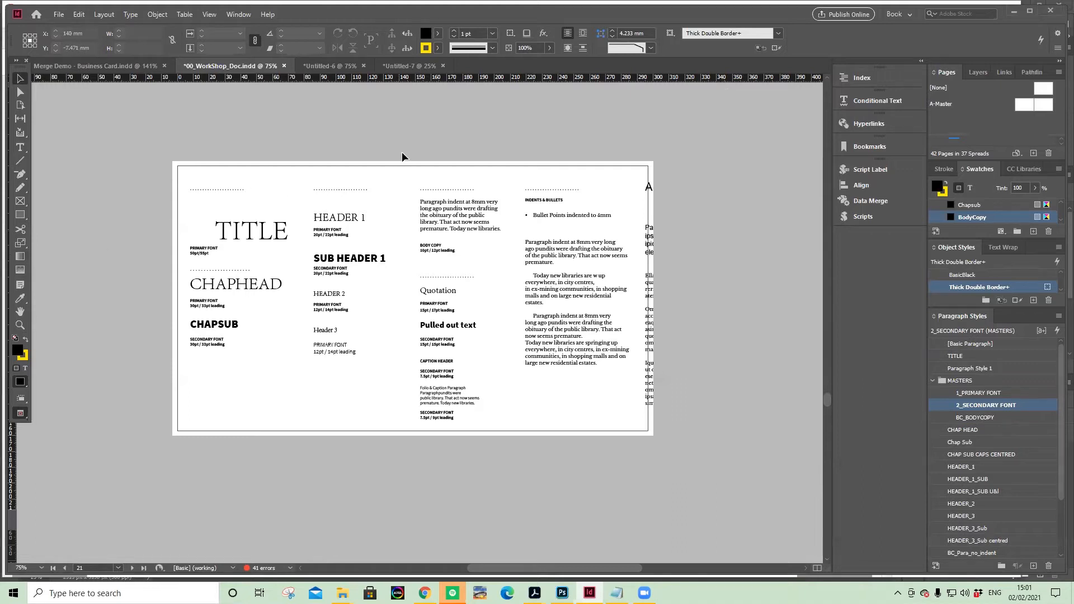
{"action": "double_click", "coordinate": [455, 217]}
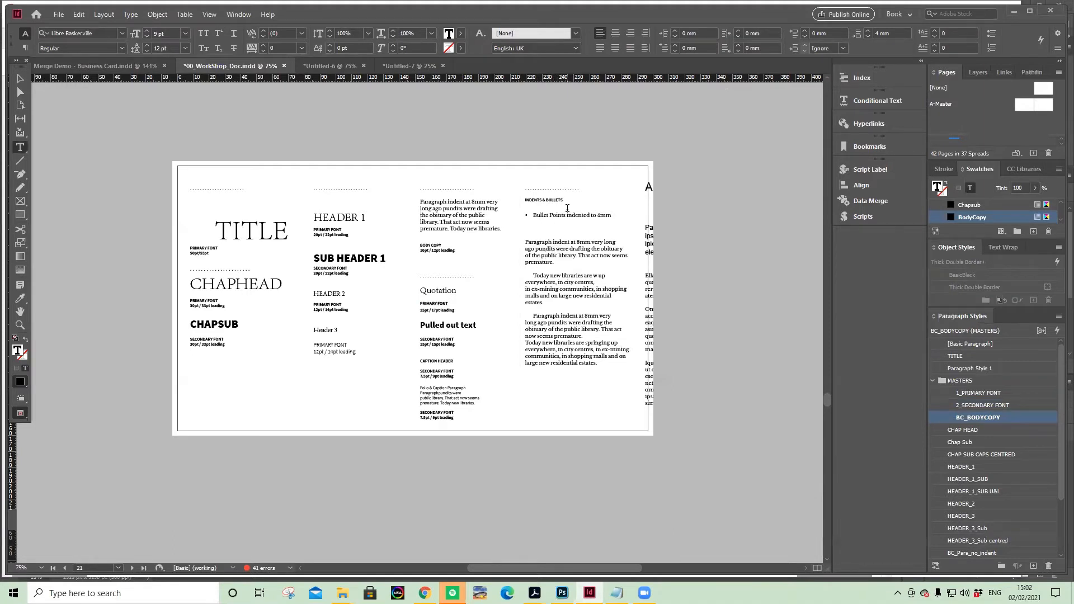
{"action": "mouse_move", "coordinate": [549, 242]}
{"action": "left_mouse_down"}
{"action": "mouse_move", "coordinate": [561, 268]}
{"action": "mouse_move", "coordinate": [560, 249]}
{"action": "left_mouse_up"}
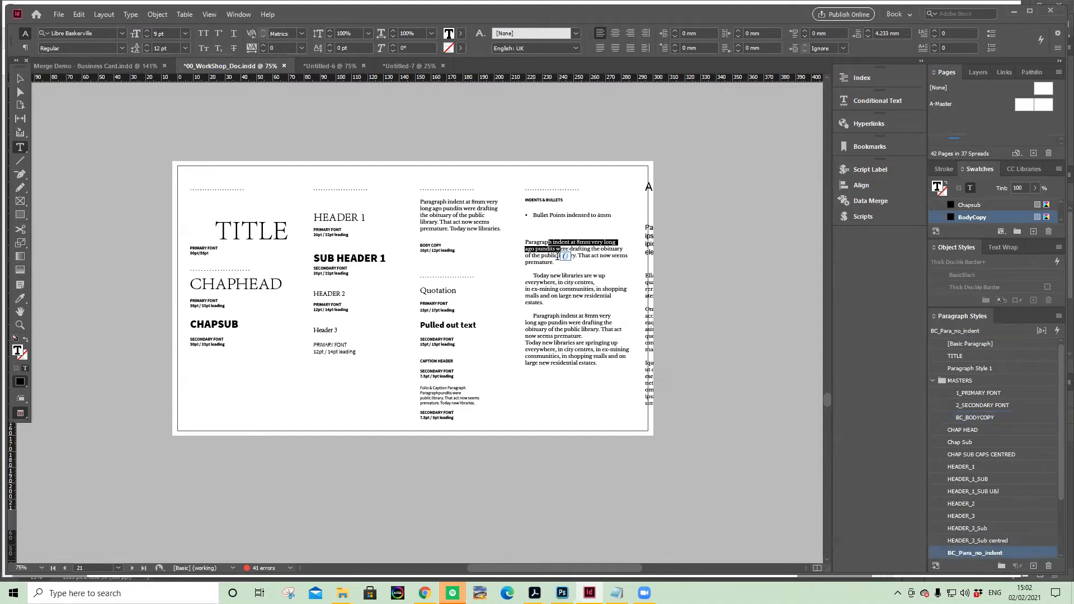
{"action": "left_click", "coordinate": [535, 244]}
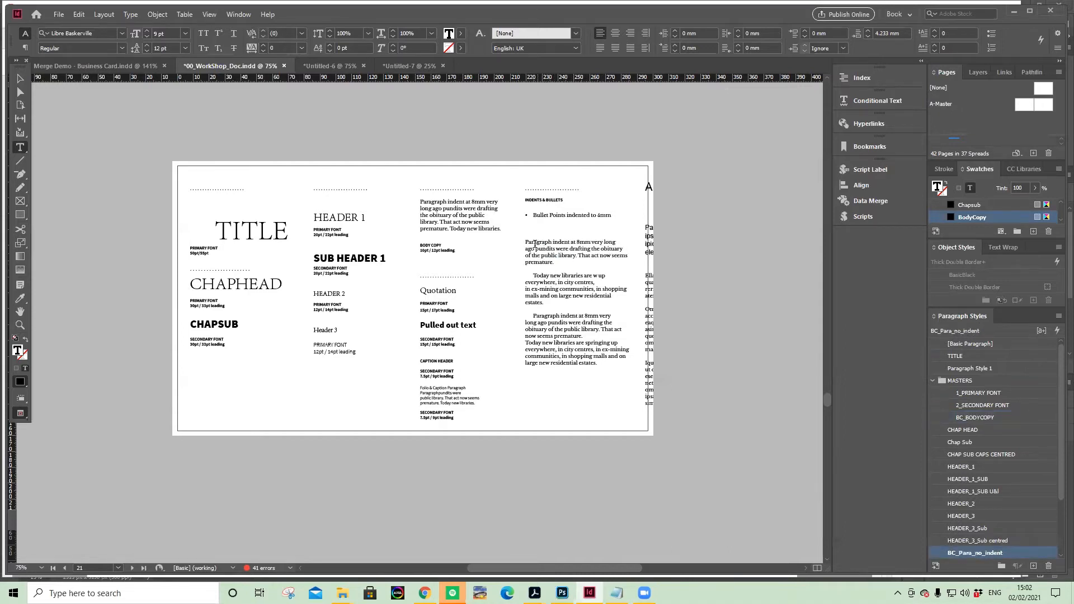
{"action": "left_click_drag", "start_coordinate": [525, 242], "coordinate": [544, 256]}
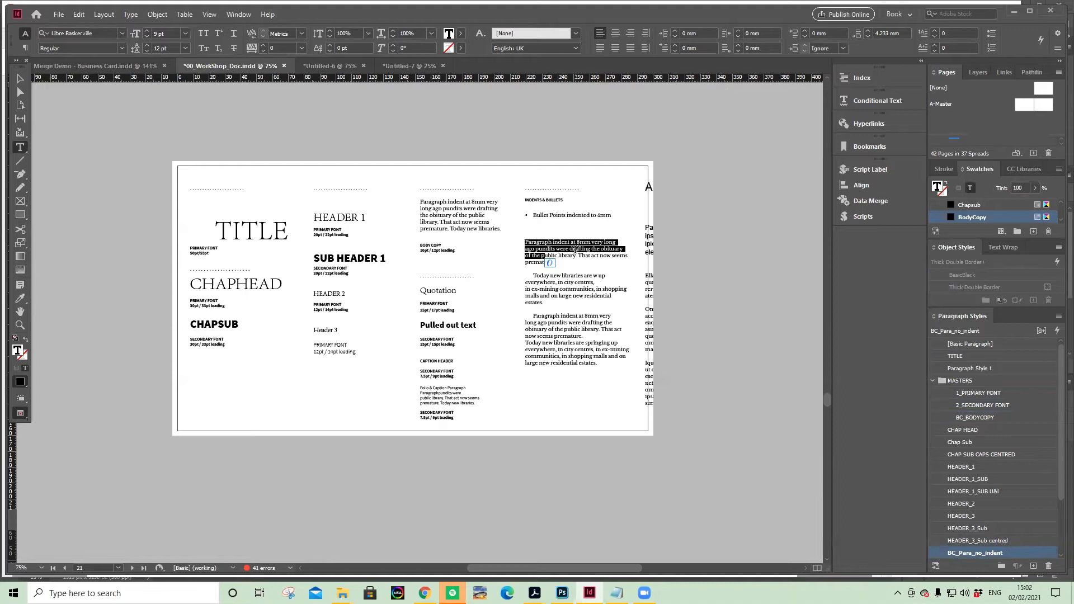
{"action": "left_click", "coordinate": [540, 247]}
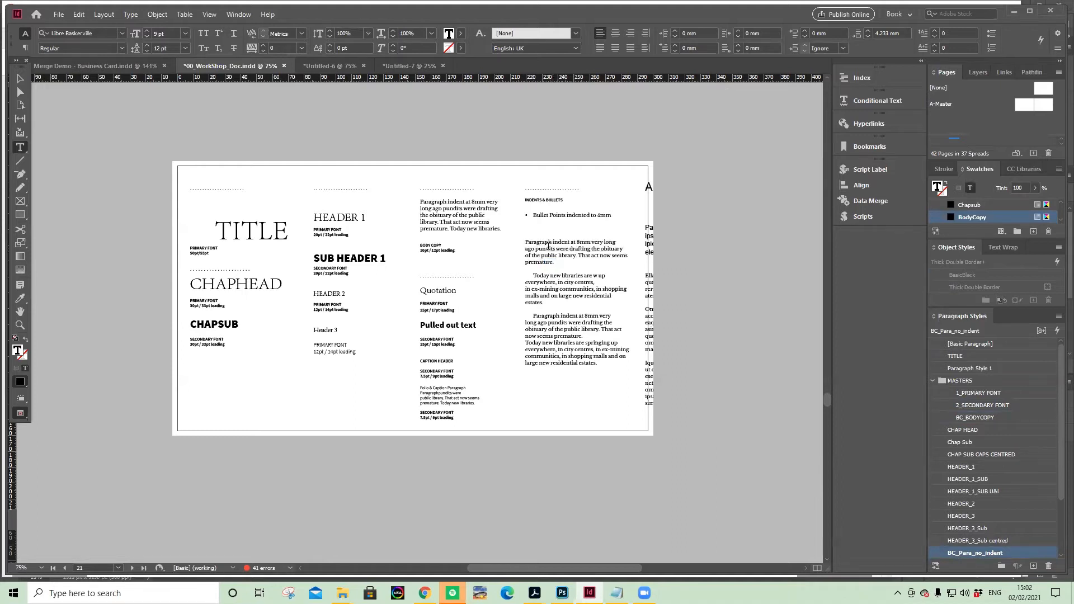
{"action": "left_click", "coordinate": [568, 277]}
Insert a paragraph break before "Today new libraries are springing up" and highlight the spacing between the sample paragraphs
{"action": "left_click", "coordinate": [528, 342]}
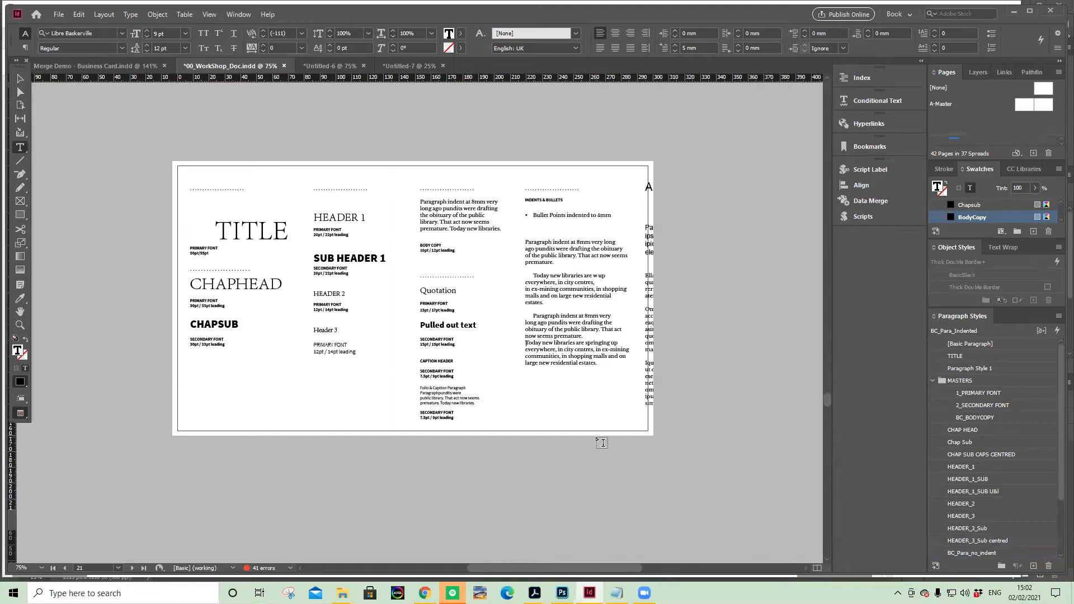
{"action": "key", "text": "Return"}
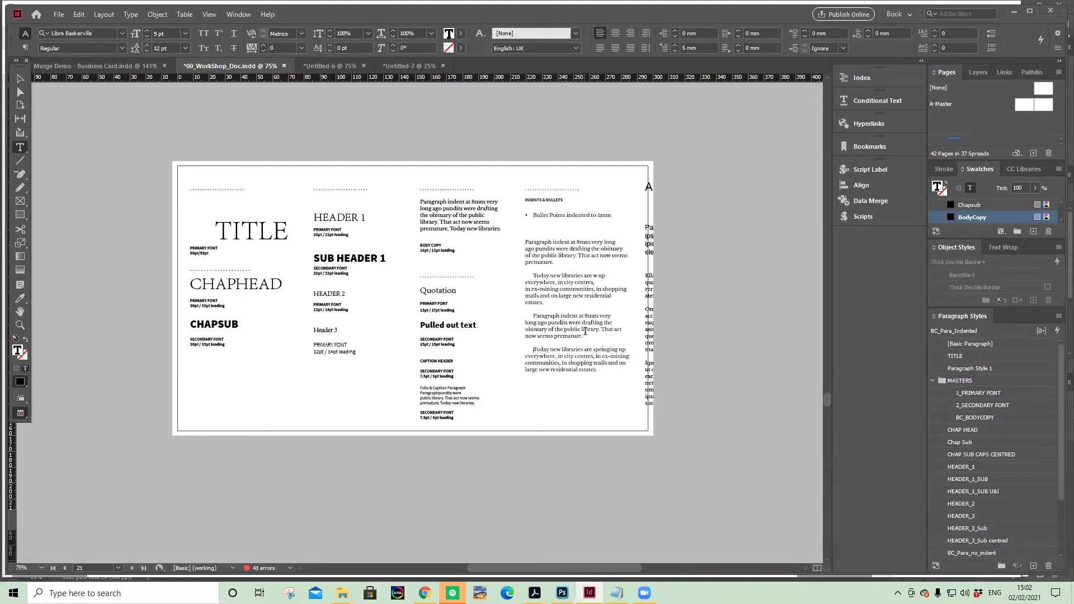
{"action": "left_click_drag", "start_coordinate": [569, 243], "coordinate": [602, 377]}
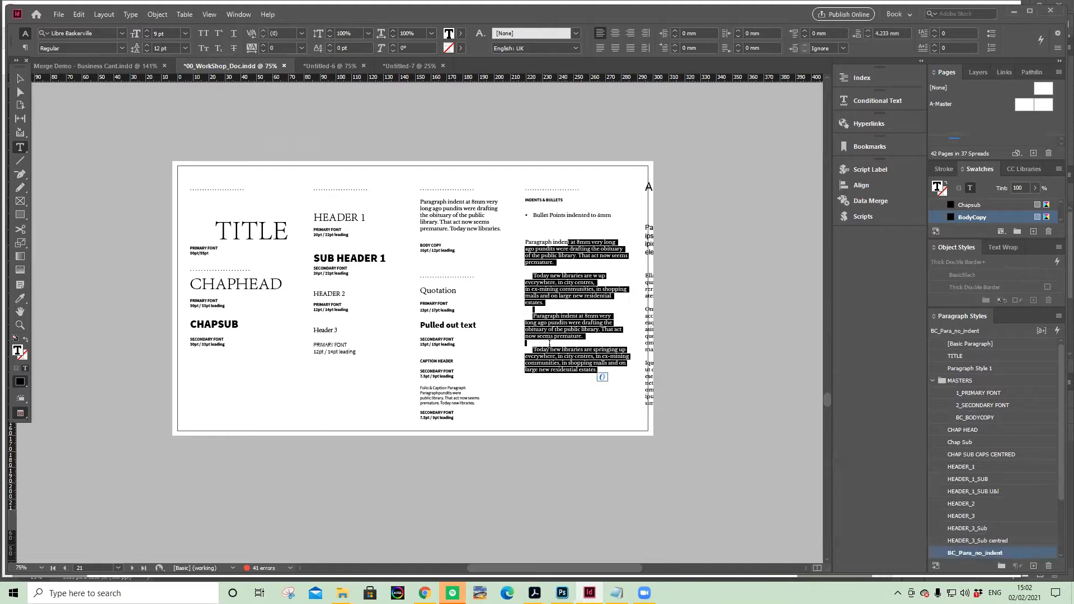
{"action": "left_click_drag", "start_coordinate": [545, 315], "coordinate": [535, 313]}
{"action": "left_click", "coordinate": [562, 282]}
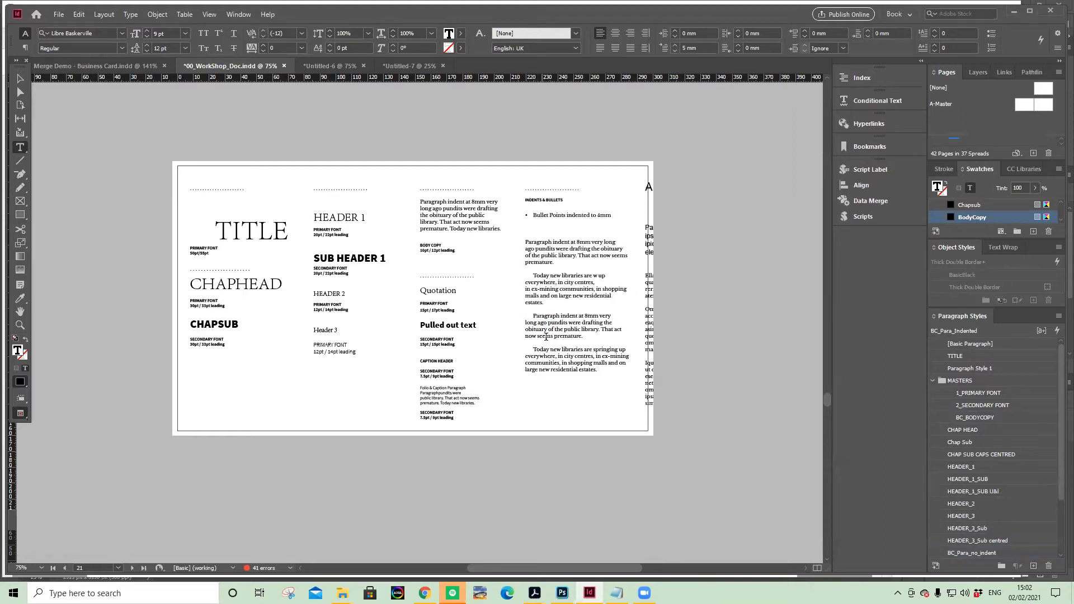
Remove the blank lines between the indented sample paragraphs and delete the last two paragraphs, keeping the one ending in "estates."
{"action": "left_click", "coordinate": [540, 308]}
{"action": "key", "text": "BackSpace"}
{"action": "left_click", "coordinate": [541, 335]}
{"action": "key", "text": "BackSpace"}
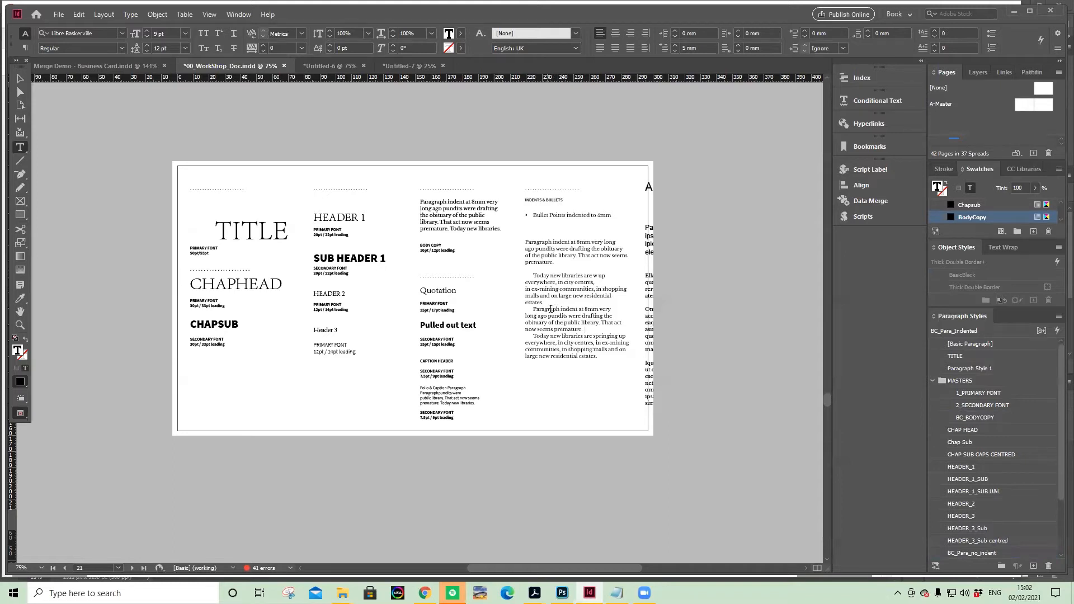
{"action": "left_click_drag", "start_coordinate": [554, 304], "coordinate": [561, 362]}
{"action": "key", "text": "BackSpace"}
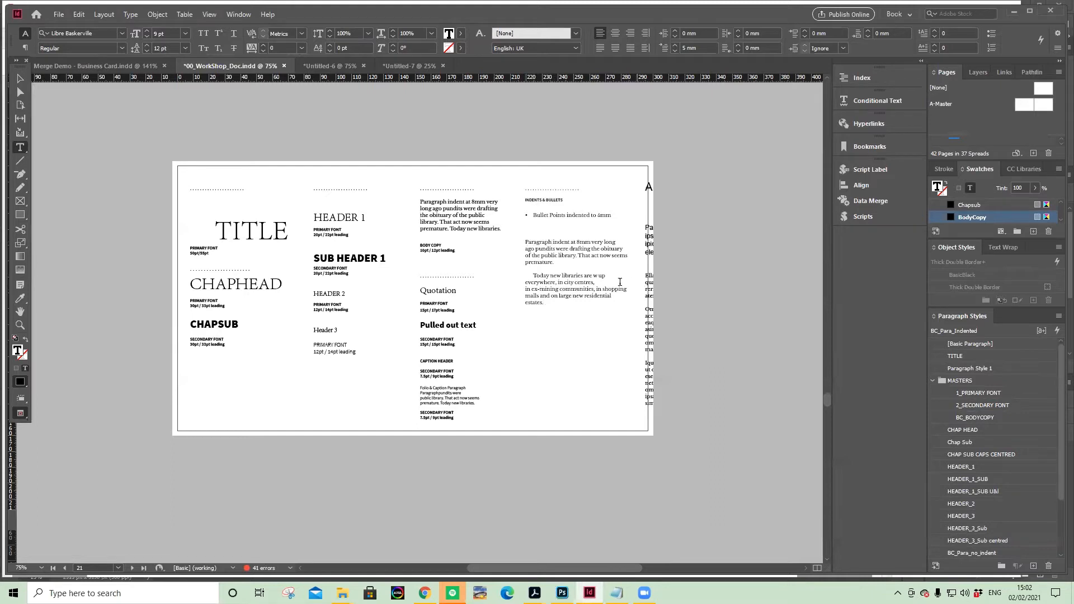
Highlight the two sample paragraphs under INDENTS & BULLETS to examine the spacing between them and their paragraph styles
{"action": "left_click_drag", "start_coordinate": [525, 242], "coordinate": [548, 305]}
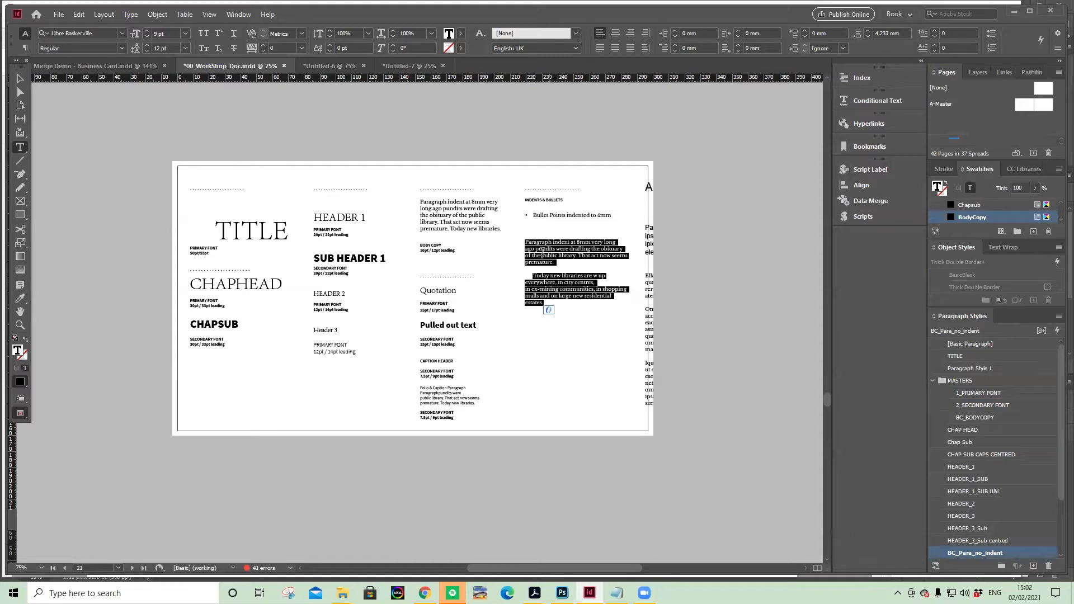
{"action": "left_click", "coordinate": [526, 238]}
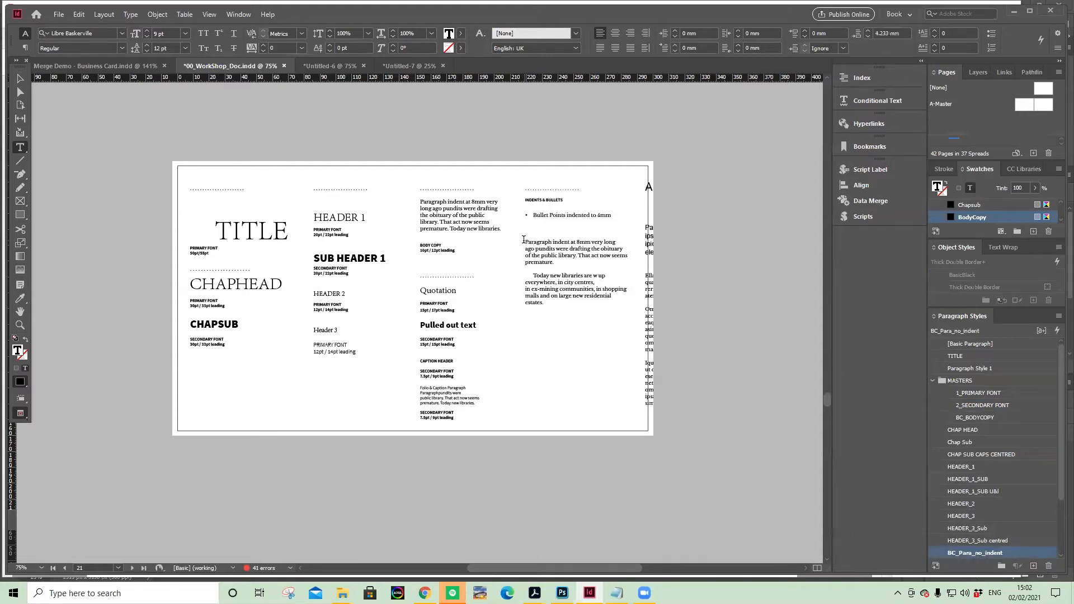
{"action": "left_click_drag", "start_coordinate": [525, 241], "coordinate": [555, 301]}
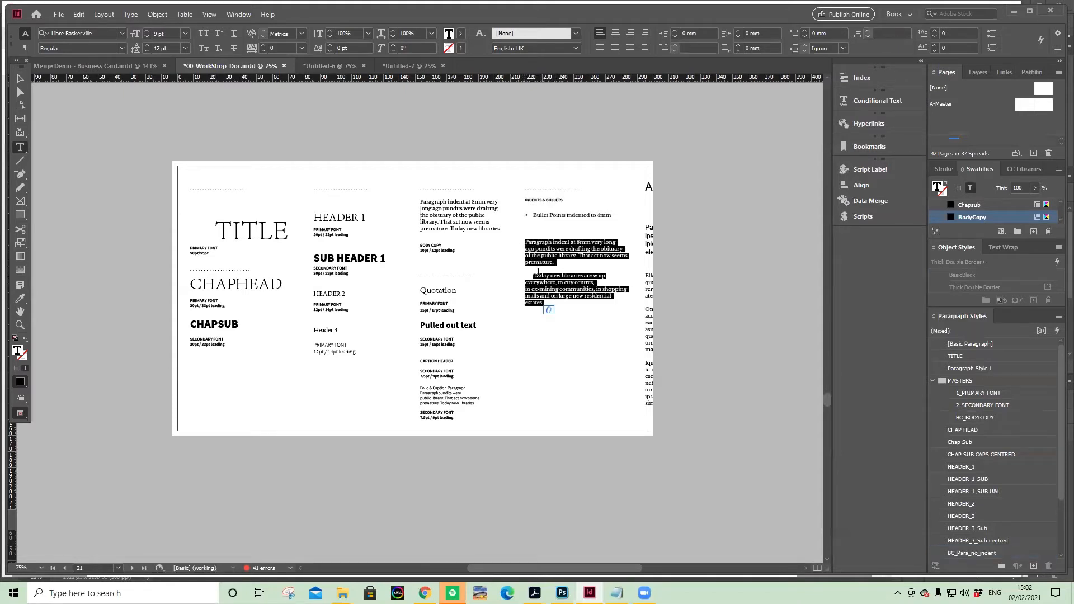
{"action": "left_click", "coordinate": [554, 250]}
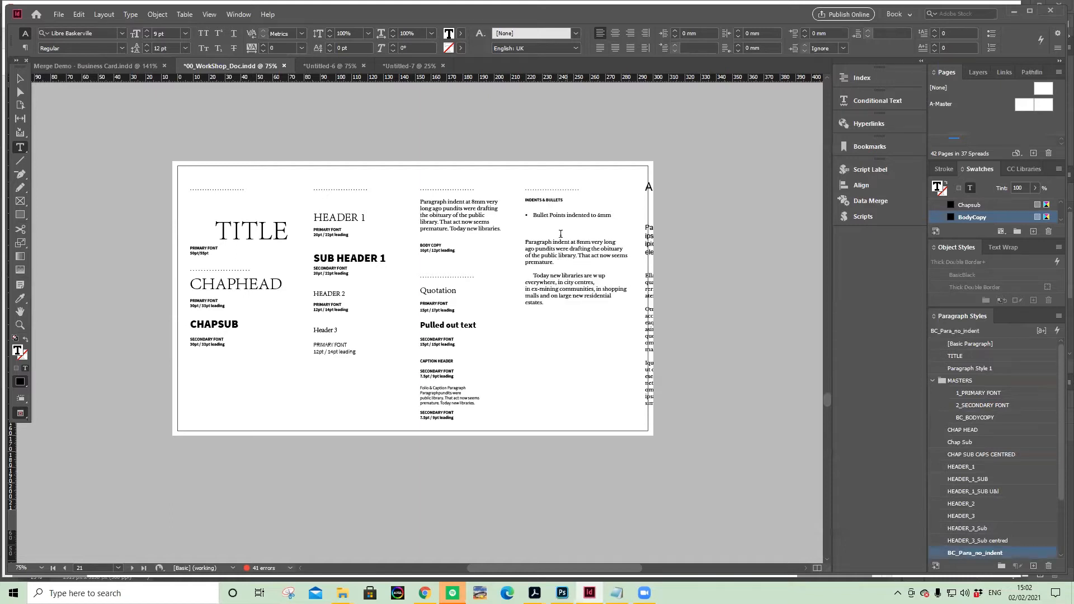
{"action": "left_click", "coordinate": [555, 261]}
Switch page 21 out of preview mode to show the baseline grid, guides and hidden characters around the INDENTS & BULLETS samples
{"action": "left_click", "coordinate": [20, 78]}
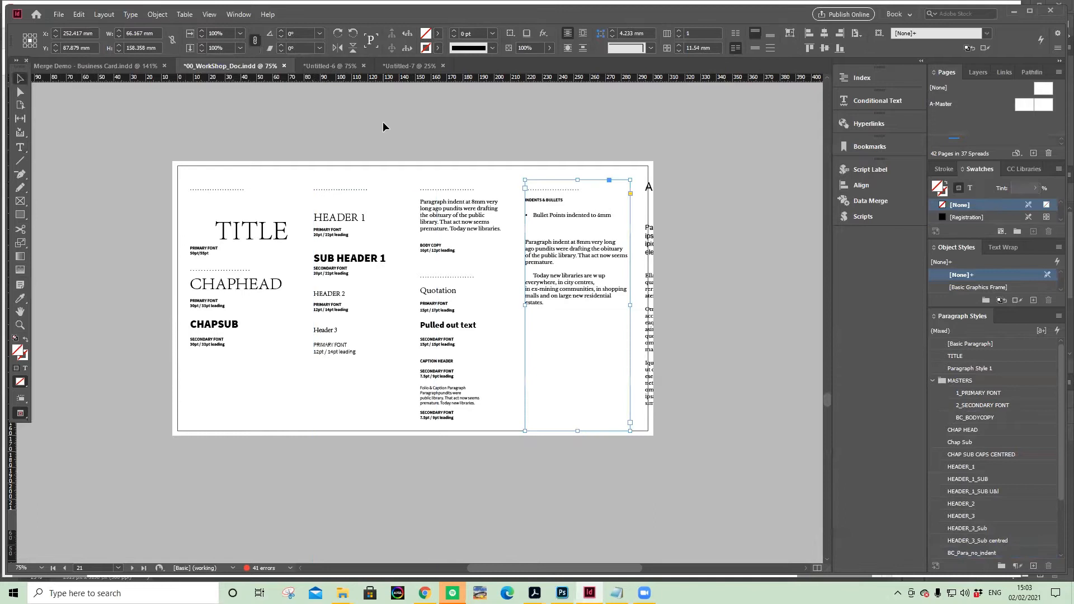
{"action": "left_click", "coordinate": [383, 124]}
{"action": "left_click", "coordinate": [239, 14]}
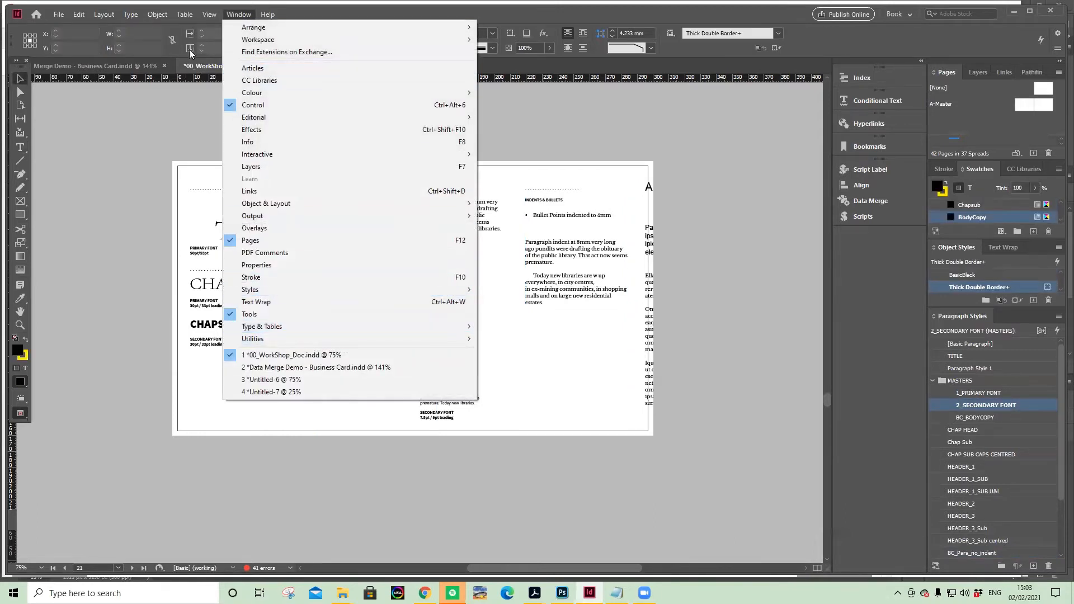
{"action": "mouse_move", "coordinate": [210, 15]}
{"action": "mouse_move", "coordinate": [254, 244]}
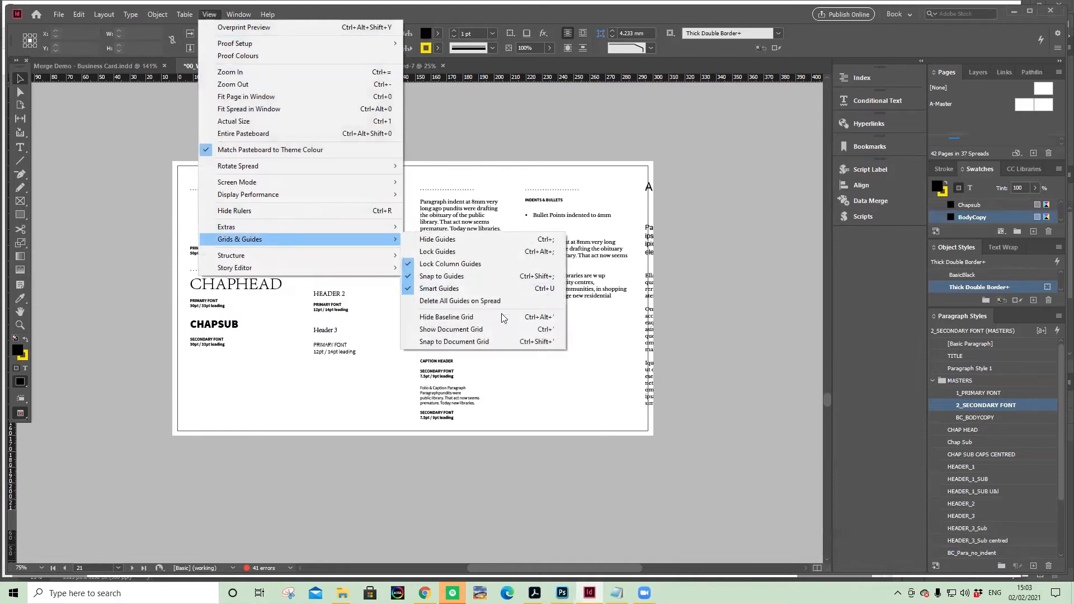
{"action": "left_click", "coordinate": [669, 396]}
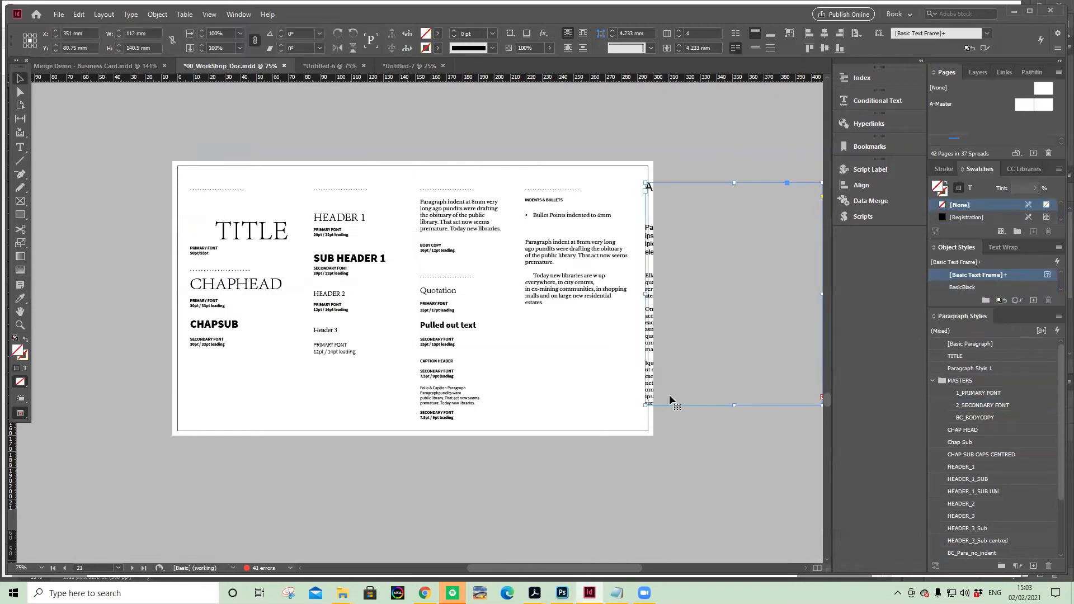
{"action": "key", "text": "w"}
{"action": "scroll", "coordinate": [630, 323], "scroll_direction": "up", "scroll_amount": 3}
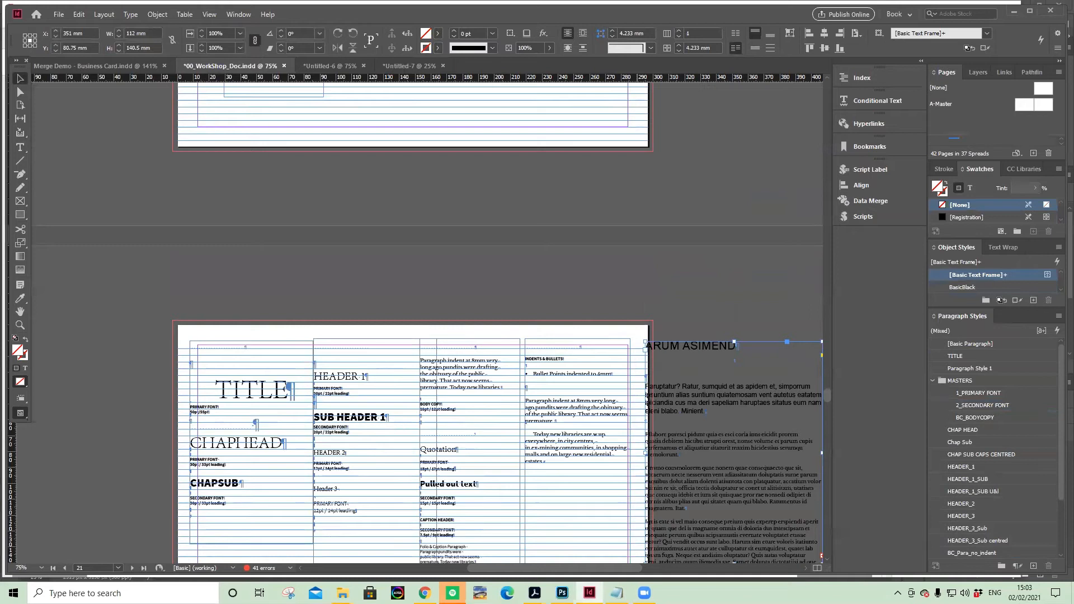
{"action": "scroll", "coordinate": [676, 219], "scroll_direction": "down", "scroll_amount": 3}
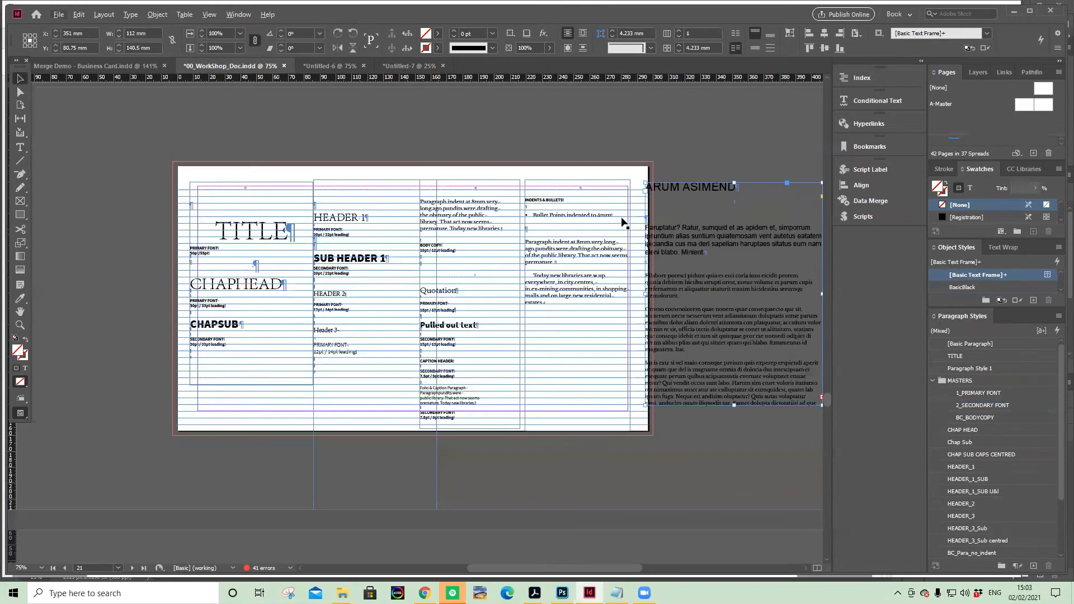
{"action": "scroll", "coordinate": [621, 224], "scroll_direction": "up", "scroll_amount": 3, "text": "alt"}
{"action": "scroll", "coordinate": [625, 227], "scroll_direction": "up", "scroll_amount": 1, "text": "alt"}
{"action": "scroll", "coordinate": [596, 246], "scroll_direction": "down", "scroll_amount": 1, "text": "alt"}
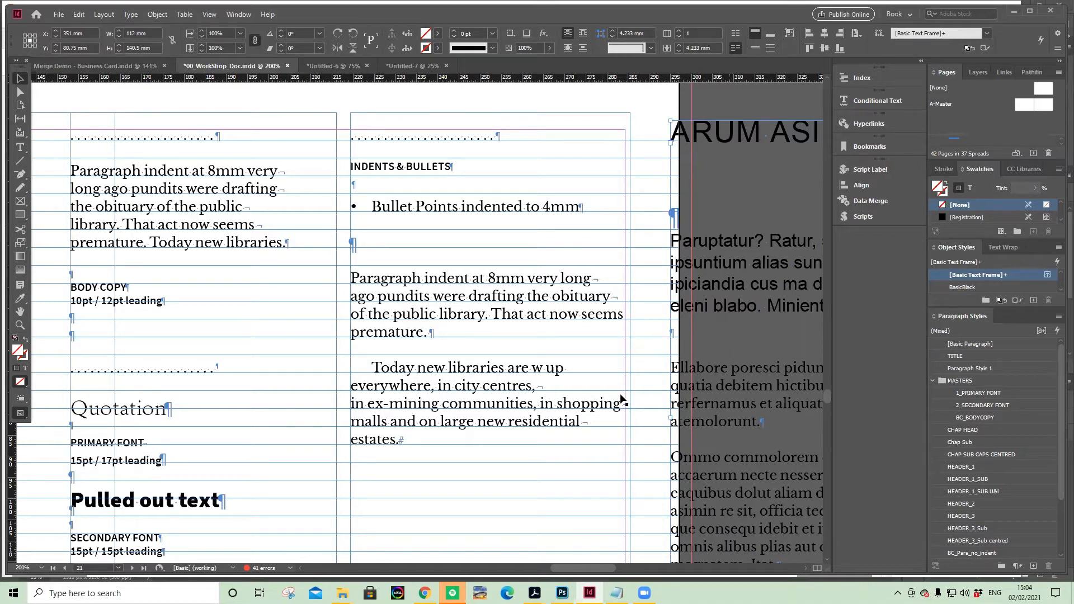
Set the space after in the BC_Para_no_indent paragraph style of the first sample paragraph to 12 pt
{"action": "left_click", "coordinate": [520, 326]}
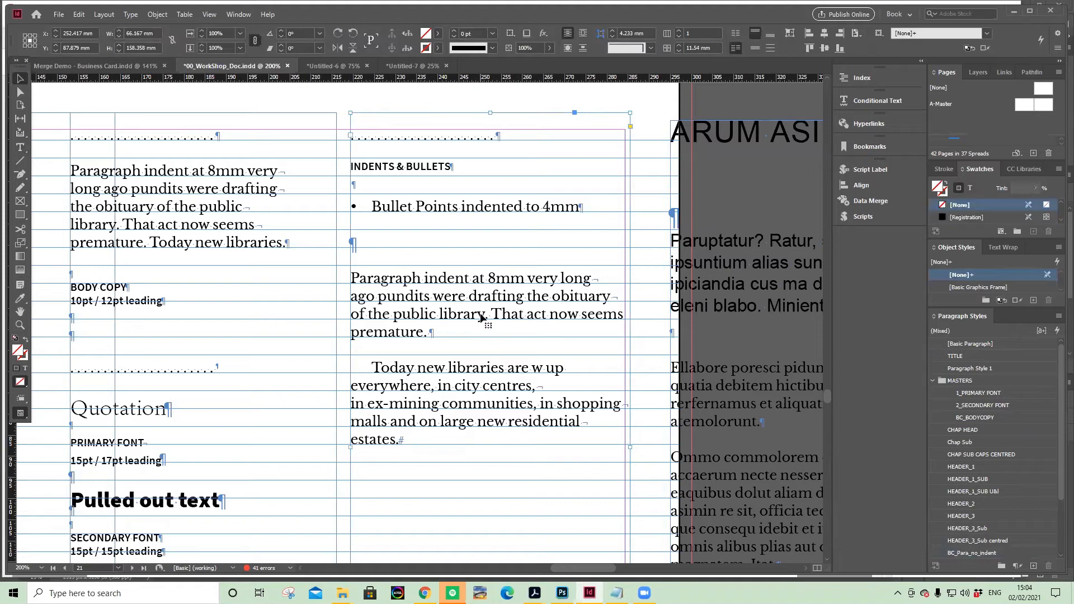
{"action": "double_click", "coordinate": [485, 287]}
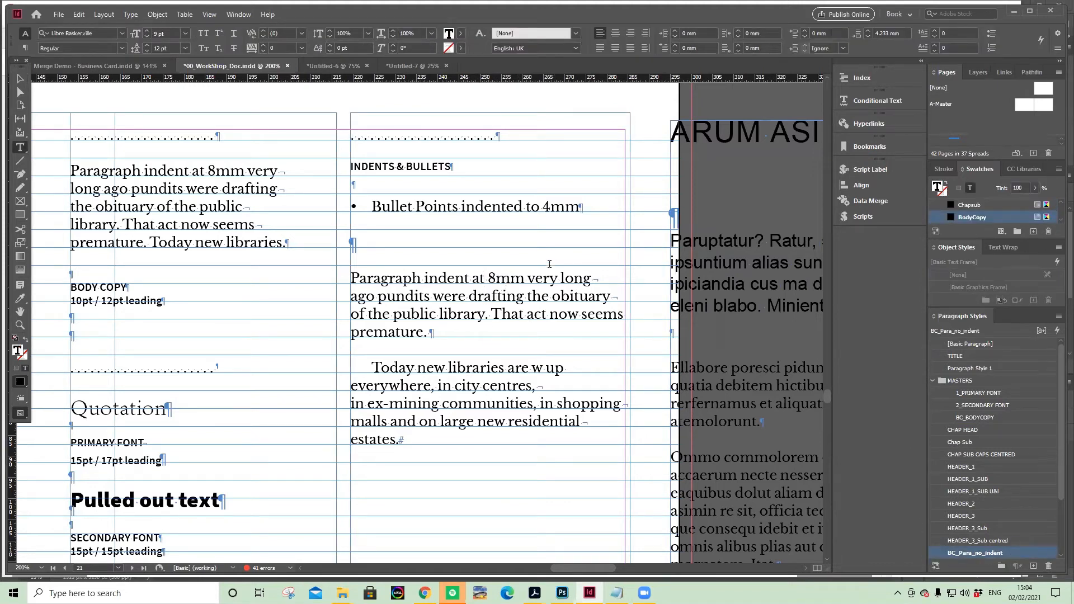
{"action": "double_click", "coordinate": [1026, 553]}
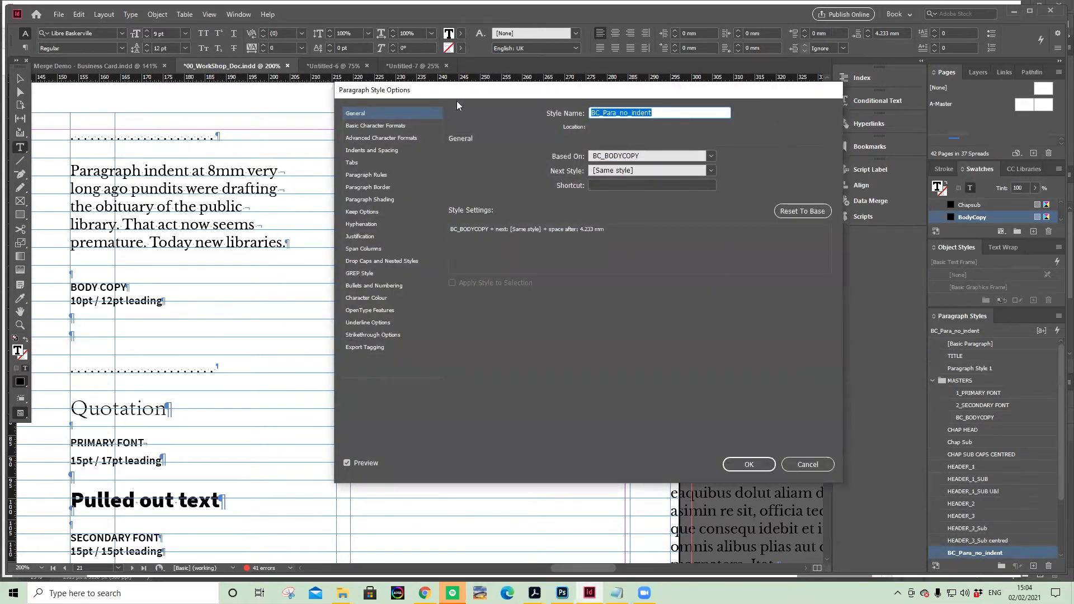
{"action": "left_click_drag", "start_coordinate": [466, 92], "coordinate": [697, 112]}
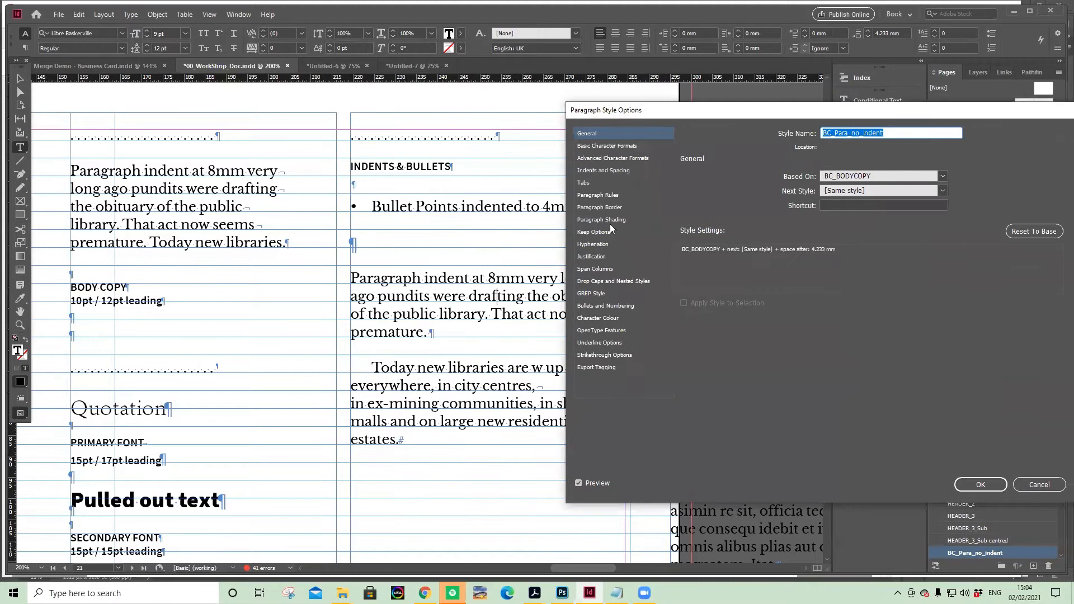
{"action": "left_click", "coordinate": [622, 170]}
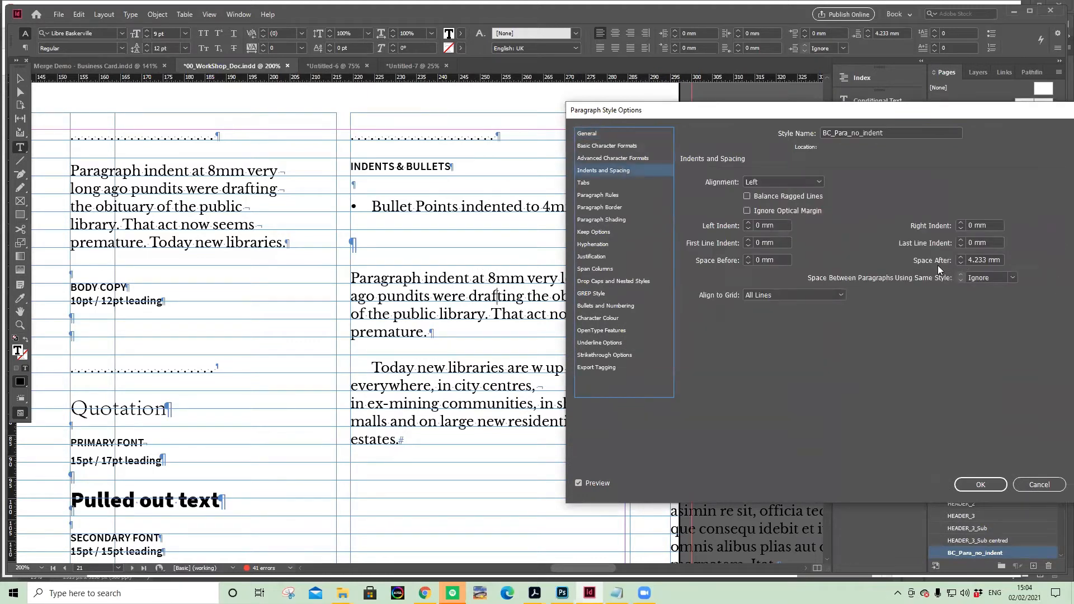
{"action": "triple_click", "coordinate": [1000, 260]}
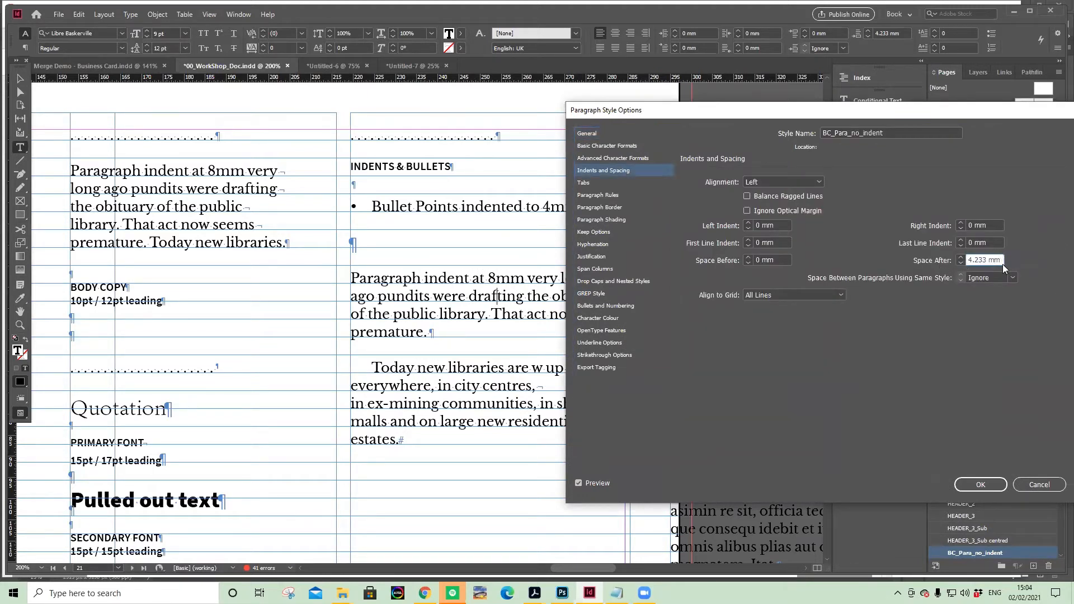
{"action": "left_click_drag", "start_coordinate": [1002, 262], "coordinate": [950, 257]}
{"action": "type", "text": "12pt"}
{"action": "key", "text": "Return"}
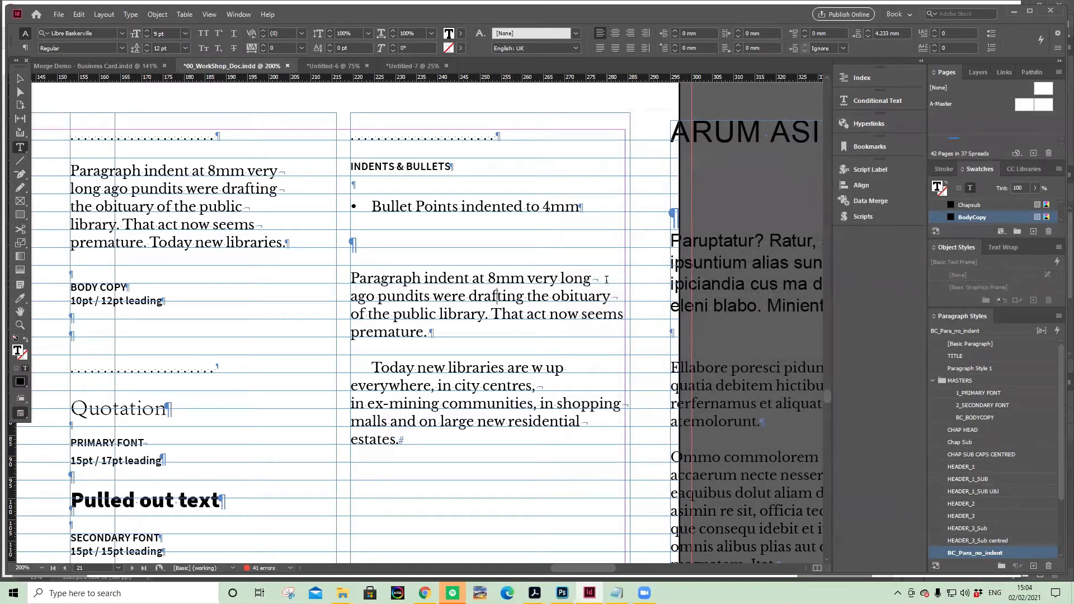
Set the space after in the BC_Para_no_indent paragraph style to 0 mm
{"action": "double_click", "coordinate": [1030, 555]}
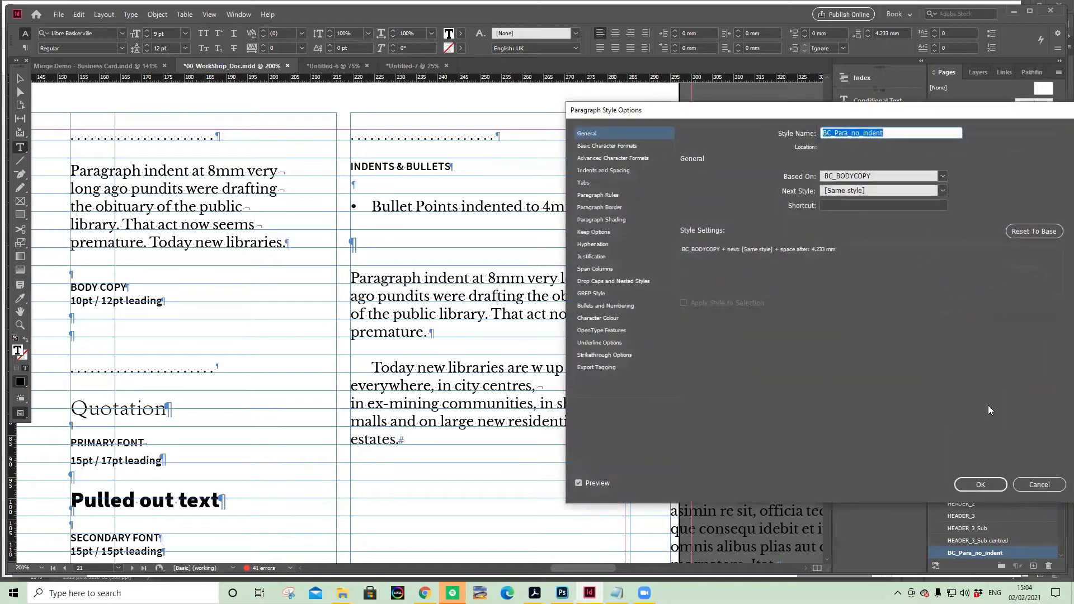
{"action": "left_click", "coordinate": [615, 171]}
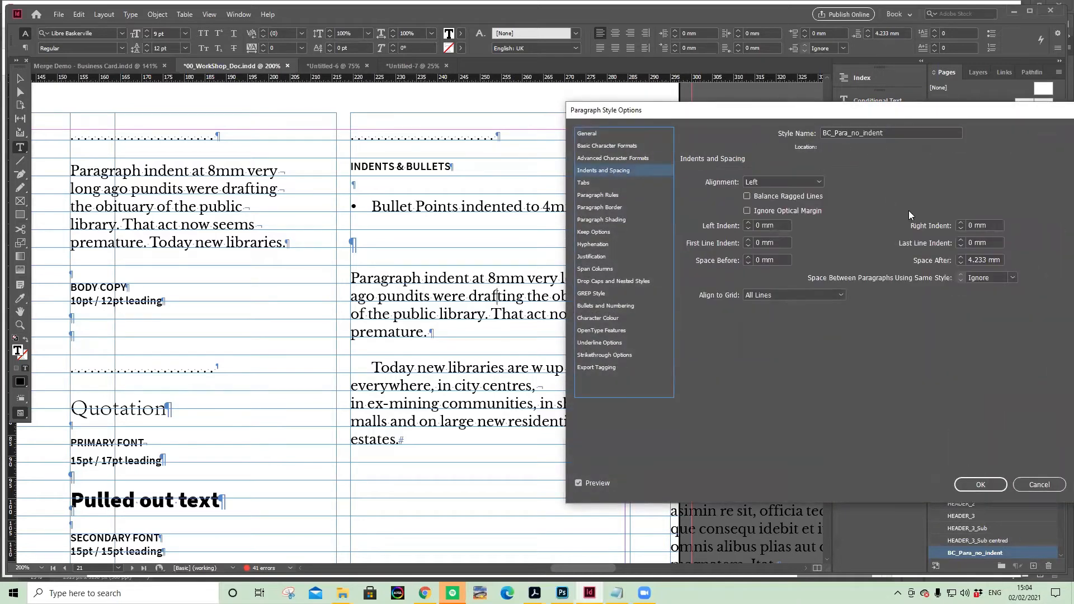
{"action": "double_click", "coordinate": [990, 261]}
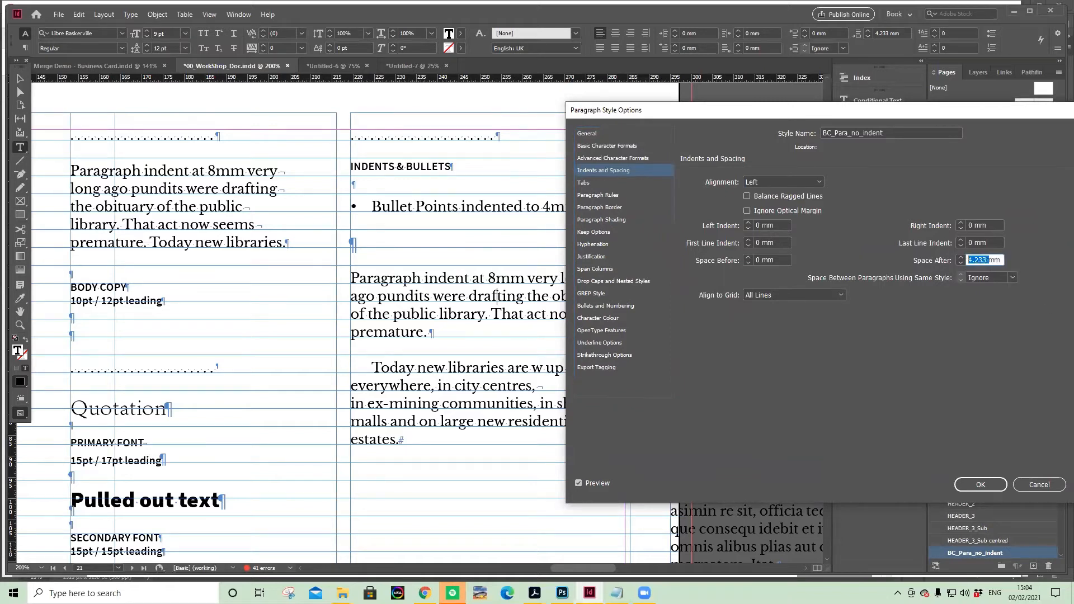
{"action": "type", "text": "0"}
{"action": "key", "text": "Return"}
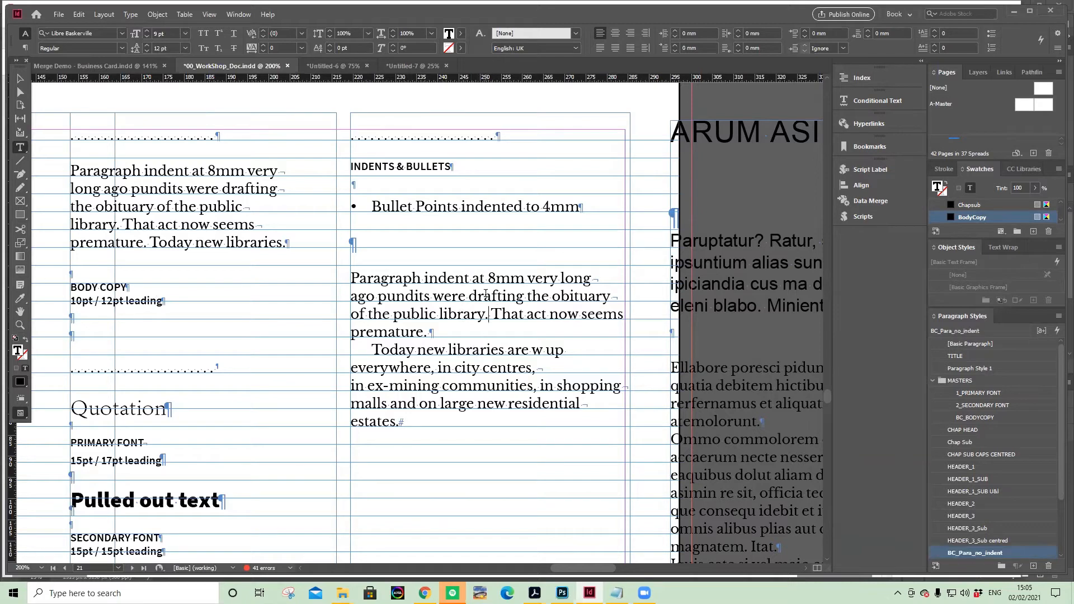
Base the BC_Para_Indented paragraph style on BC_Para_no_indent and check its indents and spacing settings
{"action": "scroll", "coordinate": [503, 290], "scroll_direction": "down", "scroll_amount": 1}
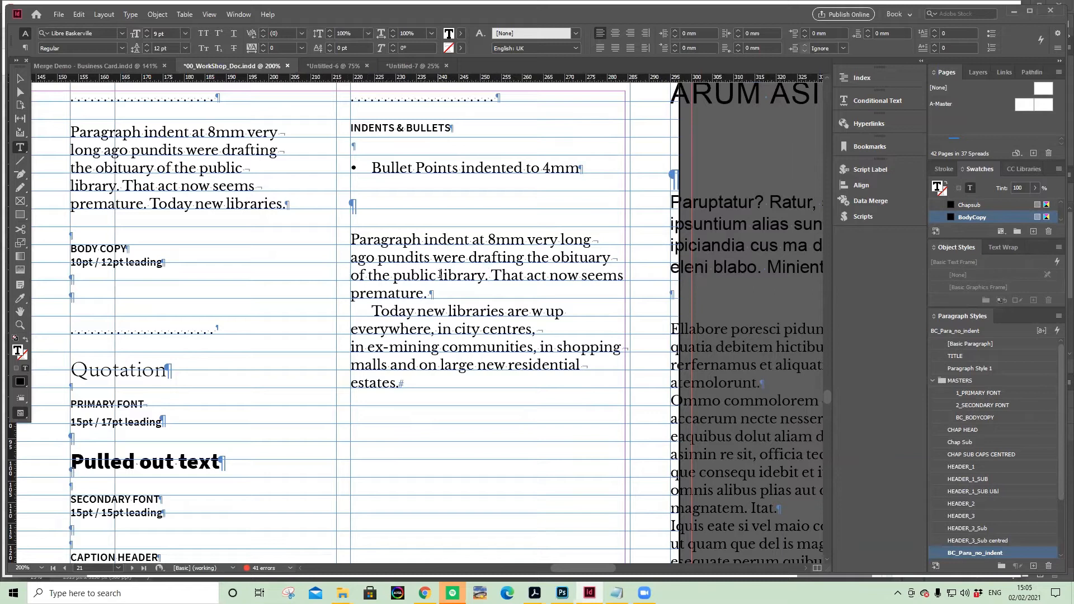
{"action": "left_click", "coordinate": [434, 309]}
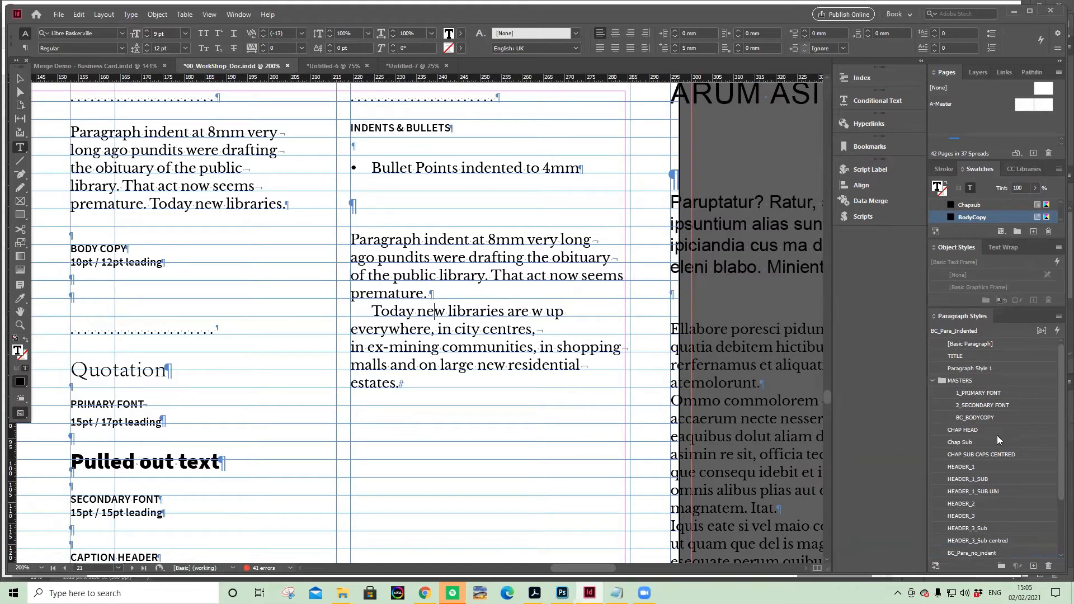
{"action": "scroll", "coordinate": [1057, 499], "scroll_direction": "down", "scroll_amount": 1}
{"action": "scroll", "coordinate": [1058, 500], "scroll_direction": "down", "scroll_amount": 1}
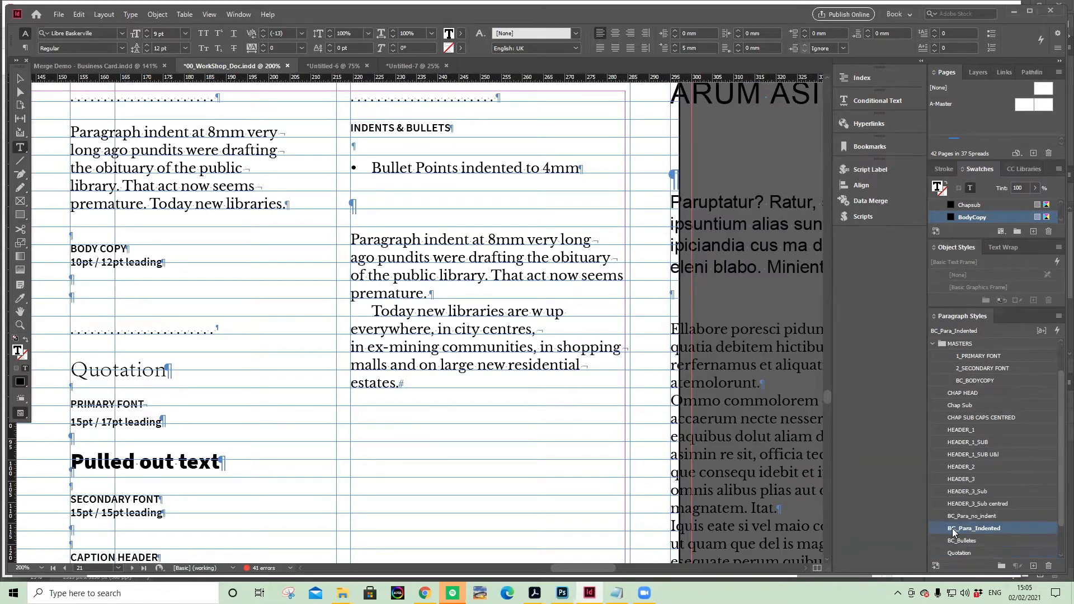
{"action": "double_click", "coordinate": [1014, 527]}
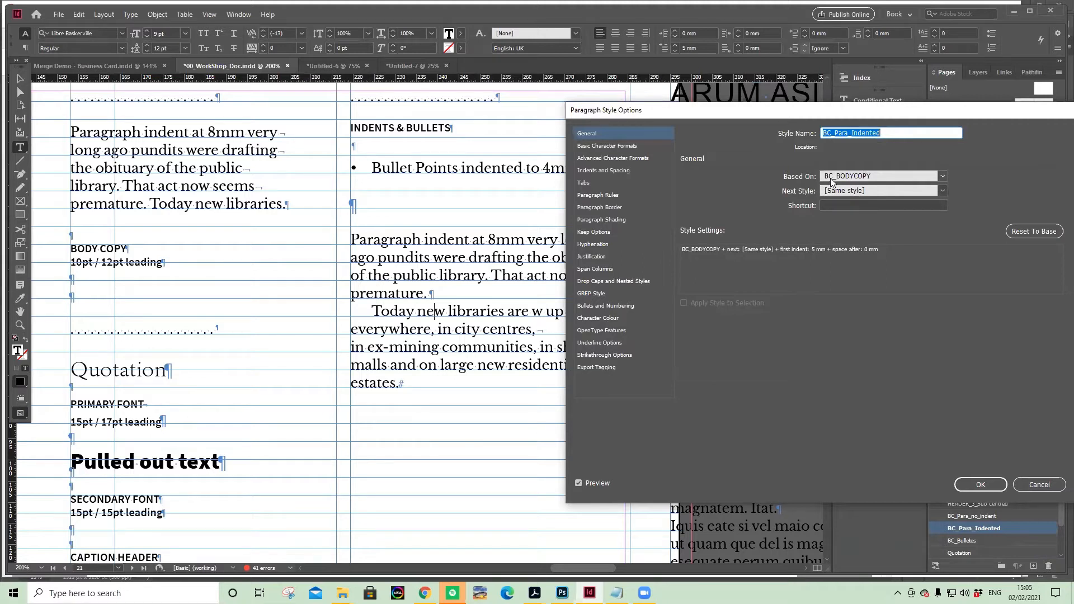
{"action": "left_click", "coordinate": [940, 177]}
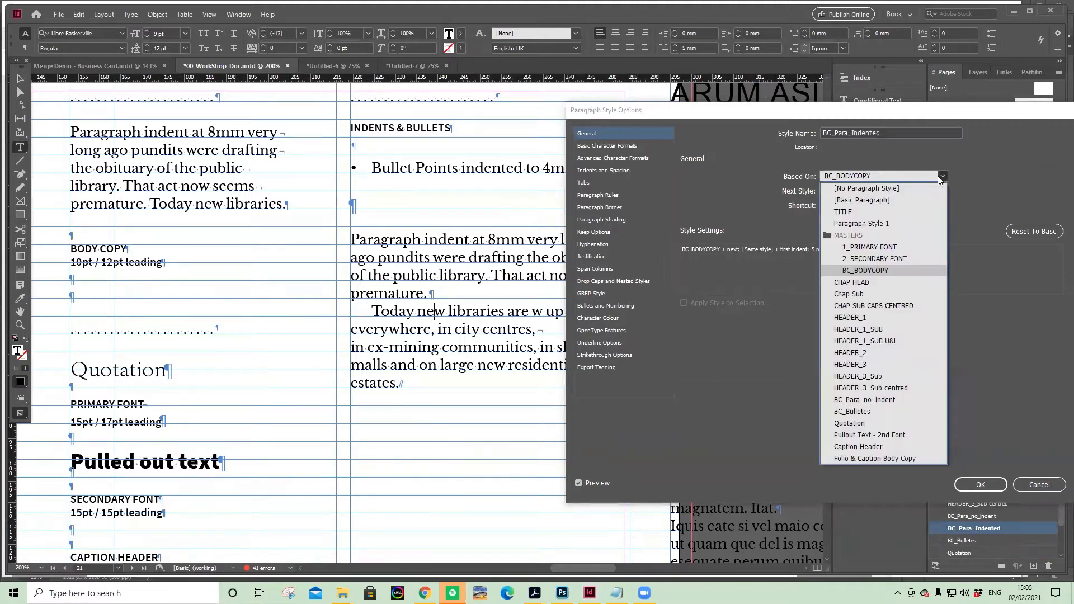
{"action": "left_click", "coordinate": [886, 400]}
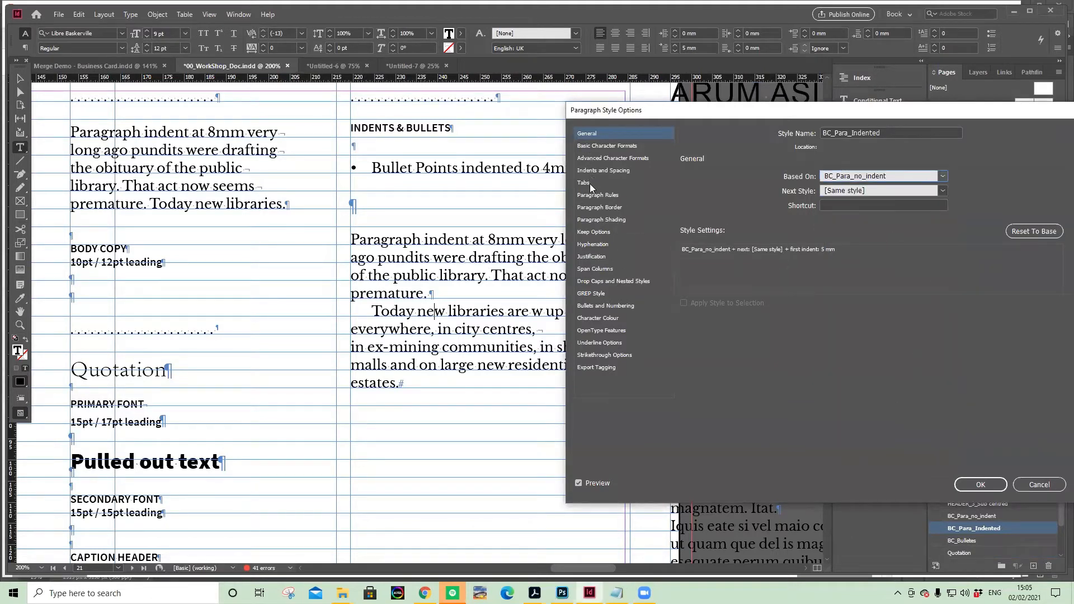
{"action": "left_click", "coordinate": [605, 170]}
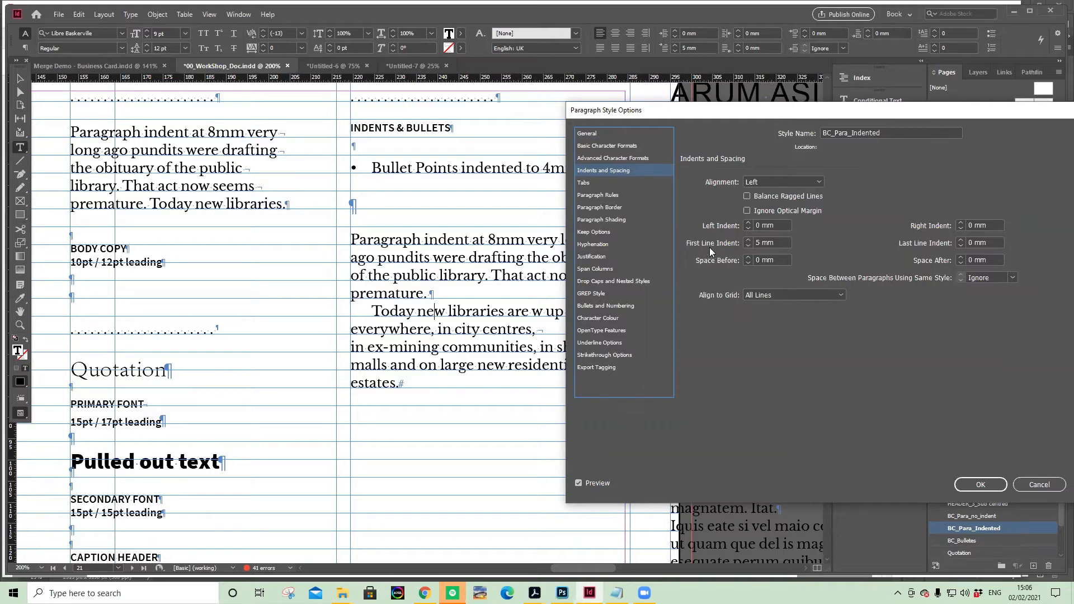
{"action": "left_click", "coordinate": [981, 482]}
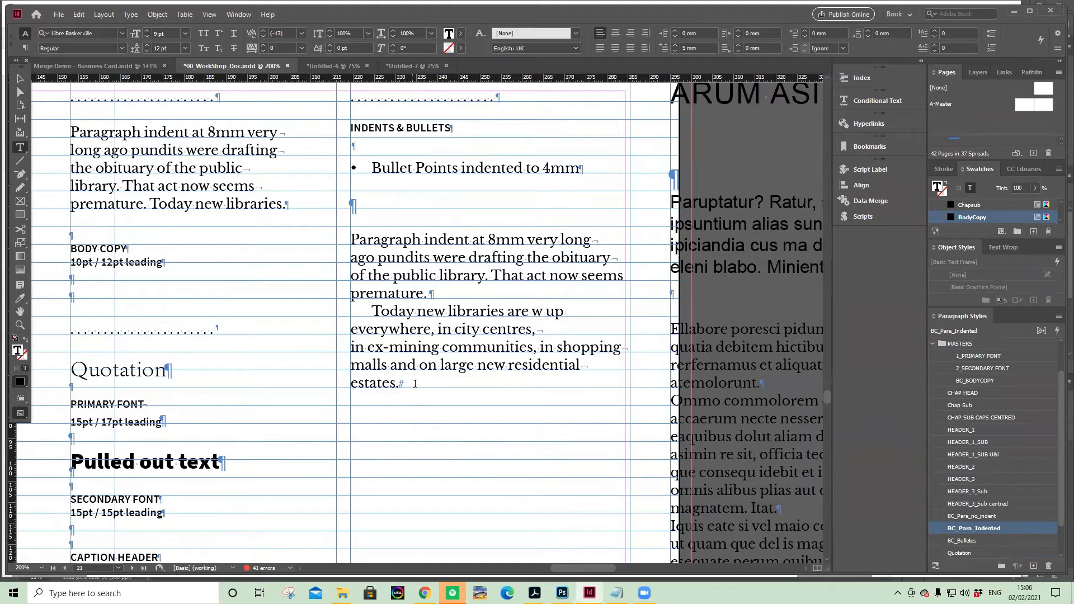
Copy the "Today new libraries" paragraph and paste it twice as new paragraphs below the original
{"action": "left_click_drag", "start_coordinate": [401, 385], "coordinate": [335, 315]}
{"action": "key", "text": "ctrl+c"}
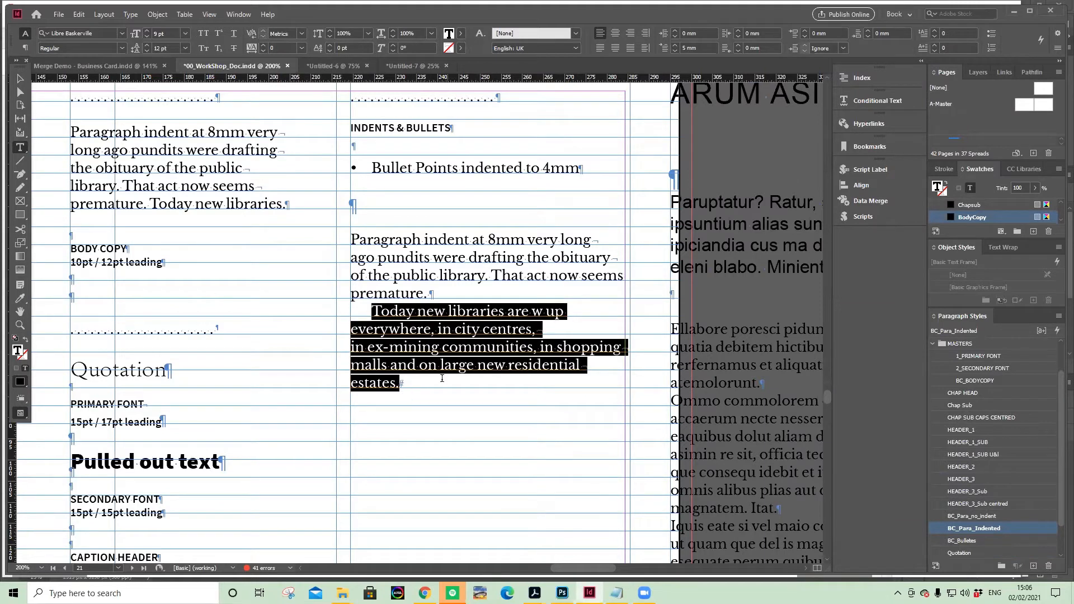
{"action": "left_click", "coordinate": [435, 388]}
{"action": "key", "text": "Return"}
{"action": "key", "text": "ctrl+v"}
{"action": "key", "text": "Return"}
{"action": "key", "text": "ctrl+v"}
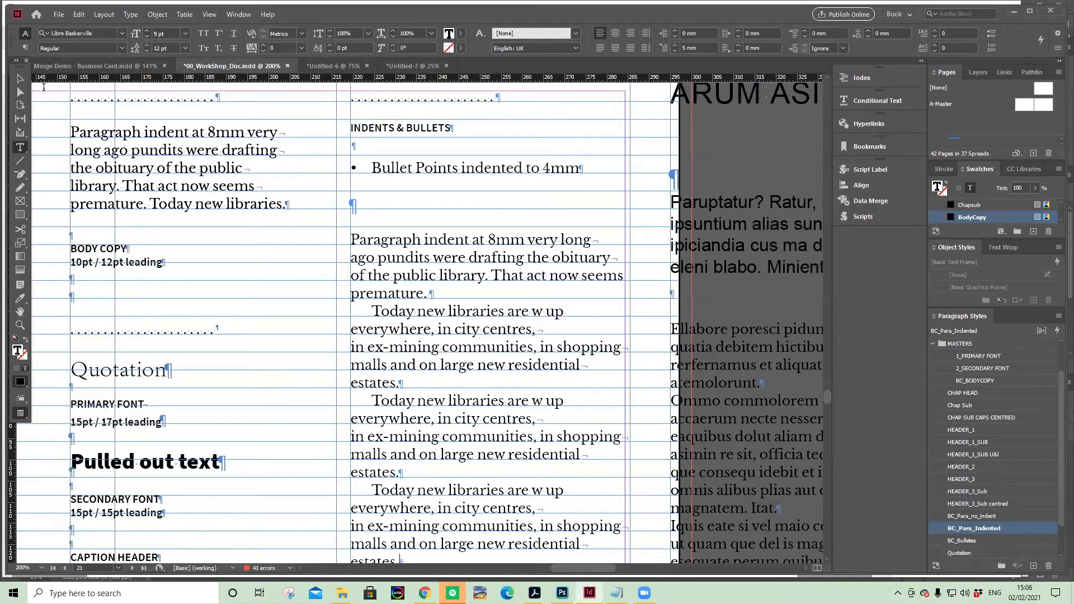
Apply the BC_Para_Indented paragraph style to the whole INDENTS & BULLETS text frame, and replace it with BC_Para_no_indent
{"action": "left_click", "coordinate": [20, 80]}
{"action": "scroll", "coordinate": [504, 336], "scroll_direction": "down", "scroll_amount": 2}
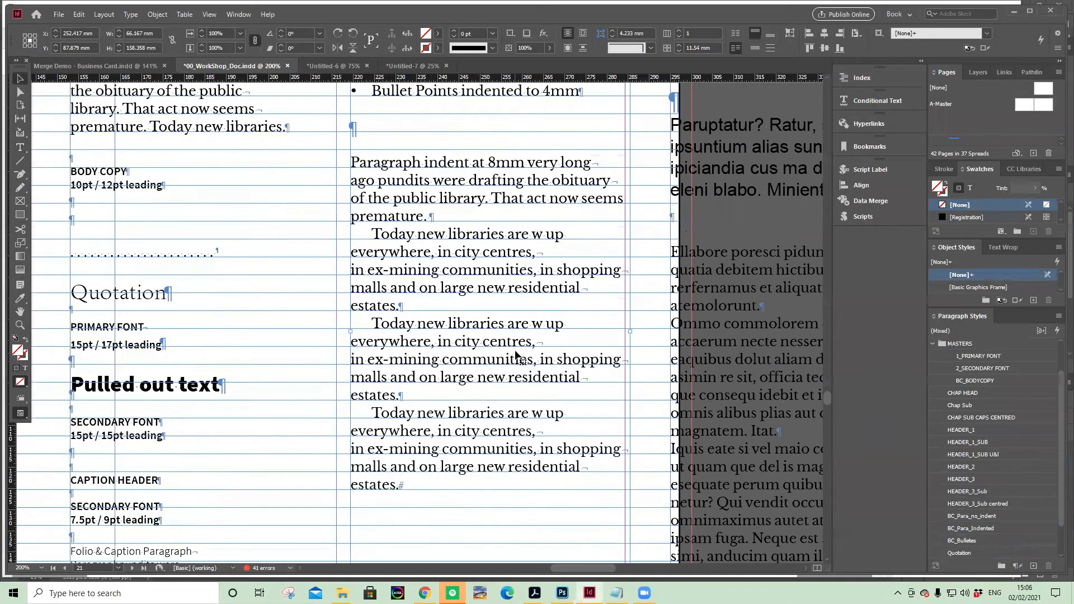
{"action": "left_click", "coordinate": [1008, 527]}
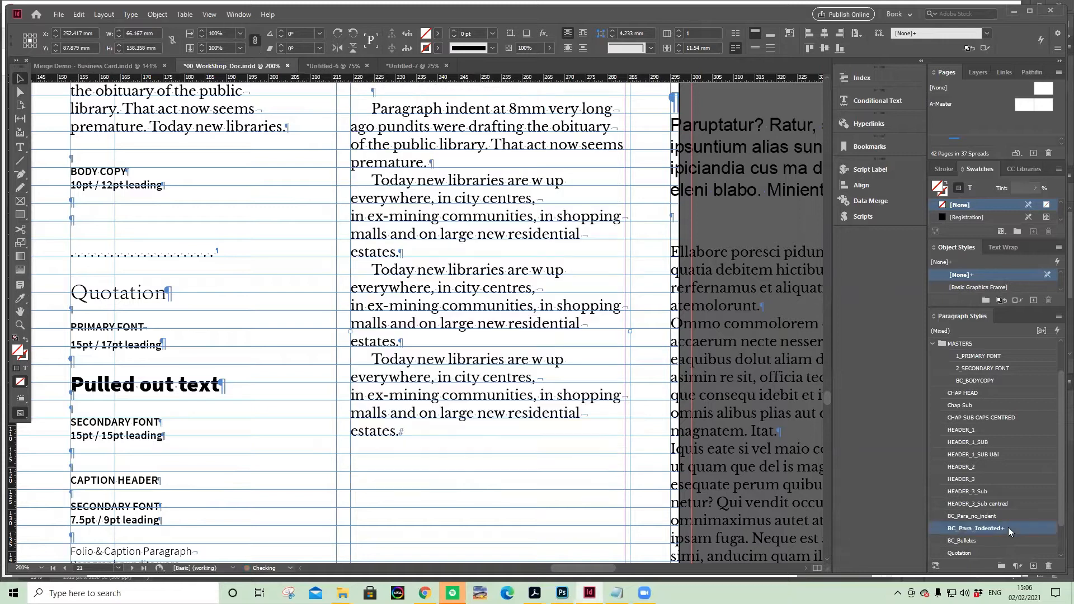
{"action": "left_click", "coordinate": [1012, 515]}
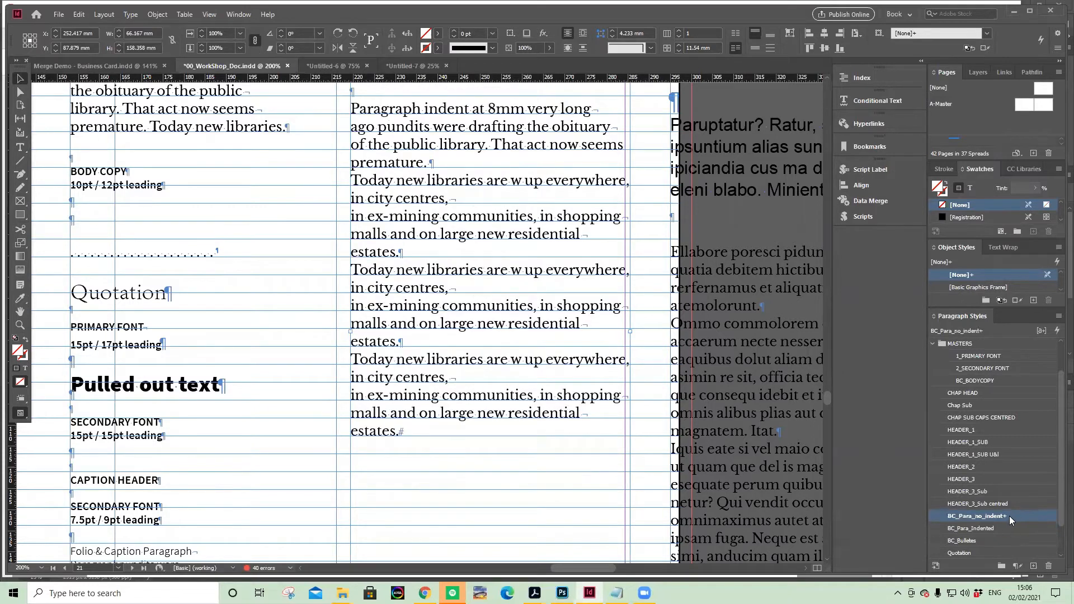
Delete the INDENTS & BULLETS text frame, and undo both the deletion and the preceding switch to the BC_Para_no_indent style
{"action": "key", "text": "Delete"}
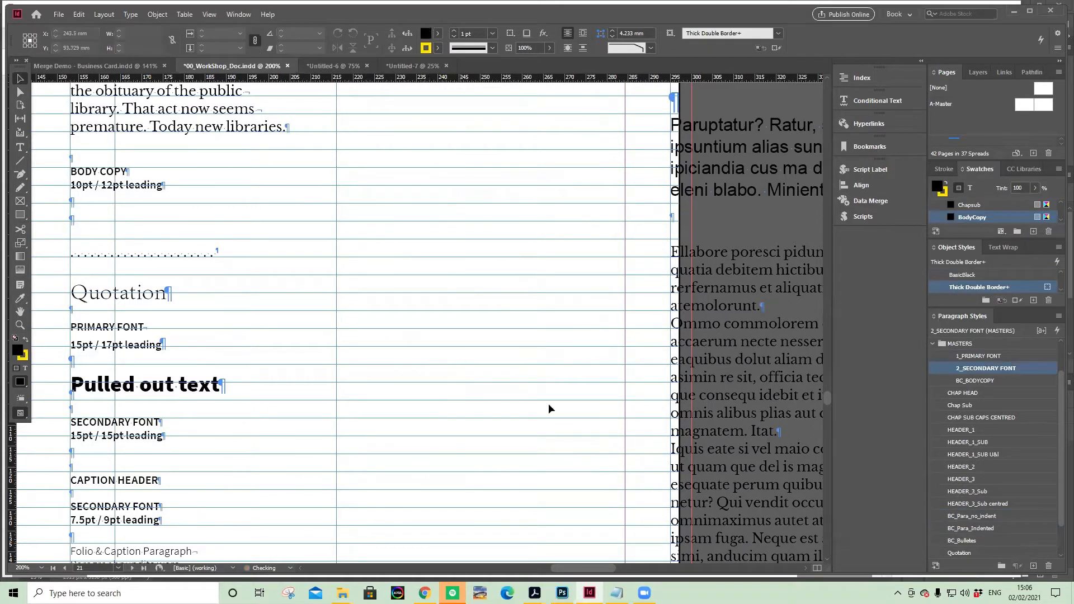
{"action": "scroll", "coordinate": [547, 355], "scroll_direction": "up", "scroll_amount": 3}
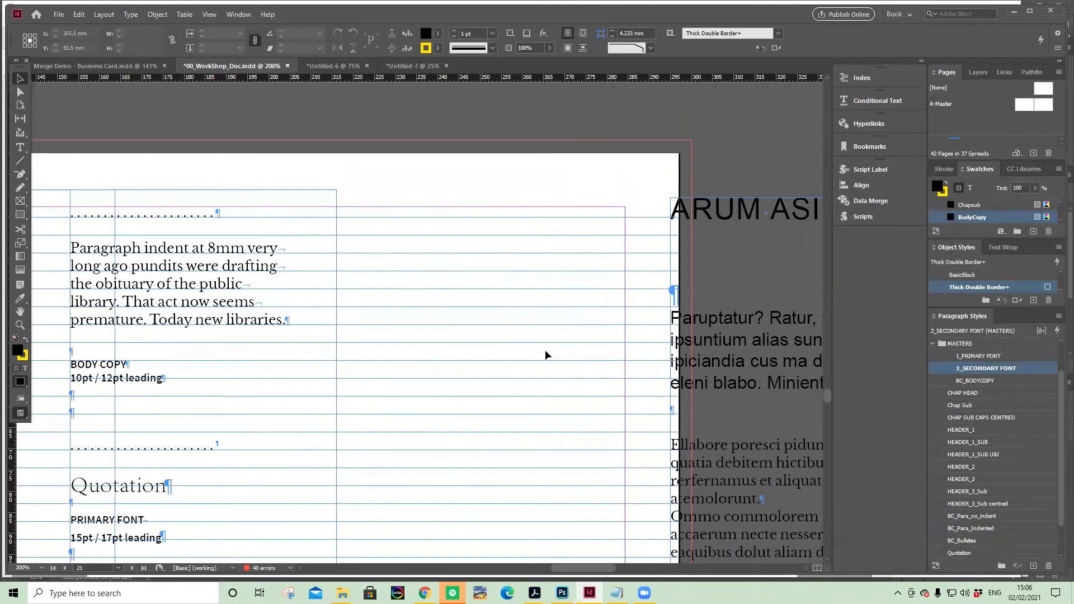
{"action": "key", "text": "ctrl+z"}
{"action": "key", "text": "ctrl+z"}
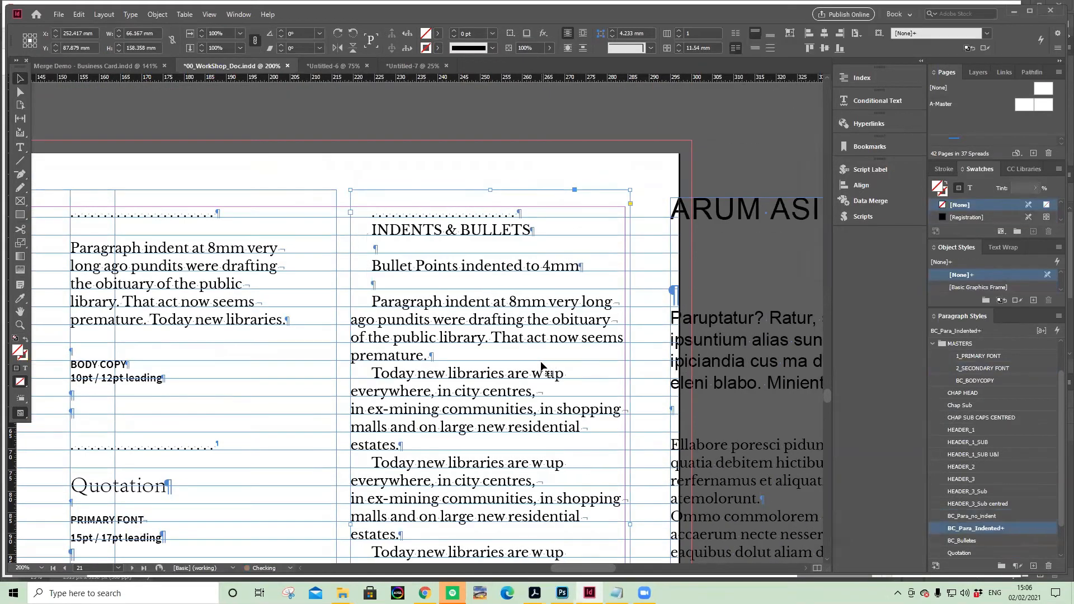
{"action": "scroll", "coordinate": [546, 366], "scroll_direction": "down", "scroll_amount": 3}
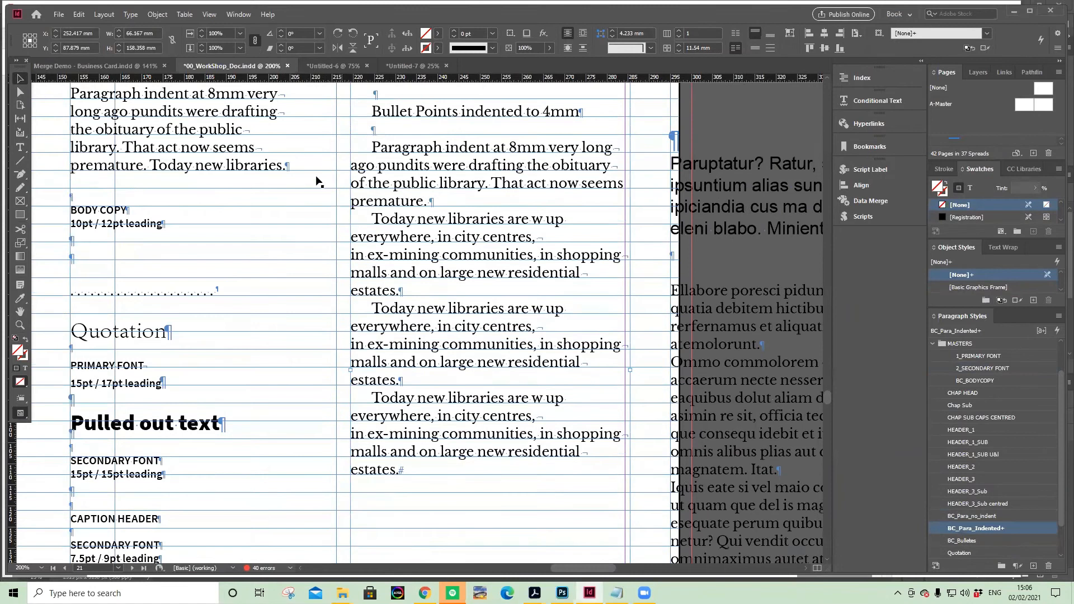
{"action": "scroll", "coordinate": [462, 194], "scroll_direction": "up", "scroll_amount": 1}
{"action": "left_click", "coordinate": [640, 103]}
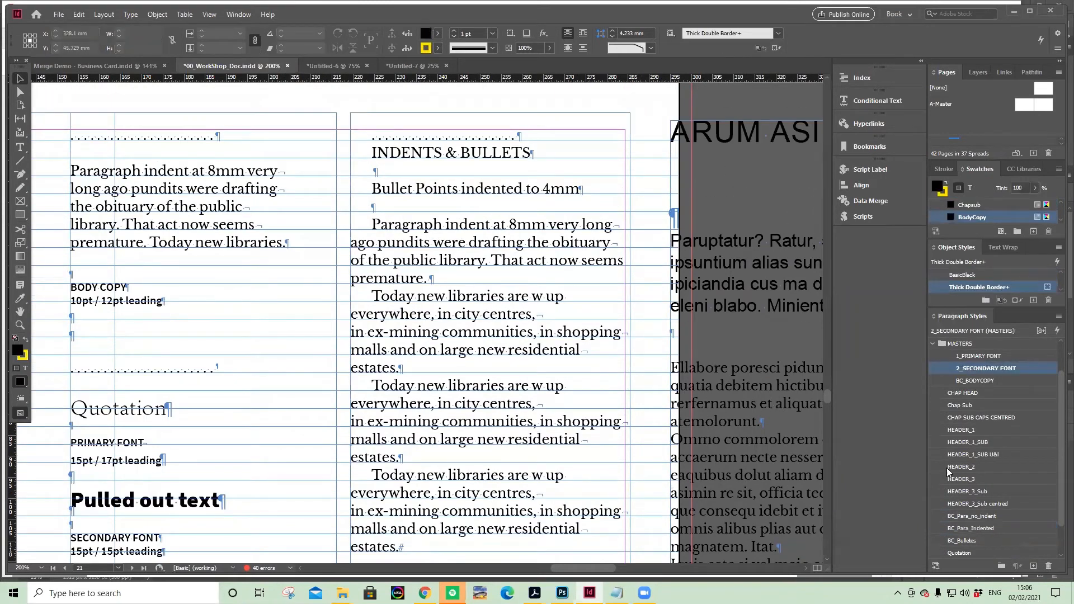
Apply the BC_Para_no_indent paragraph style to the "Paragraph indent at 8mm" paragraph only, and deselect the text
{"action": "left_click", "coordinate": [1011, 516]}
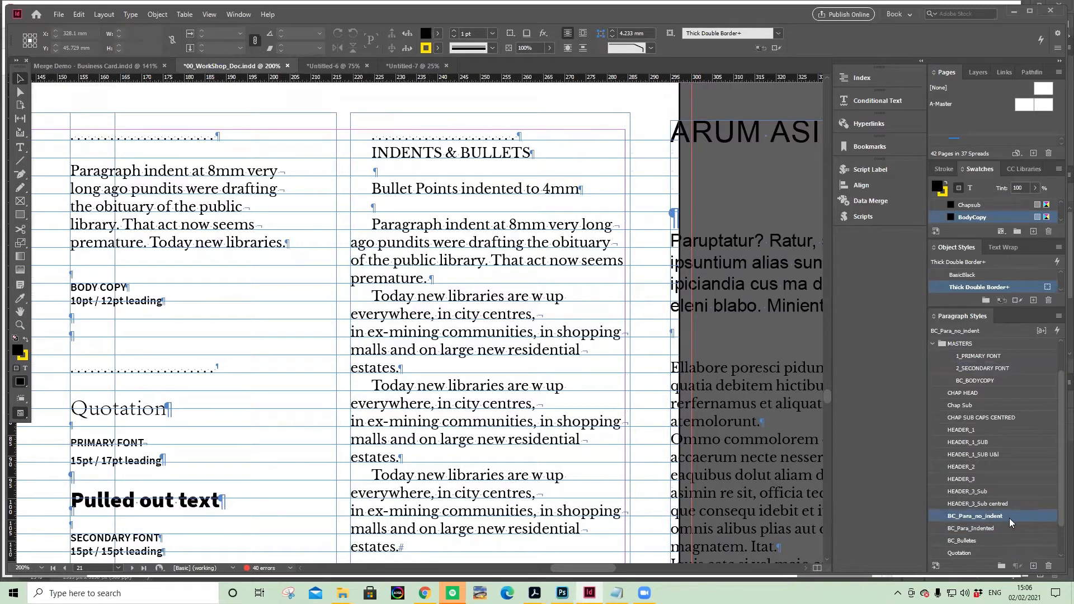
{"action": "double_click", "coordinate": [478, 260]}
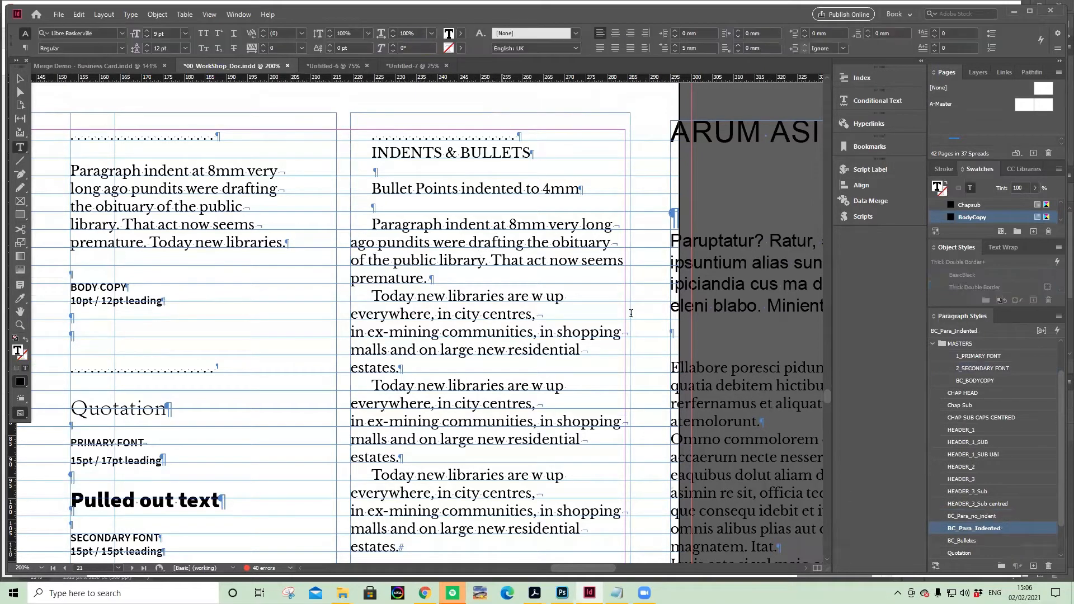
{"action": "left_click", "coordinate": [1003, 516]}
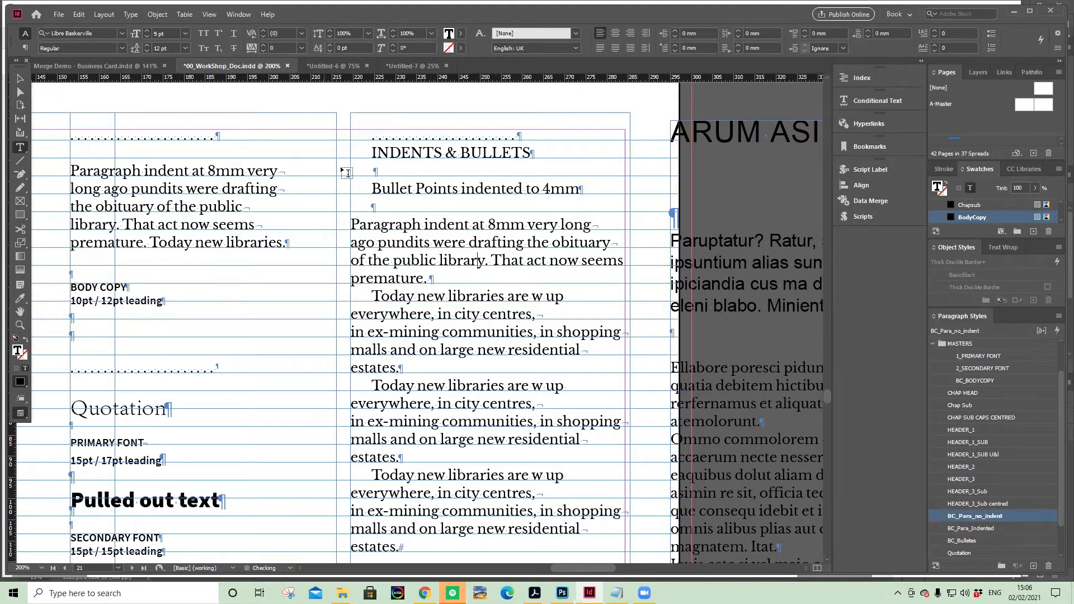
{"action": "left_click_drag", "start_coordinate": [413, 242], "coordinate": [439, 422]}
{"action": "left_click", "coordinate": [20, 78]}
{"action": "left_click", "coordinate": [223, 109]}
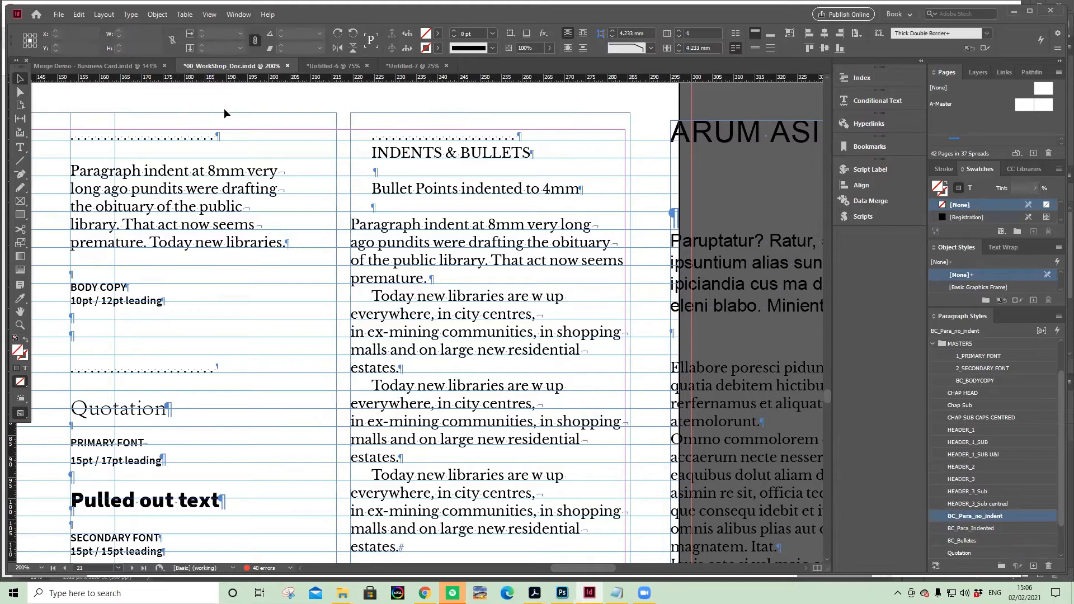
Set the space after in the BC_Para_no_indent paragraph style to 12 pt and review the spacing of the sample paragraphs
{"action": "double_click", "coordinate": [1016, 515]}
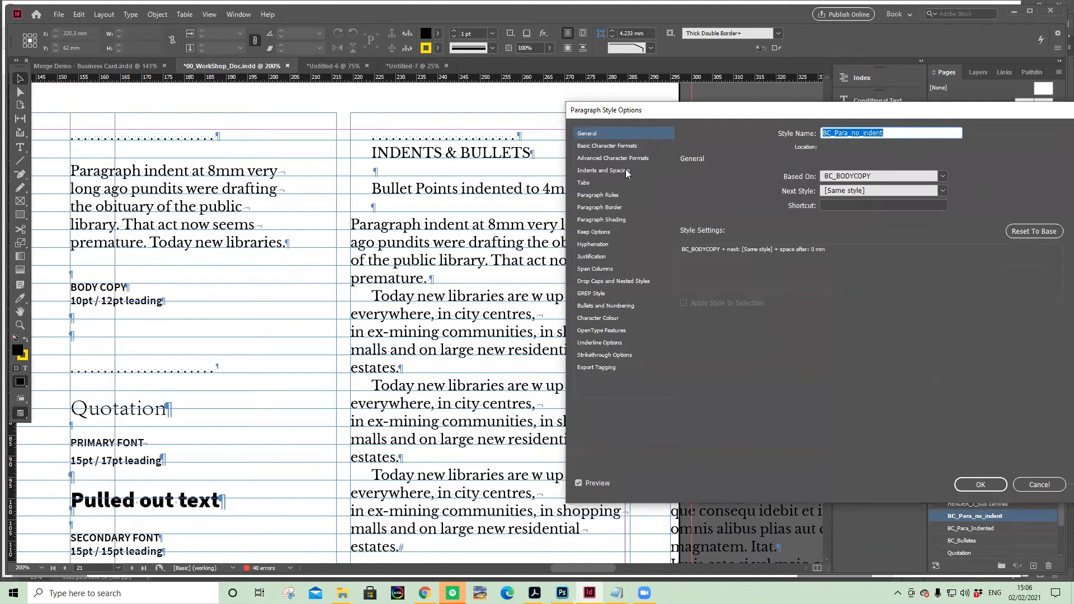
{"action": "left_click", "coordinate": [603, 171]}
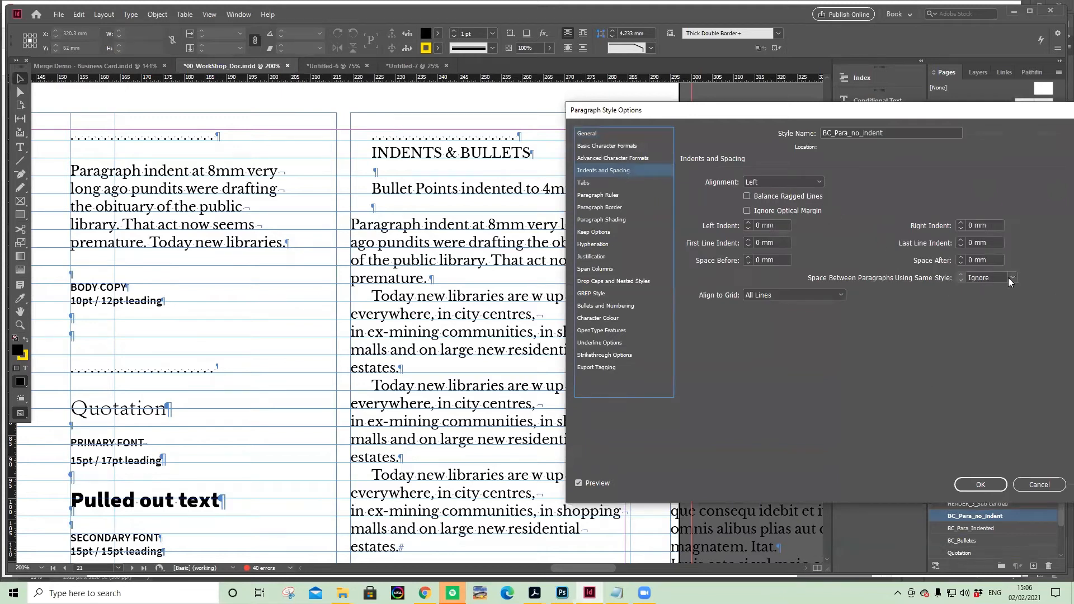
{"action": "left_click_drag", "start_coordinate": [991, 261], "coordinate": [956, 261]}
{"action": "type", "text": "12pt"}
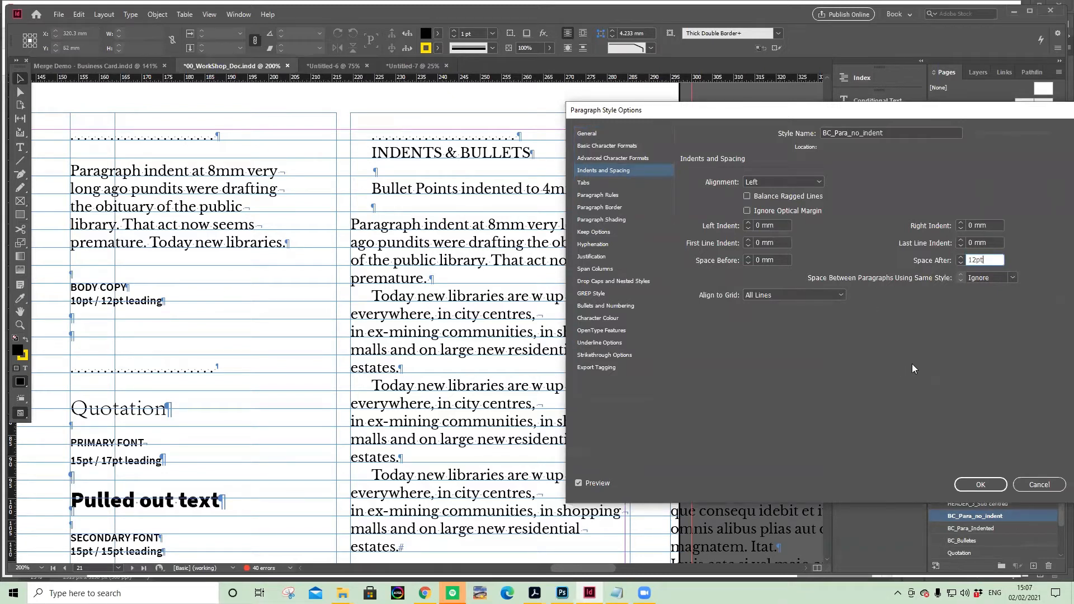
{"action": "left_click", "coordinate": [981, 484]}
{"action": "scroll", "coordinate": [472, 176], "scroll_direction": "down", "scroll_amount": 5}
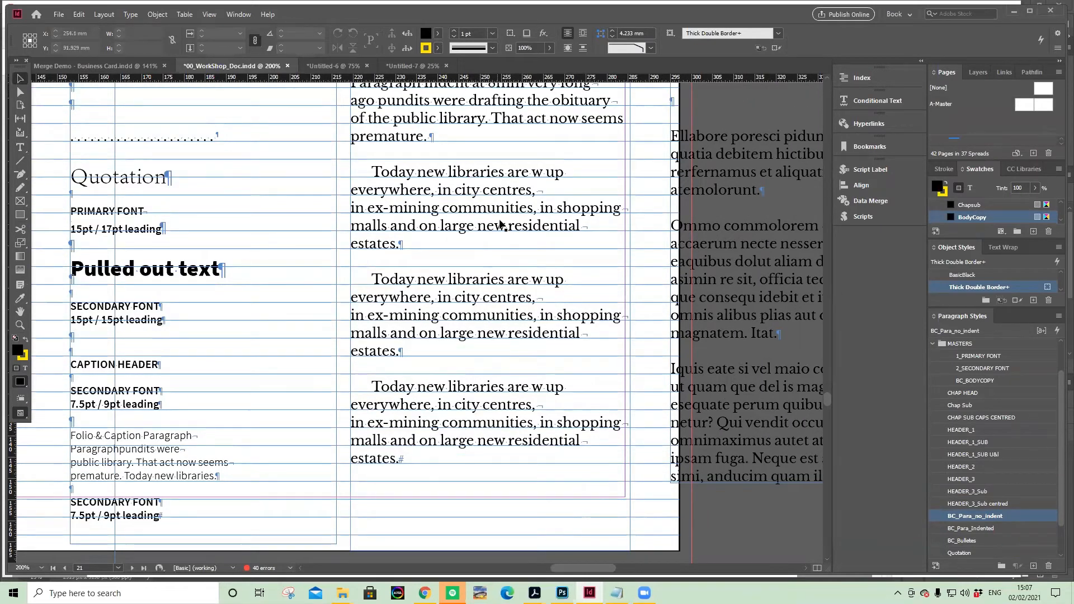
{"action": "scroll", "coordinate": [504, 253], "scroll_direction": "up", "scroll_amount": 3}
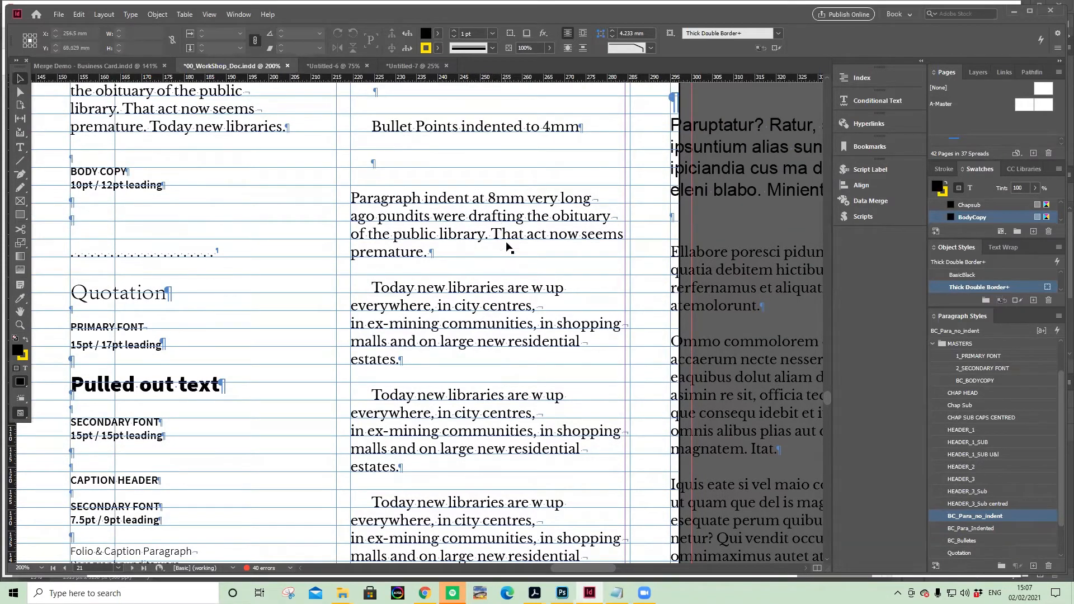
{"action": "scroll", "coordinate": [504, 258], "scroll_direction": "down", "scroll_amount": 4}
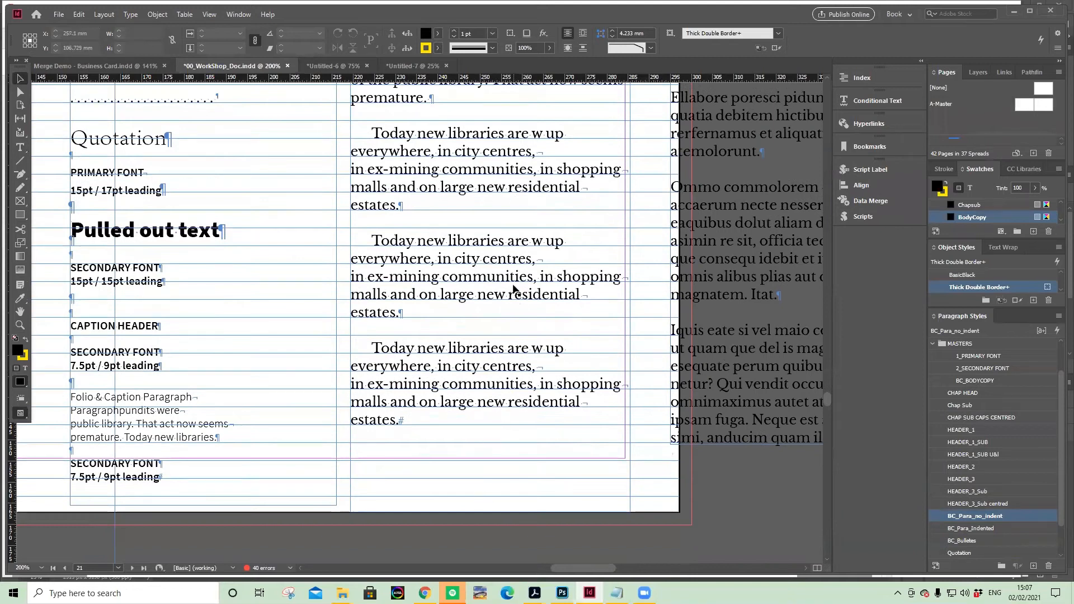
{"action": "scroll", "coordinate": [513, 290], "scroll_direction": "up", "scroll_amount": 3}
{"action": "scroll", "coordinate": [508, 298], "scroll_direction": "up", "scroll_amount": 3}
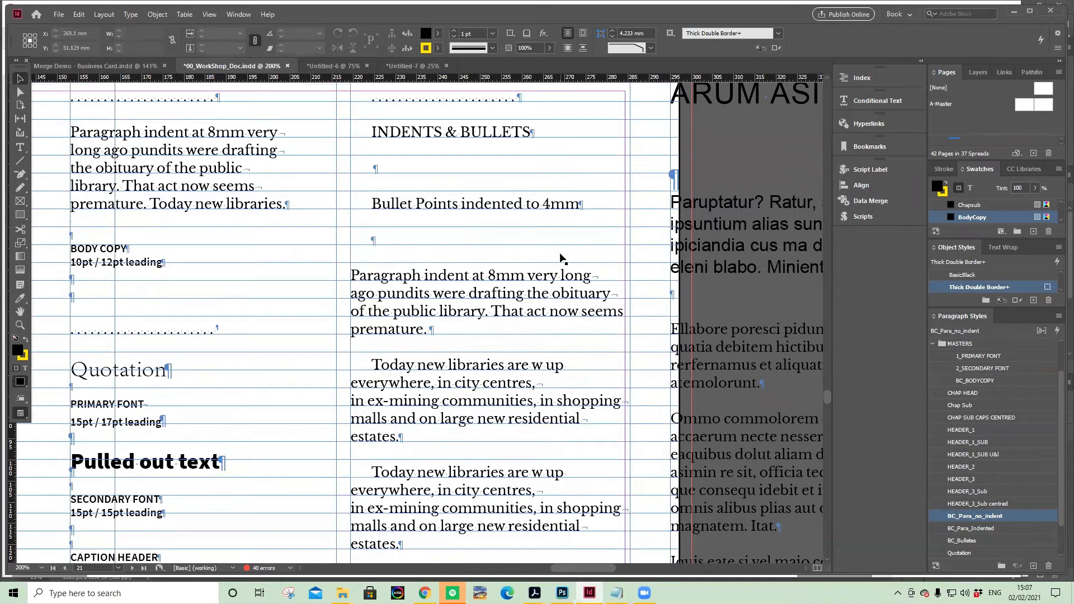
Set all the text in the ARUM ASIMEND frame on the pasteboard to Arial Regular
{"action": "key", "text": "ctrl+minus"}
{"action": "key", "text": "ctrl+minus"}
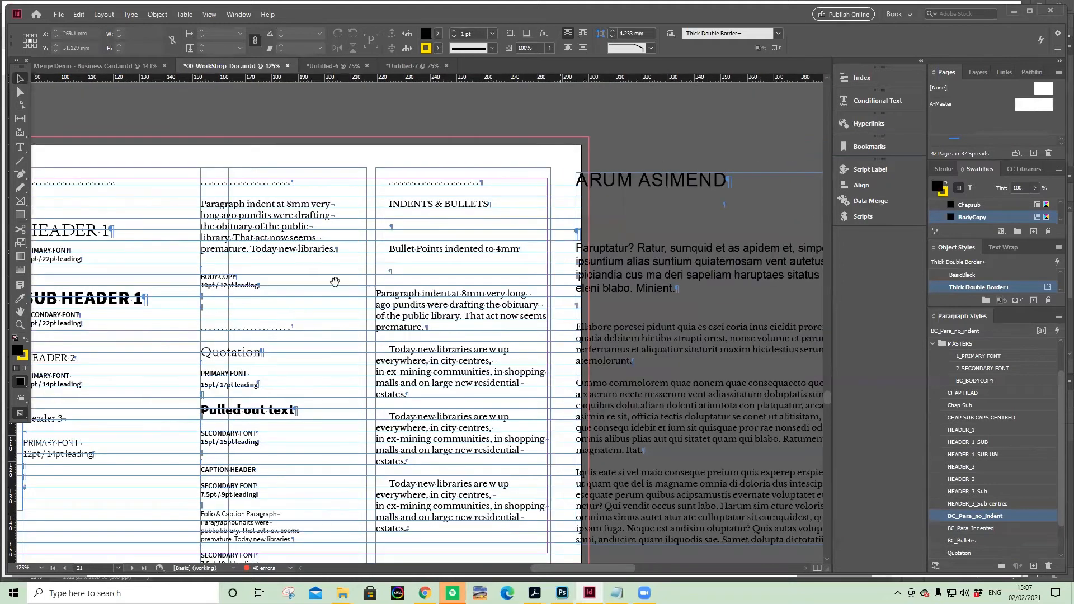
{"action": "scroll", "coordinate": [540, 365], "scroll_direction": "right", "scroll_amount": 5}
{"action": "left_click_drag", "start_coordinate": [446, 260], "coordinate": [517, 265]}
{"action": "key", "text": "w"}
{"action": "key", "text": "w"}
{"action": "left_click_drag", "start_coordinate": [552, 310], "coordinate": [536, 290]}
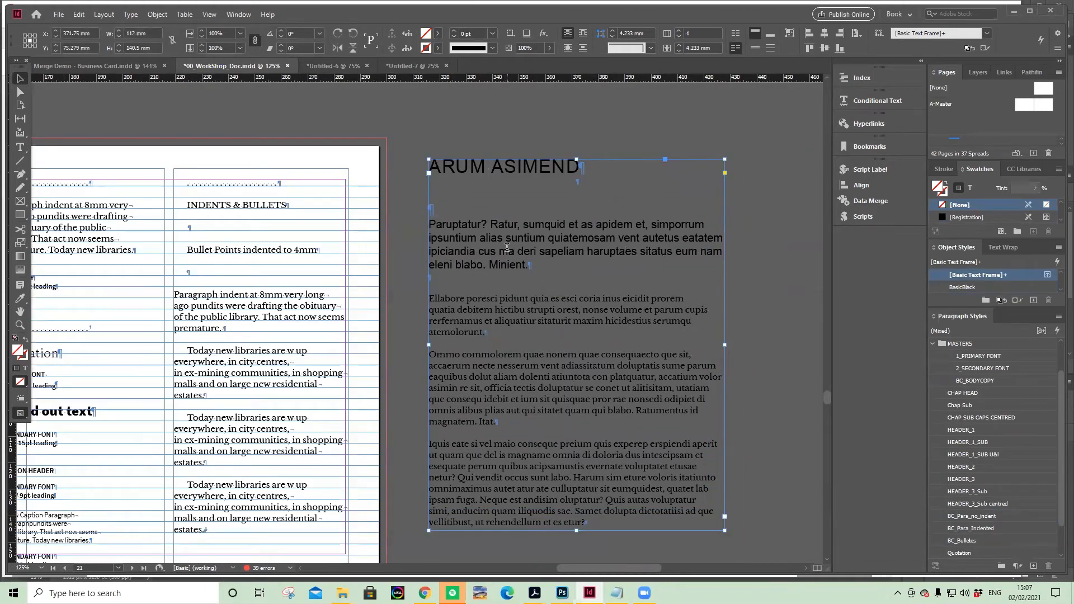
{"action": "double_click", "coordinate": [506, 252]}
{"action": "key", "text": "ctrl+a"}
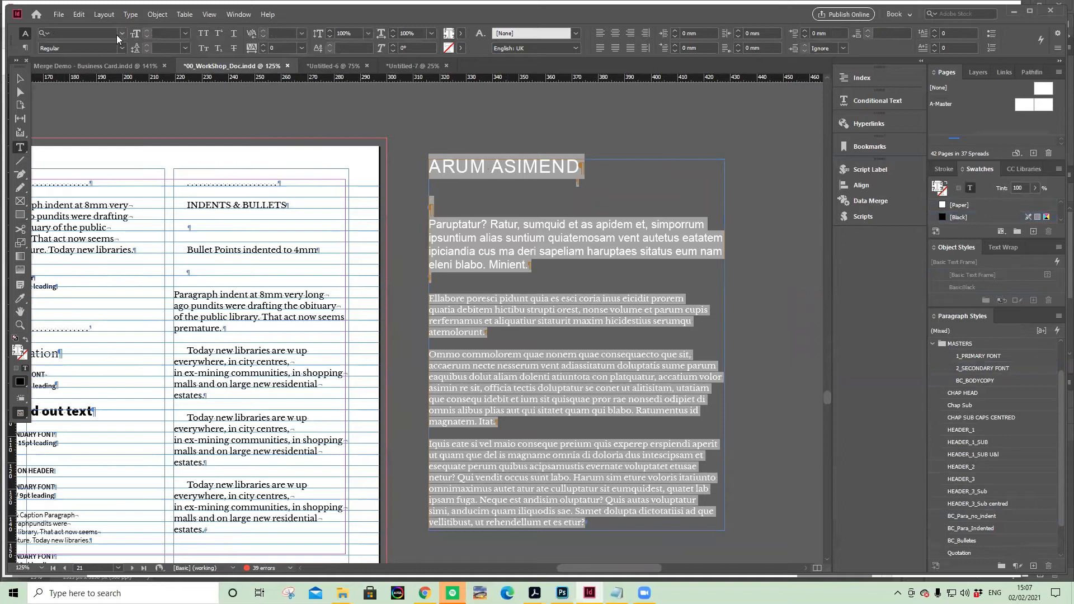
{"action": "left_click", "coordinate": [116, 34]}
{"action": "type", "text": "arial"}
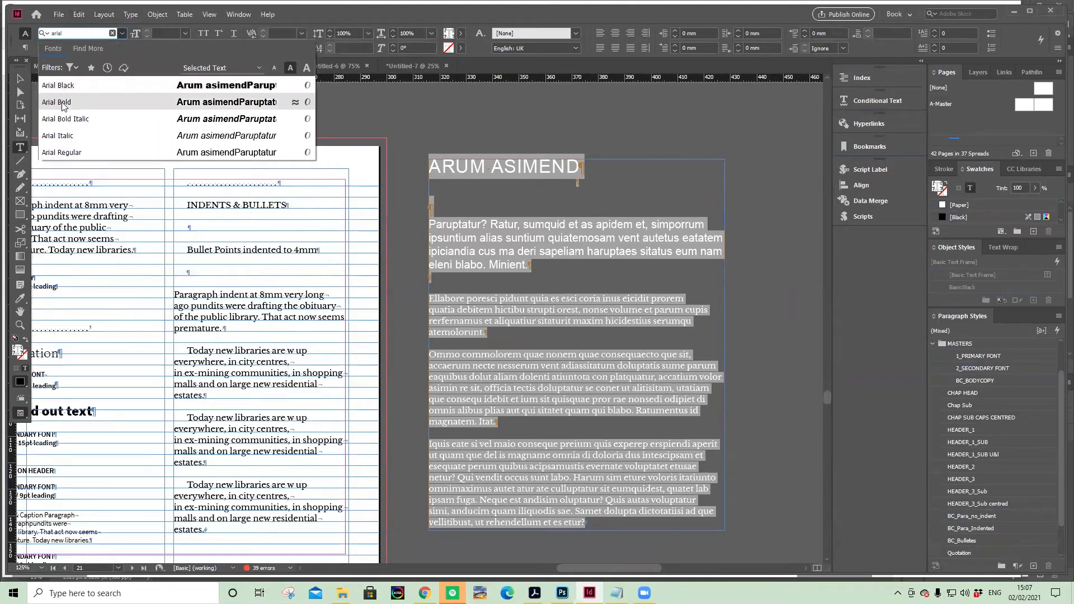
{"action": "left_click", "coordinate": [62, 153]}
{"action": "left_click", "coordinate": [556, 120]}
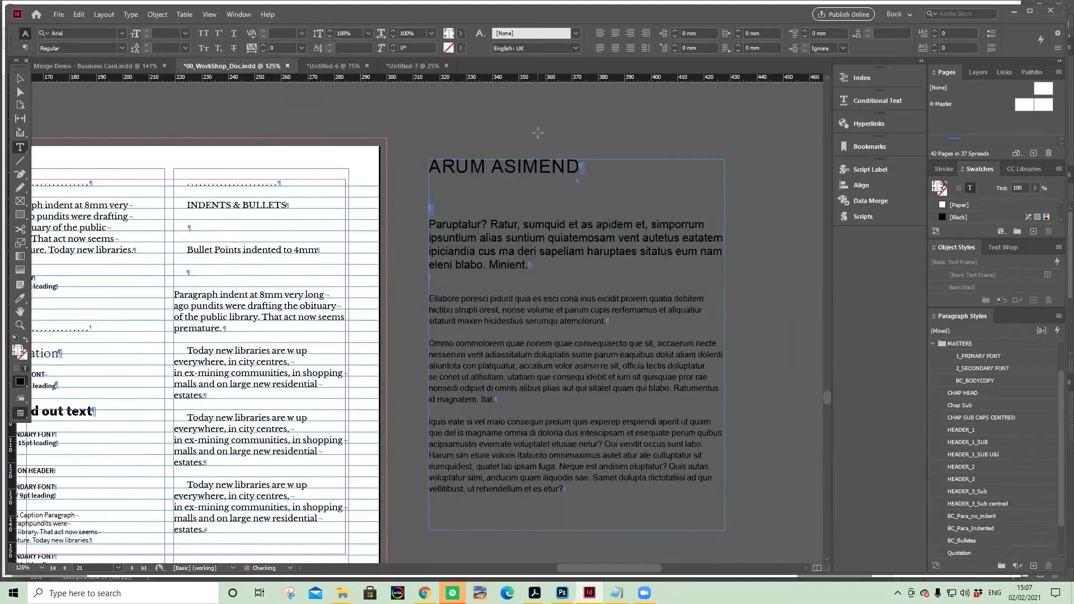
Apply the HEADER_2 paragraph style to the ARUM ASIMEND heading text
{"action": "left_click", "coordinate": [20, 80]}
{"action": "right_click", "coordinate": [248, 109]}
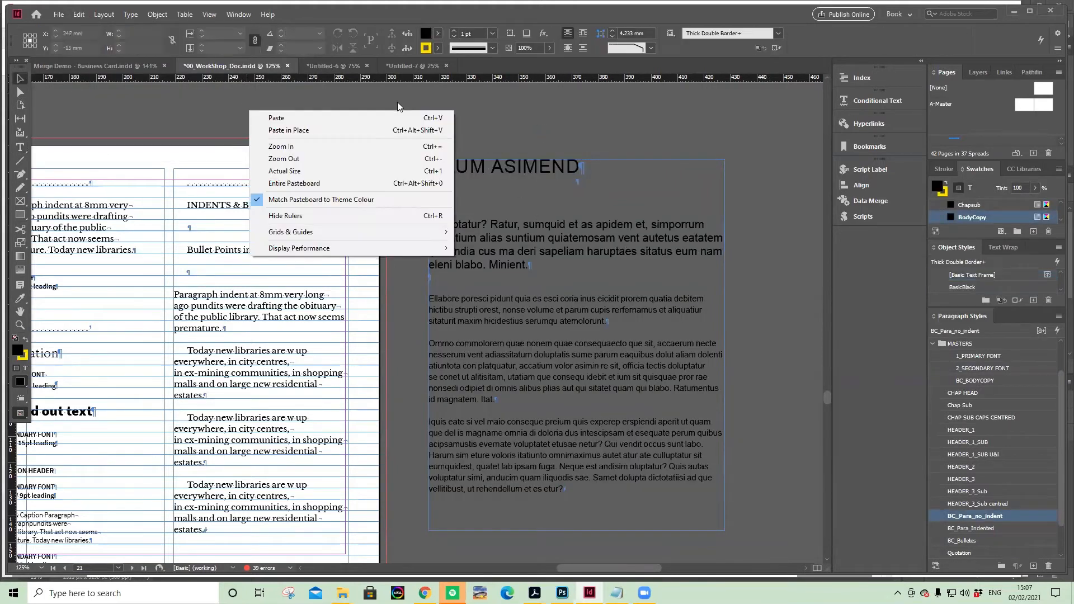
{"action": "left_click", "coordinate": [537, 110]}
{"action": "double_click", "coordinate": [546, 166]}
{"action": "left_click_drag", "start_coordinate": [586, 169], "coordinate": [420, 164]}
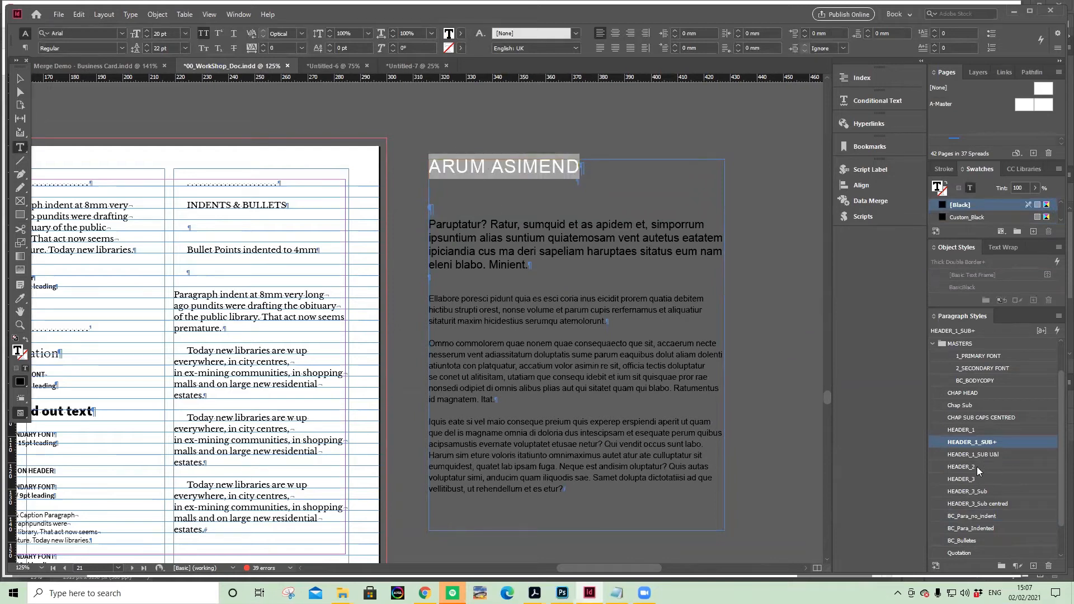
{"action": "left_click", "coordinate": [977, 467]}
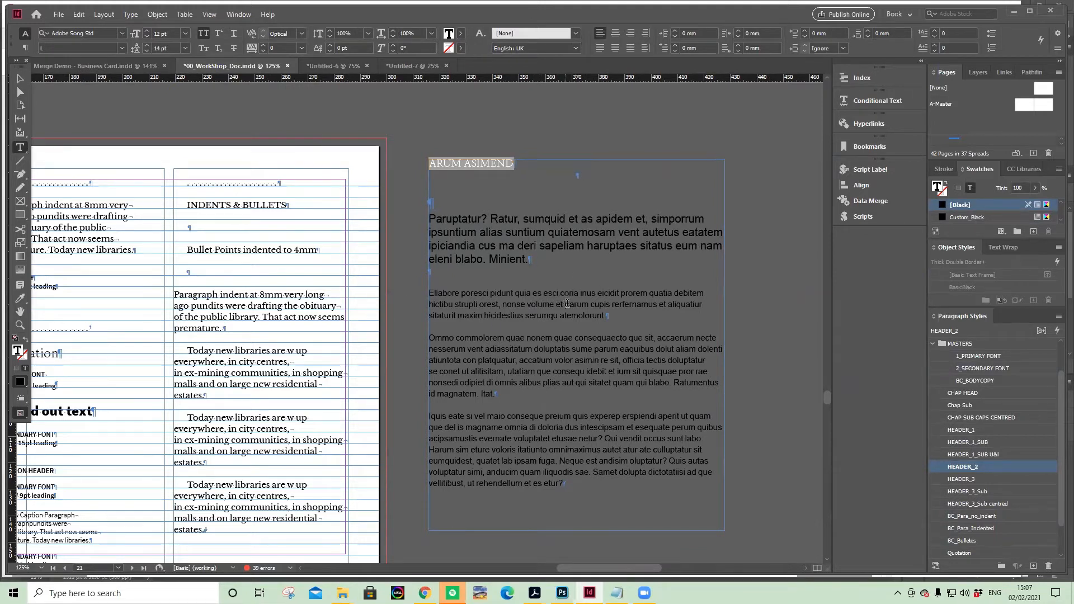
Try to copy the formatting of the "Paragraph indent at 8mm" paragraph onto the "Ellabore" paragraph with the Eyedropper tool
{"action": "left_click", "coordinate": [586, 312]}
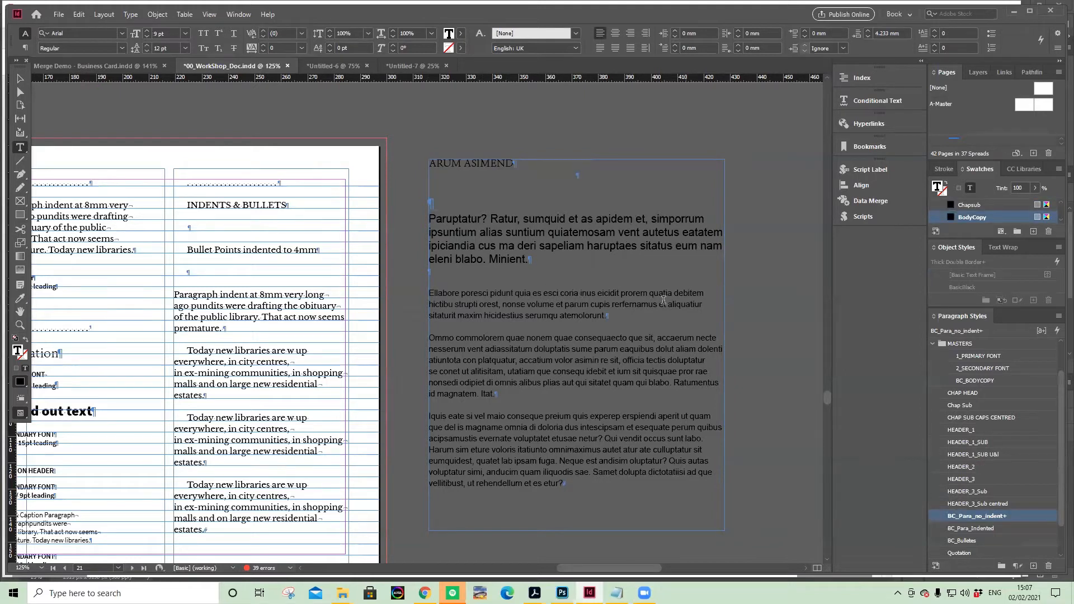
{"action": "left_click", "coordinate": [19, 299]}
{"action": "left_click", "coordinate": [248, 289]}
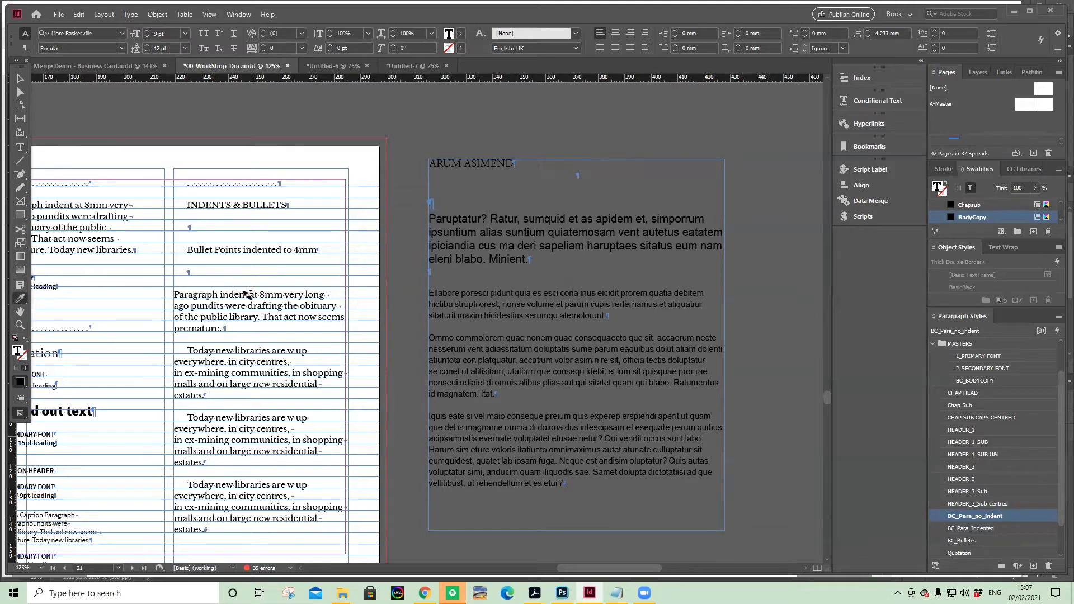
{"action": "left_click", "coordinate": [480, 298]}
{"action": "left_click", "coordinate": [479, 296]}
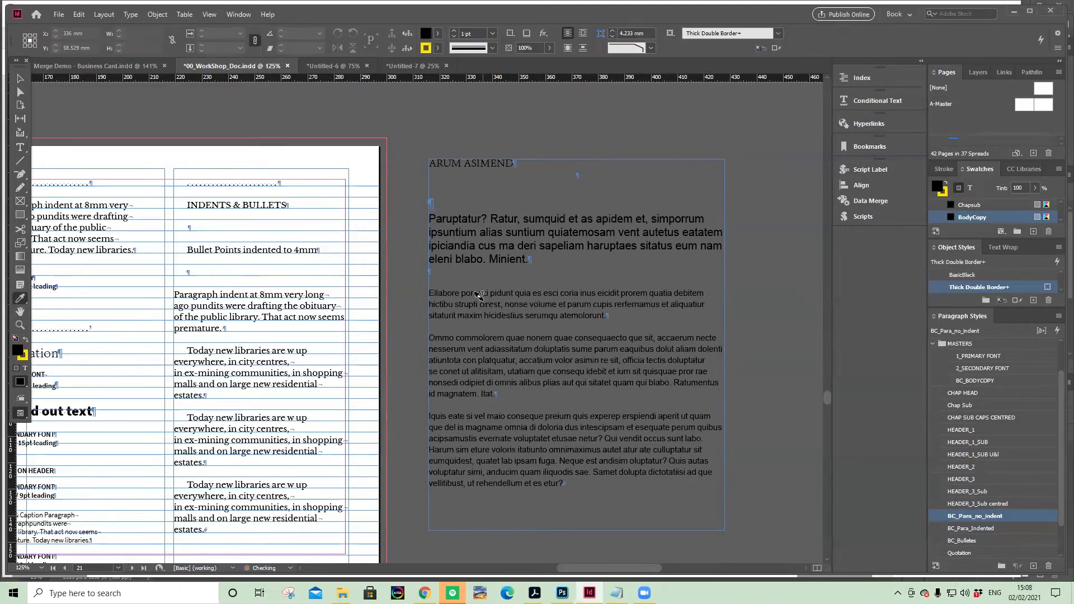
{"action": "left_click", "coordinate": [21, 79]}
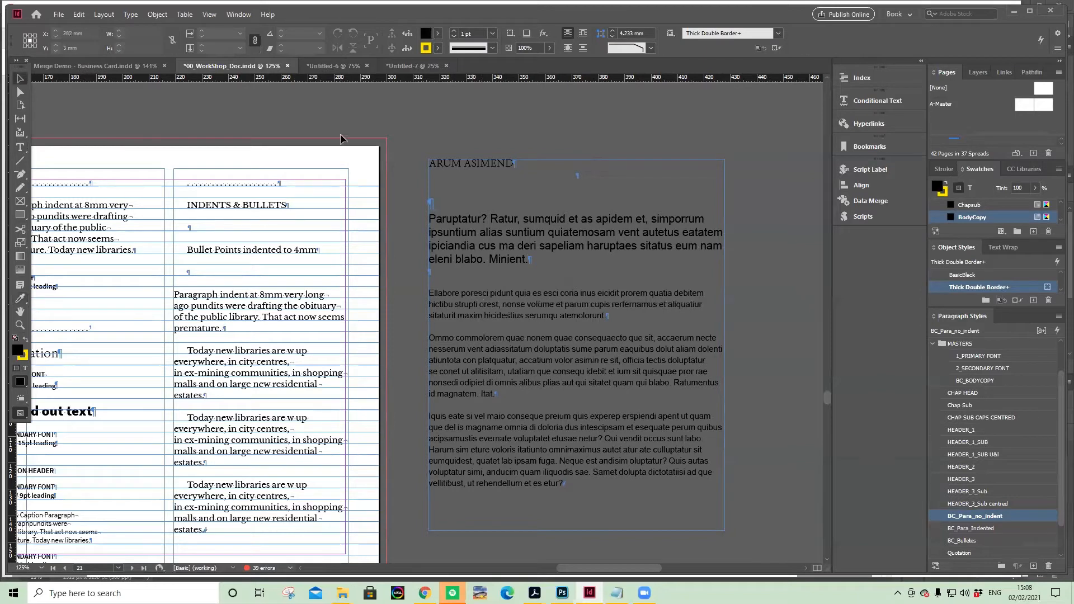
{"action": "double_click", "coordinate": [610, 314]}
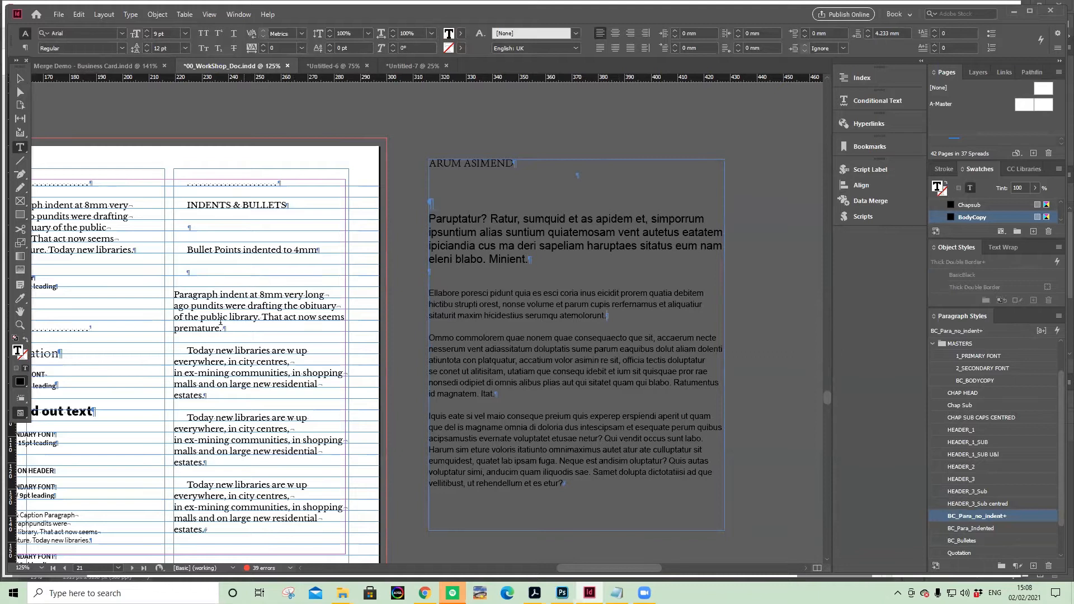
{"action": "left_click", "coordinate": [19, 82]}
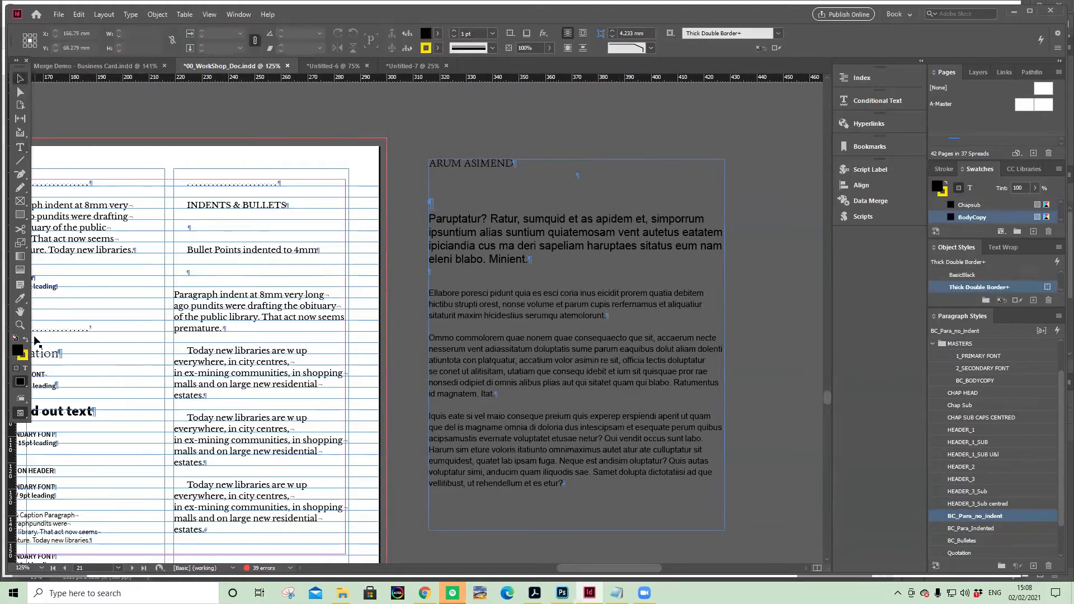
Sample the "Paragraph indent at 8mm" paragraph with the Eyedropper and apply its formatting to the whole "Ellabore" paragraph
{"action": "left_click", "coordinate": [20, 299]}
{"action": "left_click", "coordinate": [234, 293]}
{"action": "triple_click", "coordinate": [596, 303]}
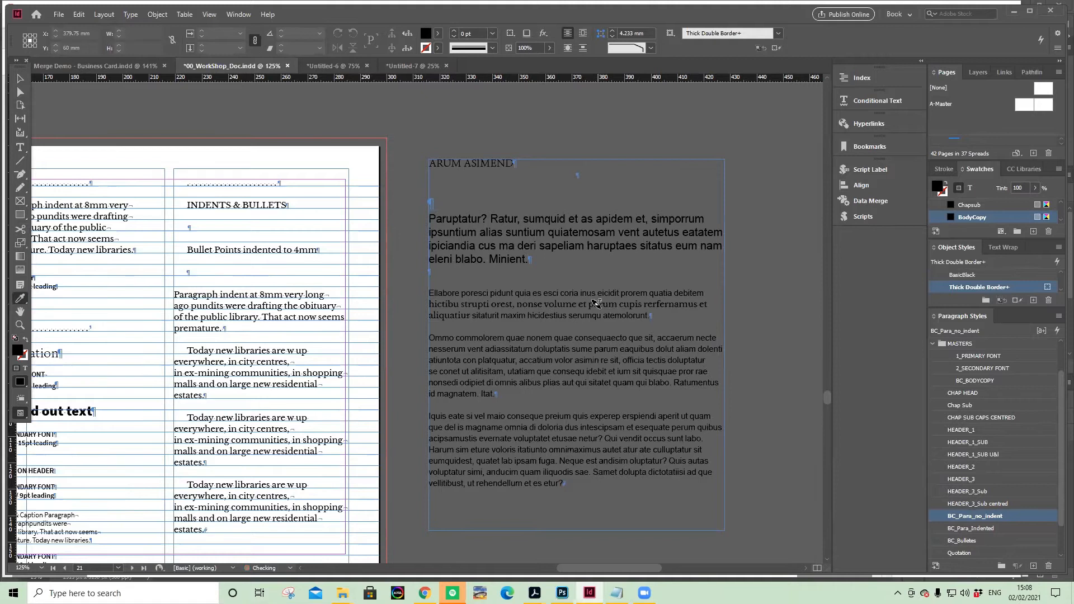
{"action": "left_click_drag", "start_coordinate": [652, 316], "coordinate": [414, 276]}
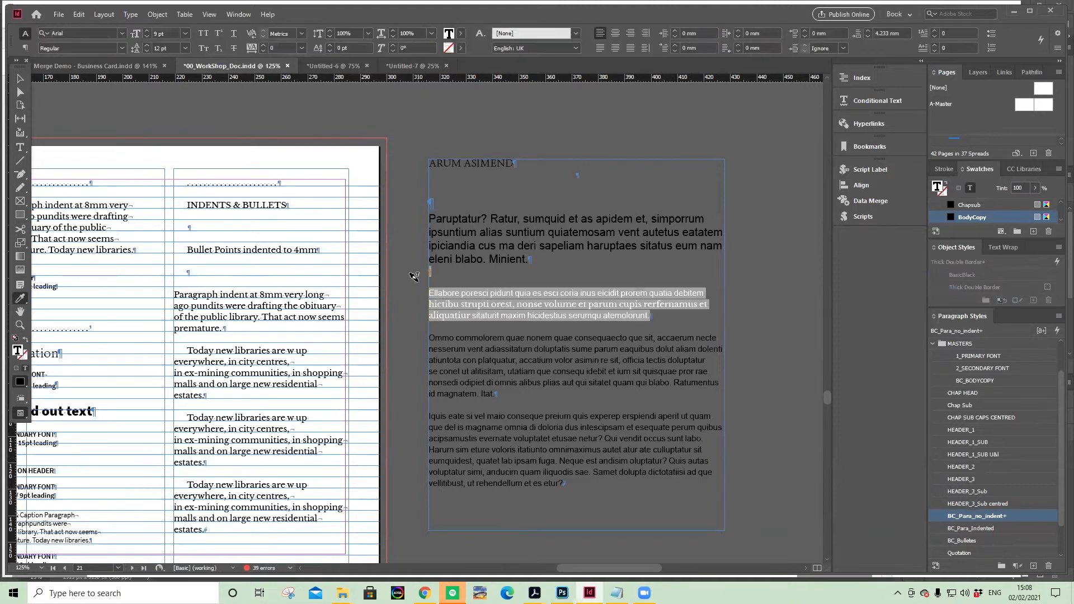
Try to apply the sampled formatting to the "Ommo commolorem" paragraph with the Eyedropper tool
{"action": "triple_click", "coordinate": [560, 371]}
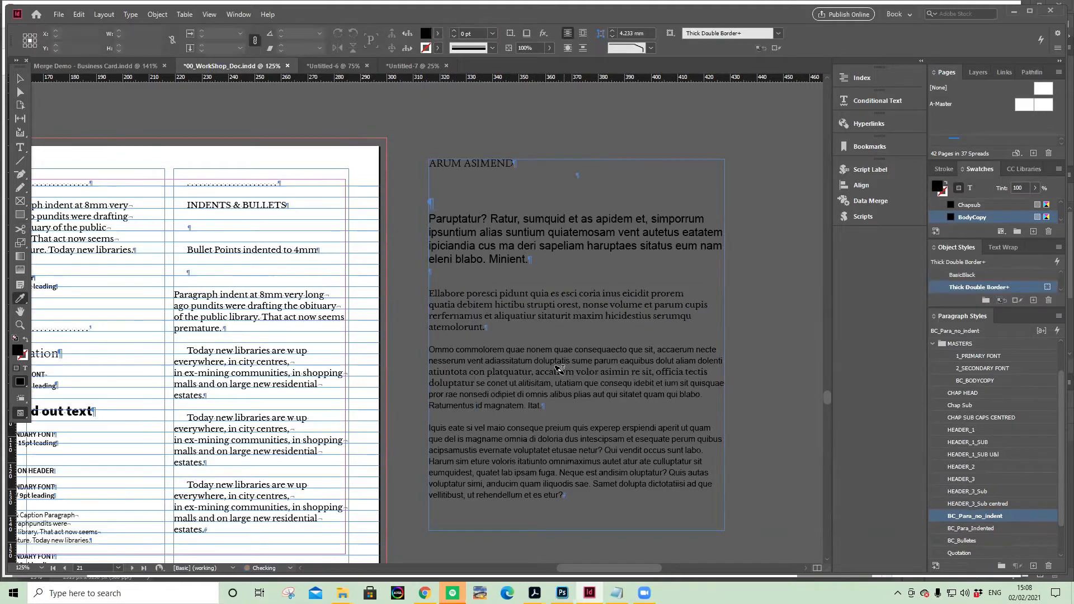
{"action": "left_click", "coordinate": [567, 377]}
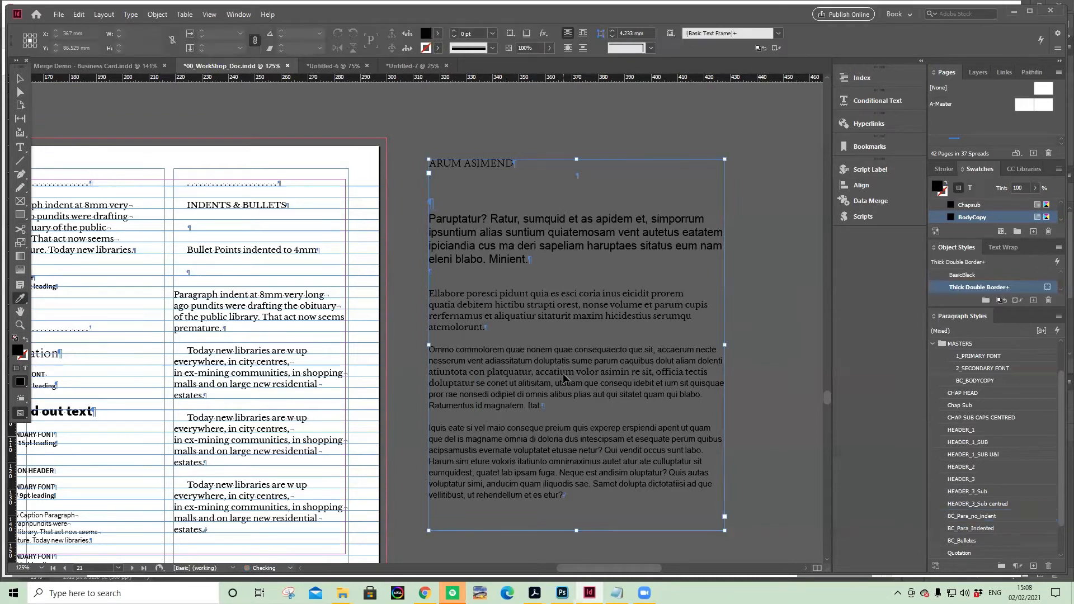
{"action": "double_click", "coordinate": [590, 383]}
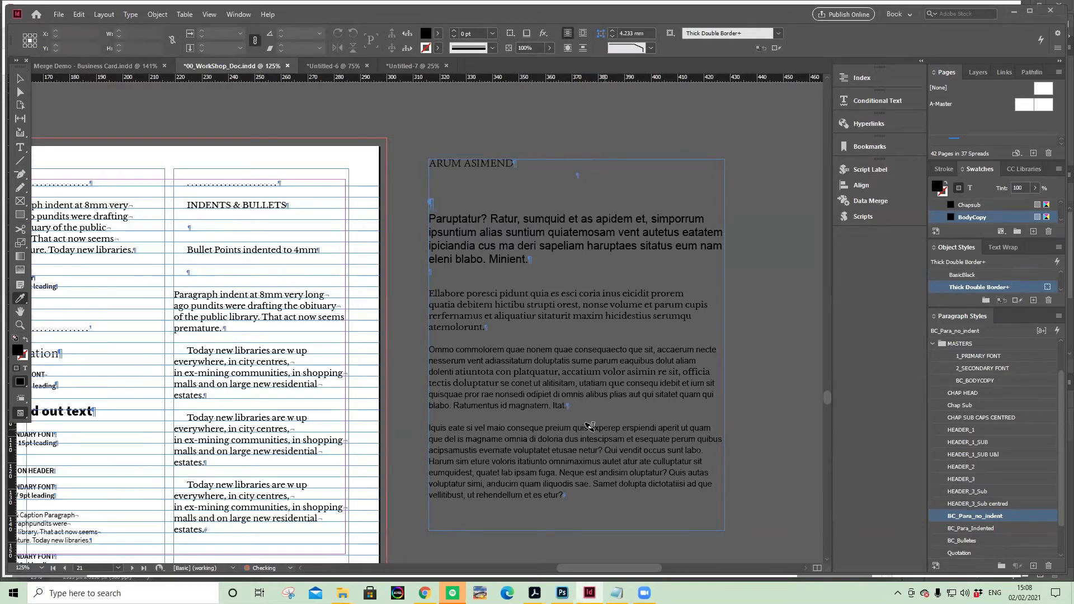
Delete the text of the "Ommo commolorem" paragraph from the ARUM ASIMEND frame
{"action": "left_click", "coordinate": [20, 78]}
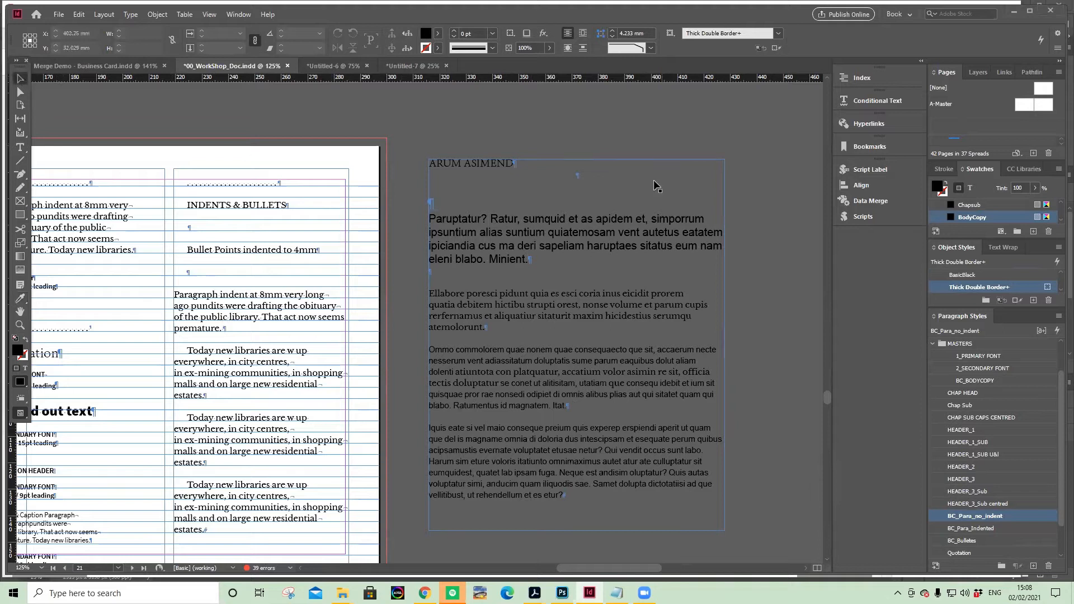
{"action": "double_click", "coordinate": [636, 376]}
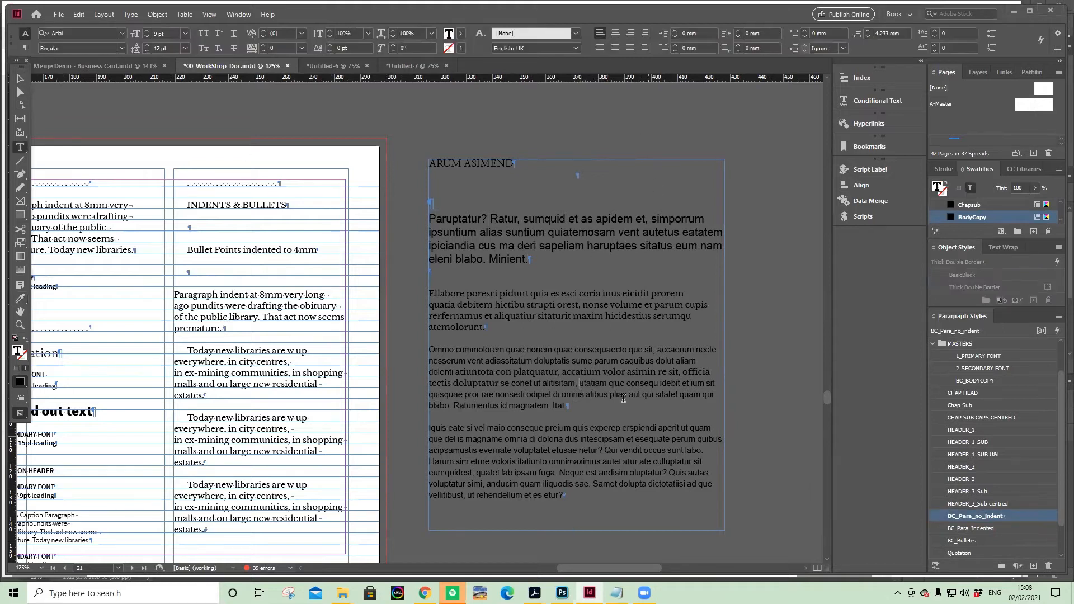
{"action": "left_click_drag", "start_coordinate": [583, 407], "coordinate": [429, 348]}
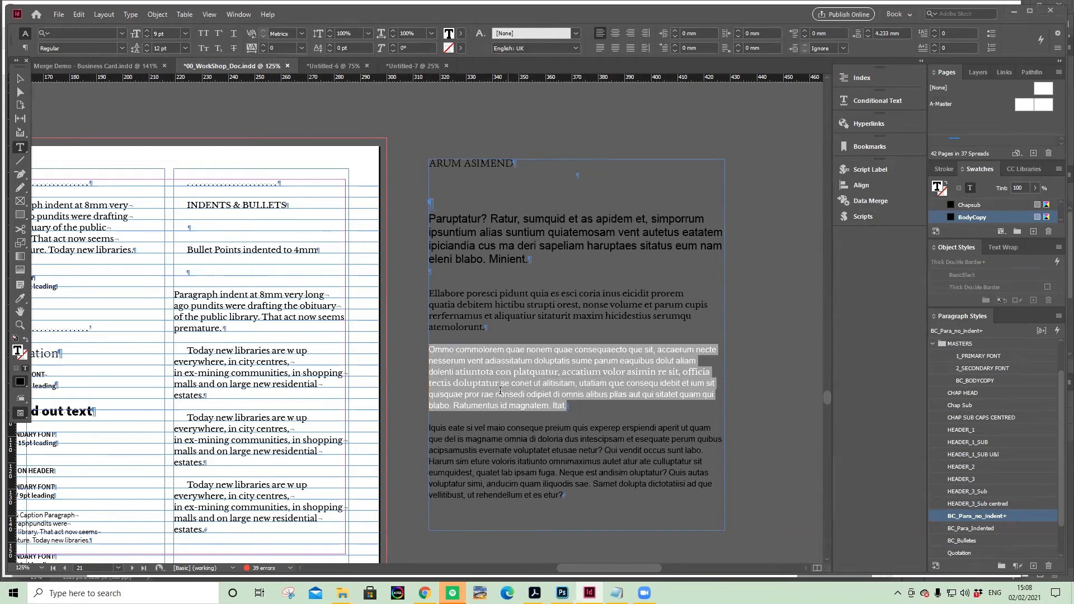
{"action": "key", "text": "Delete"}
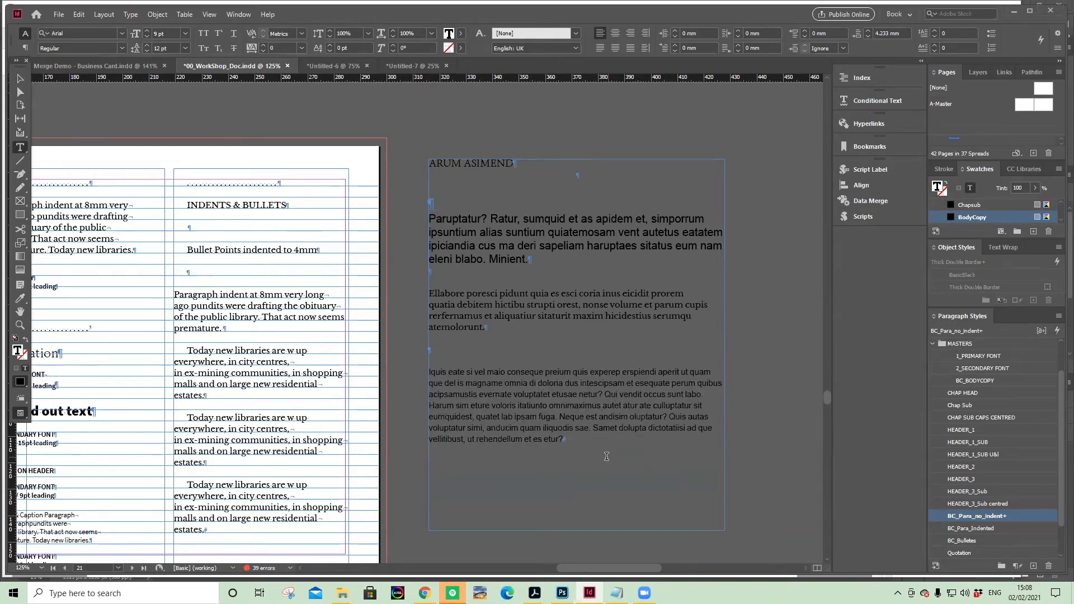
{"action": "left_click", "coordinate": [20, 79]}
{"action": "right_click", "coordinate": [661, 125]}
{"action": "key", "text": "Escape"}
{"action": "double_click", "coordinate": [605, 395]}
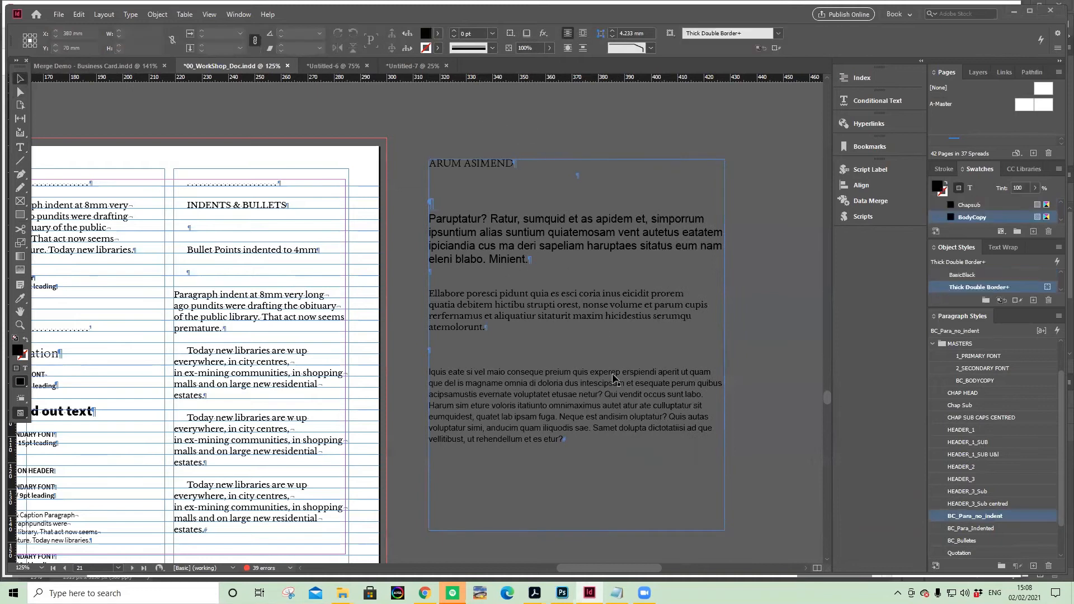
{"action": "left_click", "coordinate": [20, 78]}
{"action": "right_click", "coordinate": [768, 365]}
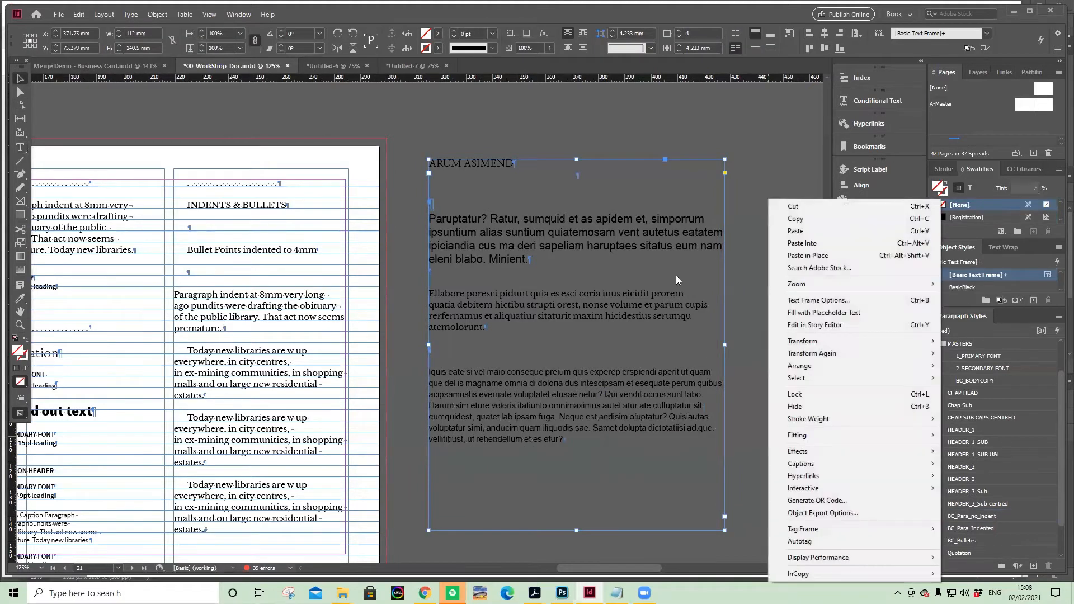
{"action": "left_click", "coordinate": [439, 123]}
Go to the Metropolitan Works spread on pages 22 and 23 and preview it without guides or hidden characters
{"action": "scroll", "coordinate": [347, 261], "scroll_direction": "down", "scroll_amount": 4}
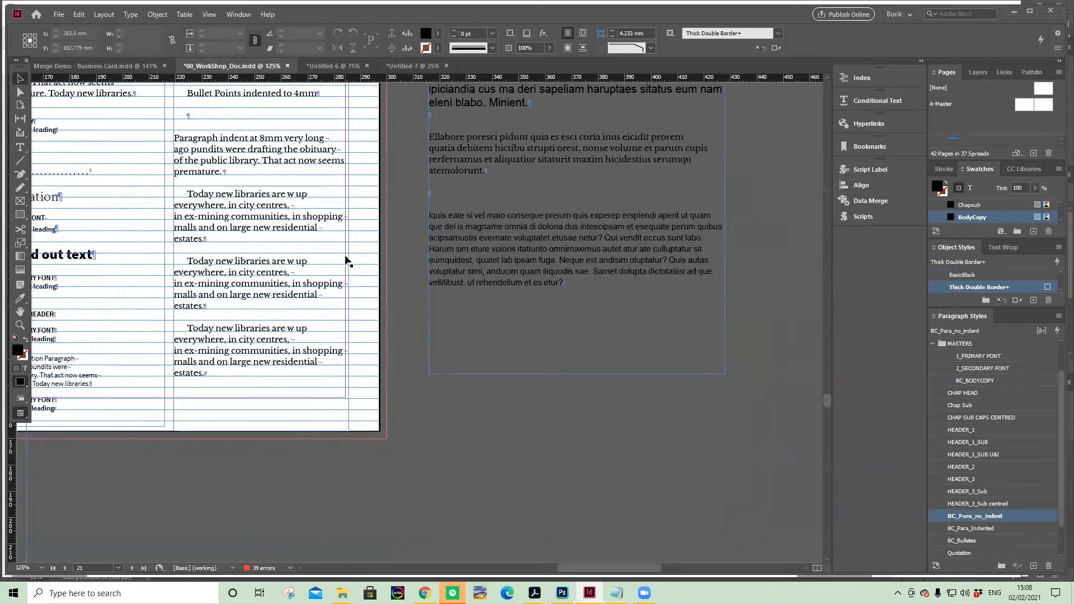
{"action": "left_click_drag", "start_coordinate": [348, 200], "coordinate": [820, 245]}
{"action": "left_click_drag", "start_coordinate": [699, 285], "coordinate": [643, 367]}
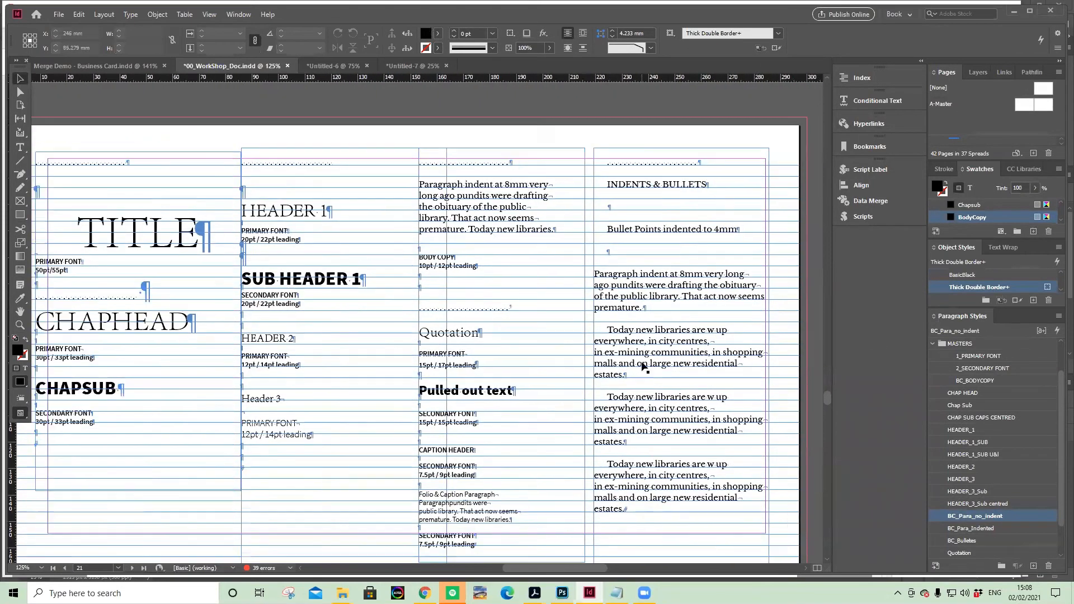
{"action": "scroll", "coordinate": [654, 378], "scroll_direction": "down", "scroll_amount": 14}
{"action": "scroll", "coordinate": [660, 382], "scroll_direction": "down", "scroll_amount": 7}
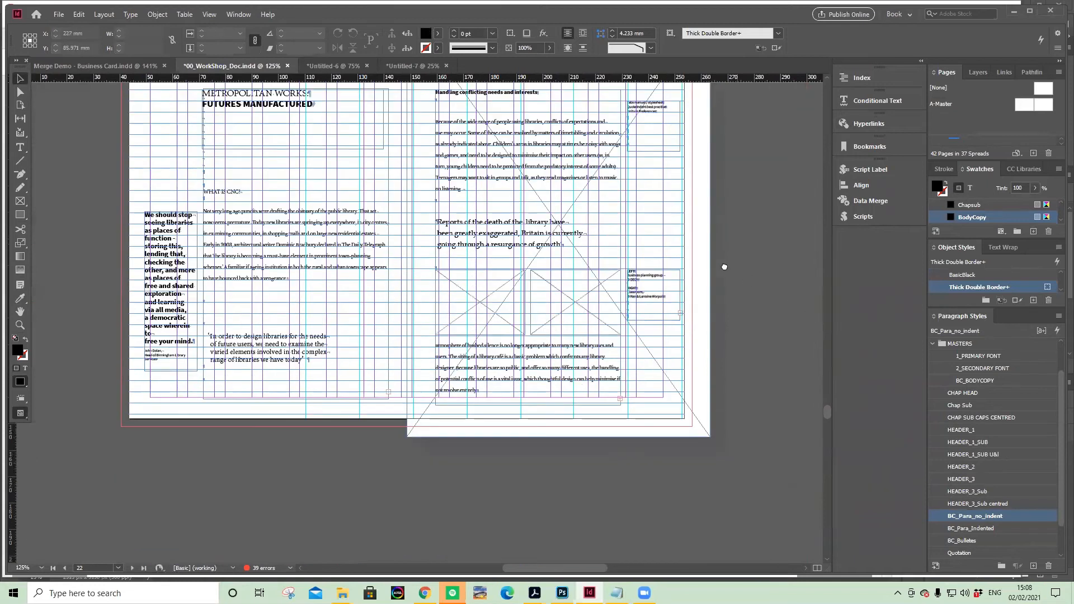
{"action": "left_click_drag", "start_coordinate": [724, 266], "coordinate": [694, 350]}
{"action": "key", "text": "w"}
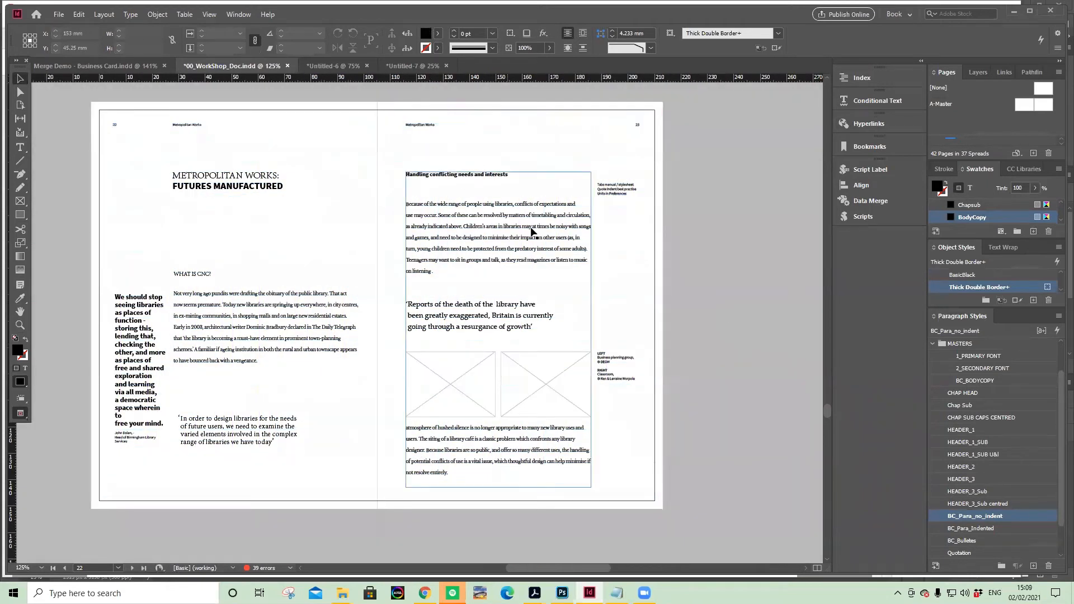
Check which paragraph style the FUTURES MANUFACTURED subheading uses
{"action": "left_click", "coordinate": [121, 372]}
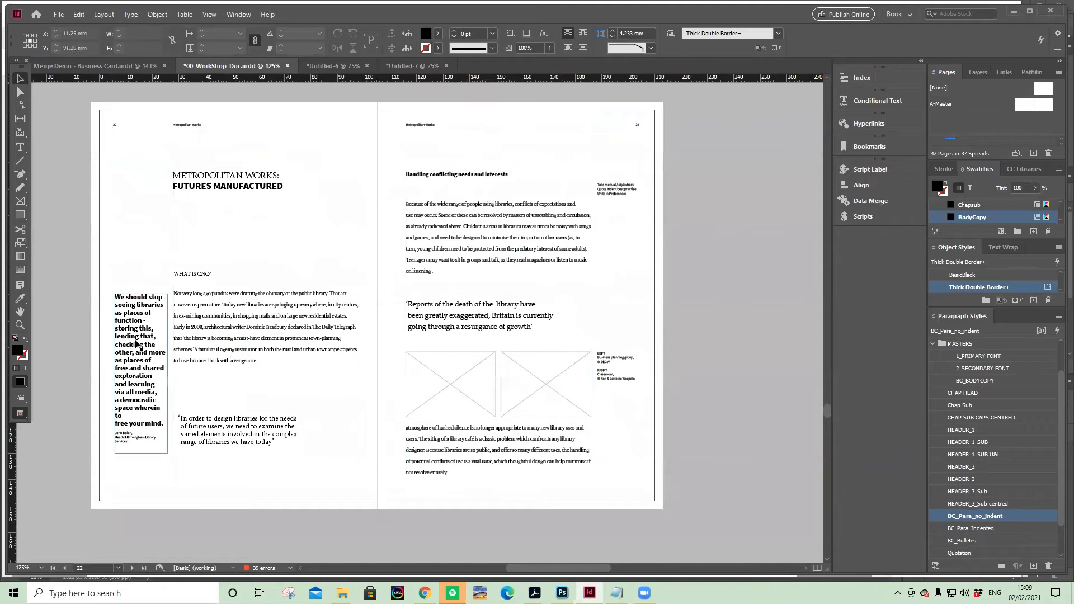
{"action": "left_click", "coordinate": [552, 337]}
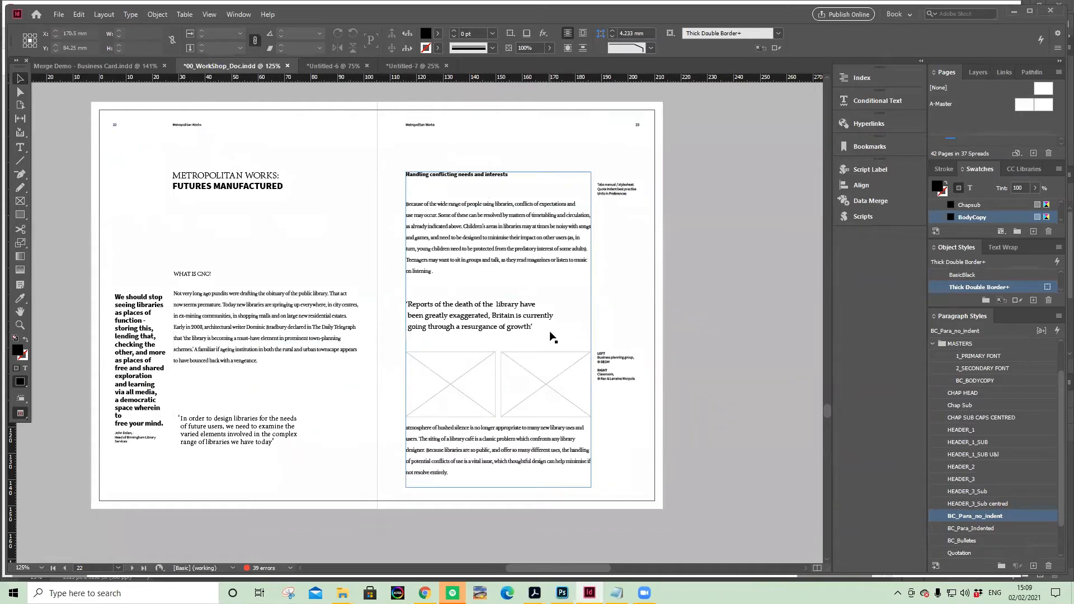
{"action": "left_click", "coordinate": [263, 333]}
{"action": "left_click", "coordinate": [144, 323]}
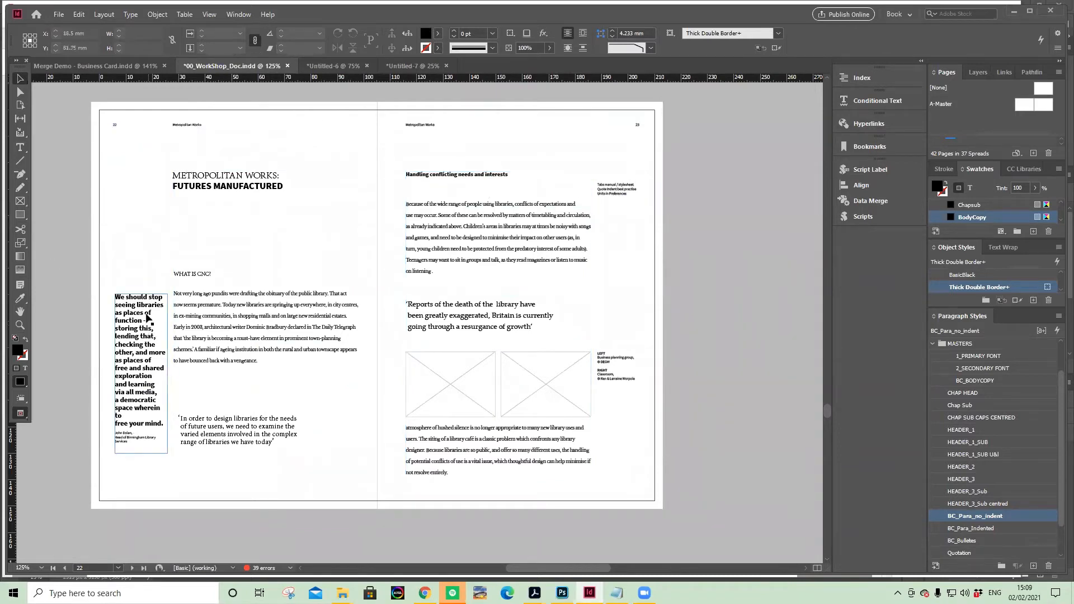
{"action": "double_click", "coordinate": [145, 324]}
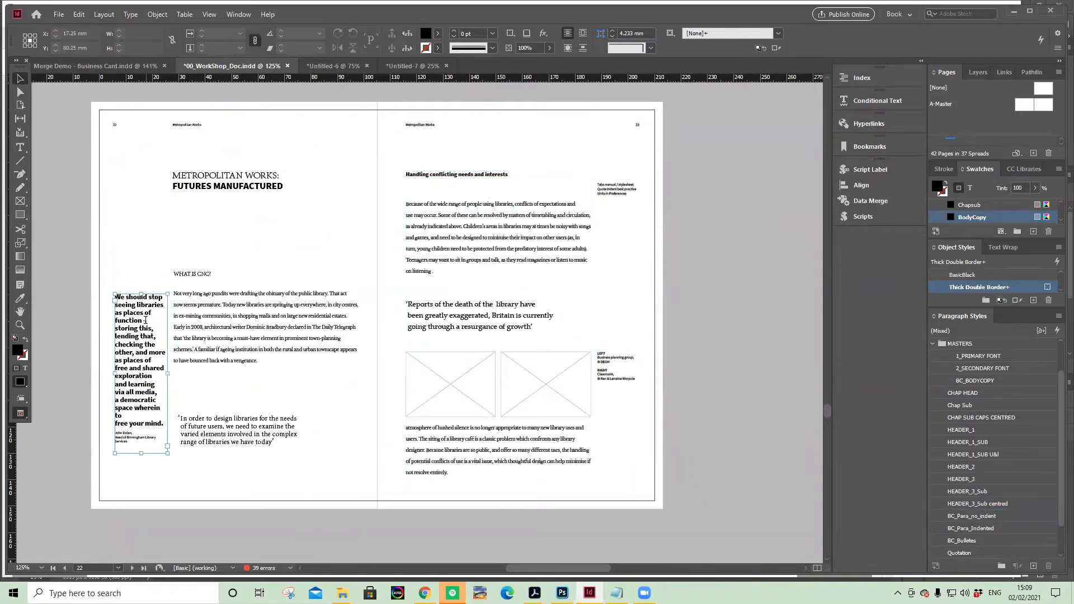
{"action": "double_click", "coordinate": [266, 185]}
{"action": "left_click", "coordinate": [215, 185]}
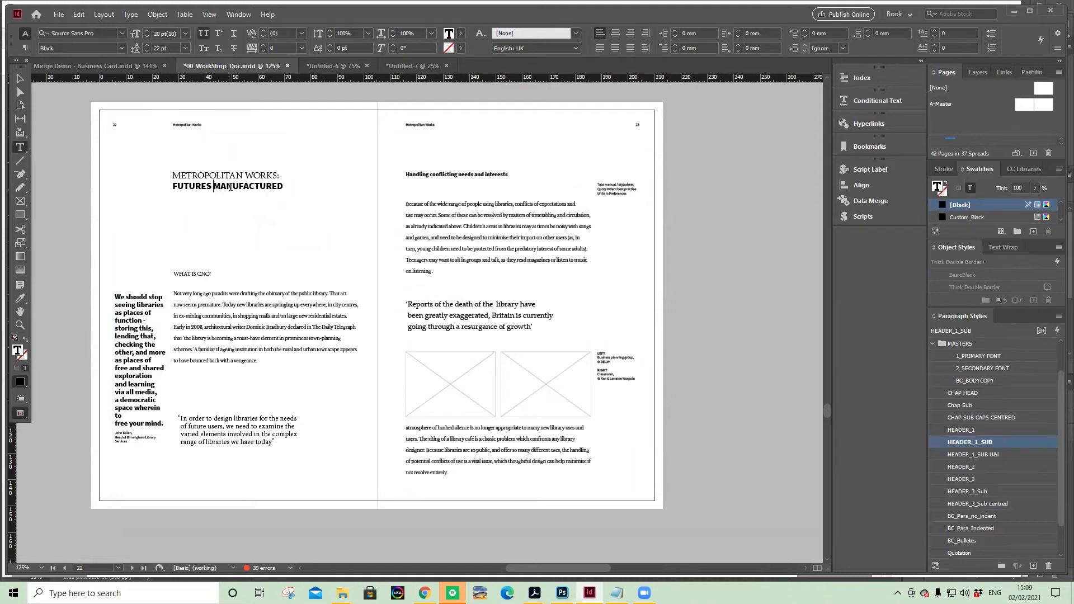
{"action": "left_click", "coordinate": [229, 187]}
{"action": "scroll", "coordinate": [1057, 352], "scroll_direction": "up", "scroll_amount": 1}
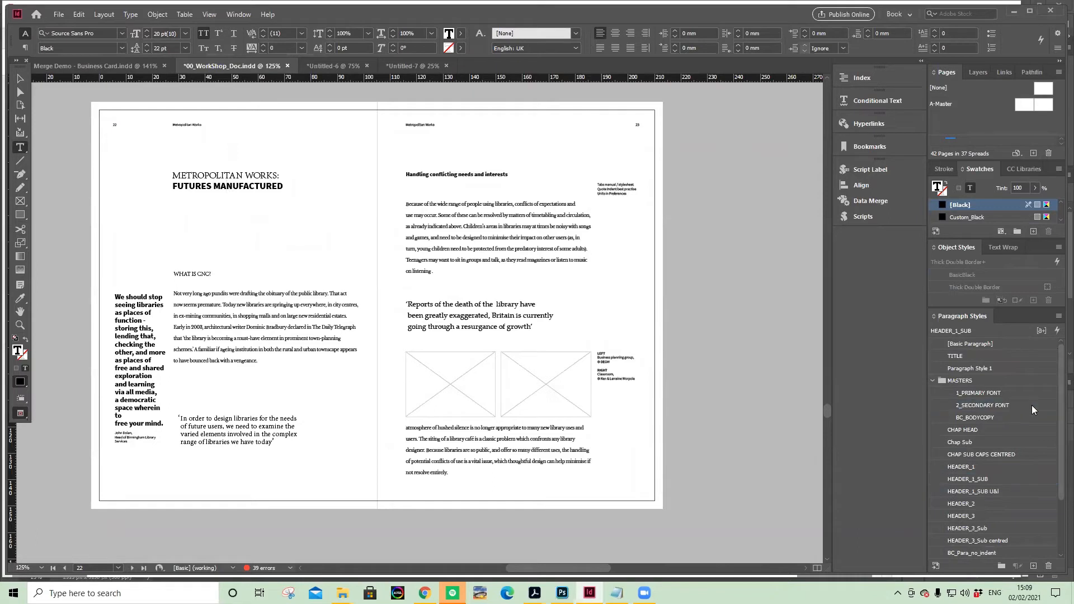
{"action": "left_click", "coordinate": [1042, 406]}
{"action": "key", "text": "ctrl+z"}
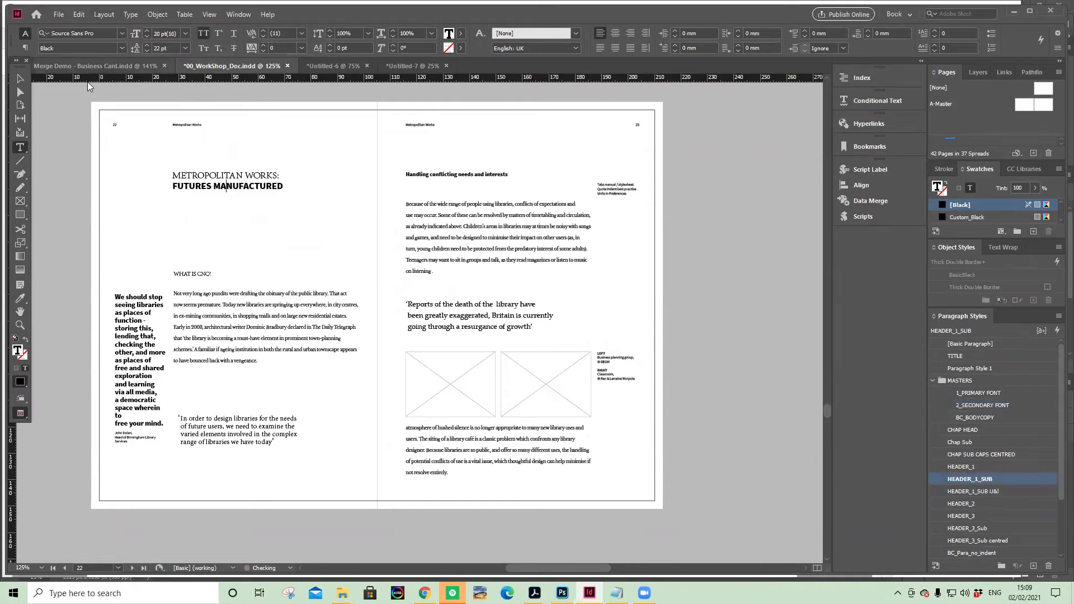
With nothing selected, change the font style of the 2_SECONDARY FONT paragraph style to ExtraLight
{"action": "left_click", "coordinate": [18, 79]}
{"action": "left_click", "coordinate": [720, 261]}
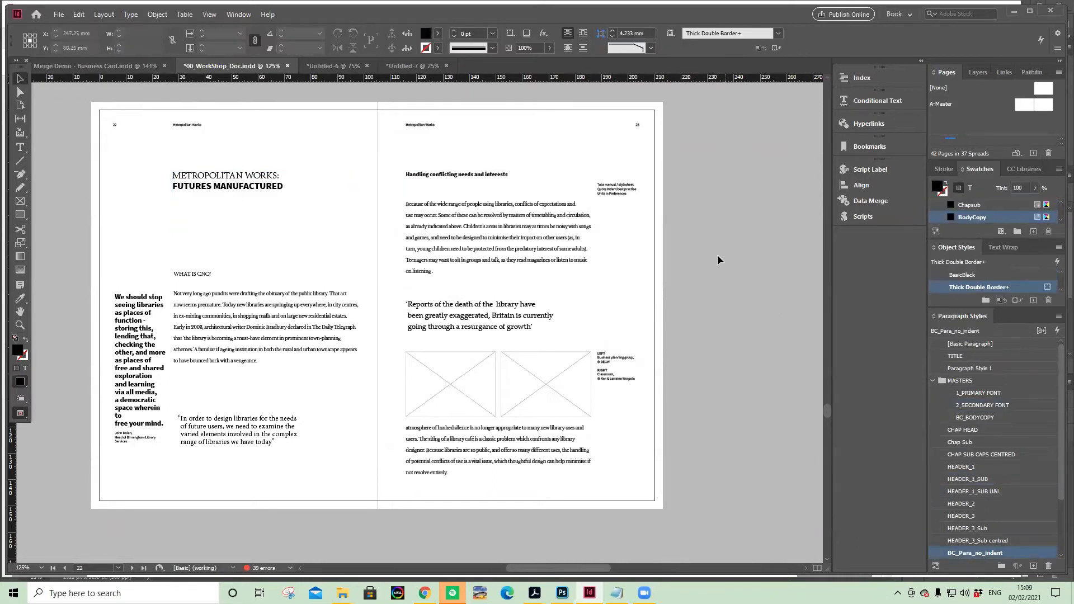
{"action": "double_click", "coordinate": [1025, 405]}
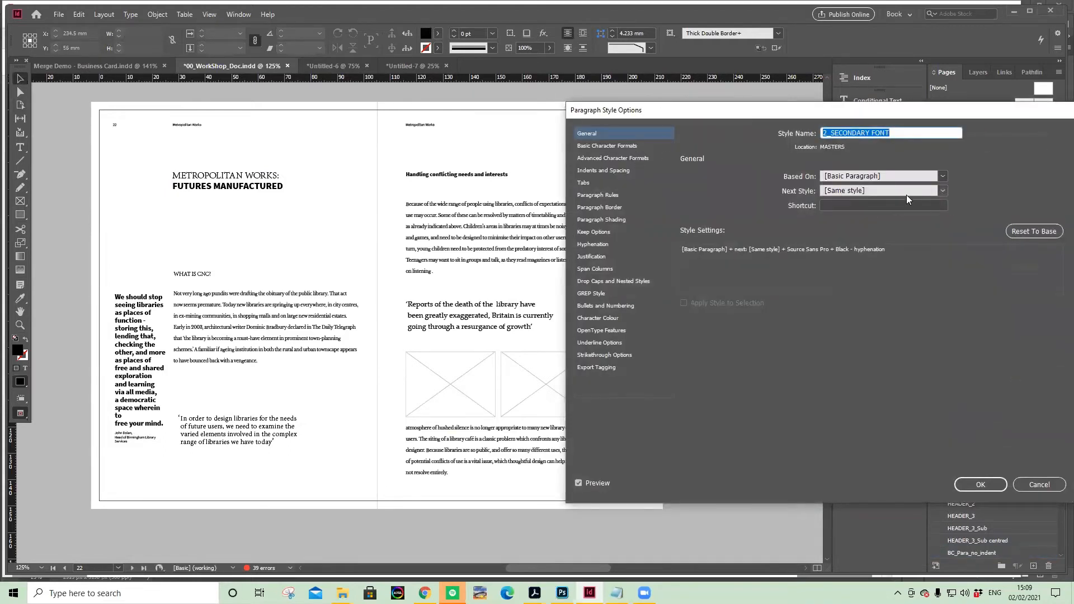
{"action": "left_click", "coordinate": [608, 146]}
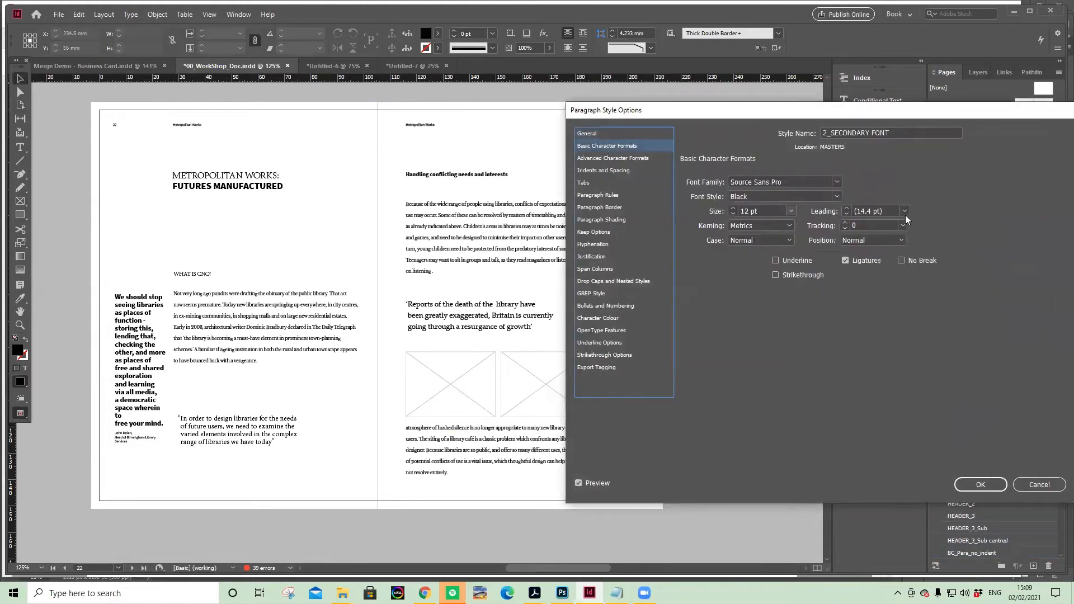
{"action": "left_click", "coordinate": [837, 196]}
{"action": "left_click", "coordinate": [884, 215]}
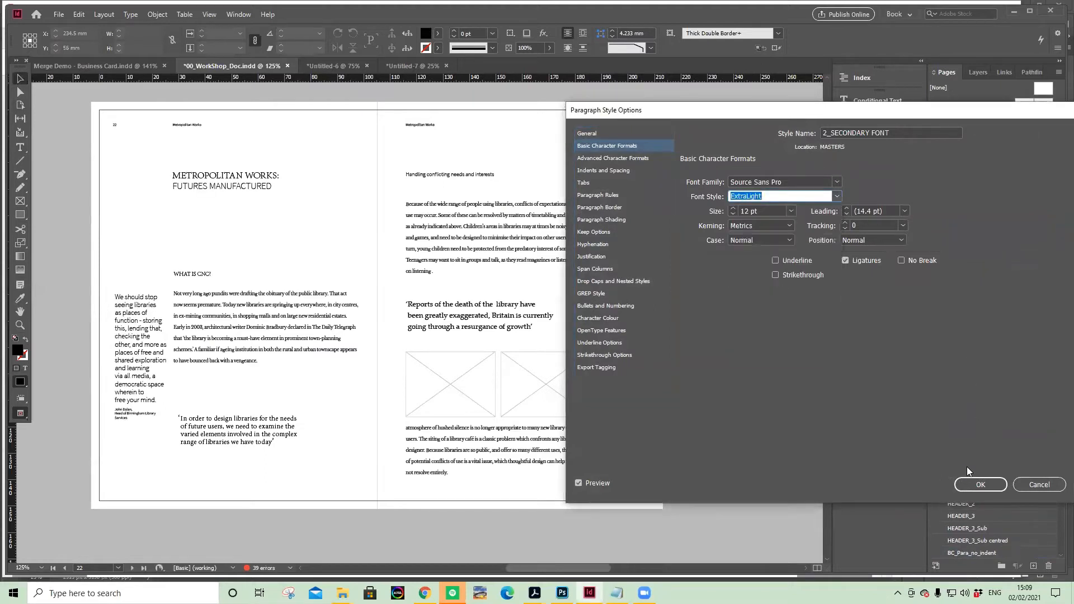
{"action": "left_click", "coordinate": [980, 485]}
{"action": "left_click", "coordinate": [348, 255]}
In the "In order to design libraries" quotation, replace the line break before "of future users" with a paragraph return
{"action": "left_click", "coordinate": [20, 324]}
{"action": "left_click_drag", "start_coordinate": [76, 144], "coordinate": [502, 445]}
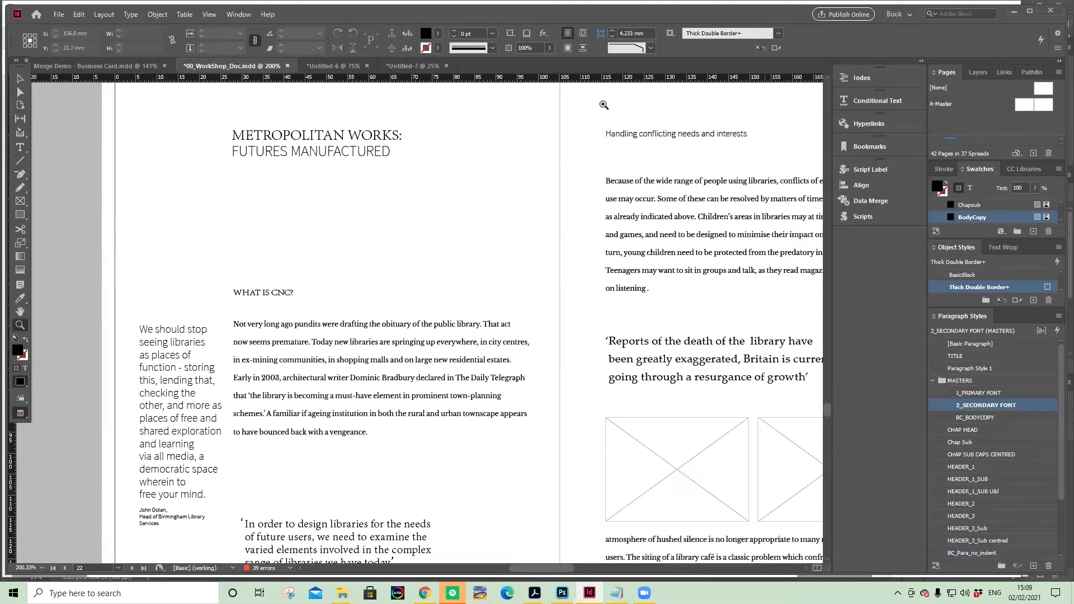
{"action": "left_click_drag", "start_coordinate": [612, 143], "coordinate": [652, 218]}
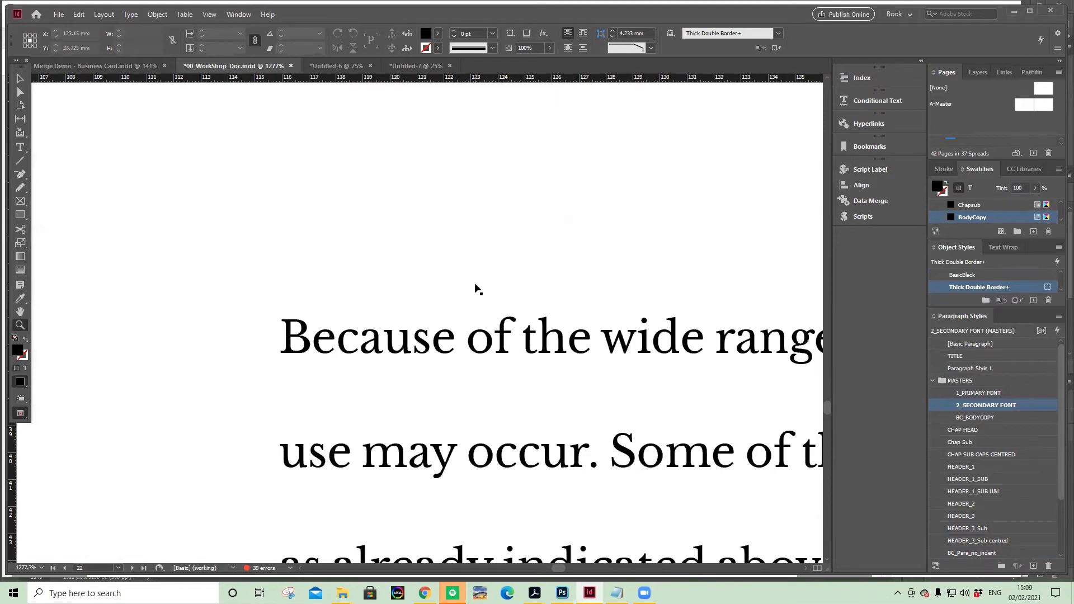
{"action": "key", "text": "ctrl+alt+0"}
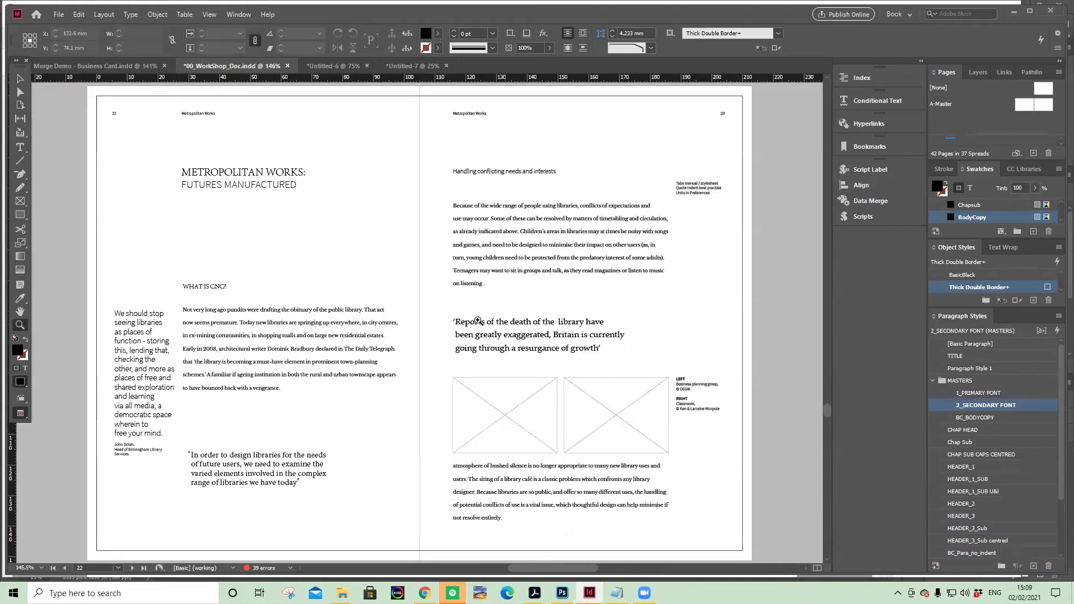
{"action": "left_click_drag", "start_coordinate": [167, 419], "coordinate": [396, 516]}
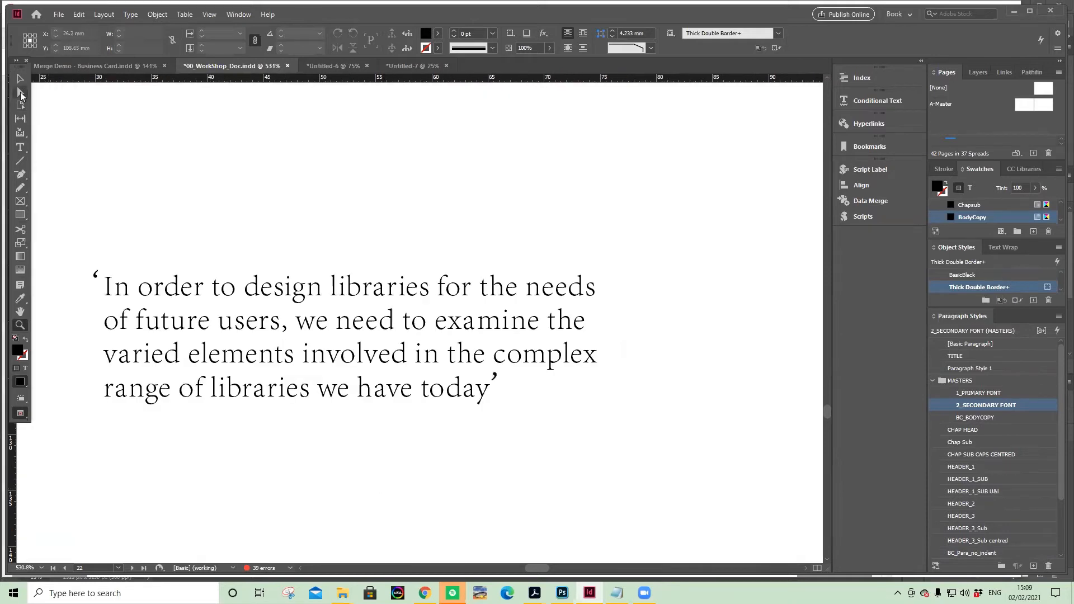
{"action": "left_click", "coordinate": [23, 147]}
{"action": "left_click", "coordinate": [104, 320]}
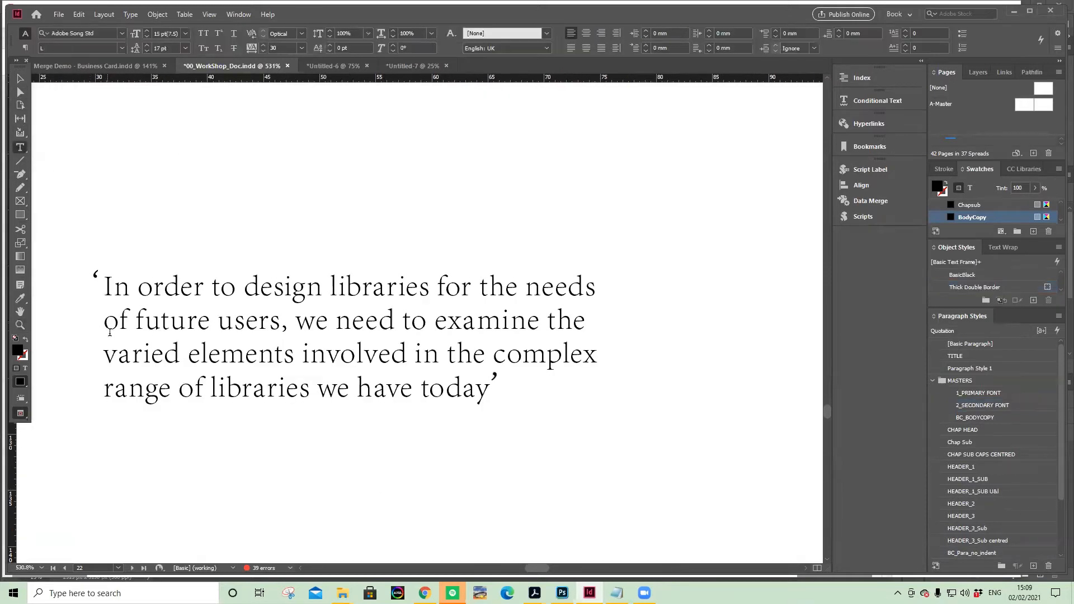
{"action": "key", "text": "BackSpace"}
{"action": "key", "text": "Return"}
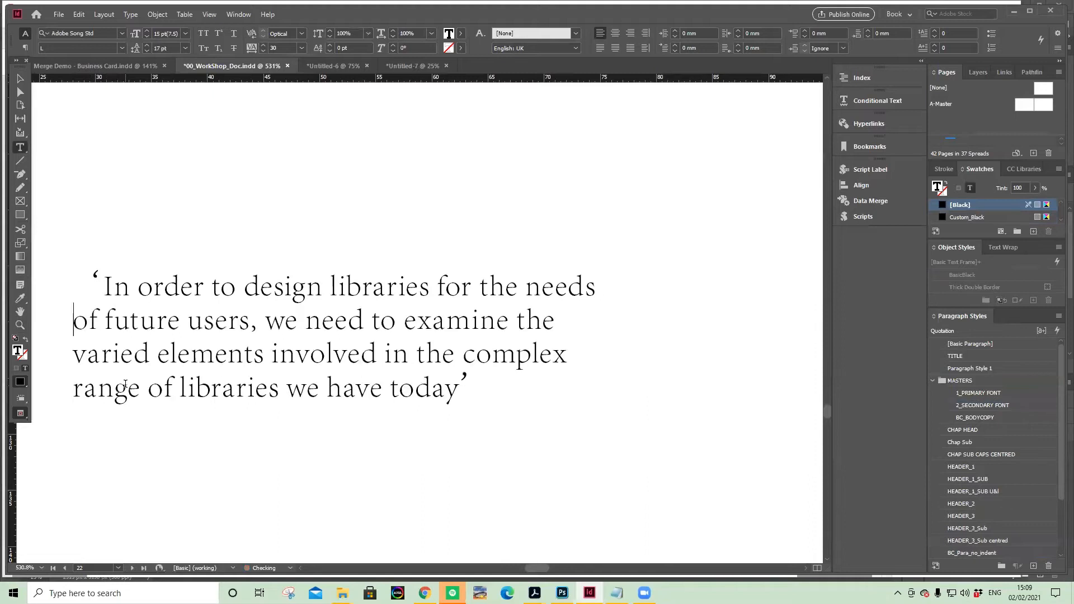
{"action": "key", "text": "Right"}
Show the guides and hidden characters and examine the indent marker after the quotation's opening quote mark
{"action": "left_click", "coordinate": [225, 263]}
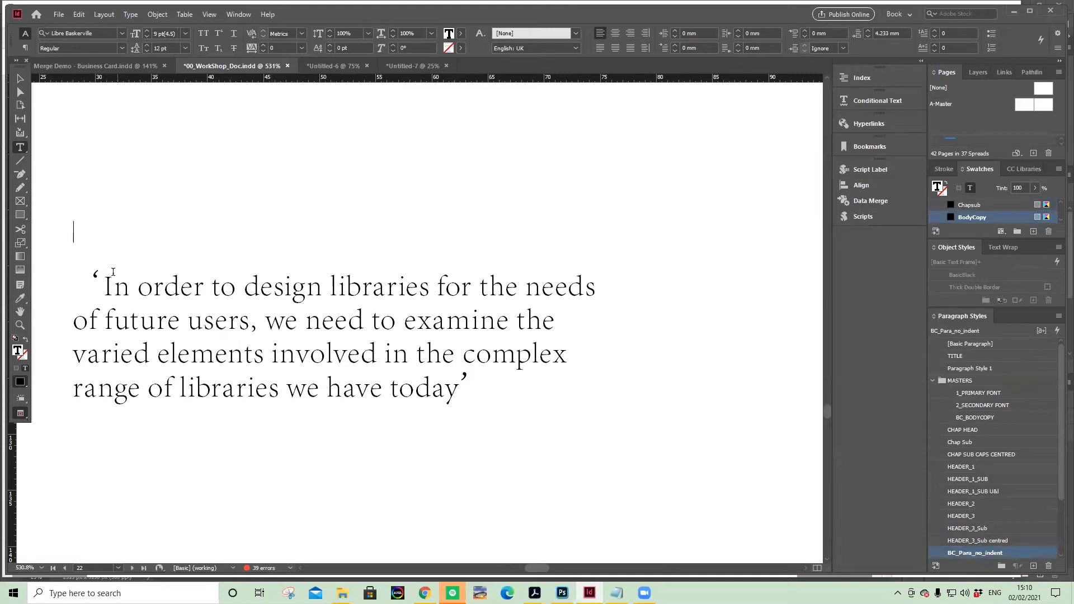
{"action": "left_click", "coordinate": [101, 285]}
{"action": "left_click", "coordinate": [97, 278]}
{"action": "left_click_drag", "start_coordinate": [68, 279], "coordinate": [113, 288]}
{"action": "left_click", "coordinate": [20, 80]}
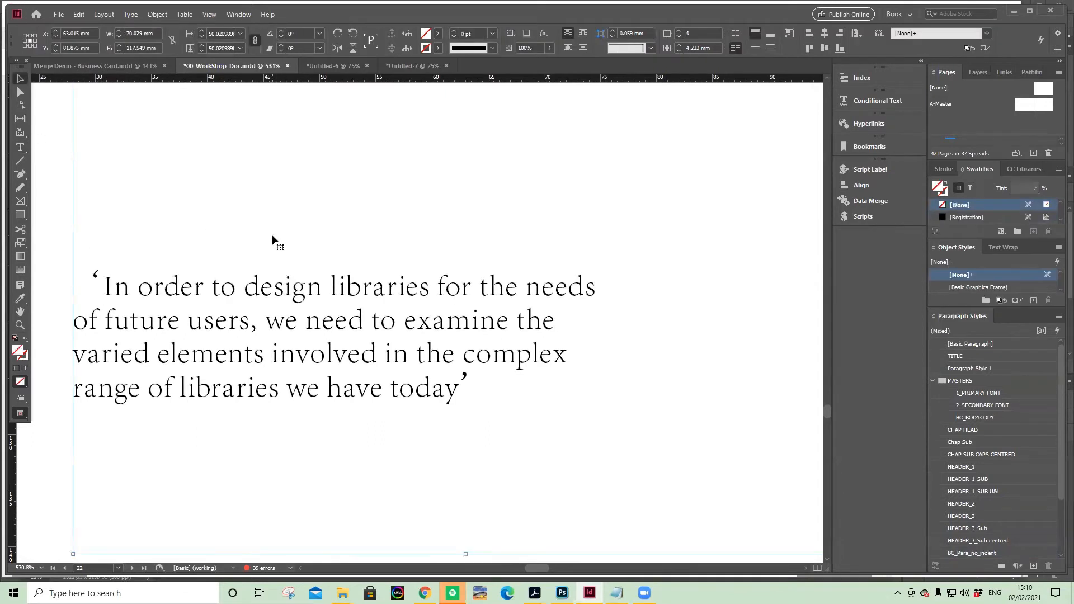
{"action": "key", "text": "w"}
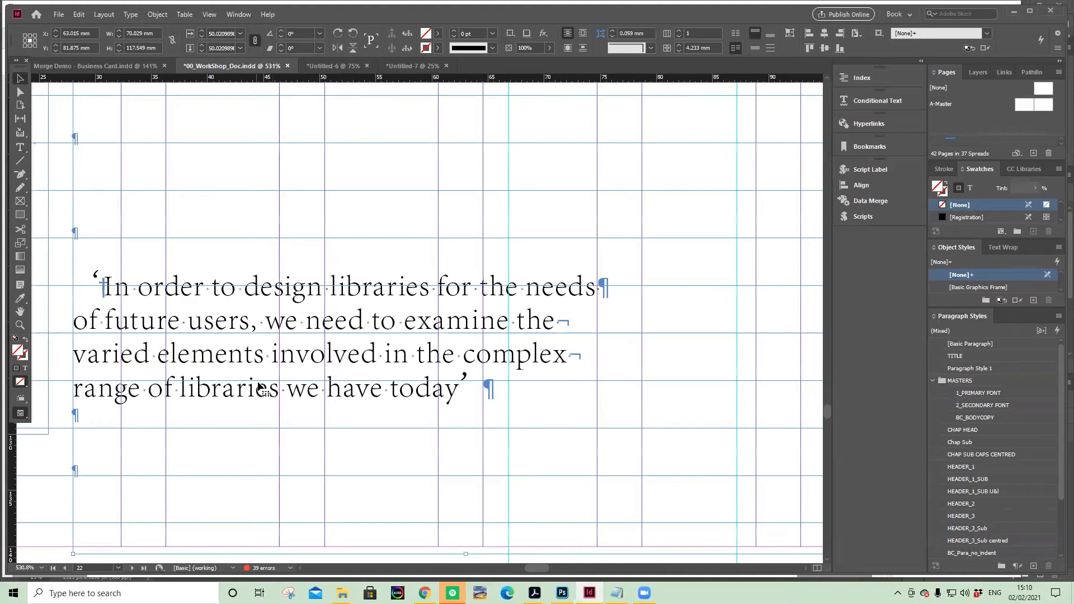
Select the quotation's last line, "range of libraries we have today", and show the whole spread
{"action": "double_click", "coordinate": [289, 366]}
{"action": "left_click_drag", "start_coordinate": [524, 393], "coordinate": [468, 384]}
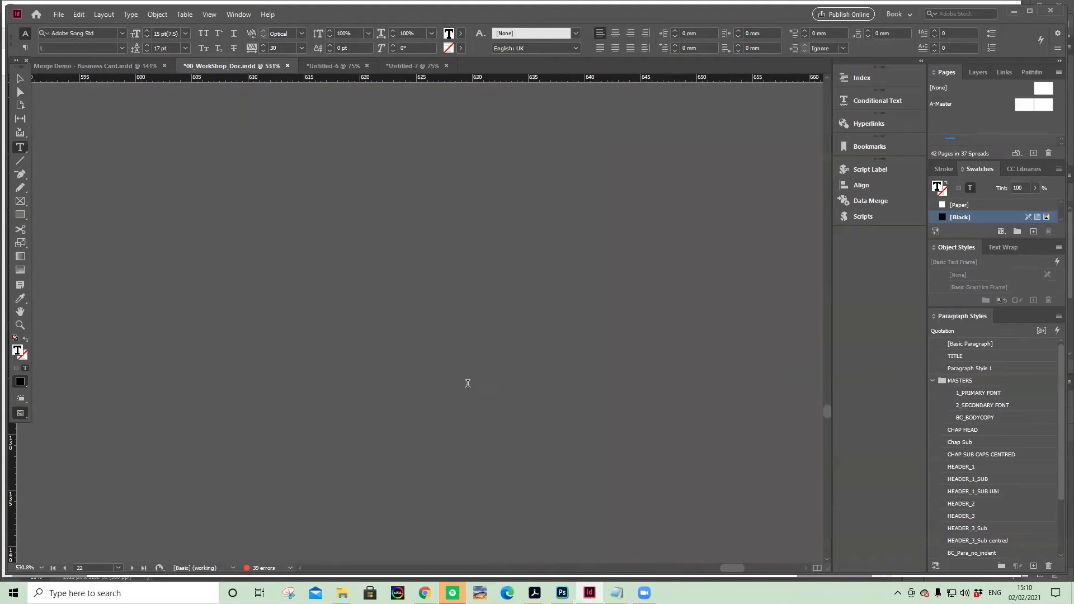
{"action": "key", "text": "ctrl+alt+0"}
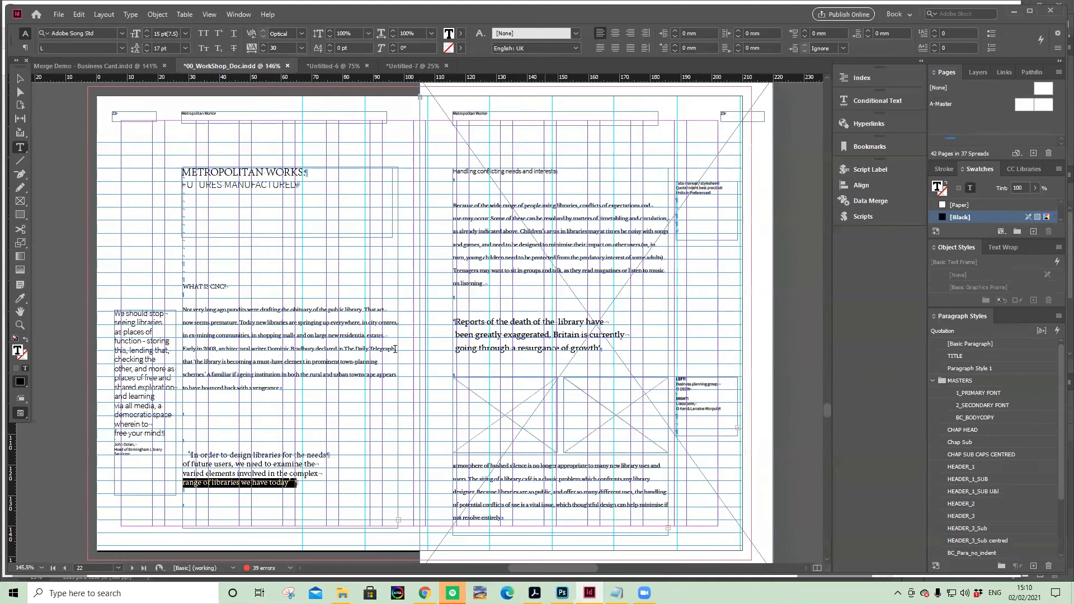
Apply the [Basic Paragraph] style to all four lines of the "In order to design libraries" quotation
{"action": "left_click_drag", "start_coordinate": [331, 487], "coordinate": [186, 455]}
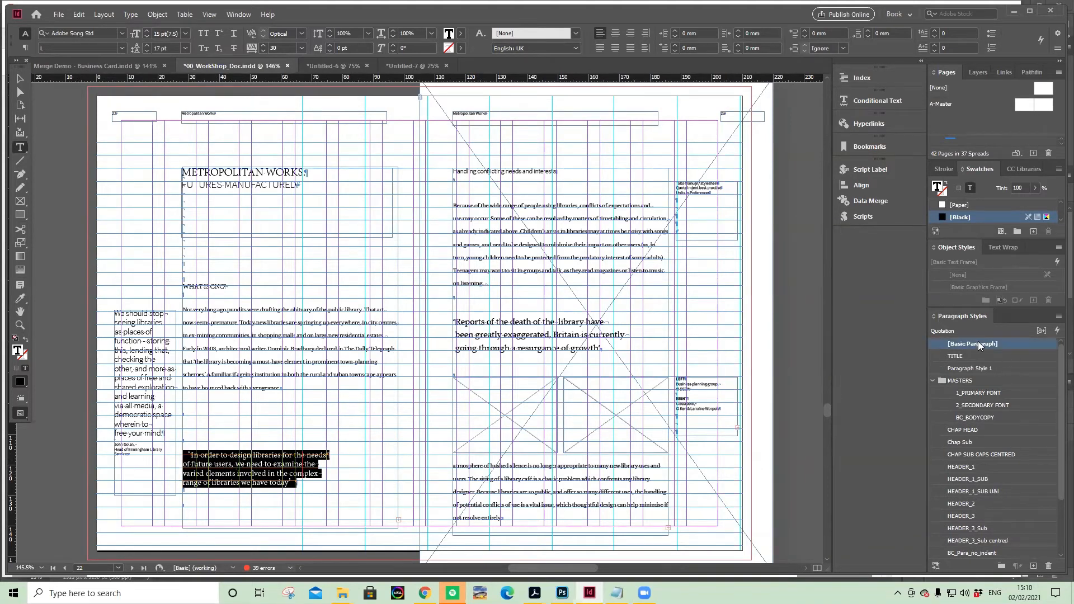
{"action": "left_click", "coordinate": [976, 343]}
{"action": "left_click", "coordinate": [20, 78]}
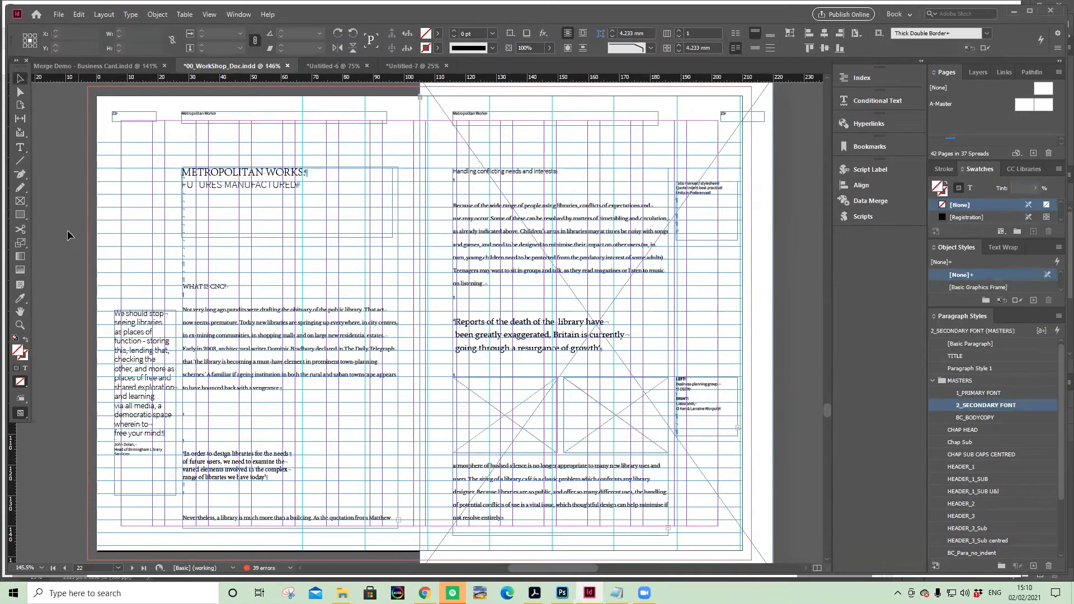
Insert an indent-to-here marker directly after the opening quote mark of the "In order to design libraries" quotation
{"action": "left_click", "coordinate": [19, 325]}
{"action": "left_click_drag", "start_coordinate": [175, 437], "coordinate": [355, 509]}
{"action": "left_click", "coordinate": [20, 147]}
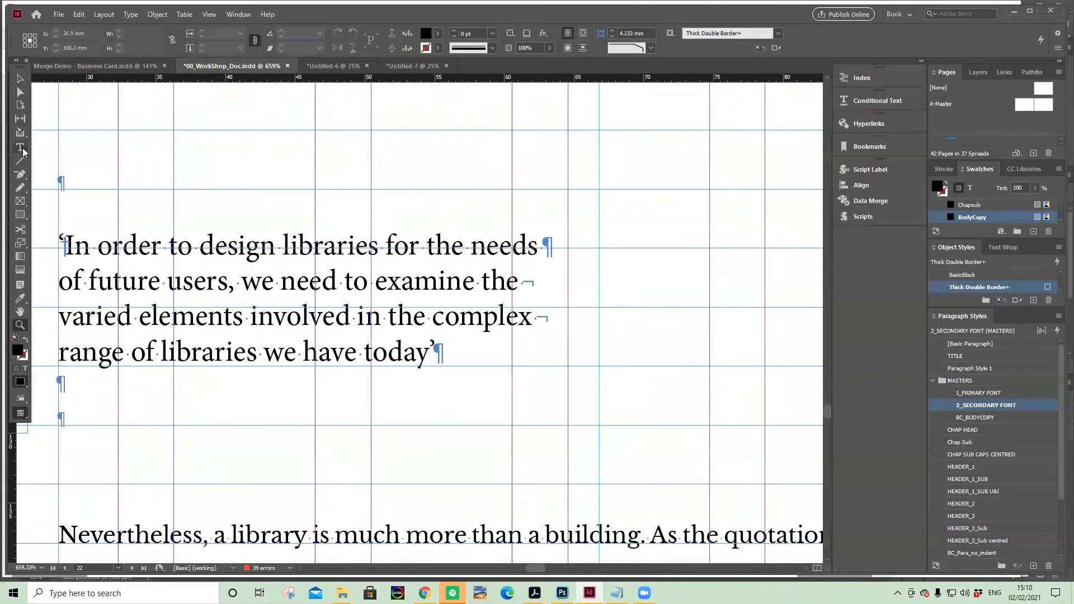
{"action": "key", "text": "w"}
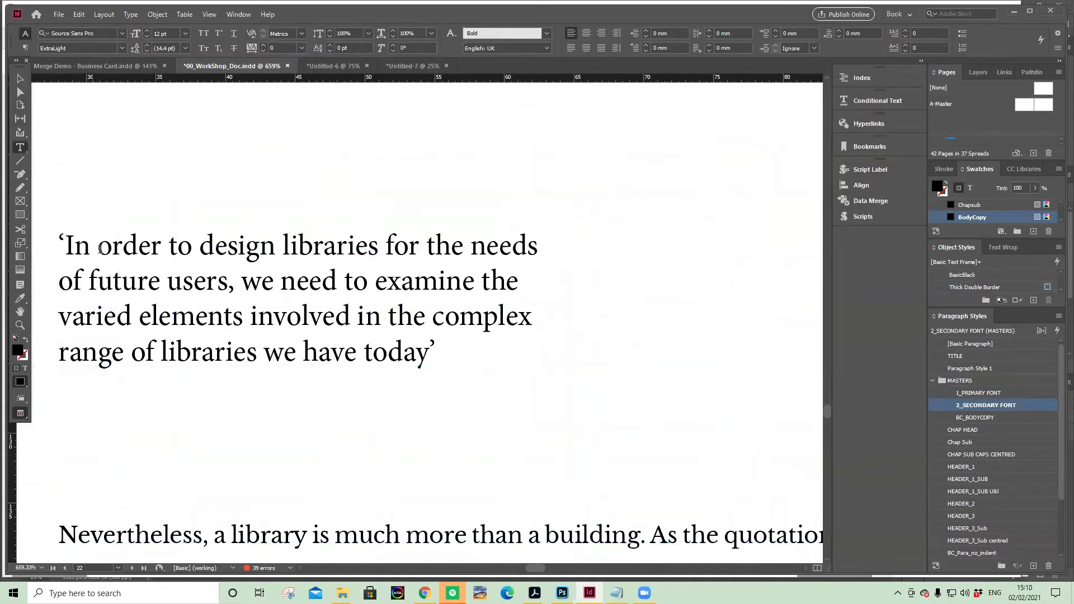
{"action": "left_click", "coordinate": [20, 79]}
{"action": "left_click_drag", "start_coordinate": [232, 246], "coordinate": [490, 222]}
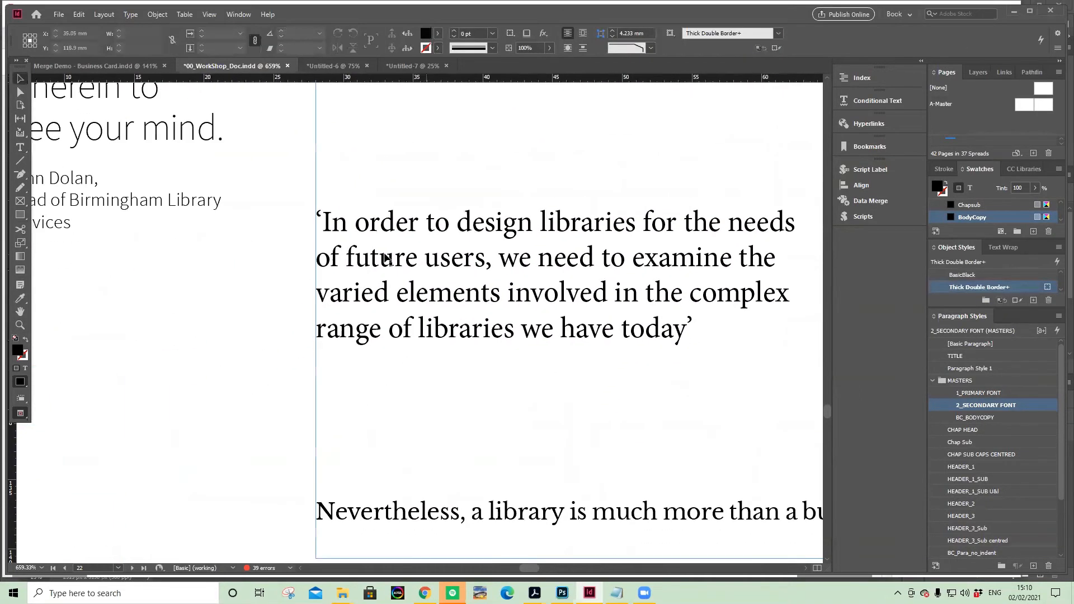
{"action": "double_click", "coordinate": [345, 256]}
{"action": "left_click", "coordinate": [332, 302]}
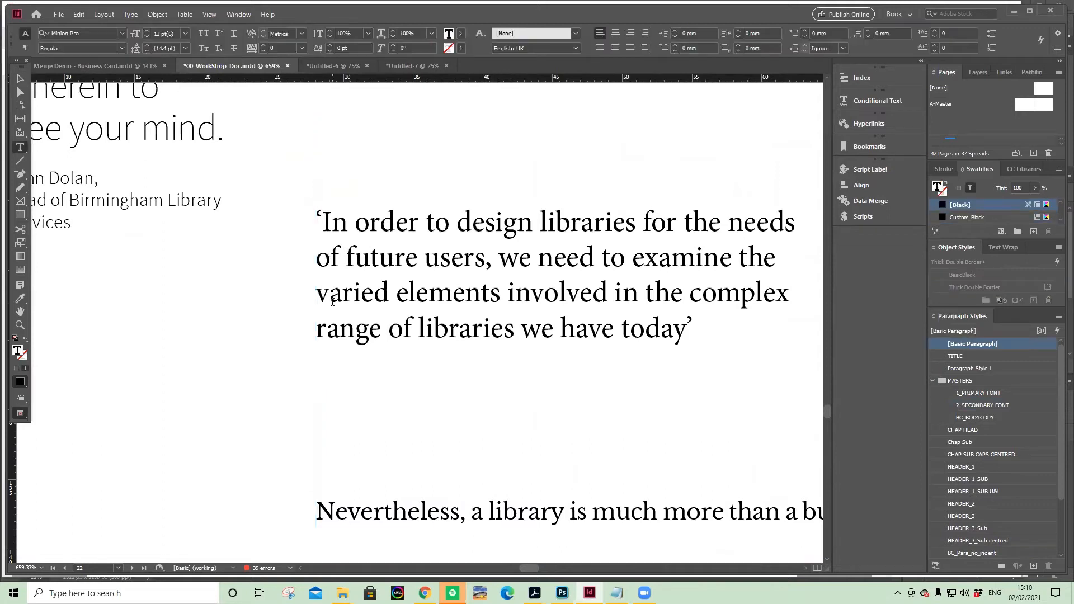
{"action": "key", "text": "ctrl+backslash"}
Replace the paragraph return before "of future users" with a line break so the quotation is one paragraph
{"action": "key", "text": "Down"}
{"action": "key", "text": "BackSpace"}
{"action": "key", "text": "shift+Return"}
{"action": "key", "text": "Down"}
{"action": "key", "text": "BackSpace"}
{"action": "key", "text": "shift+Return"}
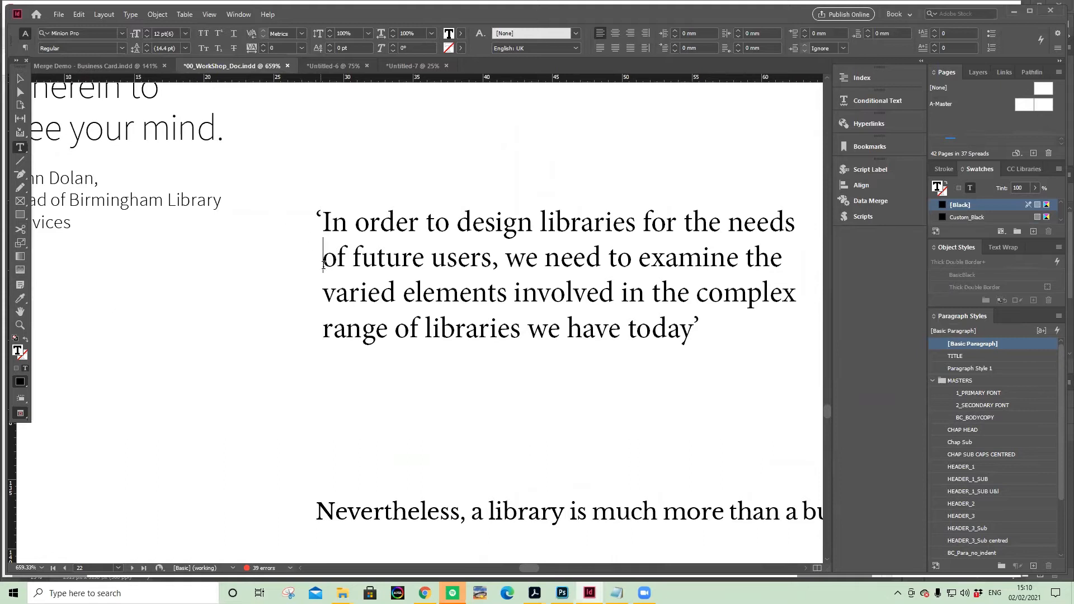
Try a paragraph return in place of the line break before "of future users", and restore the line break
{"action": "key", "text": "BackSpace"}
{"action": "key", "text": "shift+Return"}
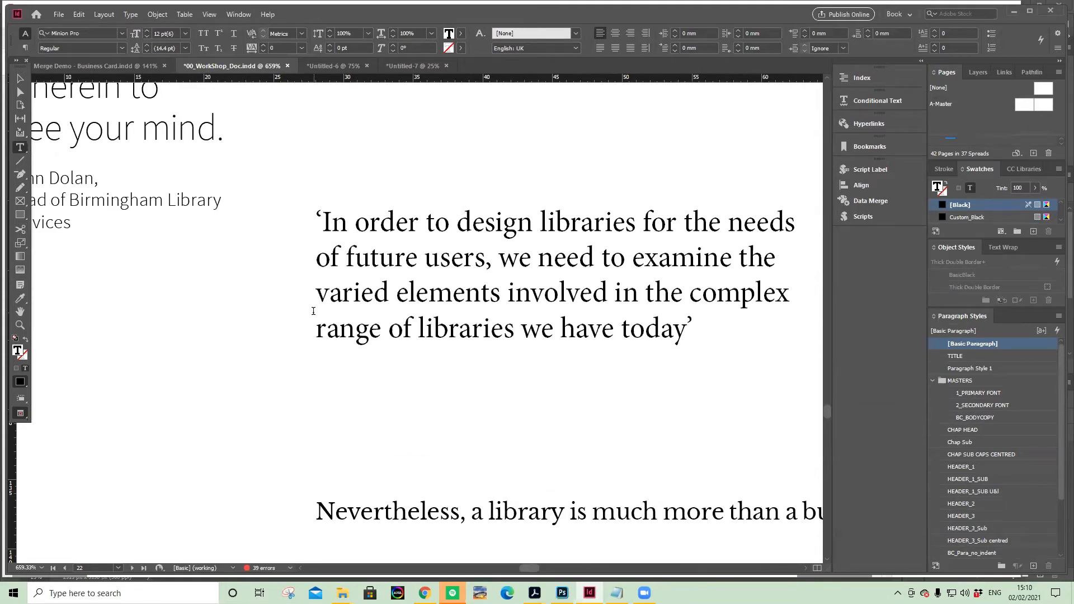
{"action": "key", "text": "Right"}
{"action": "key", "text": "Down"}
{"action": "key", "text": "BackSpace"}
{"action": "key", "text": "shift+Return"}
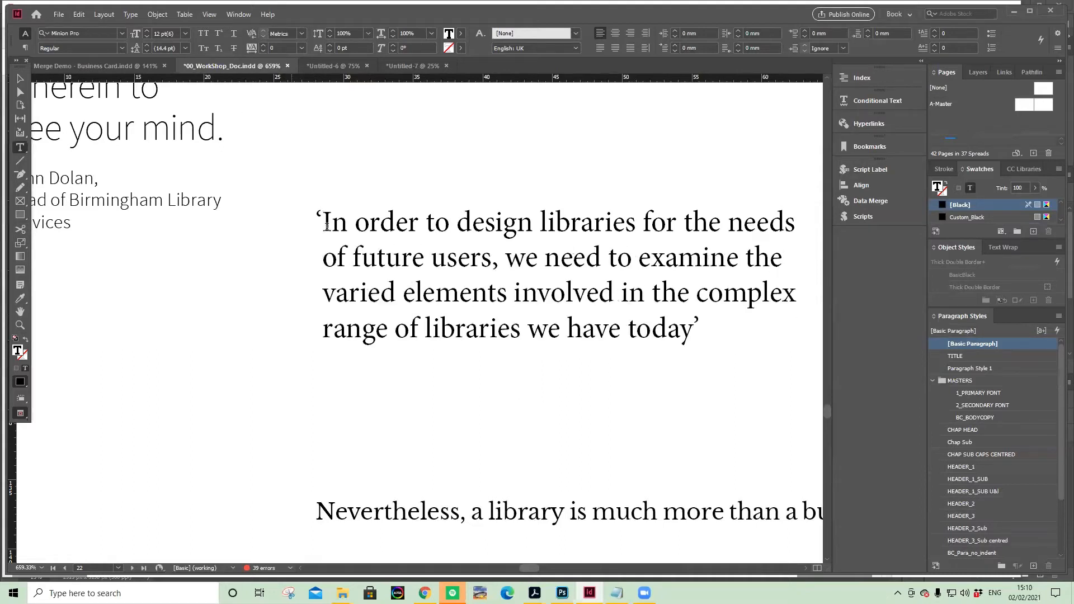
Try an indent-to-here marker before "design" in the quotation's first line, undo it and leave text editing
{"action": "left_click", "coordinate": [457, 224]}
{"action": "key", "text": "ctrl+backslash"}
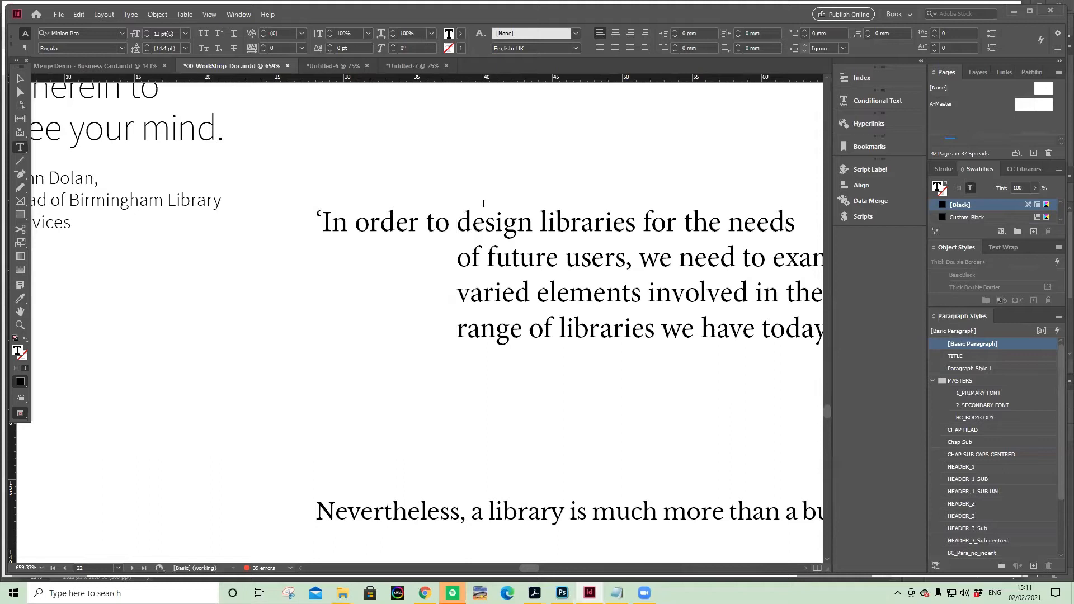
{"action": "key", "text": "ctrl"}
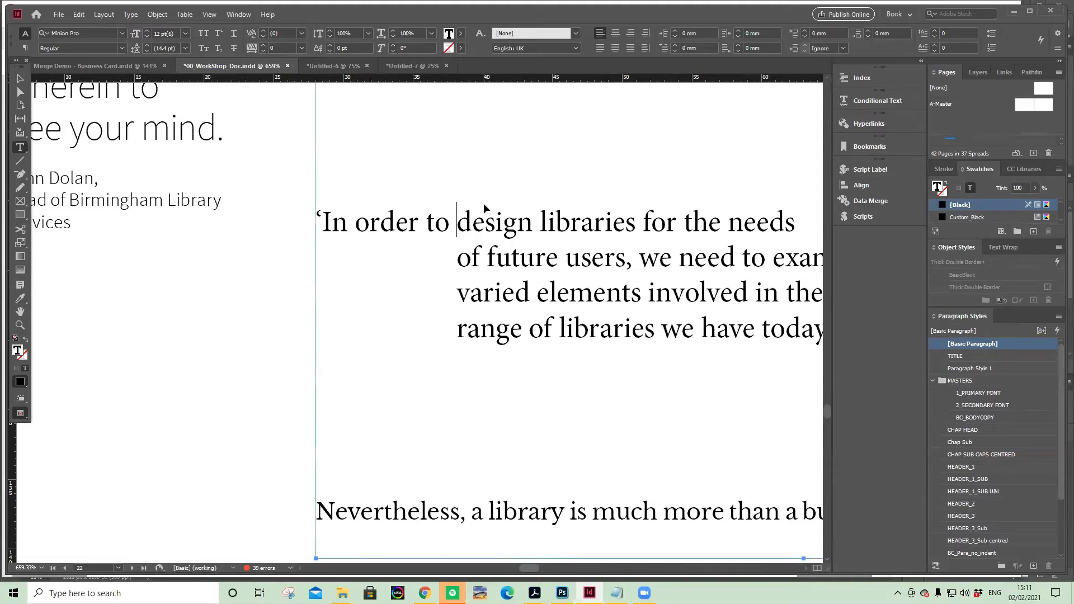
{"action": "key", "text": "ctrl+z"}
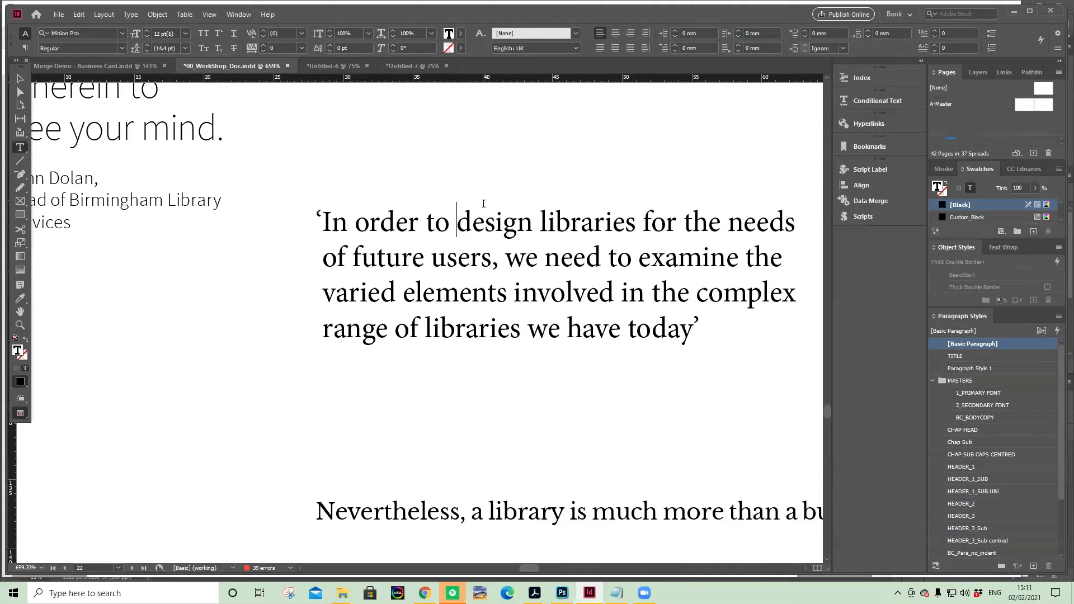
{"action": "left_click", "coordinate": [456, 220]}
{"action": "mouse_move", "coordinate": [314, 220]}
{"action": "left_mouse_down"}
{"action": "mouse_move", "coordinate": [362, 276]}
{"action": "mouse_move", "coordinate": [337, 358]}
{"action": "mouse_move", "coordinate": [315, 220]}
{"action": "left_mouse_up"}
{"action": "left_click", "coordinate": [20, 79]}
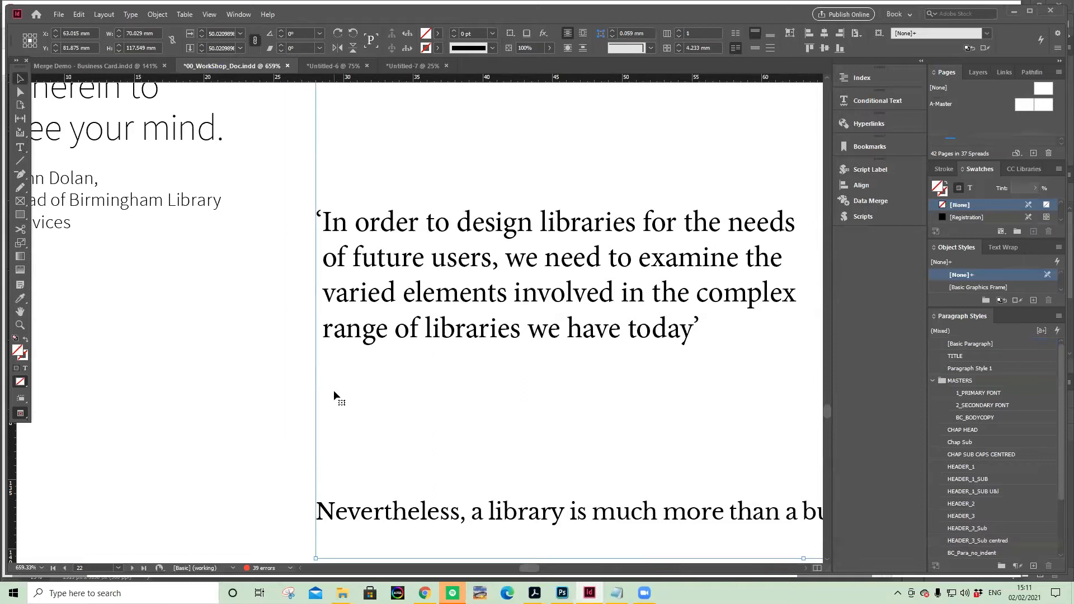
Compare the hanging opening quote marks of the two quotations across the spread
{"action": "key", "text": "ctrl+minus"}
{"action": "key", "text": "ctrl+minus"}
{"action": "key", "text": "ctrl+minus"}
{"action": "key", "text": "ctrl+minus"}
{"action": "key", "text": "ctrl+minus"}
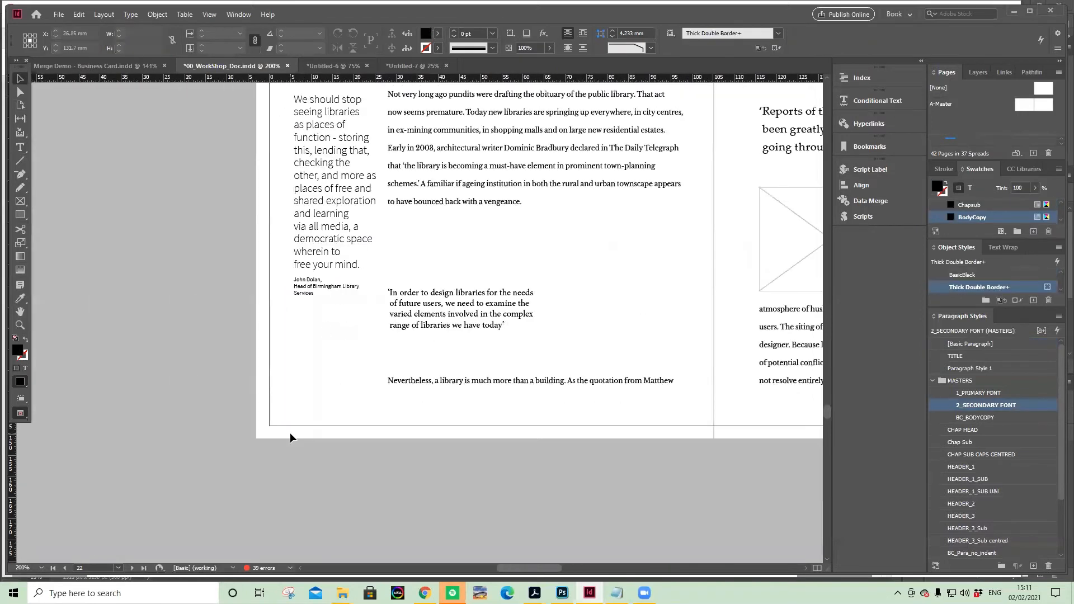
{"action": "left_click_drag", "start_coordinate": [546, 252], "coordinate": [430, 386]}
{"action": "left_click_drag", "start_coordinate": [676, 255], "coordinate": [499, 313]}
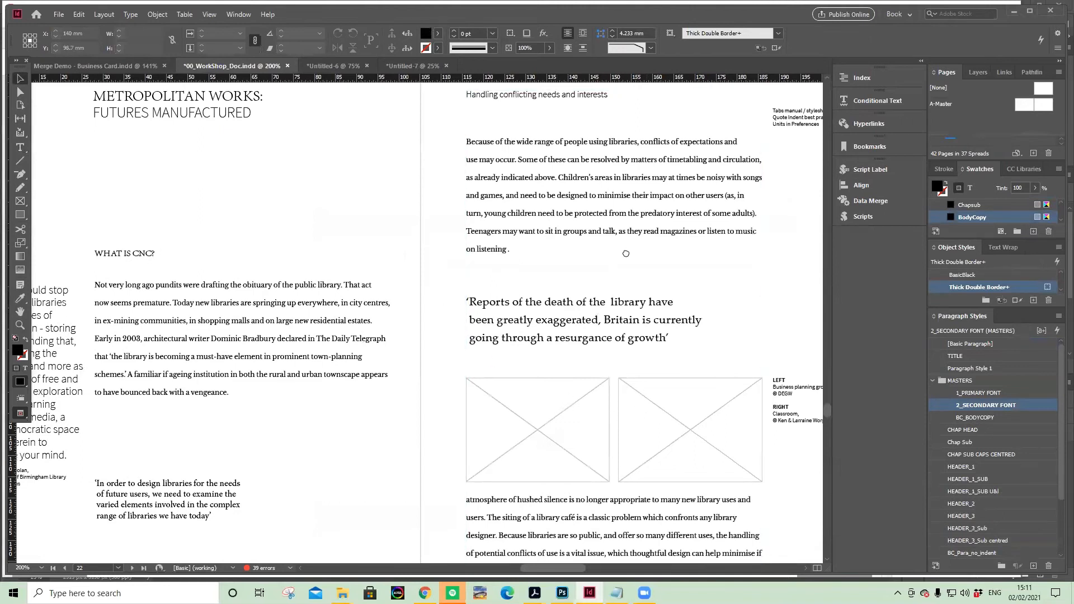
Delete the paragraph beginning "Early in 2003" from the CHARACTER STYLES? page
{"action": "left_click_drag", "start_coordinate": [618, 424], "coordinate": [567, 199]}
{"action": "key", "text": "ctrl+minus"}
{"action": "key", "text": "ctrl+minus"}
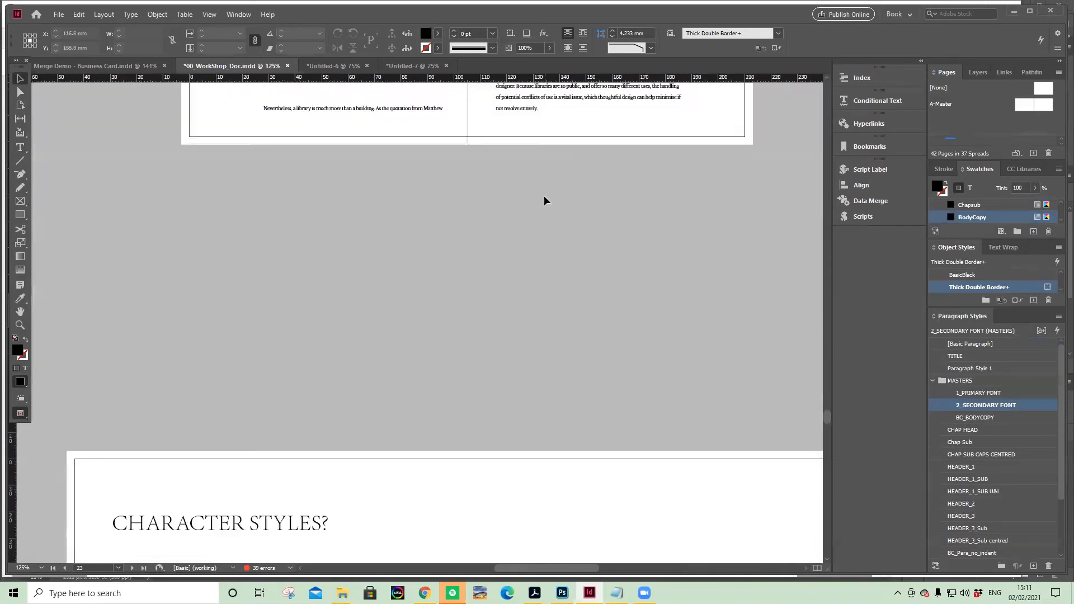
{"action": "scroll", "coordinate": [506, 343], "scroll_direction": "down", "scroll_amount": 6}
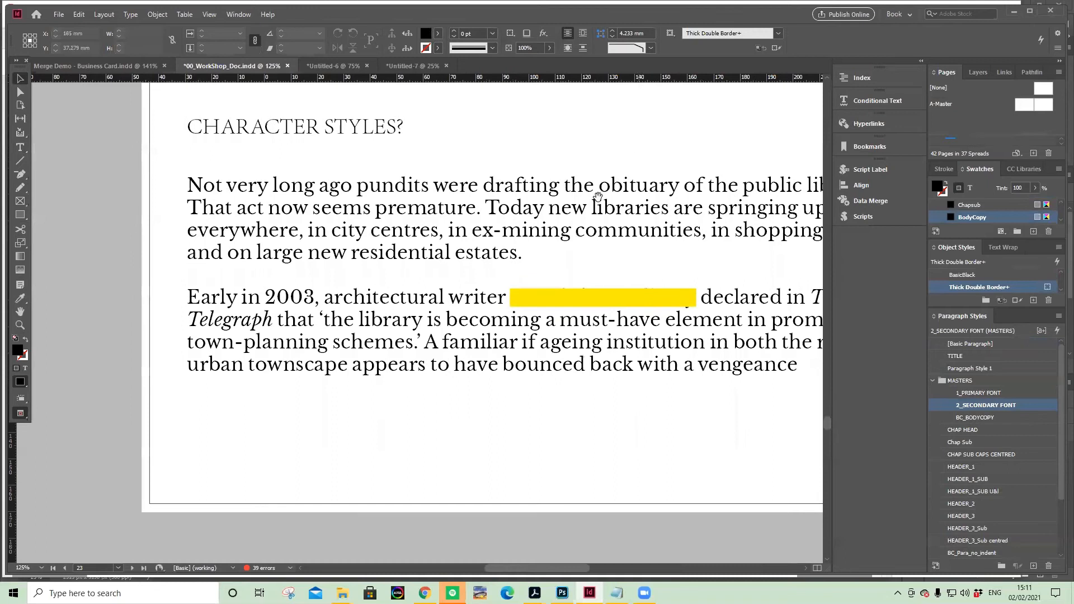
{"action": "left_click_drag", "start_coordinate": [628, 187], "coordinate": [560, 214]}
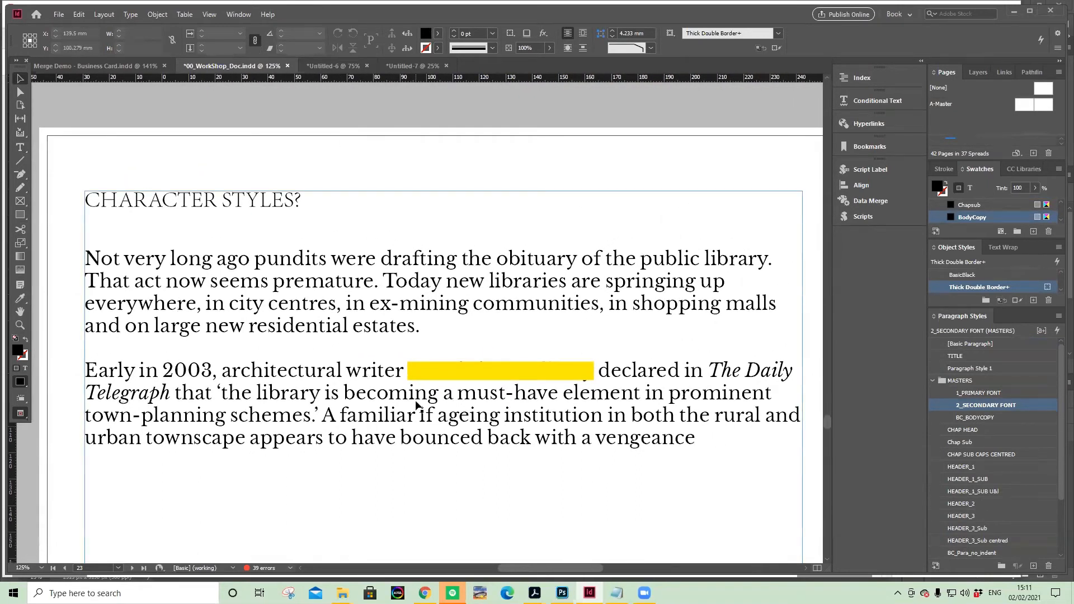
{"action": "double_click", "coordinate": [450, 390]}
{"action": "left_click_drag", "start_coordinate": [699, 438], "coordinate": [74, 363]}
{"action": "key", "text": "BackSpace"}
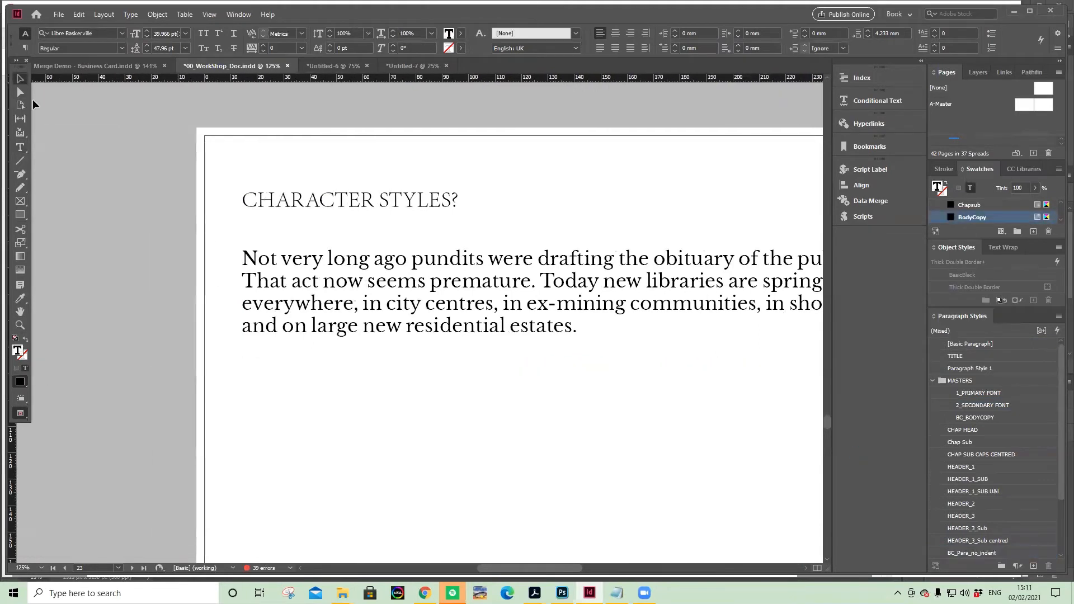
{"action": "key", "text": "Escape"}
{"action": "right_click", "coordinate": [596, 150]}
{"action": "left_click", "coordinate": [517, 94]}
Reapply the HEADER_2 paragraph style to the CHARACTER STYLES? heading, clearing its overrides
{"action": "key", "text": "ctrl+minus"}
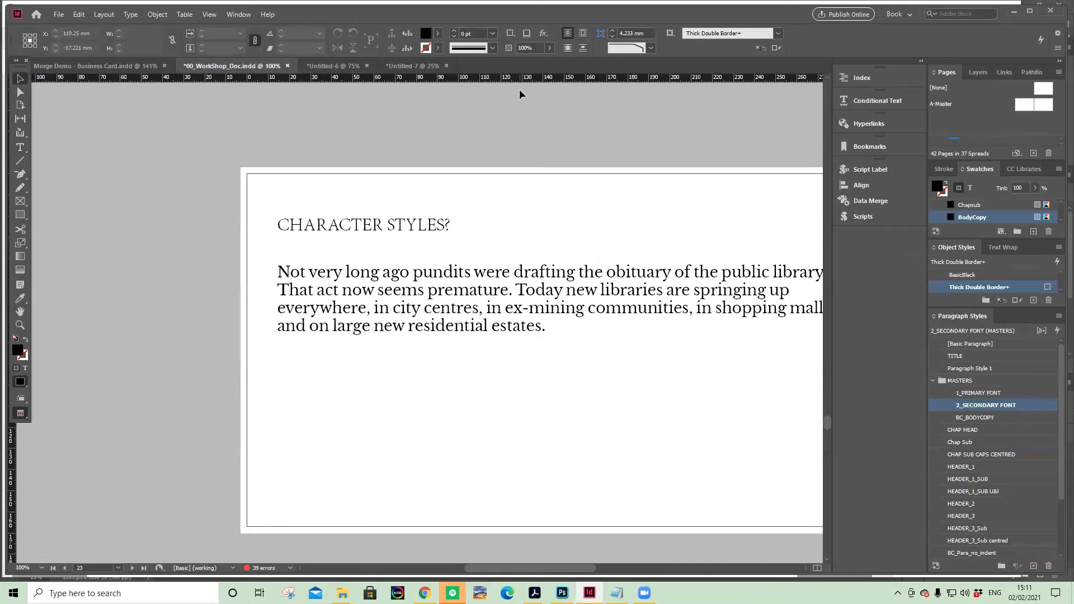
{"action": "left_click_drag", "start_coordinate": [549, 185], "coordinate": [435, 187]}
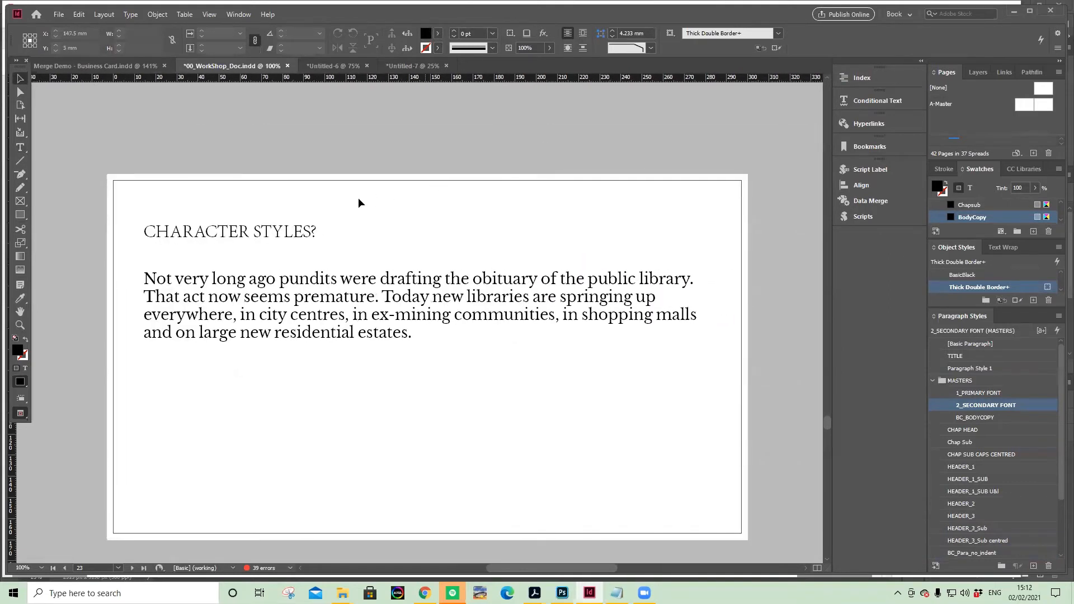
{"action": "double_click", "coordinate": [298, 246]}
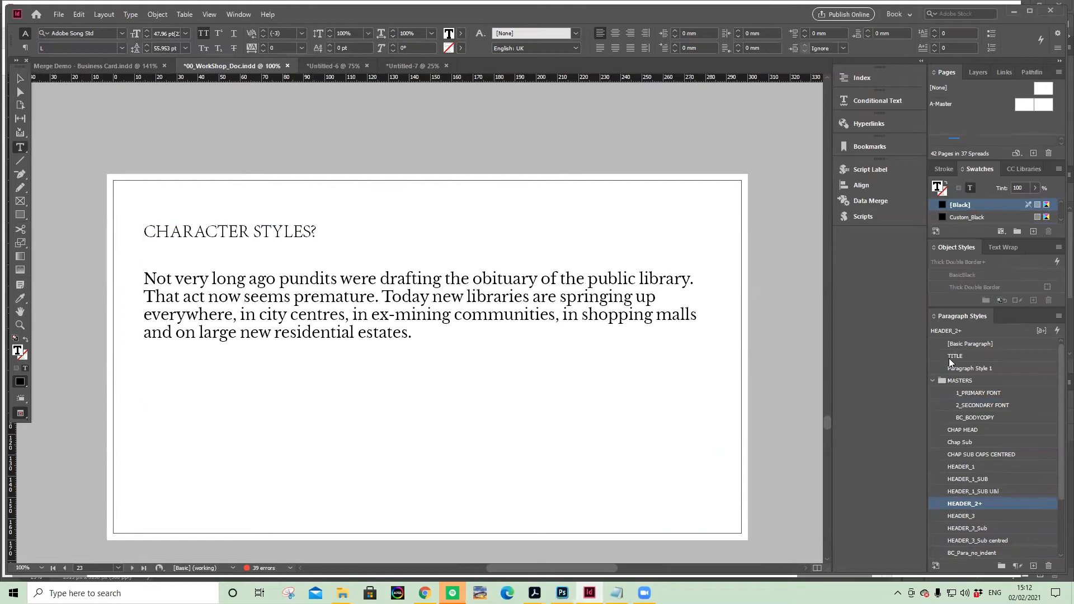
{"action": "left_click", "coordinate": [1002, 505], "text": "alt"}
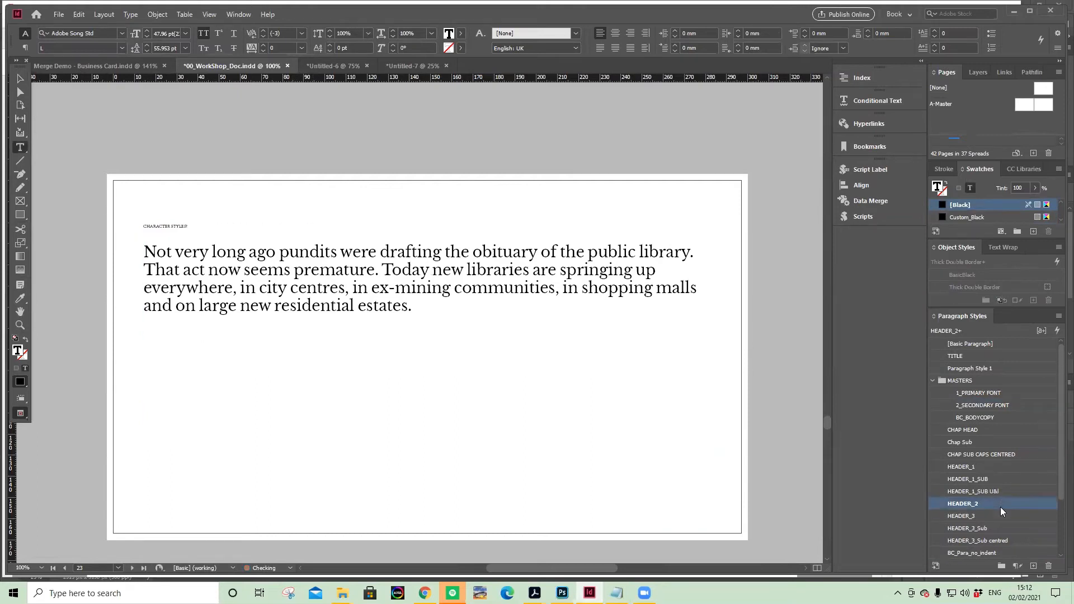
{"action": "key", "text": "ctrl+z"}
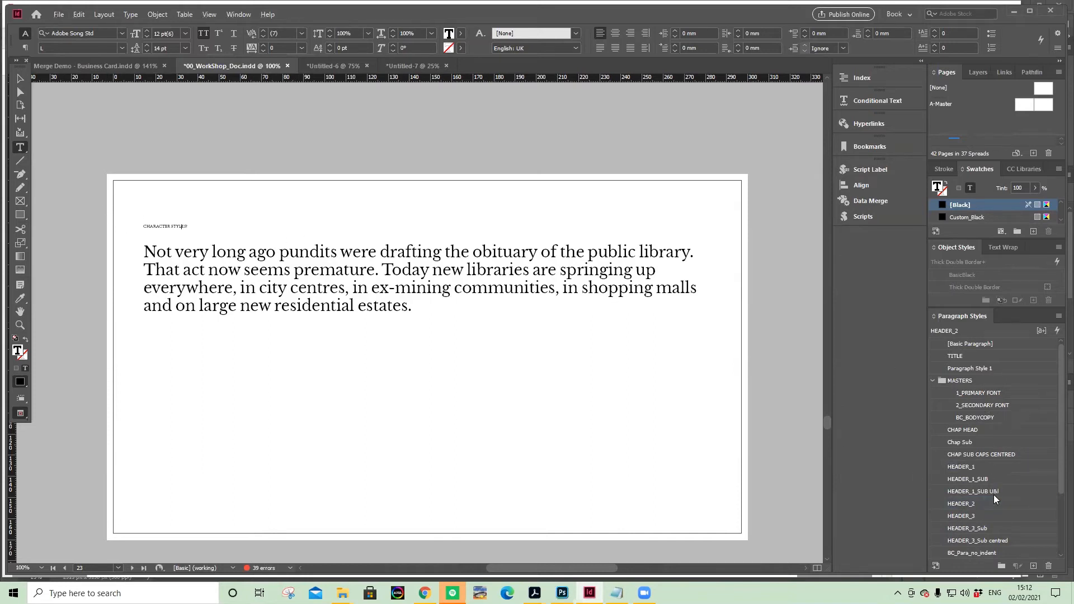
Try the HEADER_3_Sub, HEADER_3_Sub centred, HEADER_2 and HEADER_1 paragraph styles on the CHARACTER STYLES? heading
{"action": "left_click", "coordinate": [999, 526]}
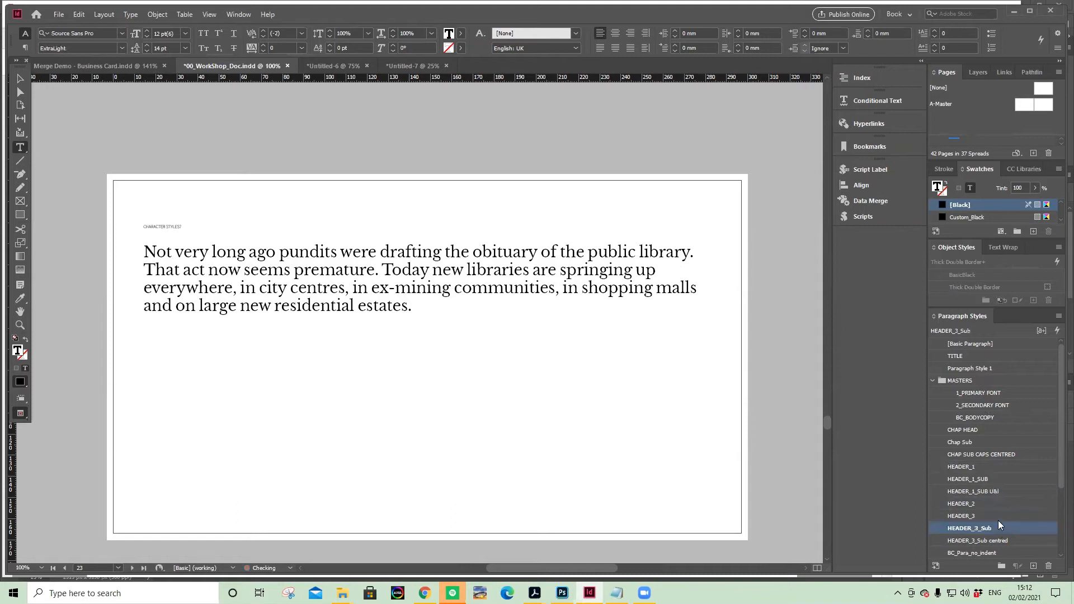
{"action": "left_click", "coordinate": [1012, 541]}
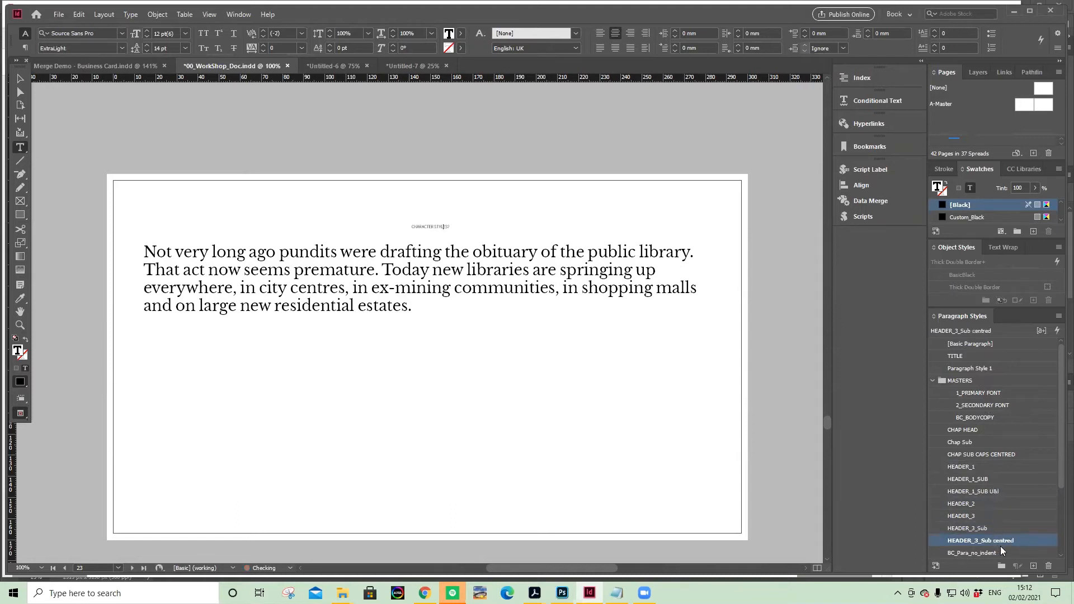
{"action": "left_click", "coordinate": [995, 504]}
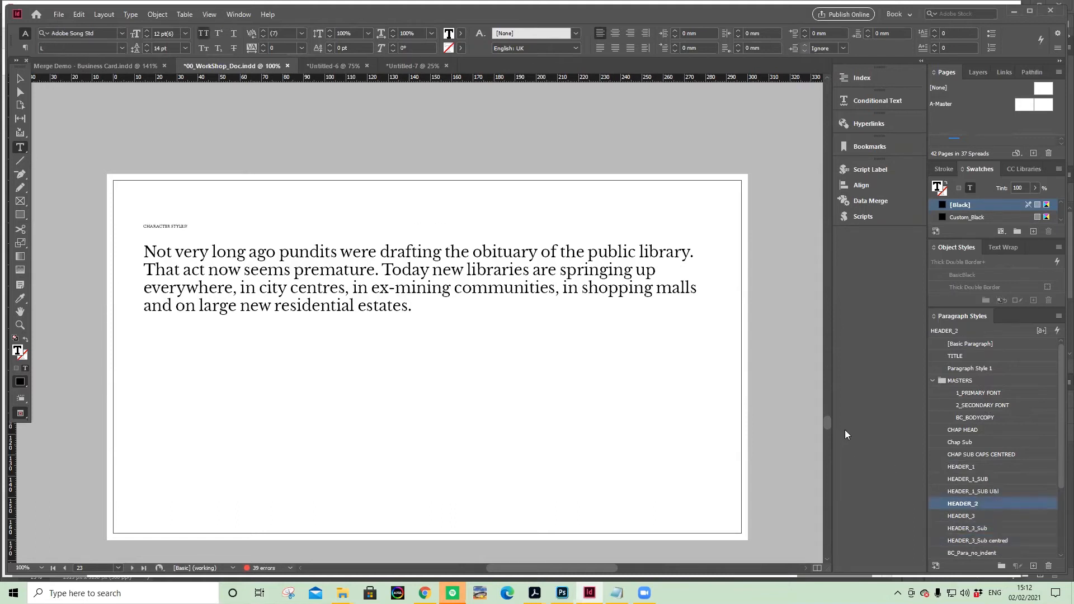
{"action": "left_click", "coordinate": [996, 467]}
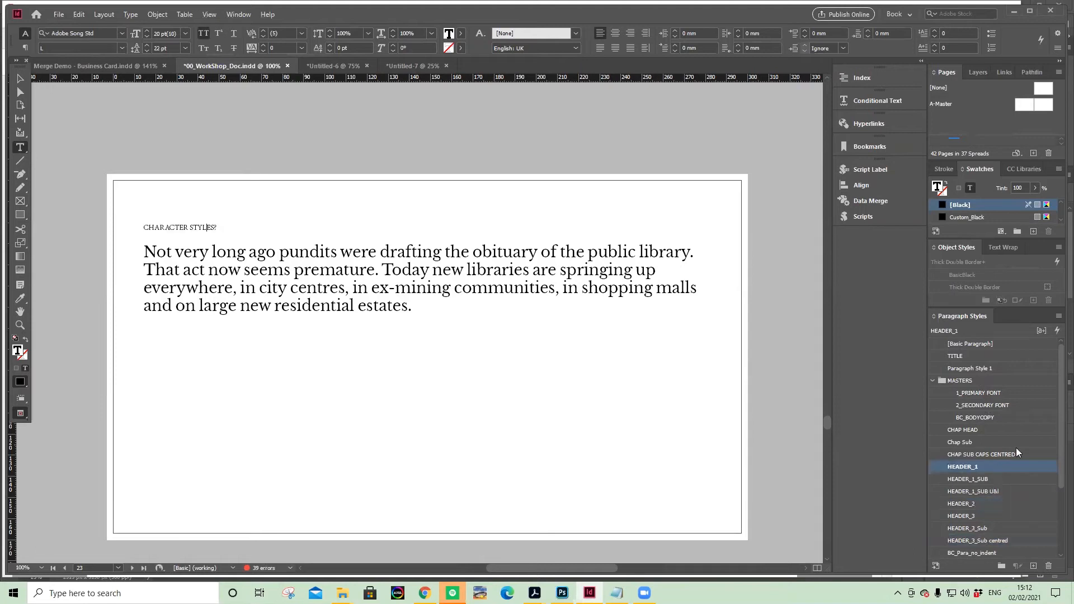
Set the font family of the 1_PRIMARY FONT paragraph style to Source Sans Pro
{"action": "double_click", "coordinate": [1017, 393]}
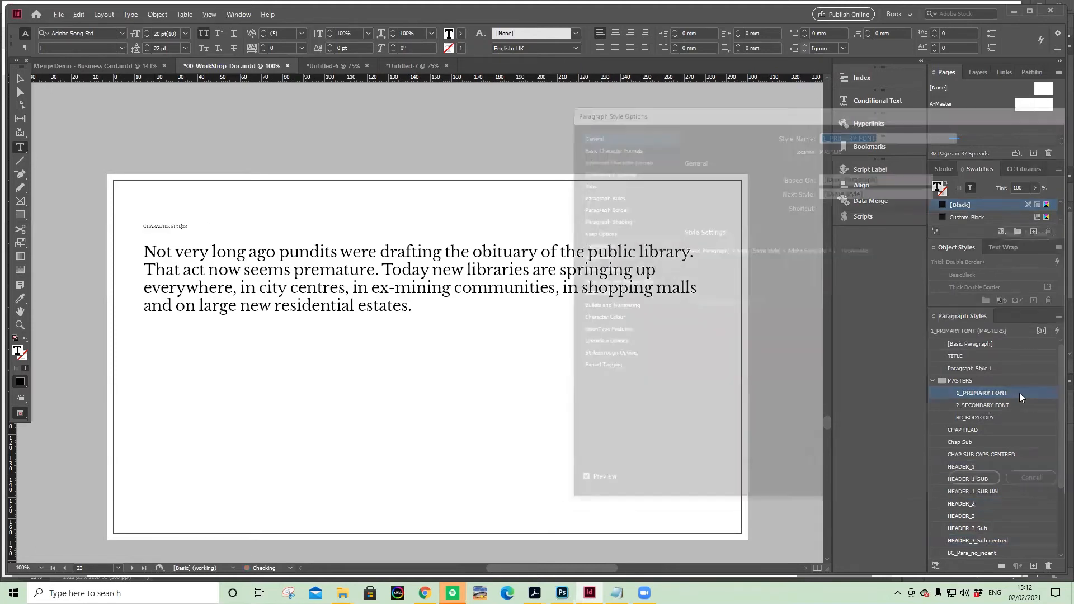
{"action": "left_click", "coordinate": [607, 147]}
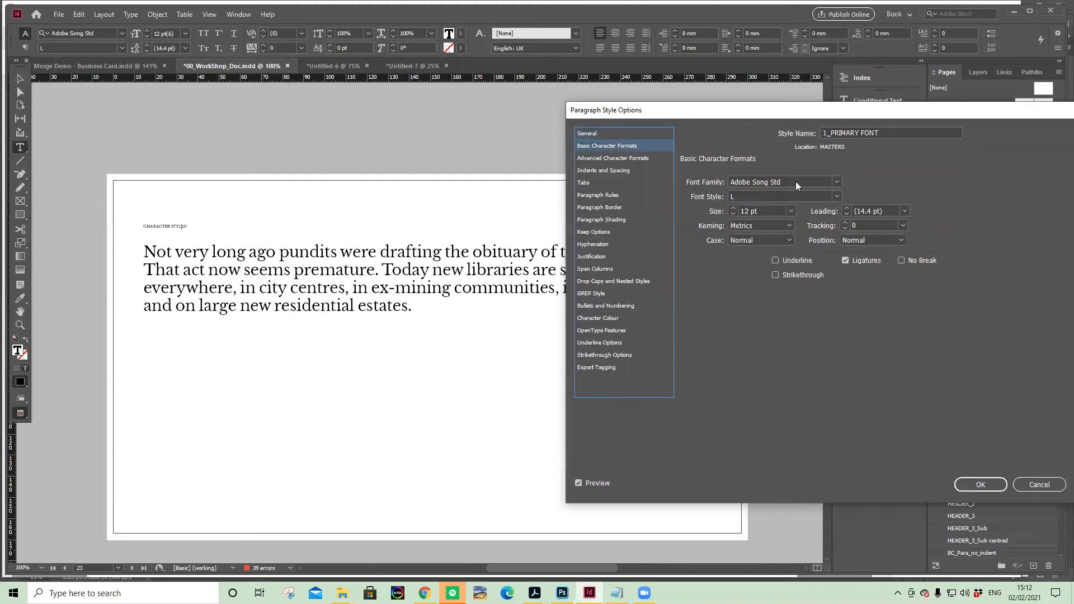
{"action": "left_click", "coordinate": [840, 182]}
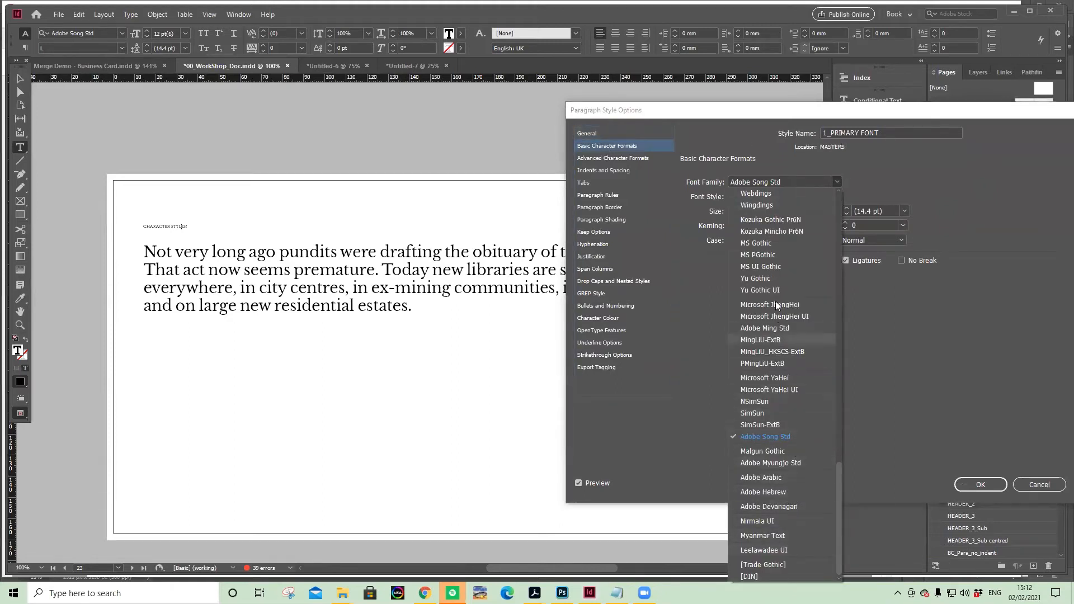
{"action": "left_click", "coordinate": [788, 182]}
{"action": "type", "text": "Source Sans Pro"}
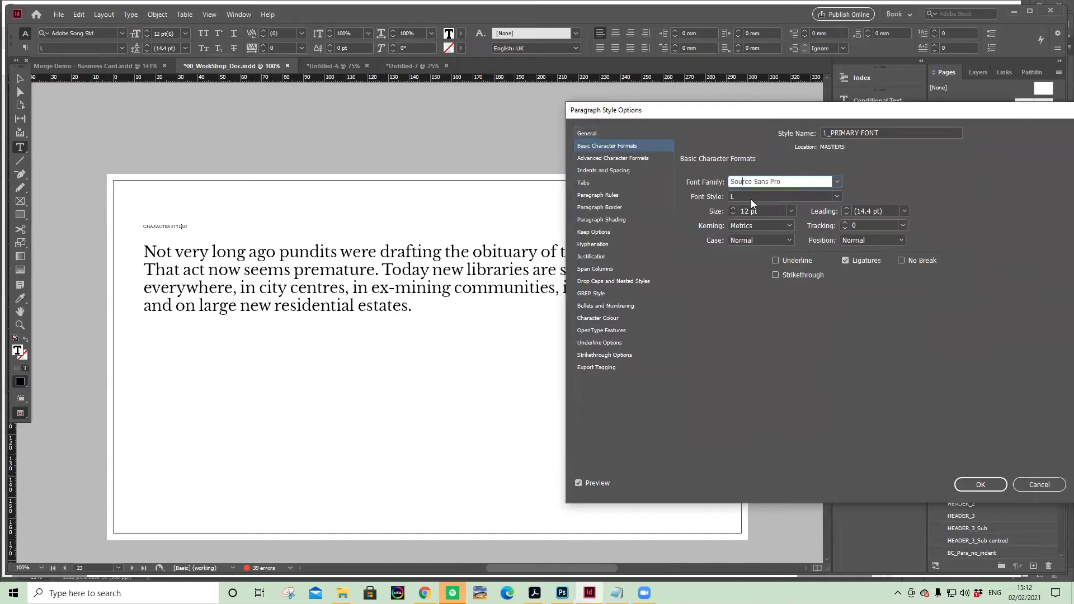
Set the font style of the 1_PRIMARY FONT paragraph style to Bold
{"action": "left_click", "coordinate": [840, 196]}
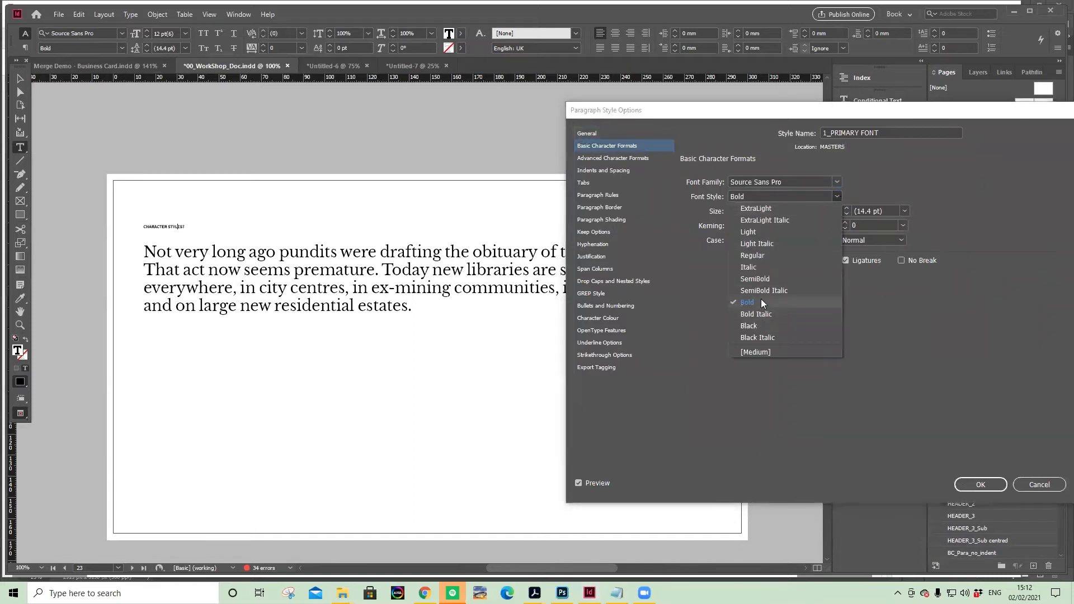
{"action": "left_click", "coordinate": [761, 301]}
{"action": "left_click", "coordinate": [976, 485]}
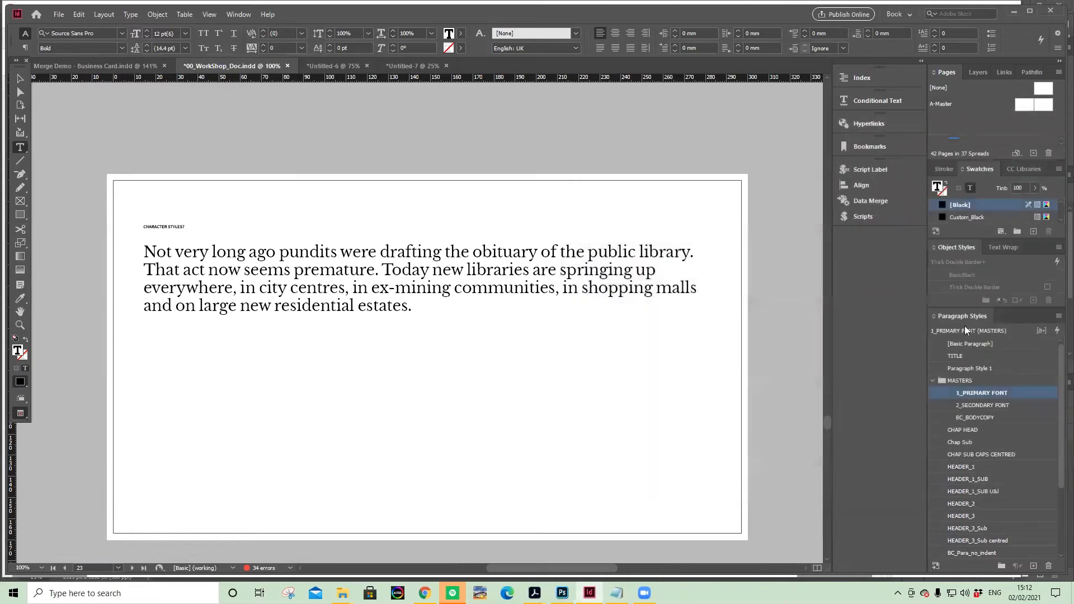
Try the HEADER_1 paragraph style on the "CHARACTER STYLES?" heading, and replace it with CHAP HEAD
{"action": "left_click", "coordinate": [962, 465]}
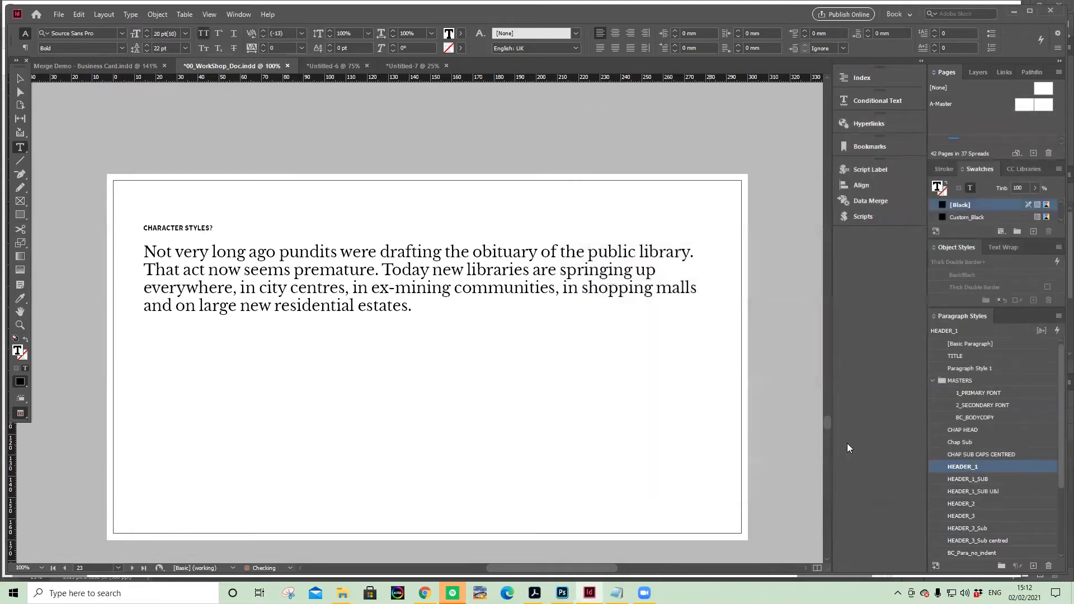
{"action": "left_click", "coordinate": [975, 429]}
{"action": "left_click", "coordinate": [368, 297]}
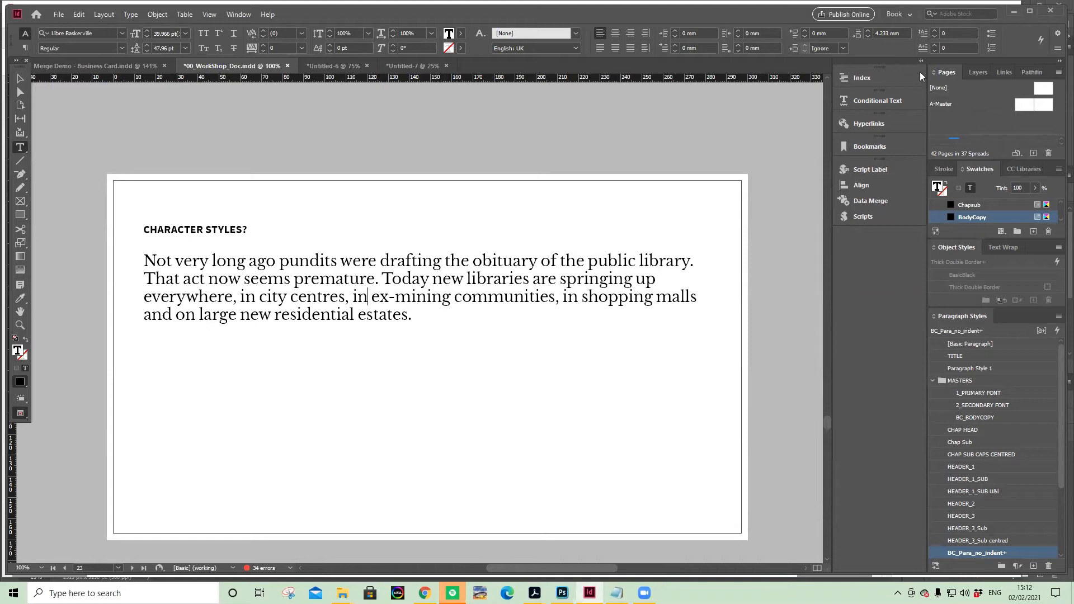
Select the word "premature" in the body paragraph and show Character Styles docked beside Paragraph Styles
{"action": "left_click", "coordinate": [250, 14]}
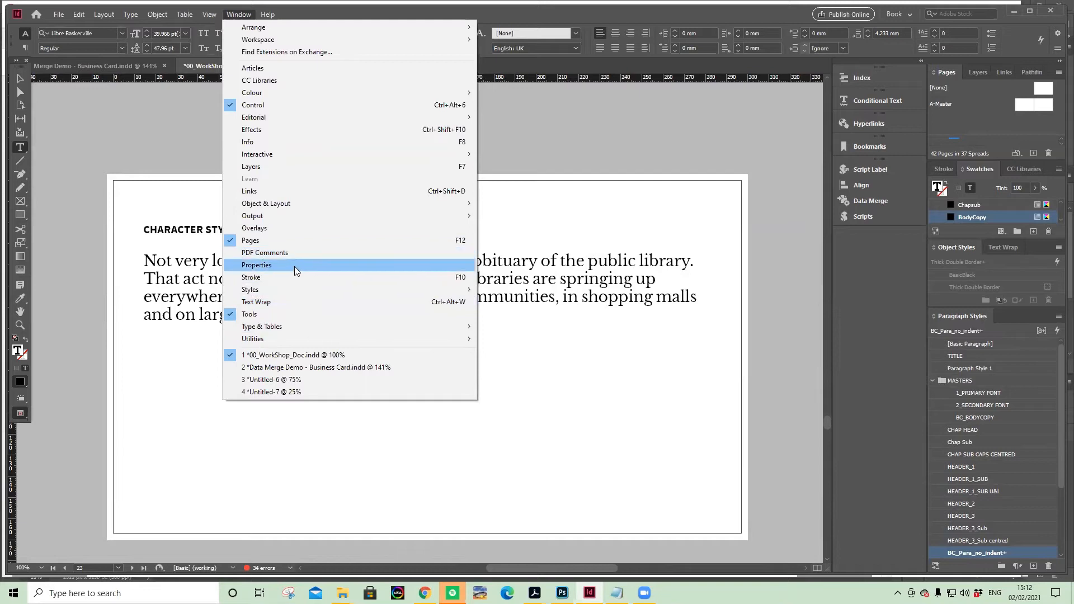
{"action": "left_click", "coordinate": [616, 316]}
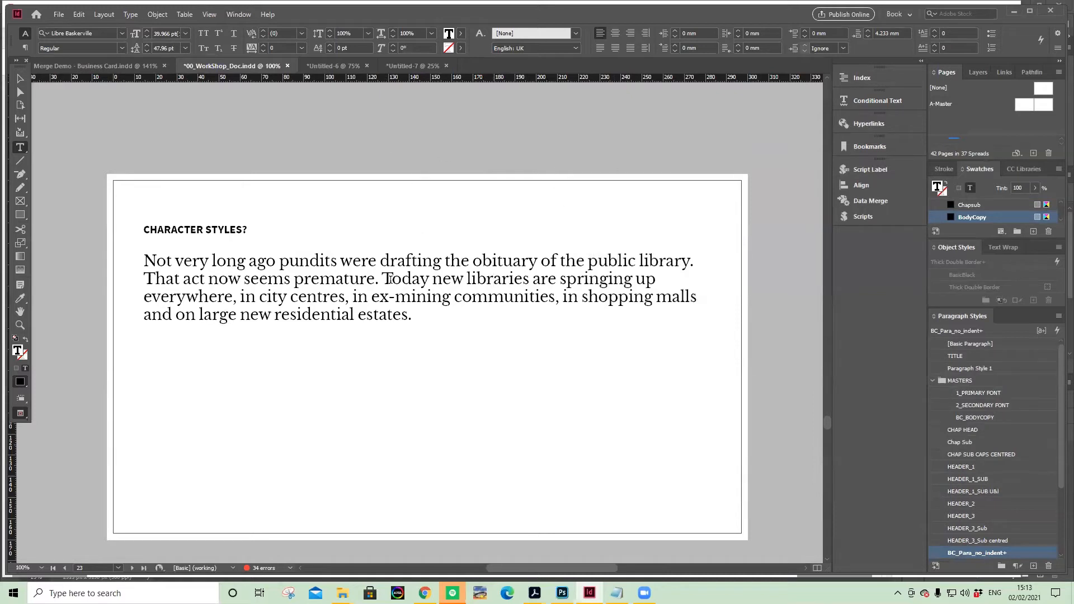
{"action": "left_click_drag", "start_coordinate": [375, 278], "coordinate": [294, 278]}
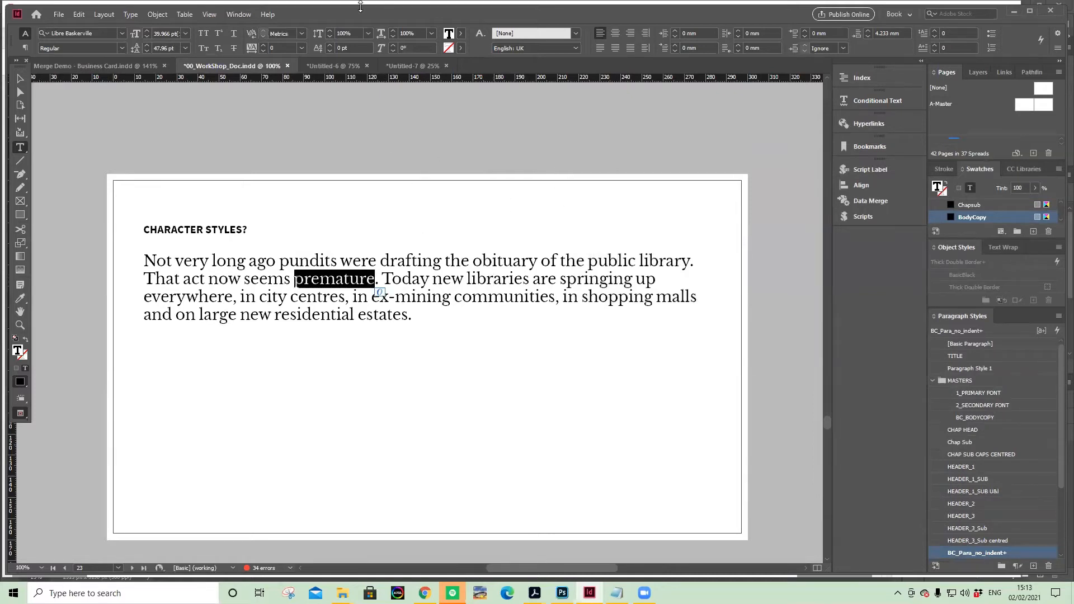
{"action": "left_click", "coordinate": [236, 14]}
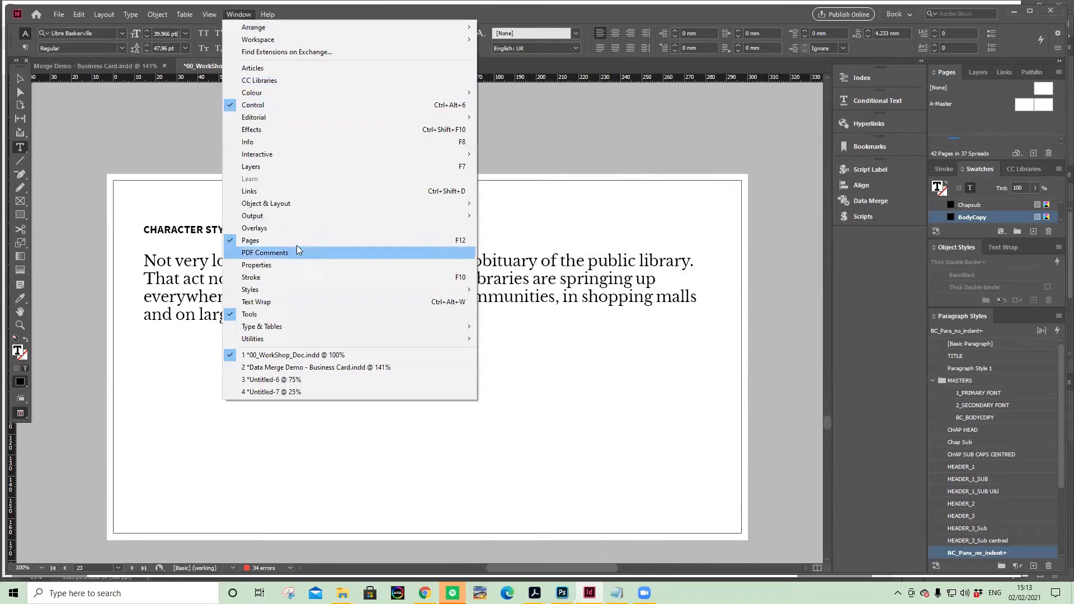
{"action": "mouse_move", "coordinate": [287, 205]}
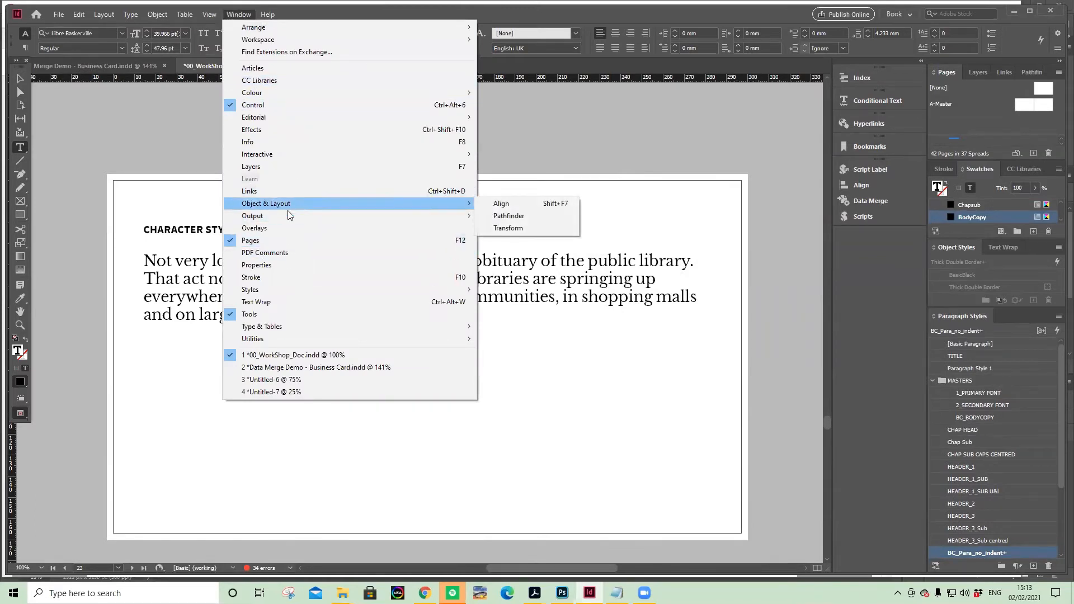
{"action": "mouse_move", "coordinate": [287, 288]}
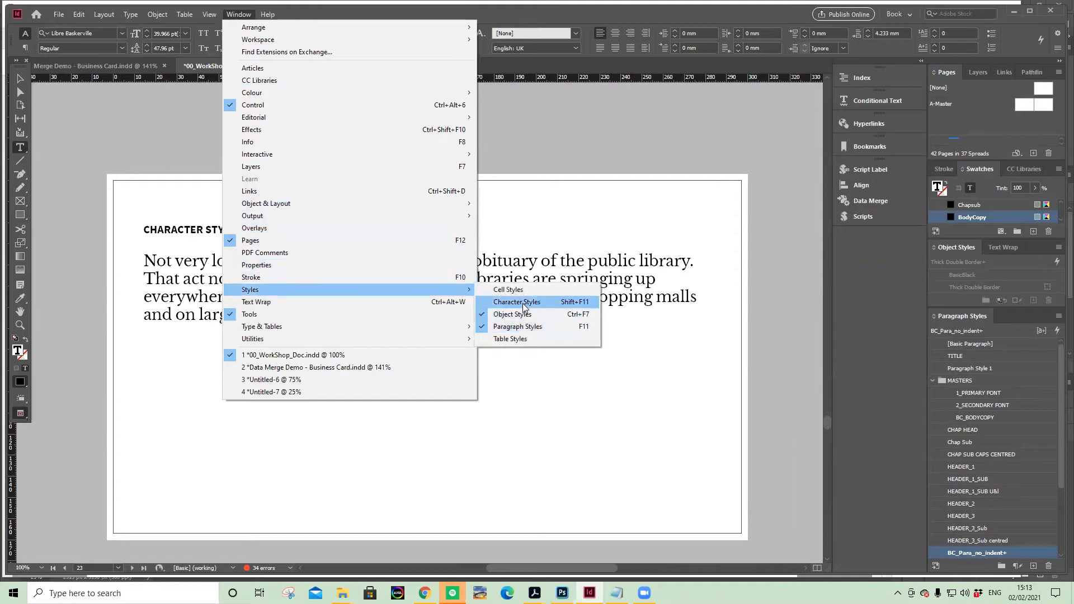
{"action": "left_click", "coordinate": [516, 302]}
{"action": "left_click_drag", "start_coordinate": [789, 123], "coordinate": [1012, 315]}
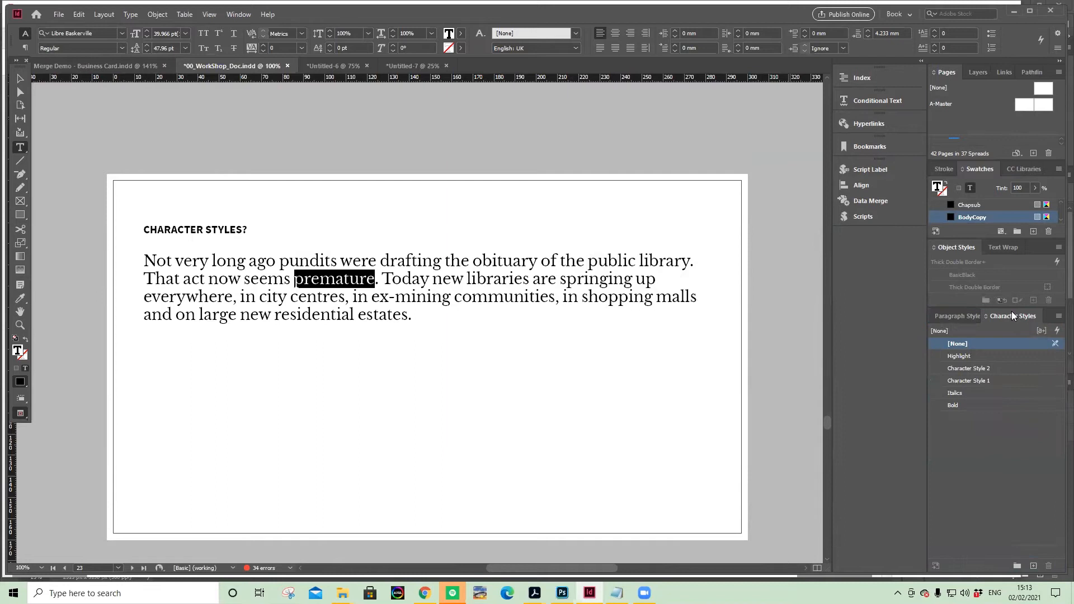
Delete all existing character styles from Highlight to Bold, replacing them with [None] and preserving formatting
{"action": "left_click", "coordinate": [970, 352]}
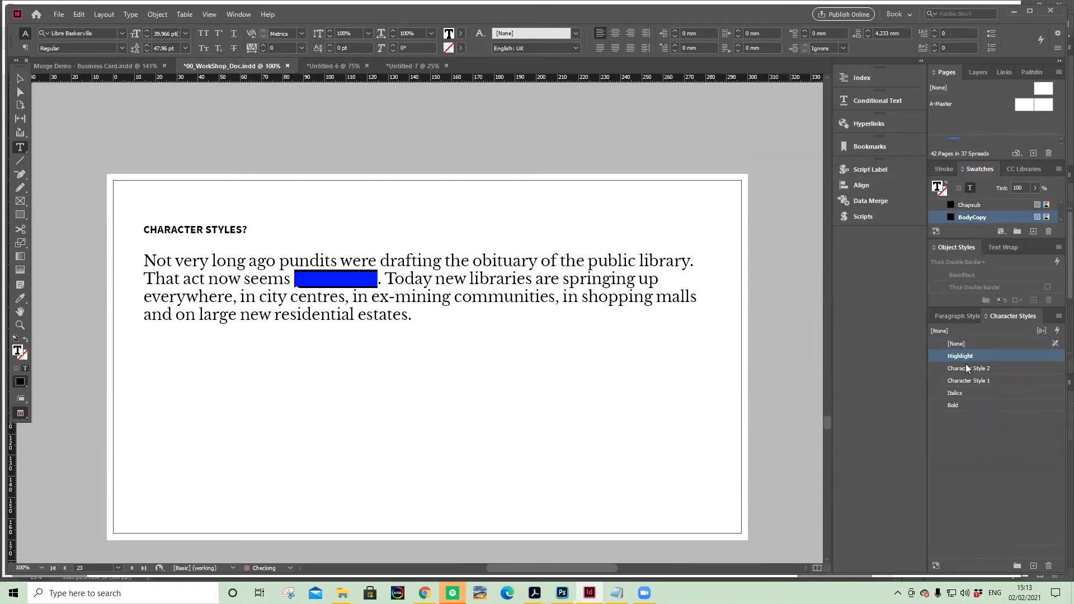
{"action": "left_click", "coordinate": [973, 406], "text": "shift"}
{"action": "right_click", "coordinate": [972, 406]}
{"action": "left_click", "coordinate": [988, 422]}
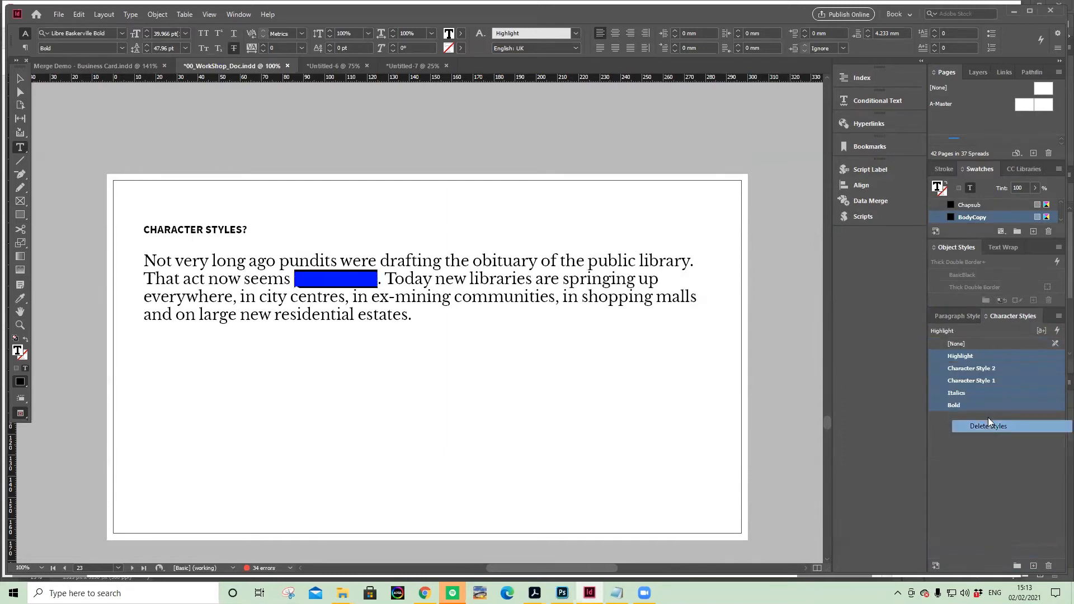
{"action": "left_click", "coordinate": [552, 330]}
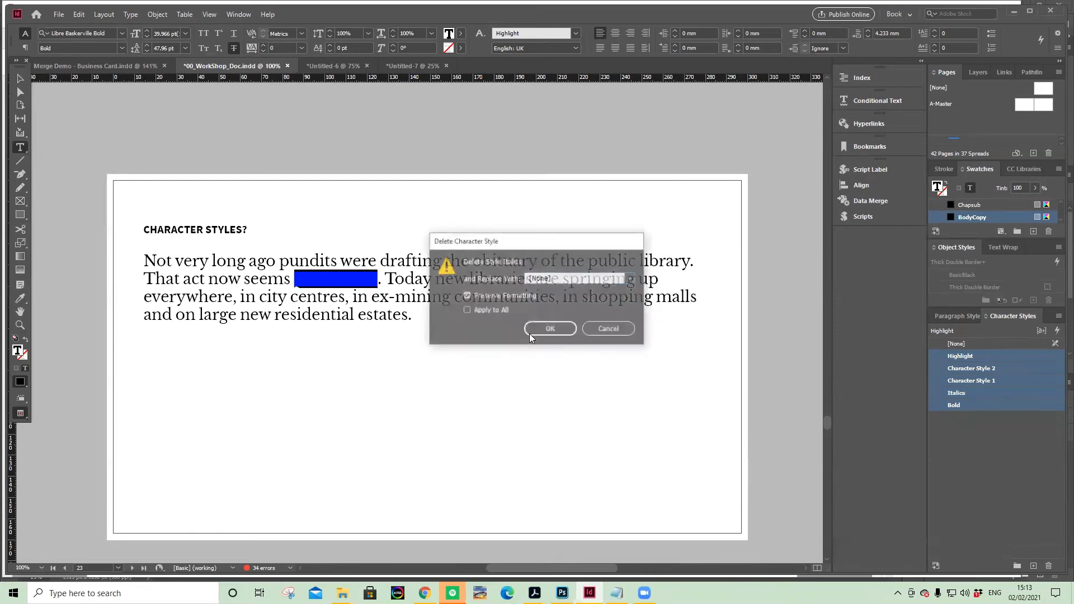
{"action": "left_click", "coordinate": [552, 331]}
{"action": "left_click", "coordinate": [551, 331]}
{"action": "left_click", "coordinate": [492, 353]}
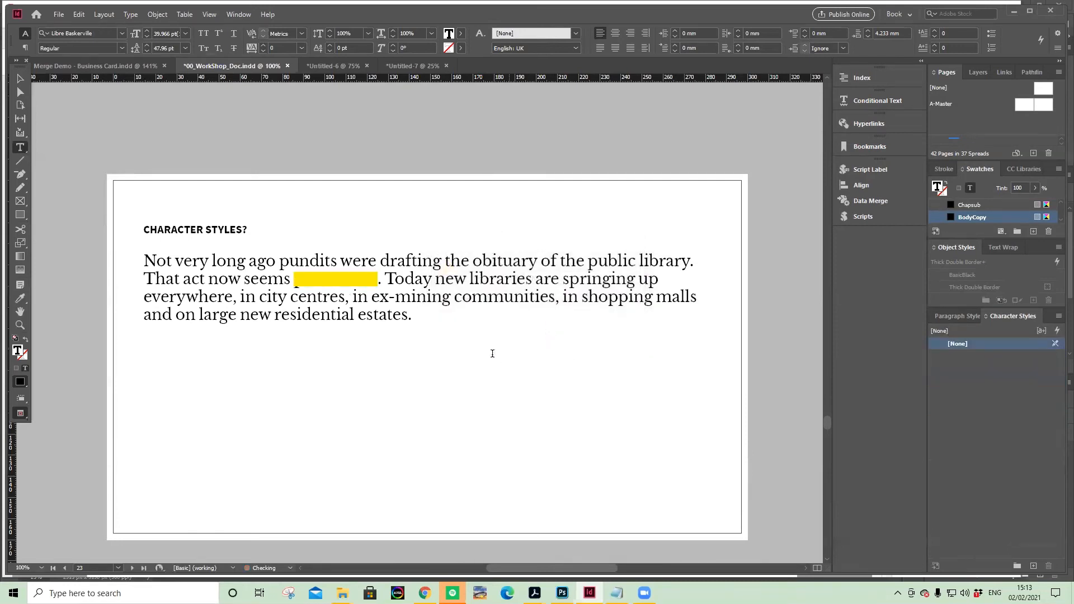
Remove the highlighted word after "That act now seems" and end the sentence there with a full stop
{"action": "left_click_drag", "start_coordinate": [379, 279], "coordinate": [287, 279]}
{"action": "key", "text": "BackSpace"}
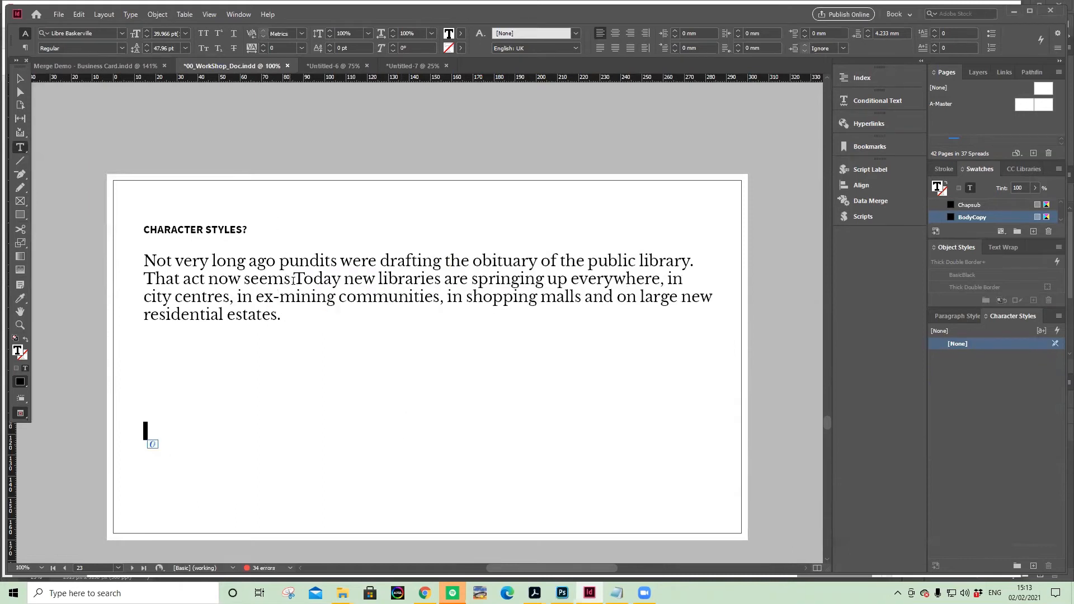
{"action": "type", "text": "."}
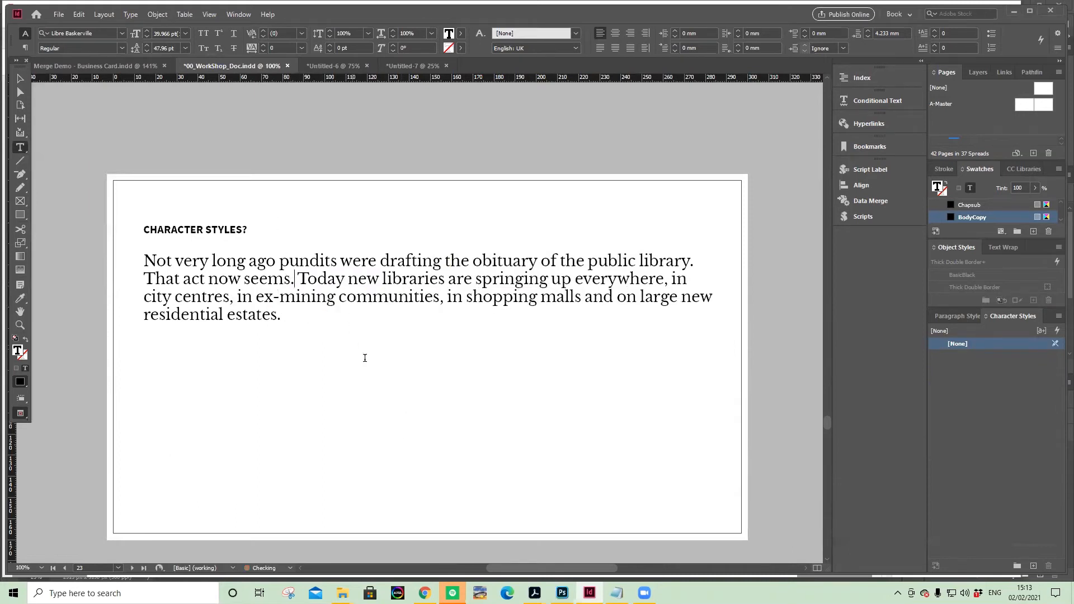
Insert the text "The Daily Mail" before "Today" in the second line of the body paragraph
{"action": "left_click_drag", "start_coordinate": [148, 355], "coordinate": [121, 250]}
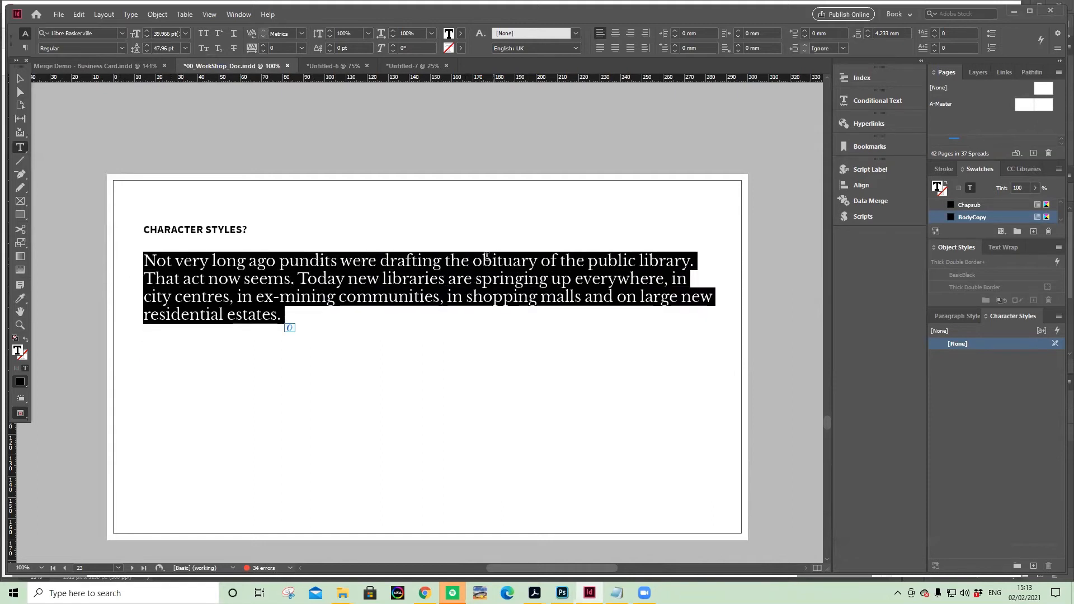
{"action": "left_click_drag", "start_coordinate": [331, 328], "coordinate": [342, 287]}
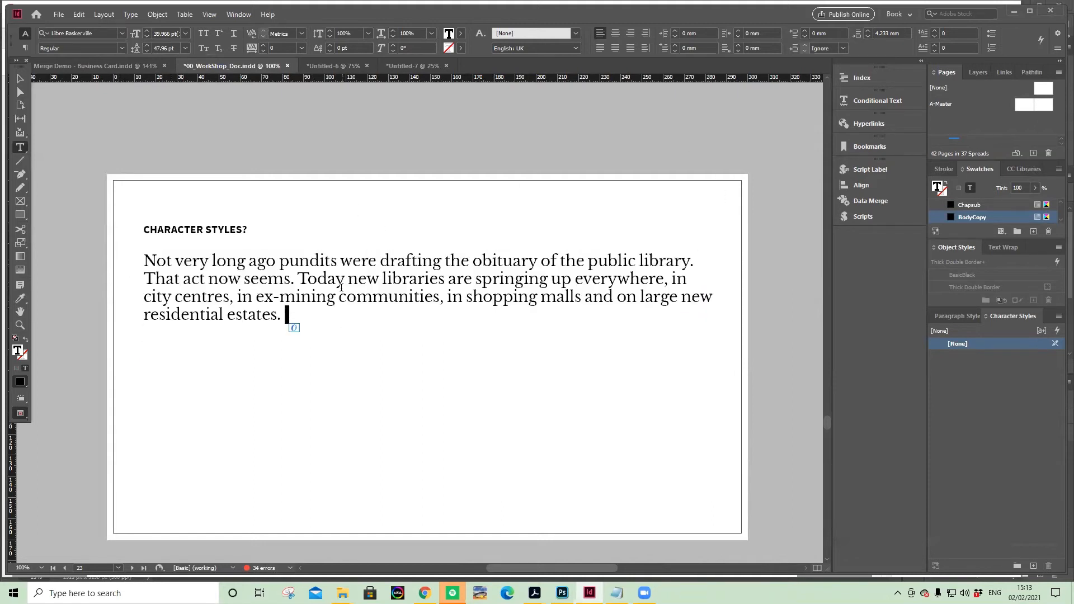
{"action": "double_click", "coordinate": [417, 278]}
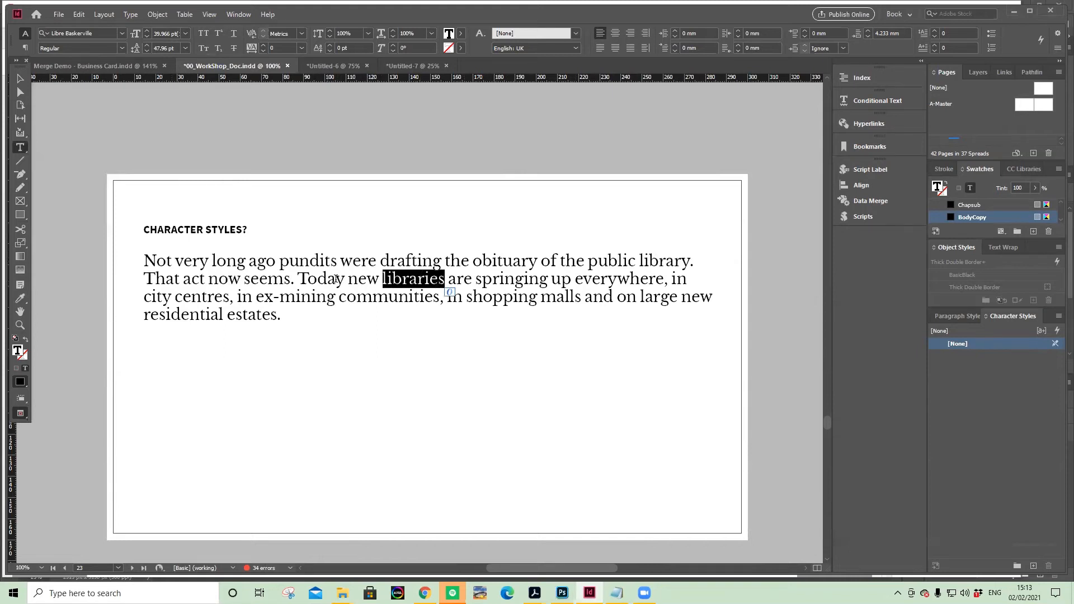
{"action": "left_click", "coordinate": [349, 278]}
{"action": "left_click", "coordinate": [298, 278]}
{"action": "type", "text": "The Daily "}
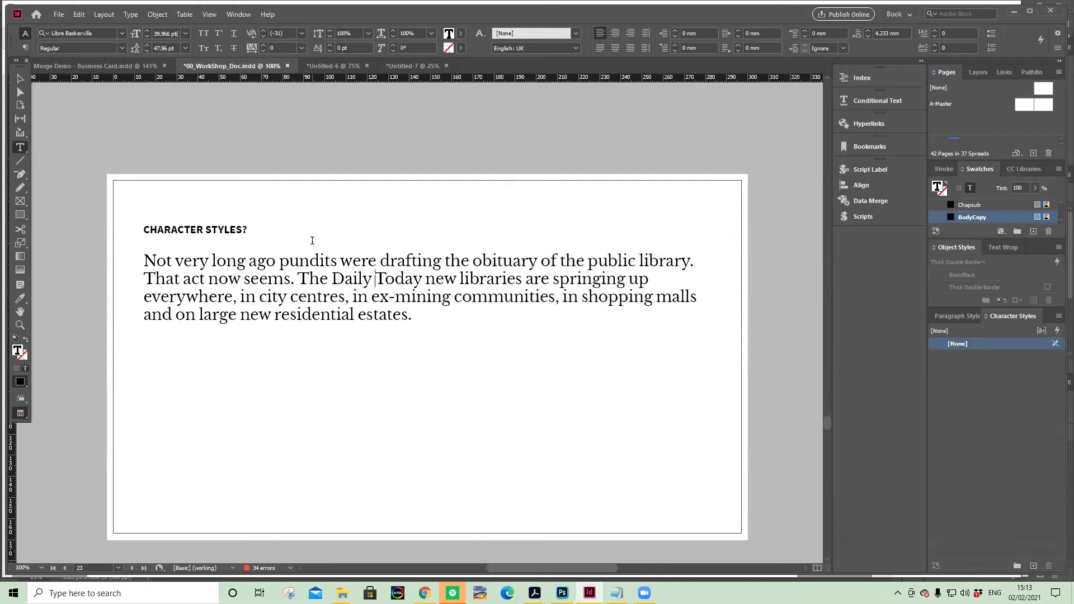
{"action": "type", "text": "Mail "}
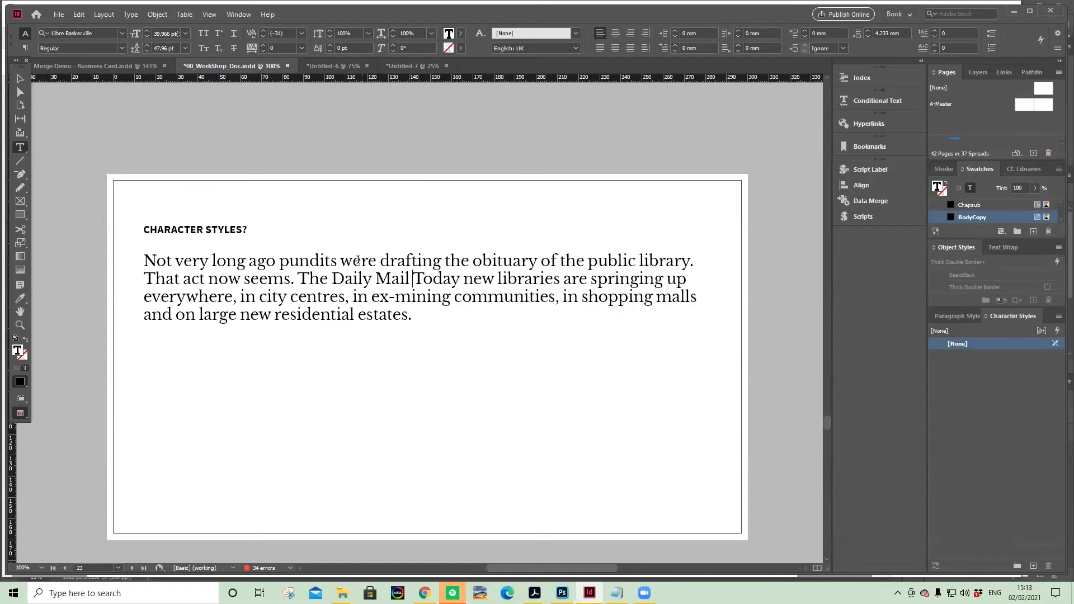
{"action": "type", "text": " -"}
{"action": "key", "text": "BackSpace"}
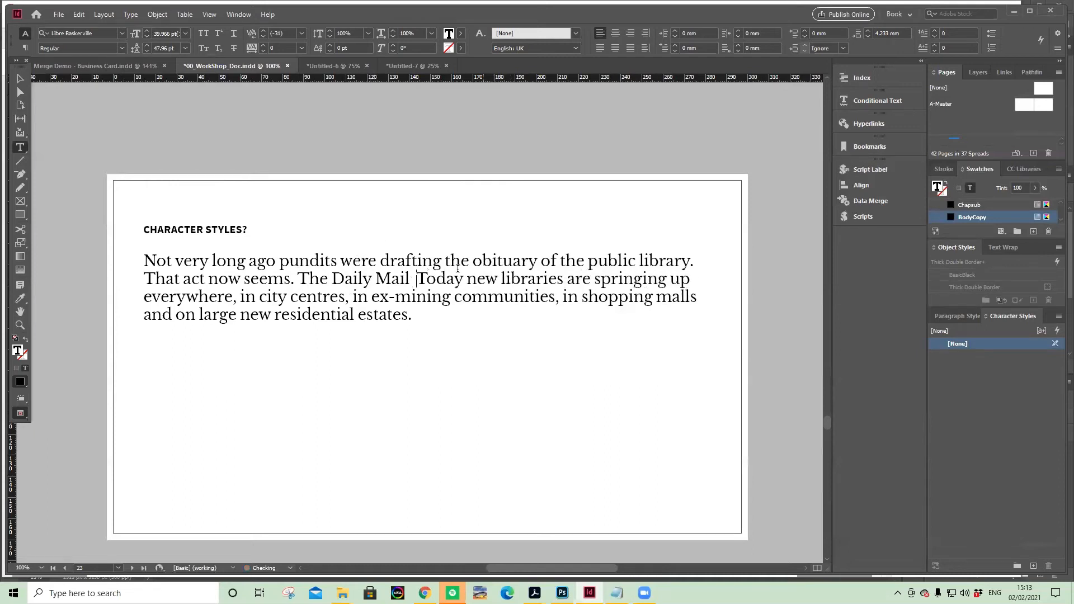
Create a new character style from the text "The Daily Mail" with the font style set to Italic
{"action": "left_click_drag", "start_coordinate": [412, 278], "coordinate": [298, 278]}
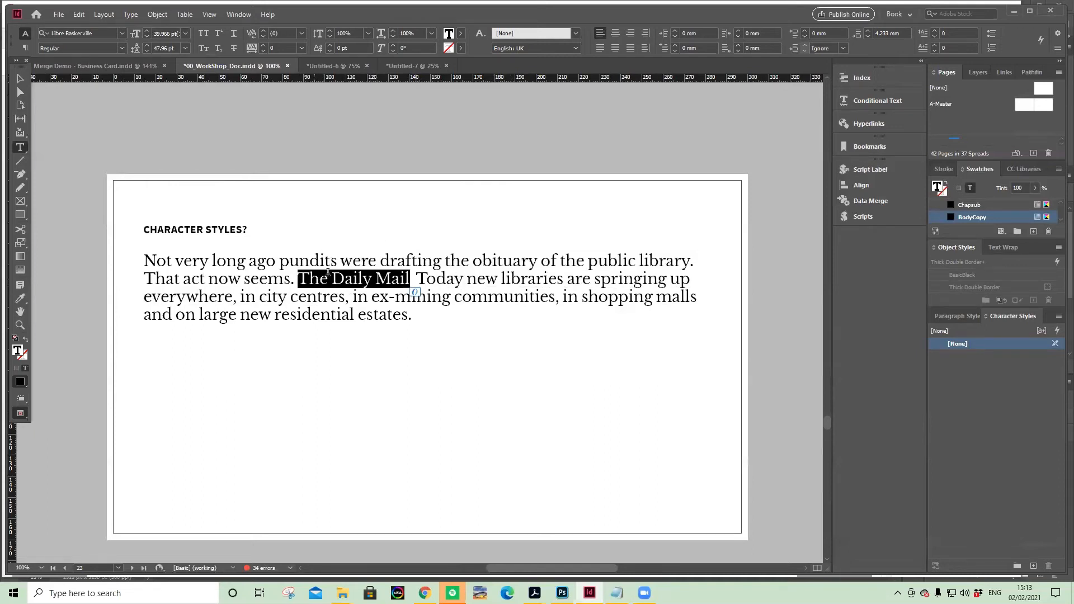
{"action": "left_click", "coordinate": [1058, 317]}
{"action": "left_click", "coordinate": [938, 321]}
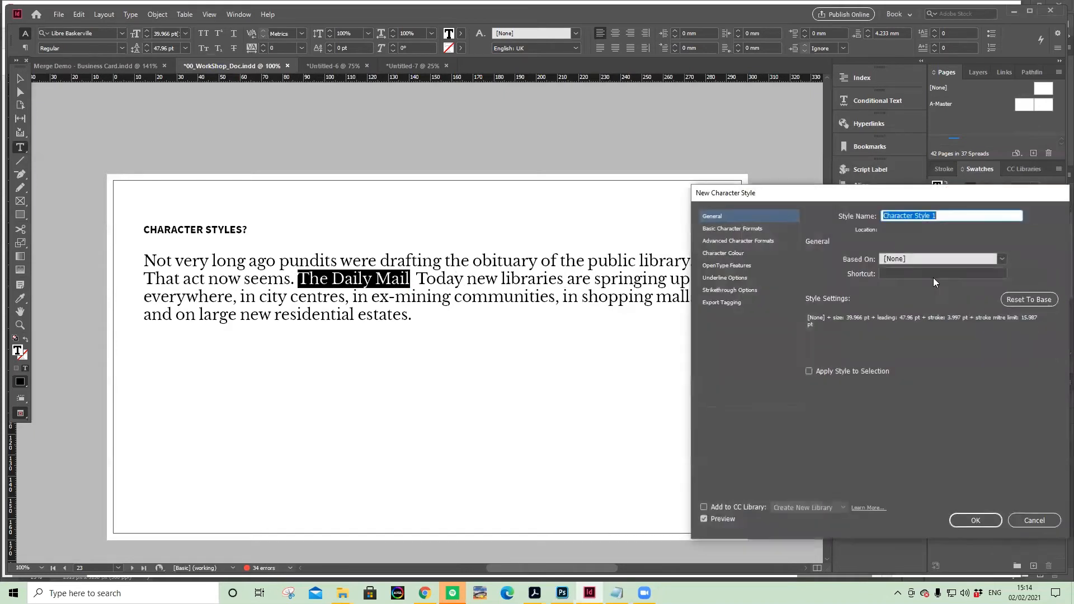
{"action": "left_click", "coordinate": [733, 229]}
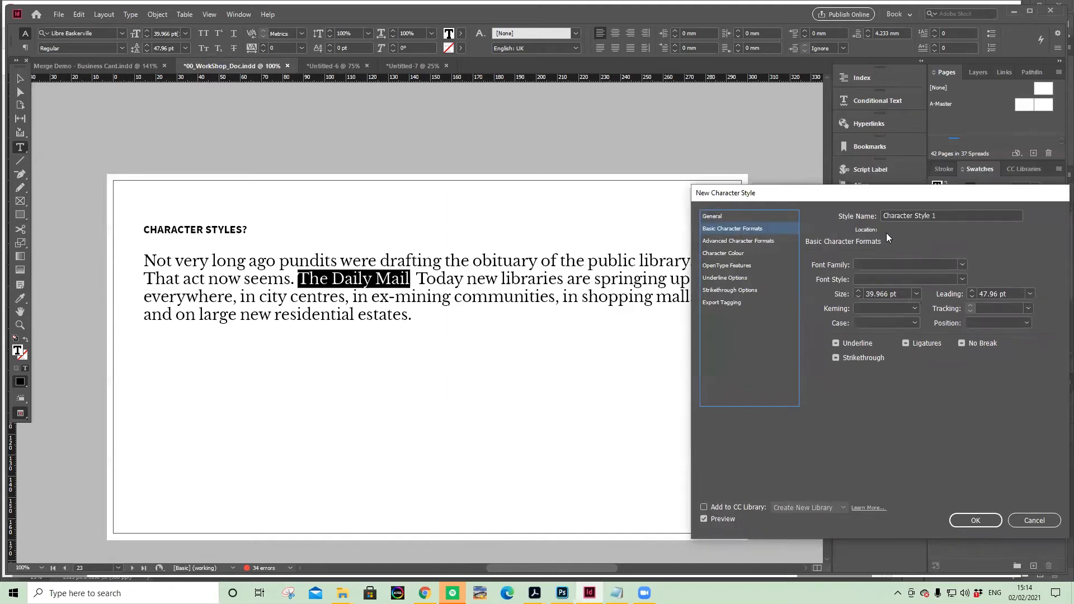
{"action": "left_click", "coordinate": [863, 279]}
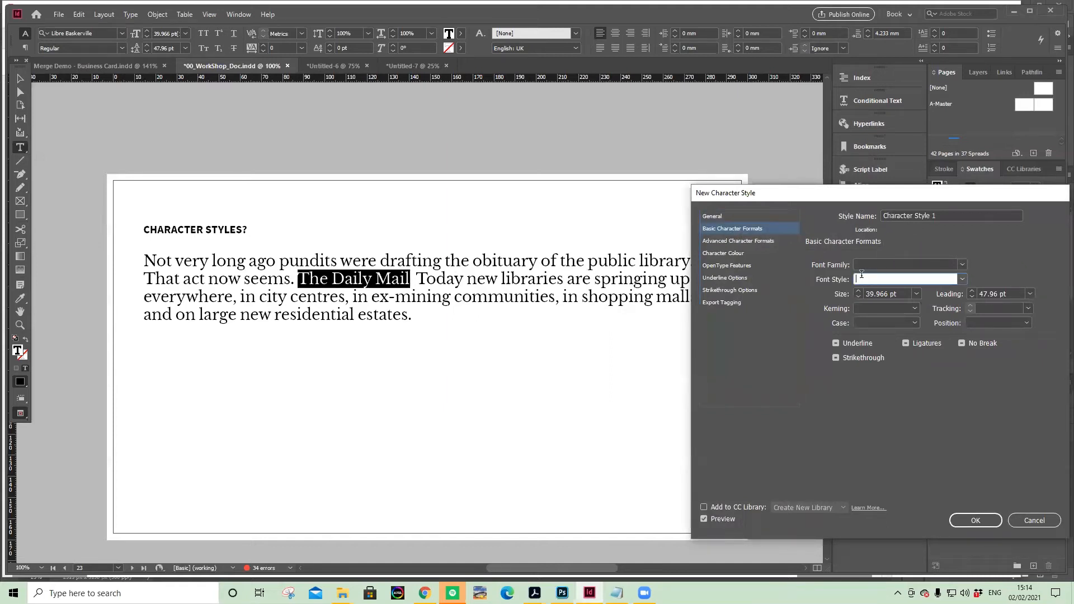
{"action": "key", "text": "BackSpace"}
{"action": "type", "text": "Italic"}
{"action": "key", "text": "Return"}
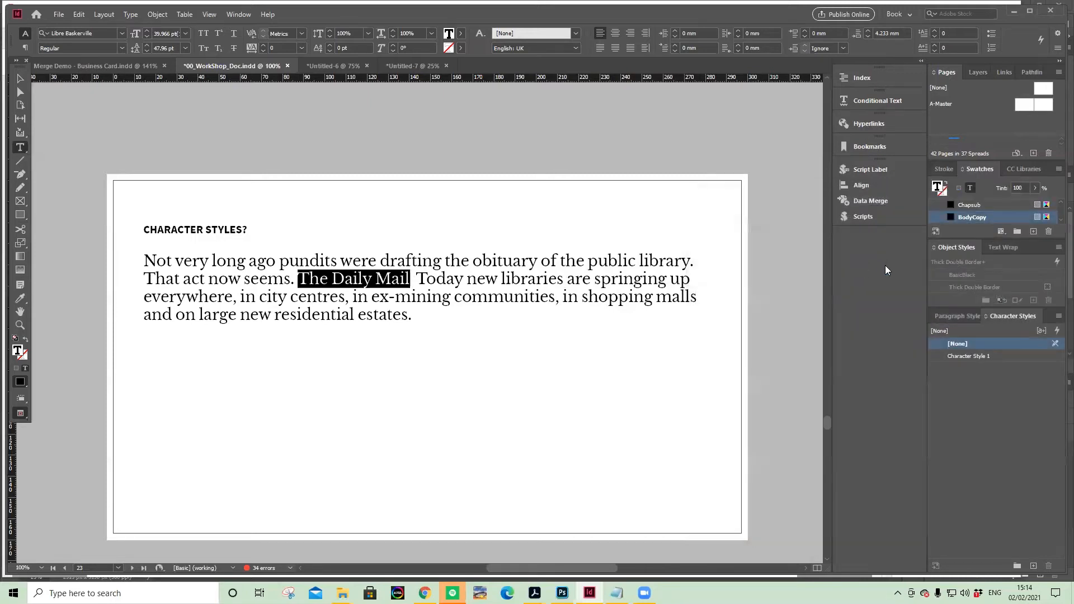
Apply the new character style to "The Daily Mail" and rename the style Italic
{"action": "left_click", "coordinate": [1004, 359]}
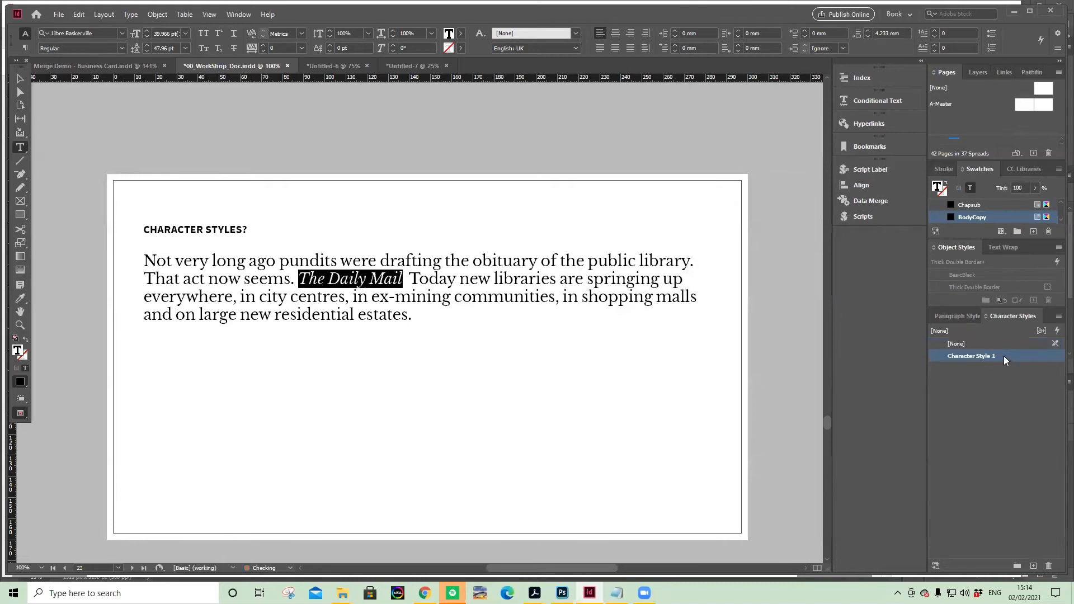
{"action": "left_click", "coordinate": [1012, 356]}
{"action": "double_click", "coordinate": [1031, 353]}
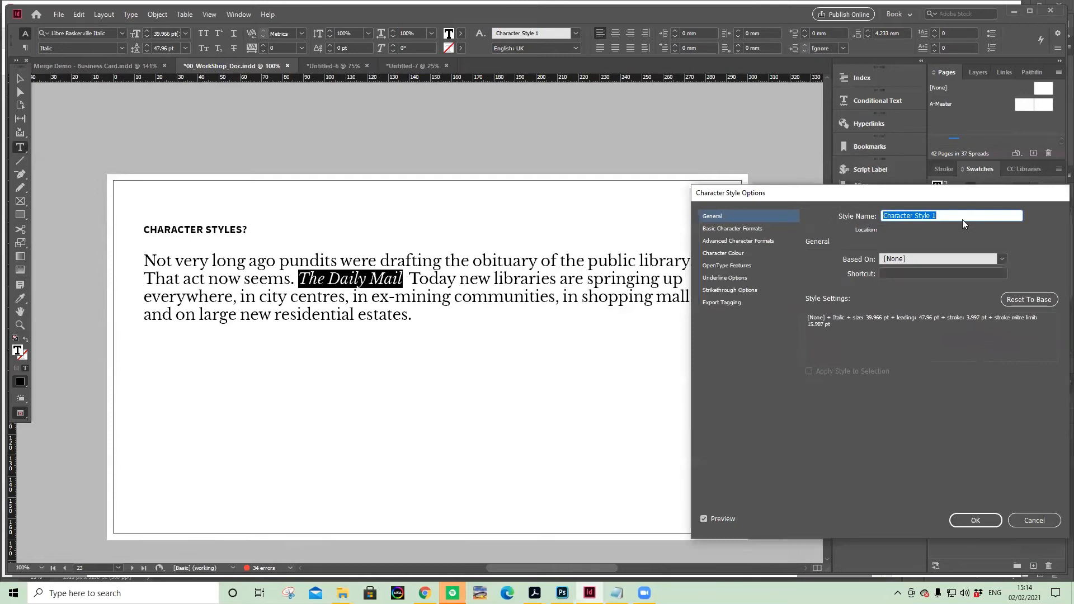
{"action": "key", "text": "BackSpace"}
{"action": "left_click", "coordinate": [974, 521]}
{"action": "left_click", "coordinate": [391, 408]}
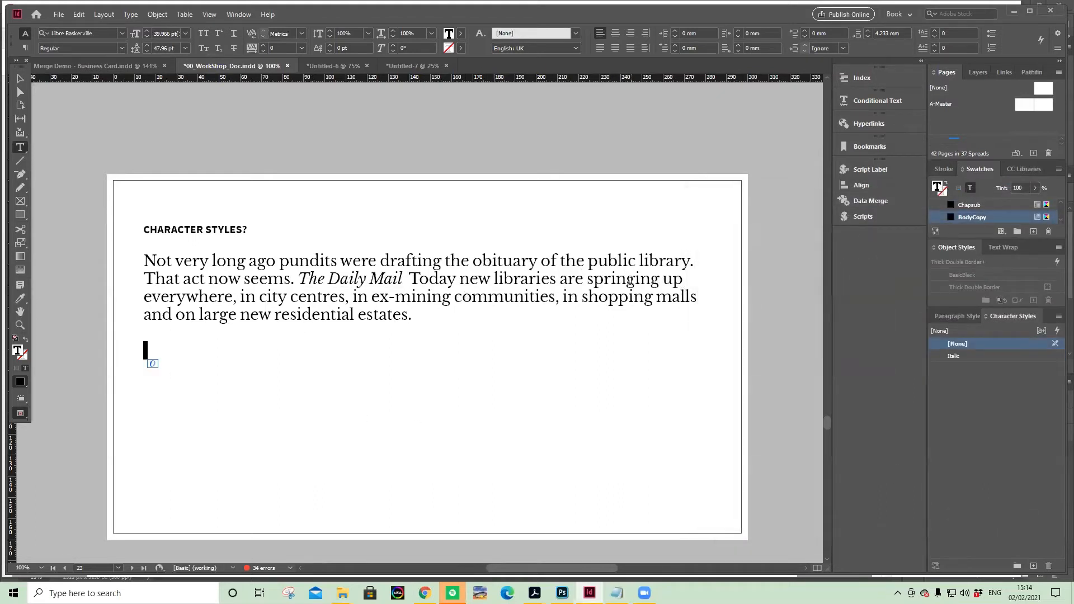
Create a new character style from the word "communities" with the font style set to Bold
{"action": "double_click", "coordinate": [513, 298]}
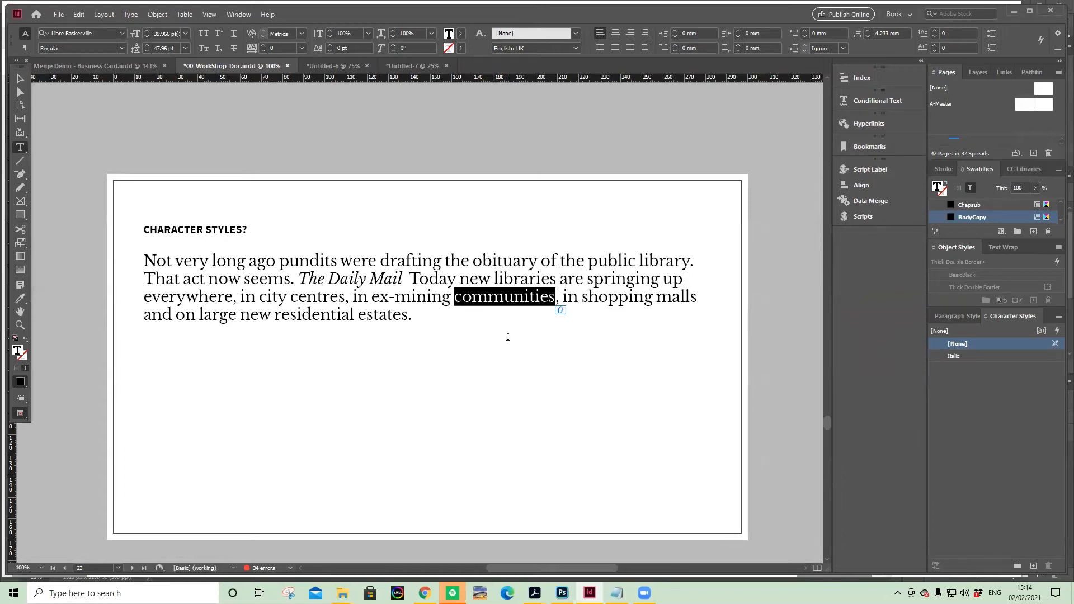
{"action": "left_click", "coordinate": [1058, 317]}
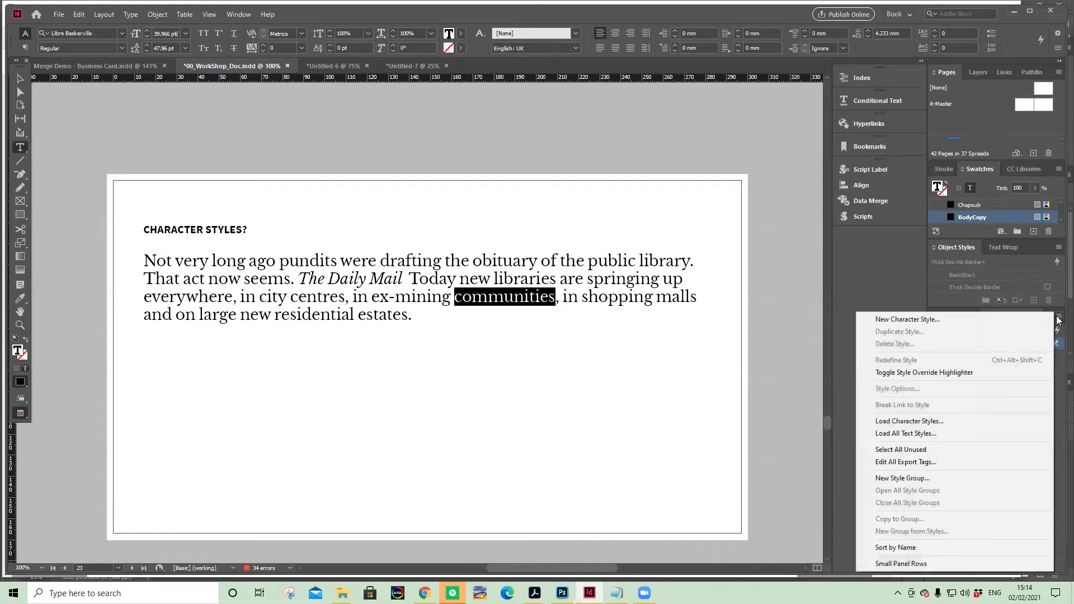
{"action": "left_click", "coordinate": [946, 318]}
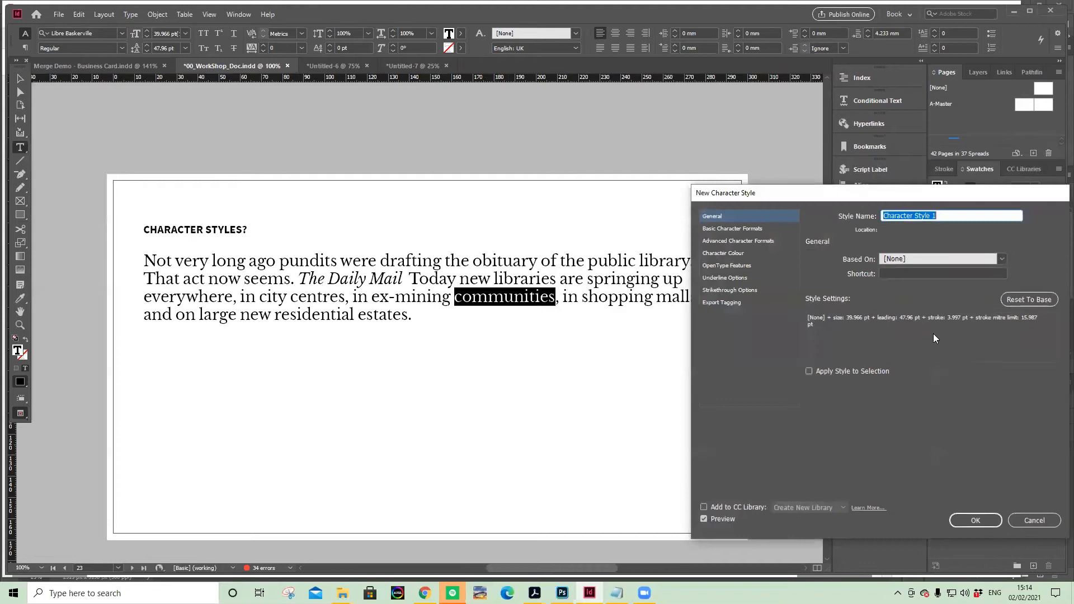
{"action": "left_click", "coordinate": [742, 228]}
{"action": "left_click", "coordinate": [871, 280]}
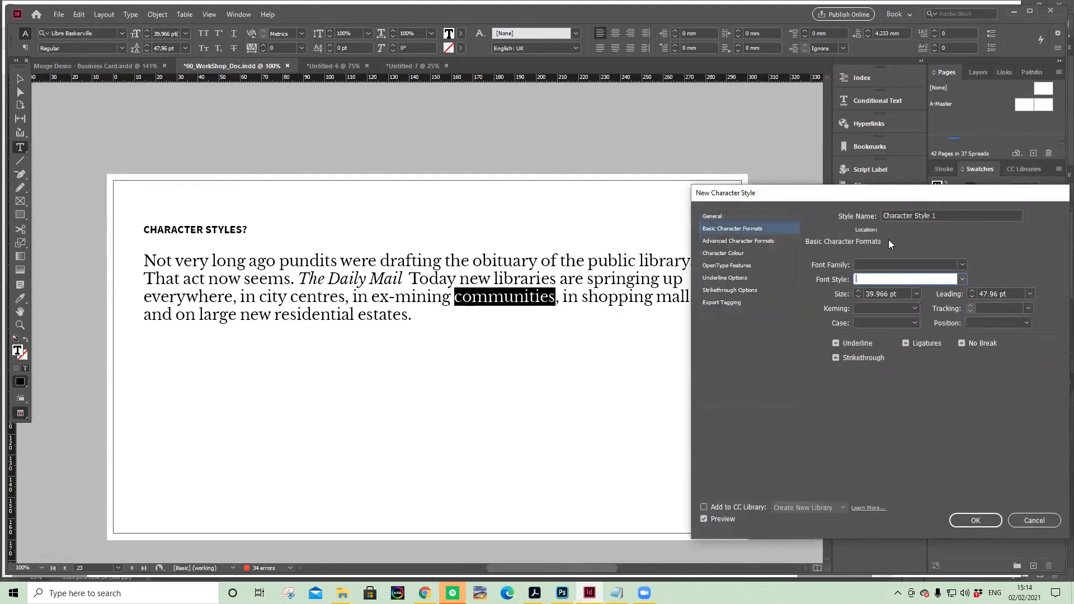
{"action": "type", "text": "Bold"}
{"action": "key", "text": "Return"}
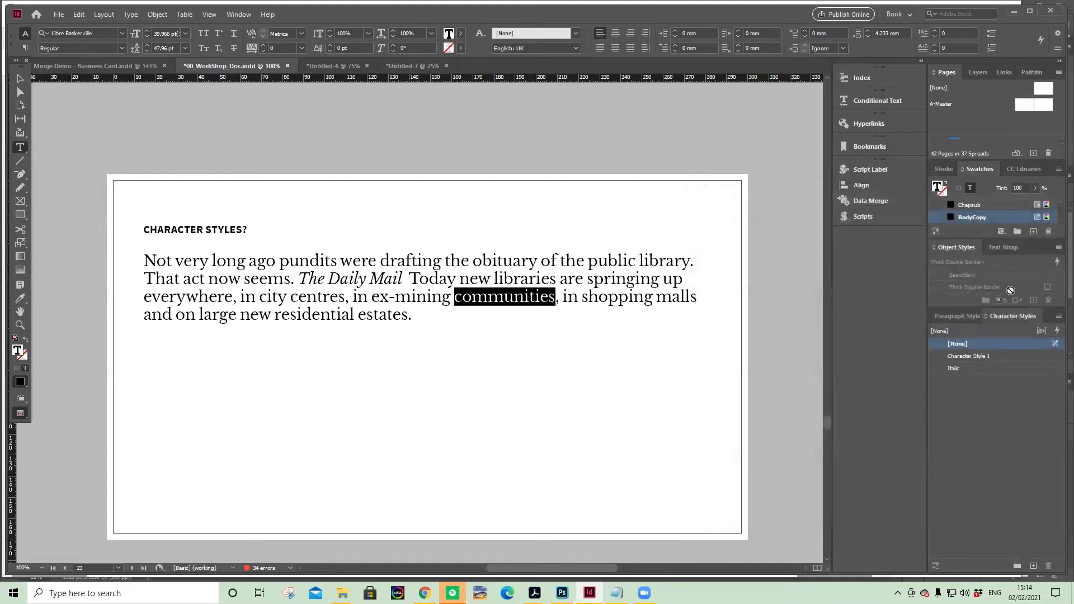
Apply the new character style to "communities" and rename the style bold
{"action": "double_click", "coordinate": [1013, 357]}
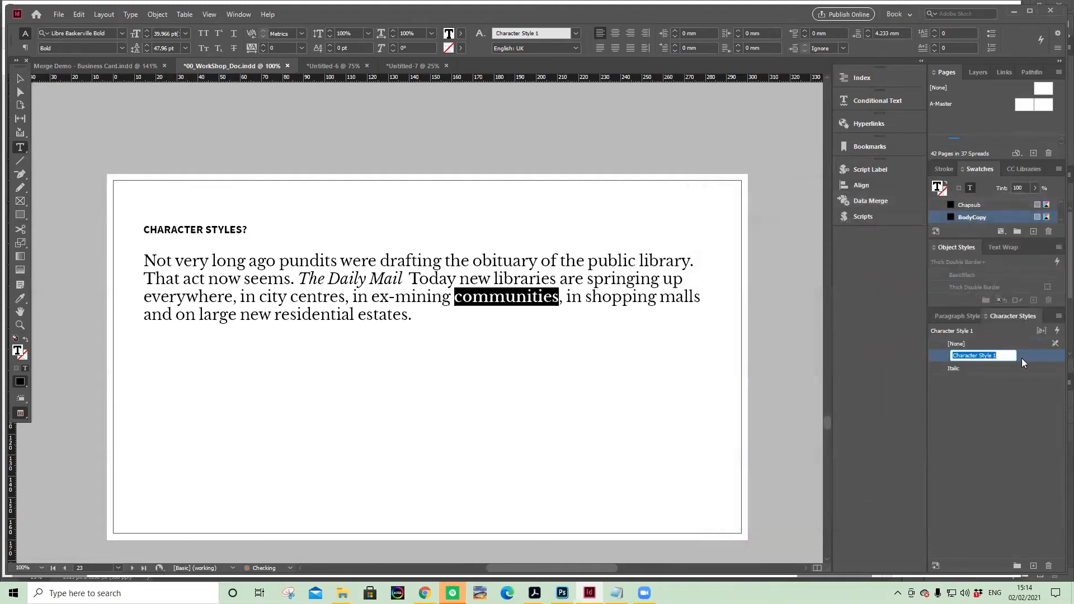
{"action": "type", "text": "bold"}
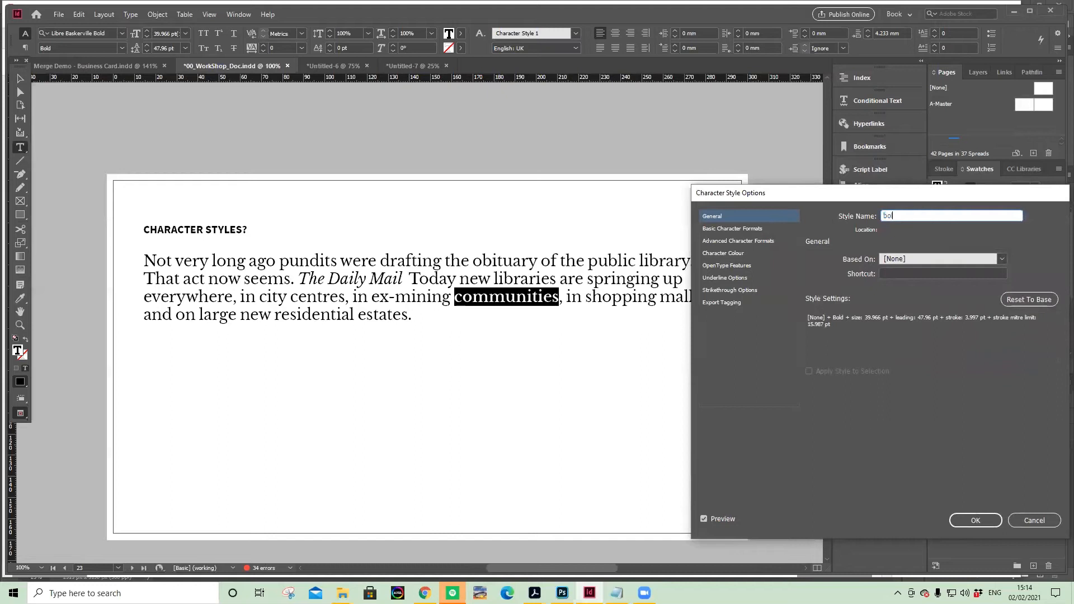
{"action": "key", "text": "Return"}
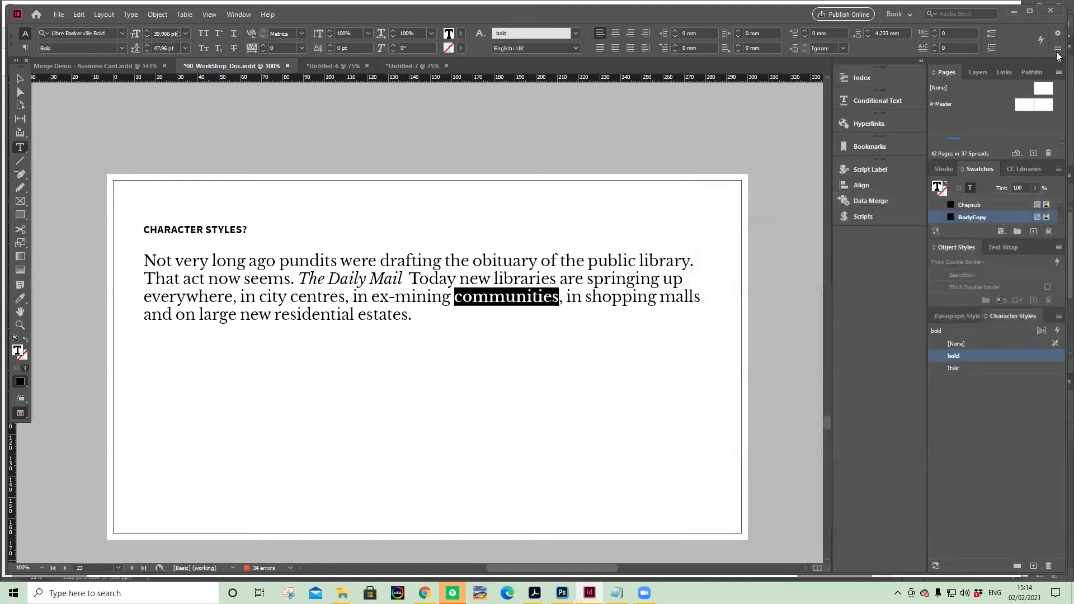
{"action": "left_click", "coordinate": [539, 422]}
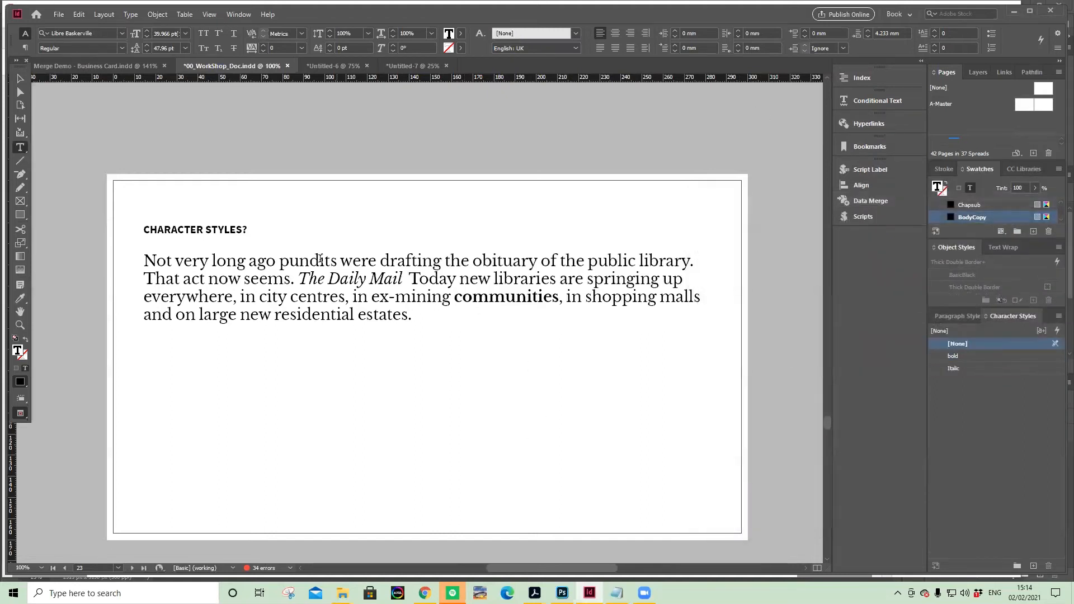
Apply the bold character style to the words "malls" and "estates"
{"action": "double_click", "coordinate": [676, 300]}
{"action": "left_click", "coordinate": [979, 356]}
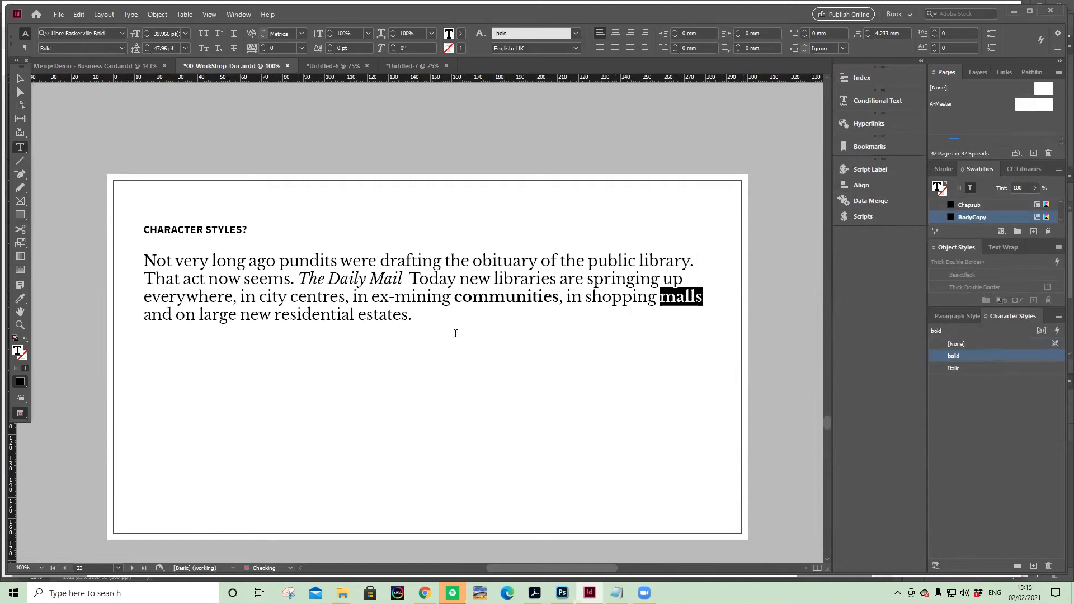
{"action": "double_click", "coordinate": [383, 314]}
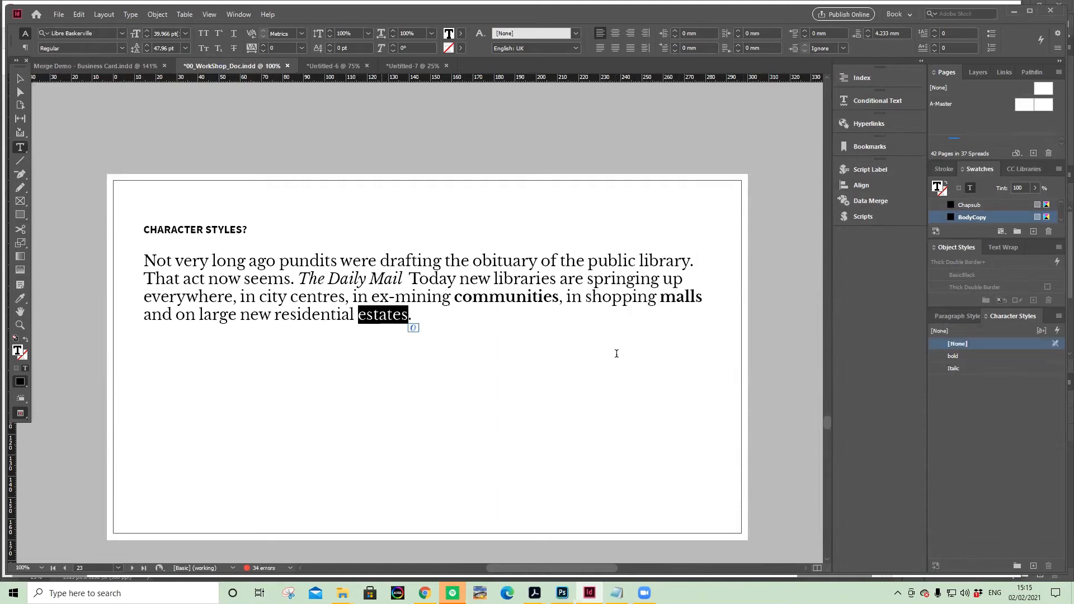
{"action": "left_click", "coordinate": [971, 357]}
{"action": "left_click", "coordinate": [638, 413]}
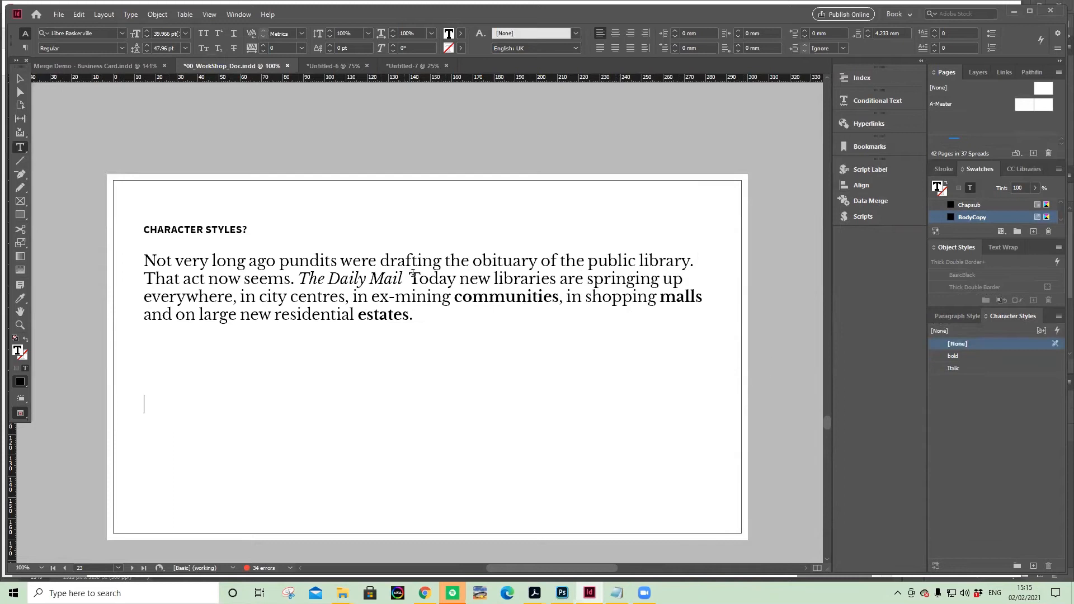
{"action": "left_click", "coordinate": [609, 436]}
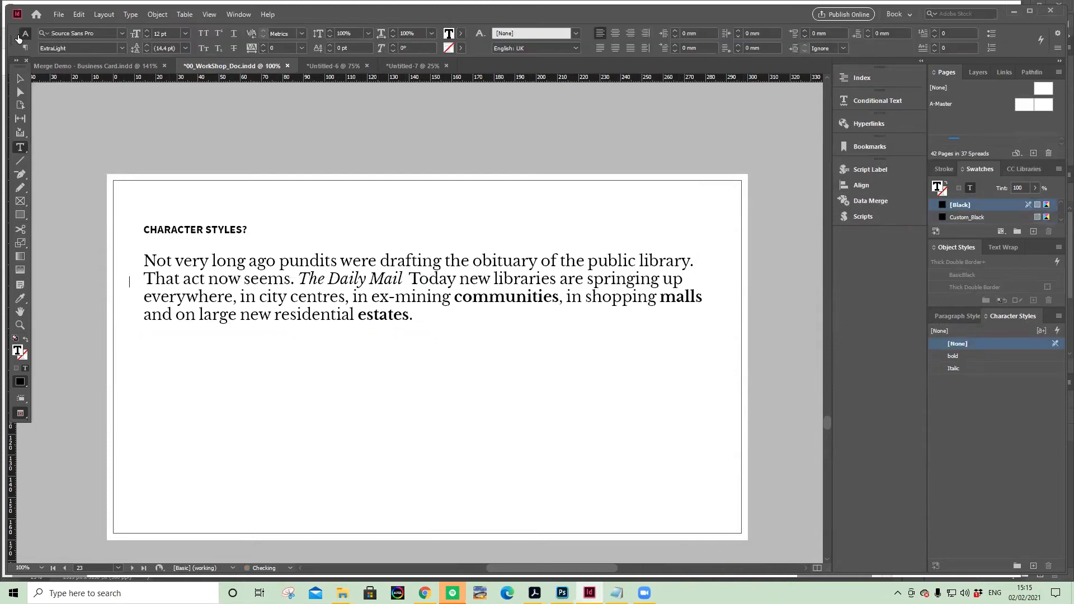
{"action": "key", "text": "v"}
{"action": "left_click", "coordinate": [399, 375]}
{"action": "left_click", "coordinate": [106, 327]}
{"action": "left_click", "coordinate": [142, 334]}
{"action": "left_click", "coordinate": [144, 325]}
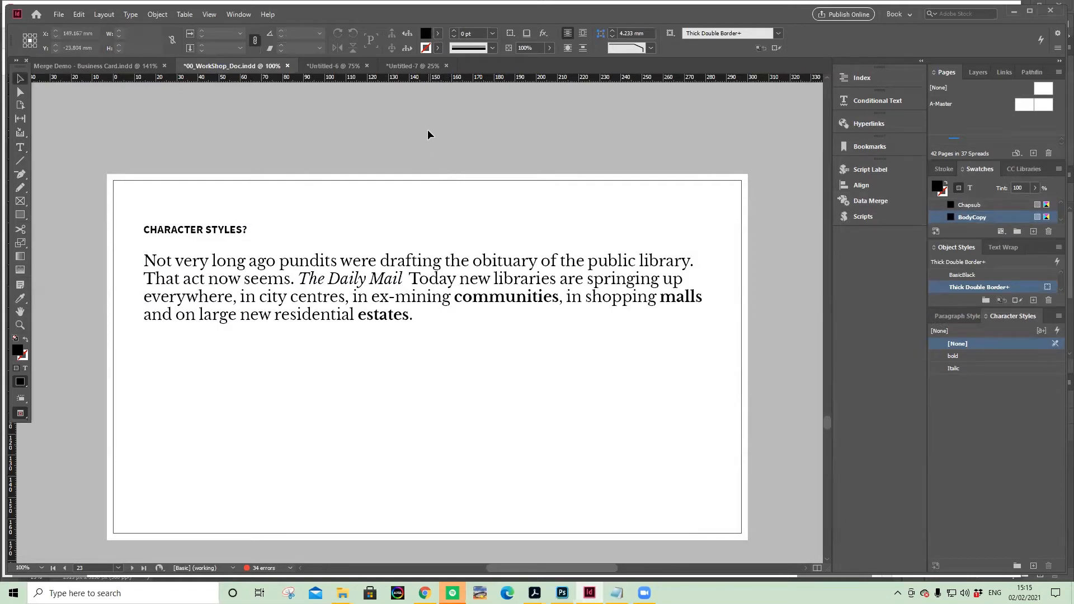
{"action": "double_click", "coordinate": [527, 295]}
{"action": "double_click", "coordinate": [525, 295]}
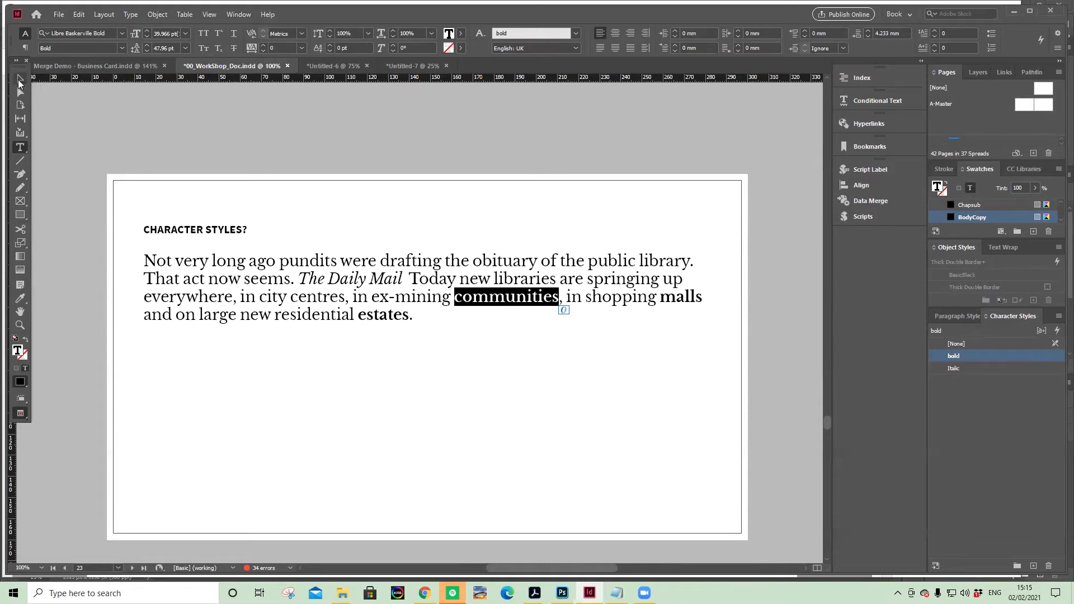
{"action": "key", "text": "Escape"}
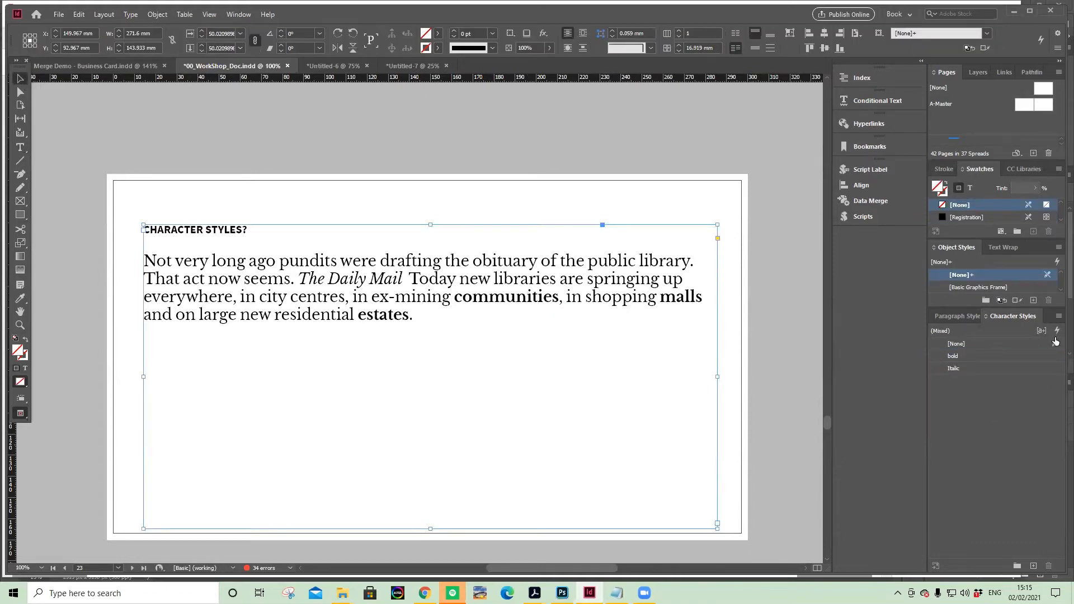
{"action": "double_click", "coordinate": [987, 356]}
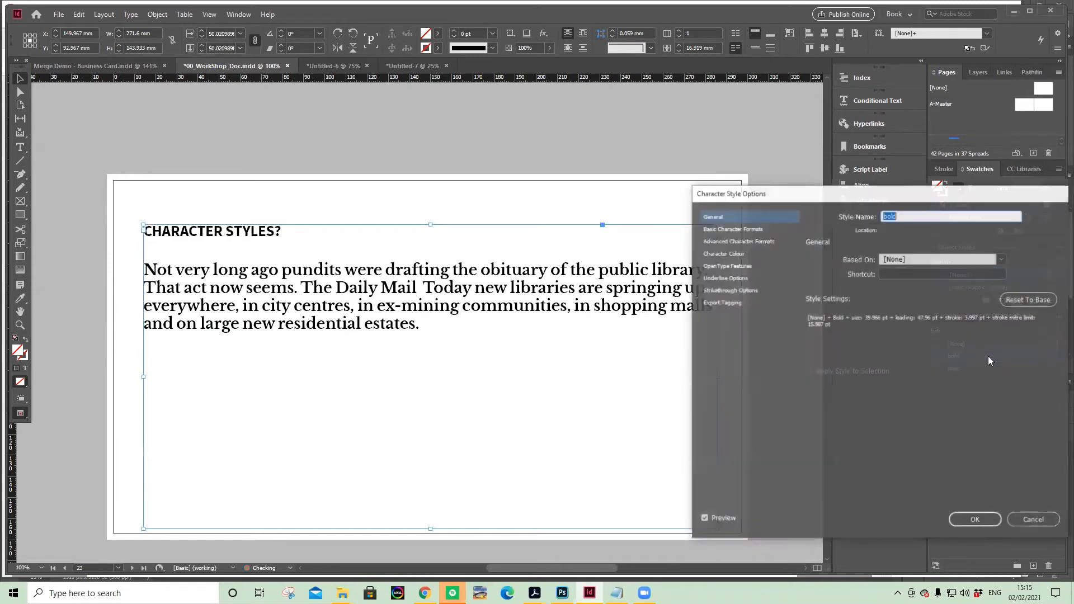
{"action": "left_click", "coordinate": [1039, 522]}
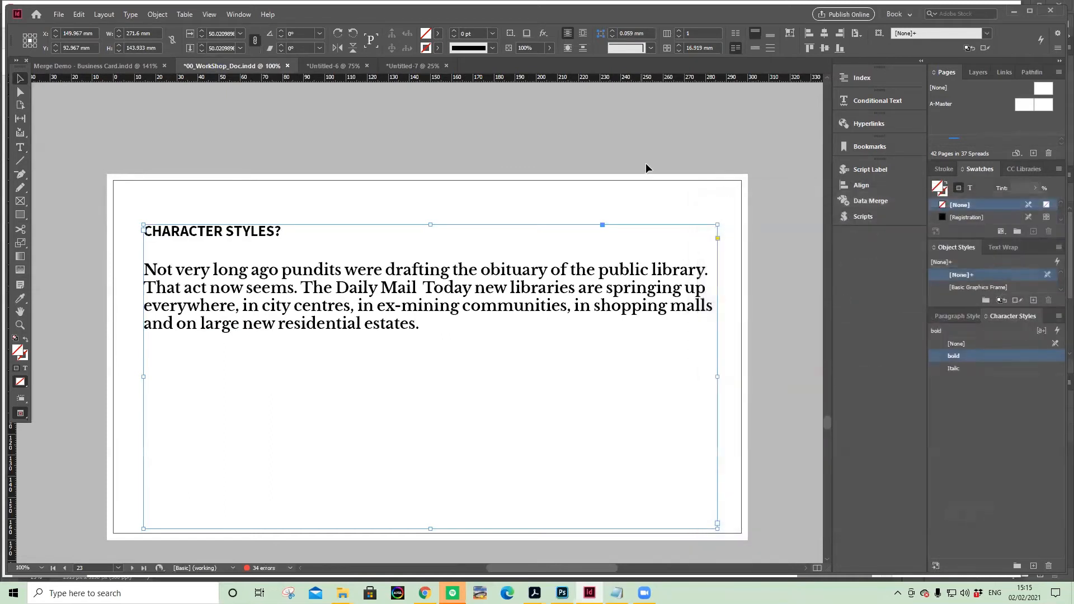
{"action": "left_click", "coordinate": [622, 180]}
Turn on strikethrough in the bold character style with a weight of 40 pt and save the change
{"action": "double_click", "coordinate": [975, 356]}
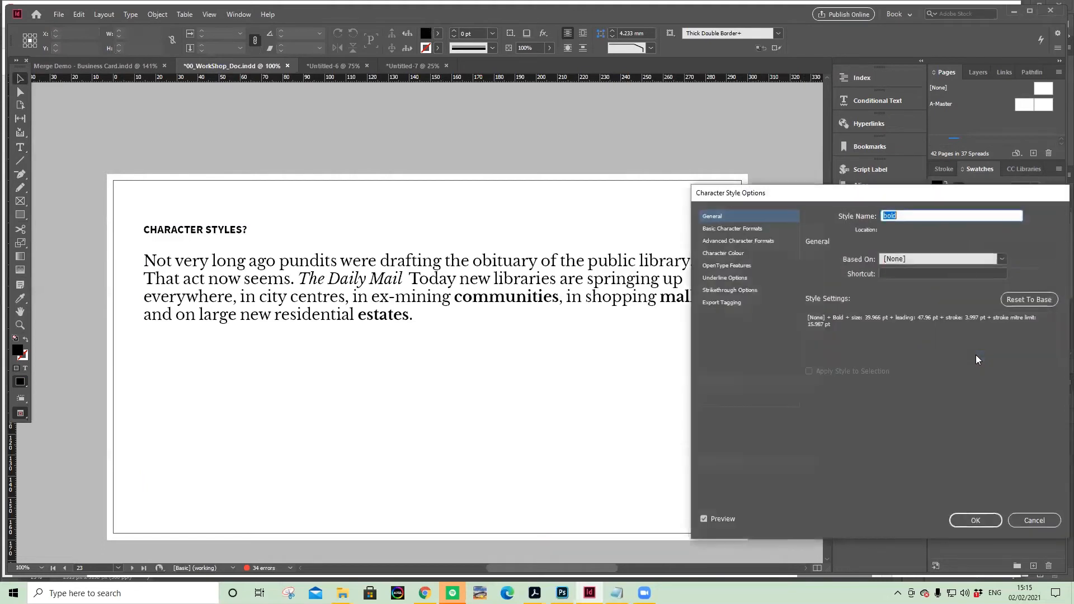
{"action": "left_click", "coordinate": [732, 290]}
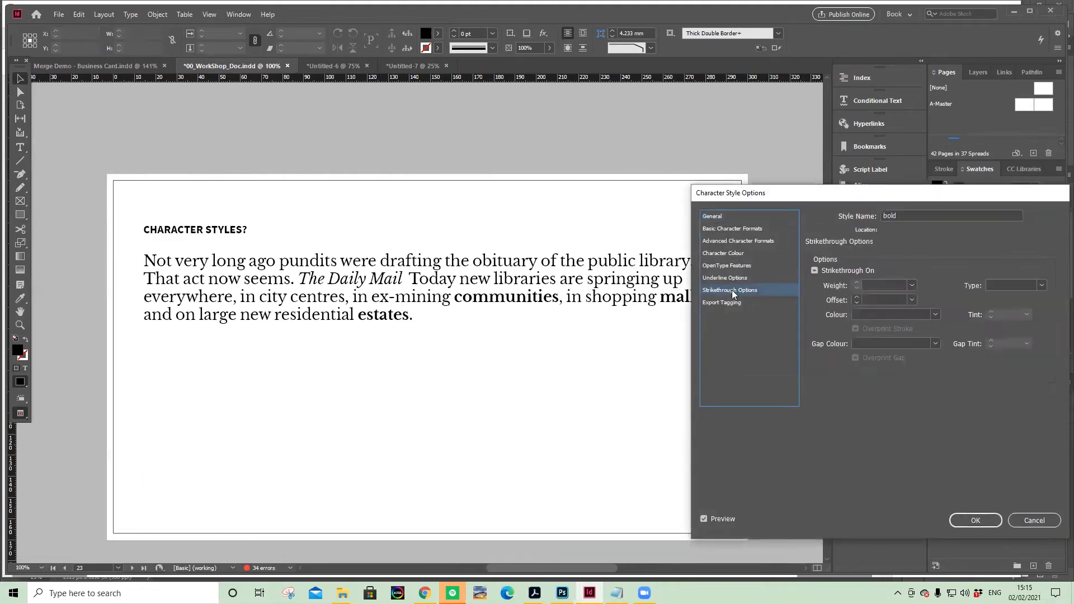
{"action": "left_click", "coordinate": [814, 270]}
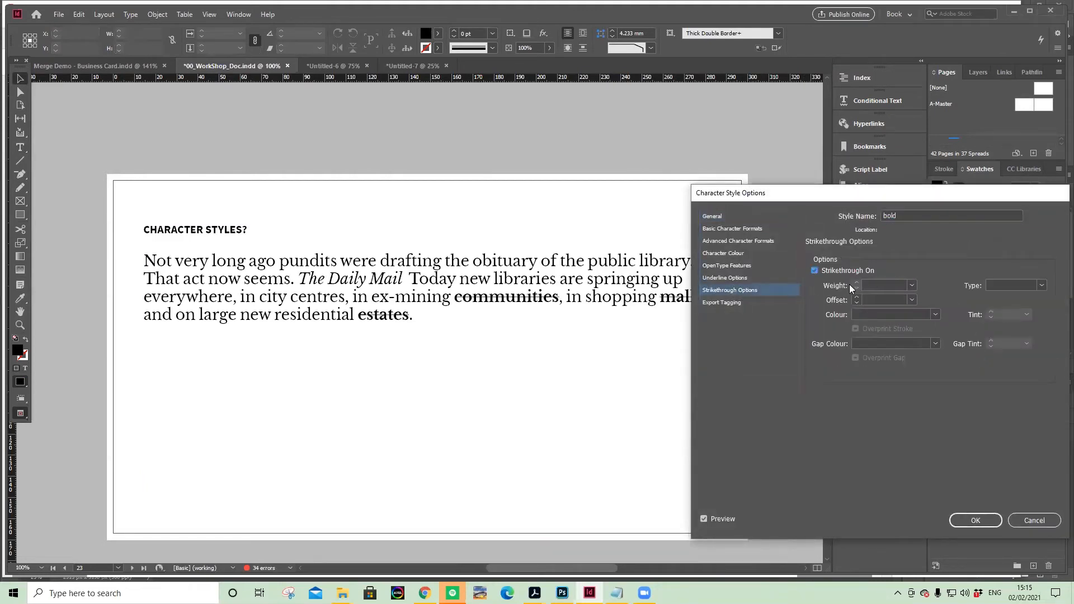
{"action": "left_click", "coordinate": [895, 286]}
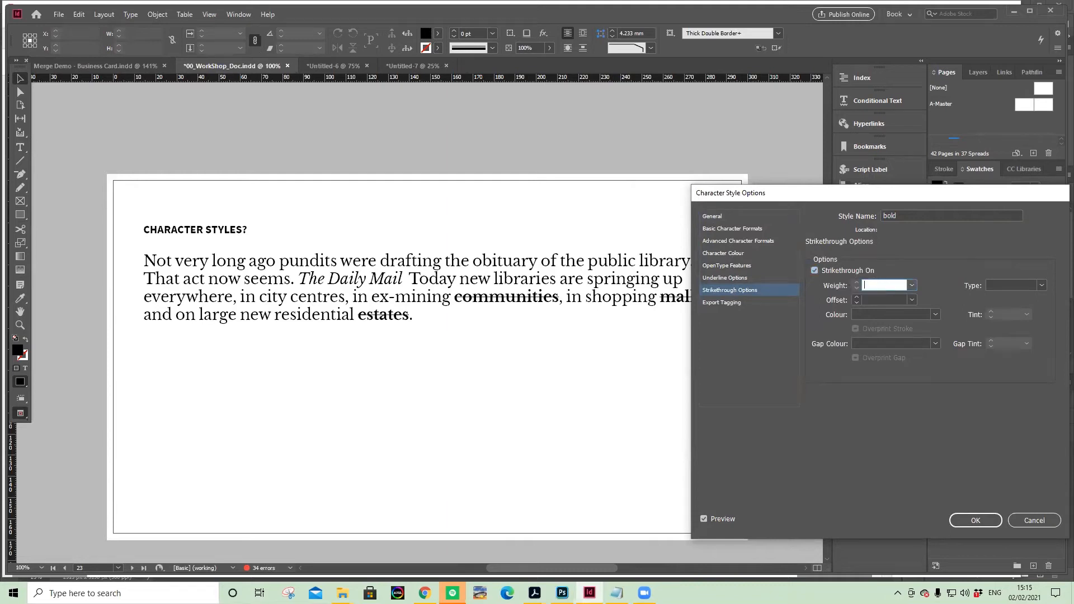
{"action": "type", "text": "20"}
{"action": "key", "text": "Return"}
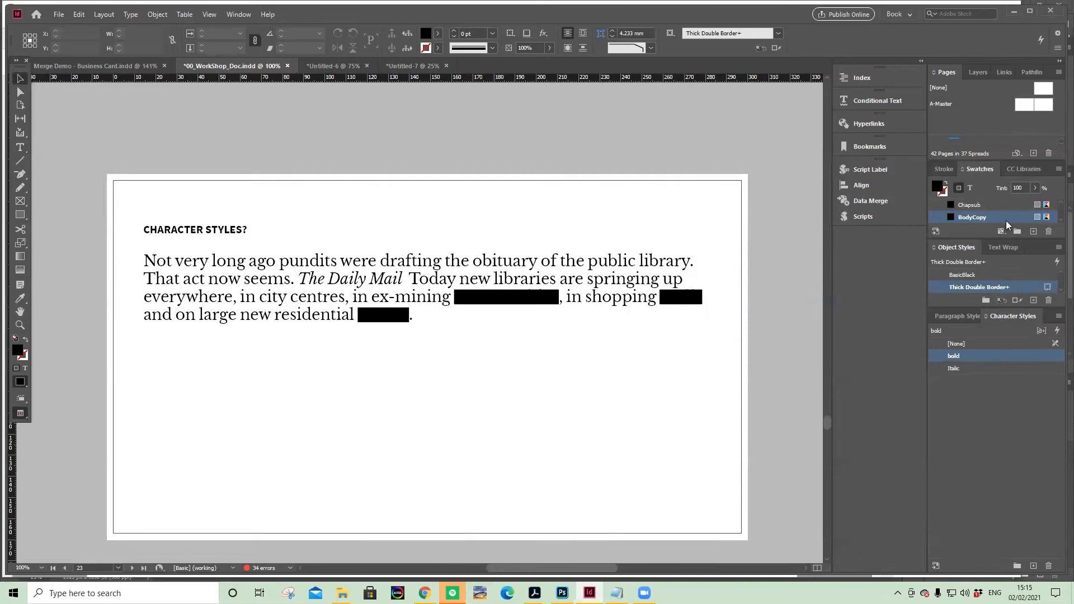
Set the bold style's character colour to Chapter_BG with Overprint Fill on and save the style
{"action": "double_click", "coordinate": [1005, 356]}
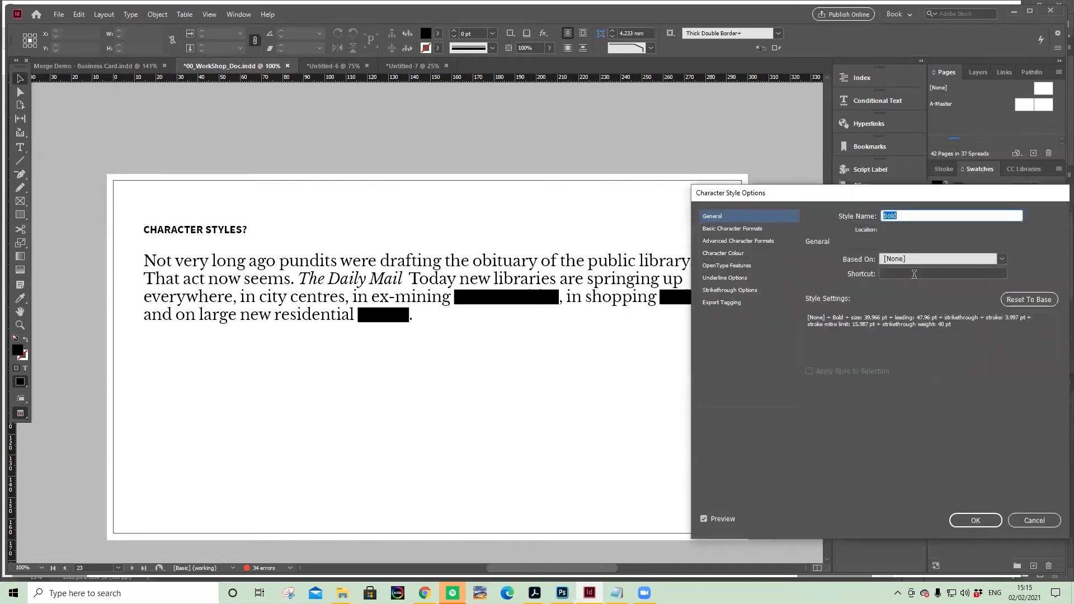
{"action": "left_click", "coordinate": [734, 255]}
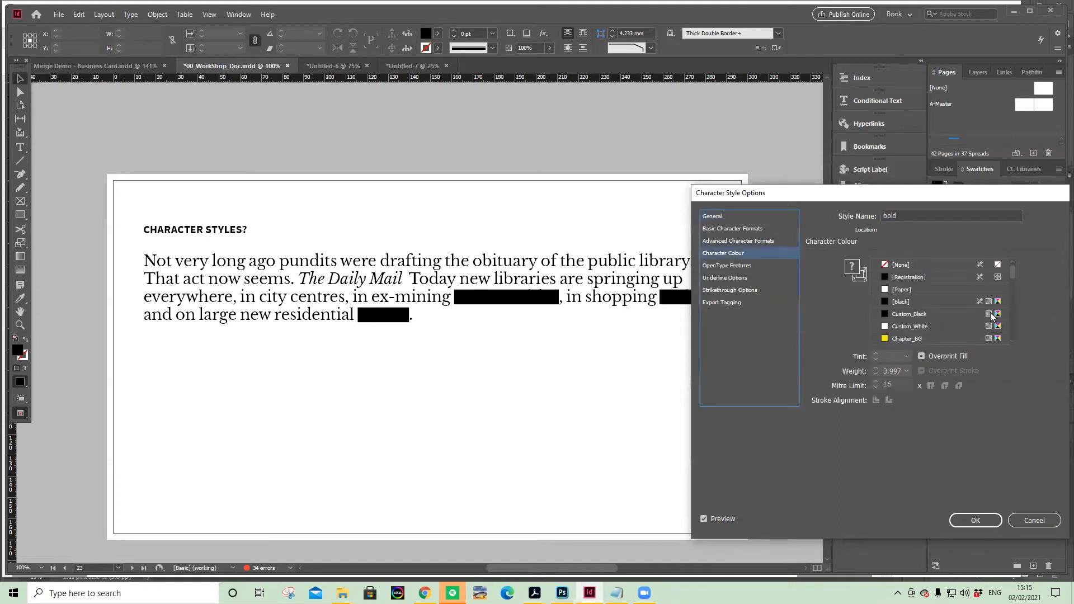
{"action": "left_click", "coordinate": [911, 339]}
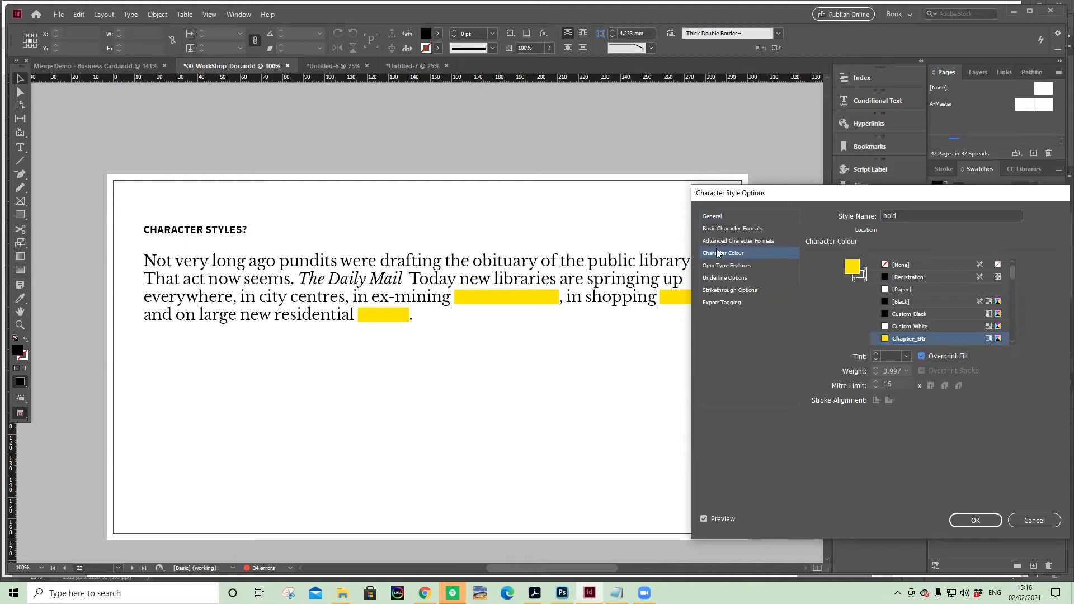
{"action": "left_click", "coordinate": [744, 241]}
{"action": "left_click", "coordinate": [747, 228]}
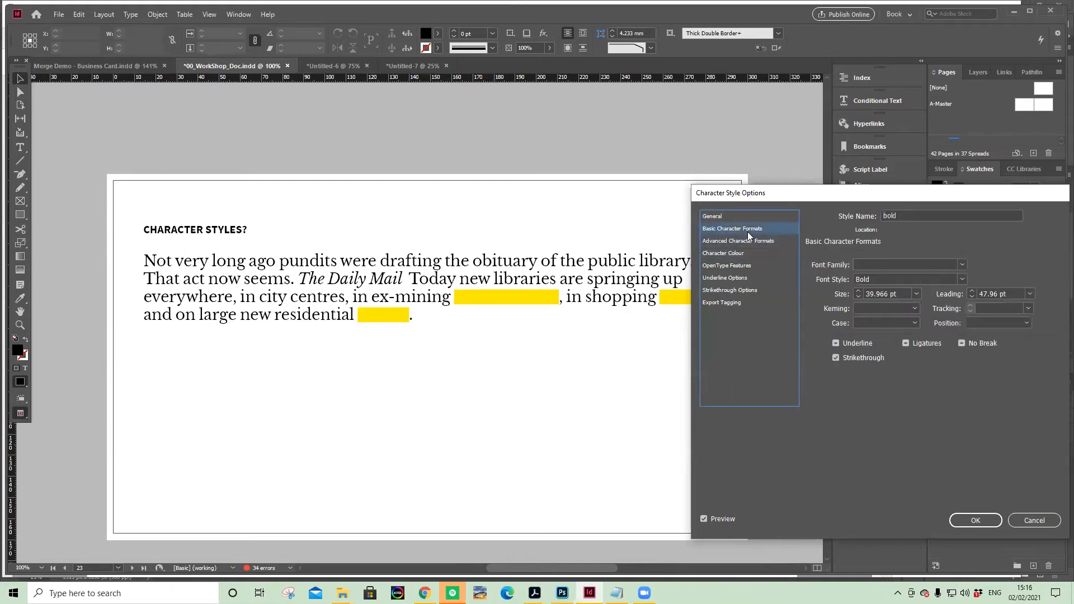
{"action": "left_click", "coordinate": [974, 521]}
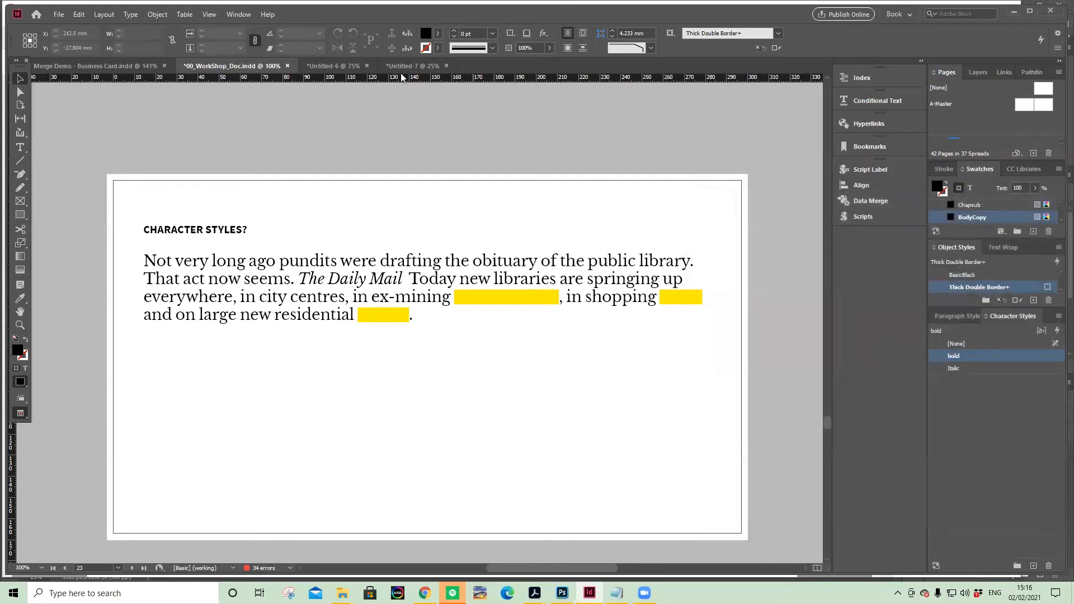
Open the Separations Preview beside the page and set its view to Separations
{"action": "left_click", "coordinate": [245, 14]}
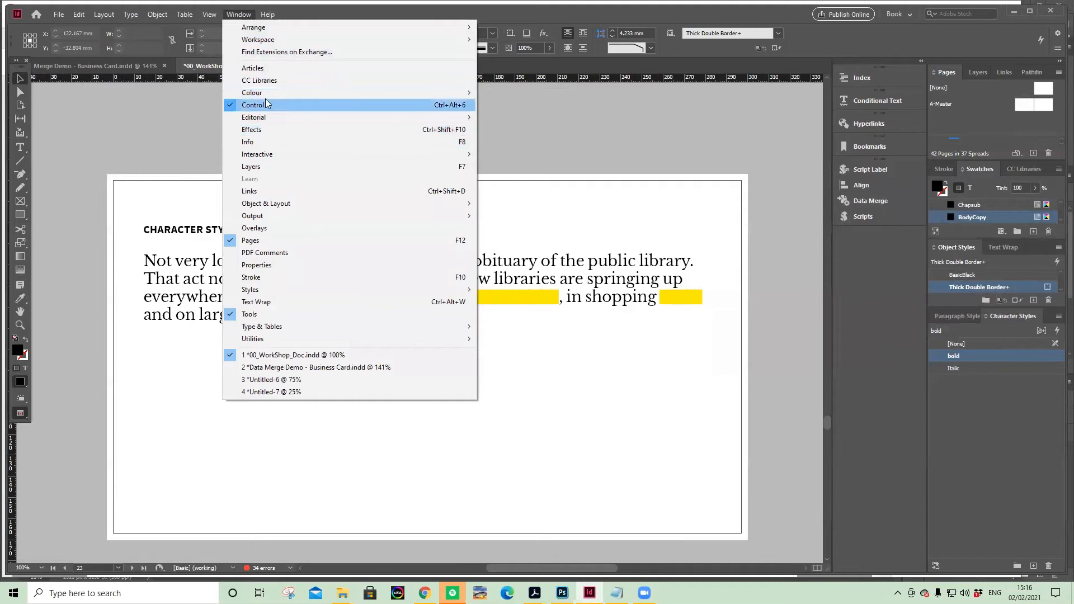
{"action": "mouse_move", "coordinate": [287, 216]}
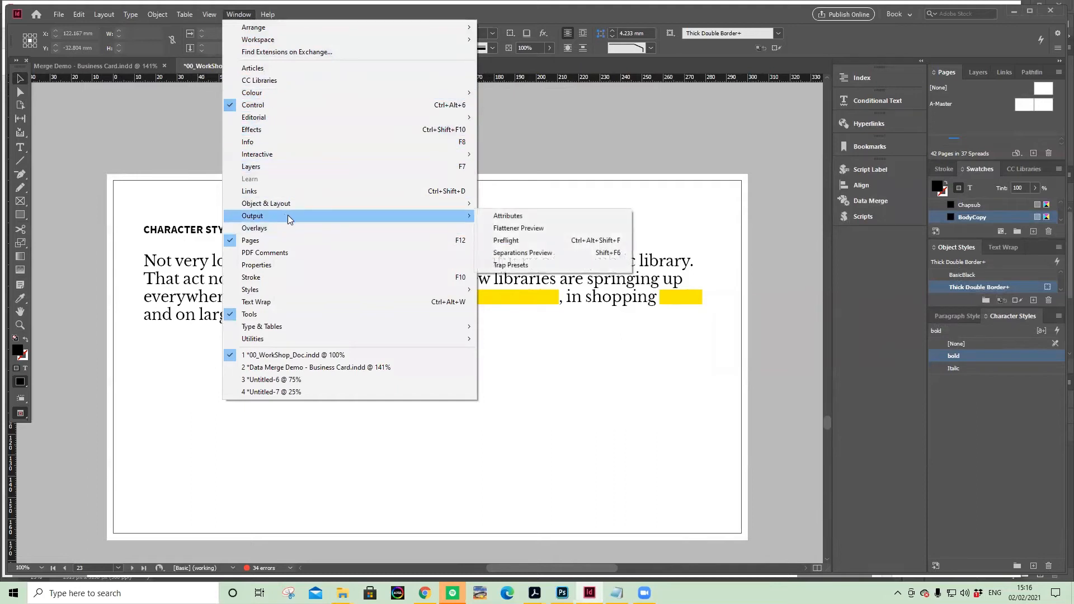
{"action": "left_click", "coordinate": [552, 253]}
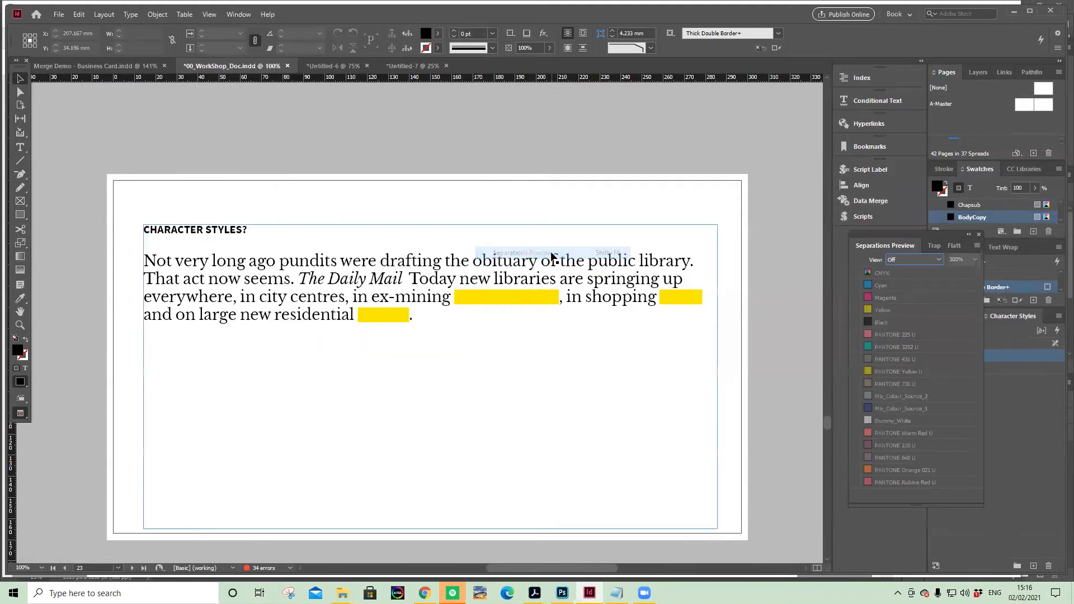
{"action": "left_click_drag", "start_coordinate": [894, 246], "coordinate": [875, 188]}
{"action": "left_click", "coordinate": [892, 202]}
{"action": "left_click", "coordinate": [891, 225]}
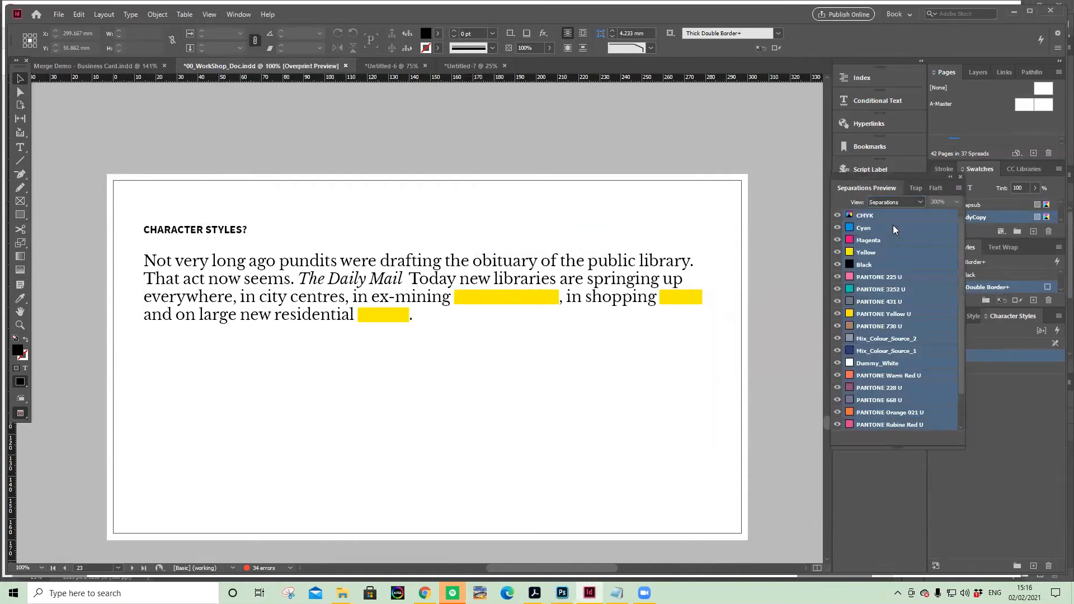
Switch the separations view off and on again to compare the struck-through words, and select the body text frame
{"action": "left_click", "coordinate": [890, 202]}
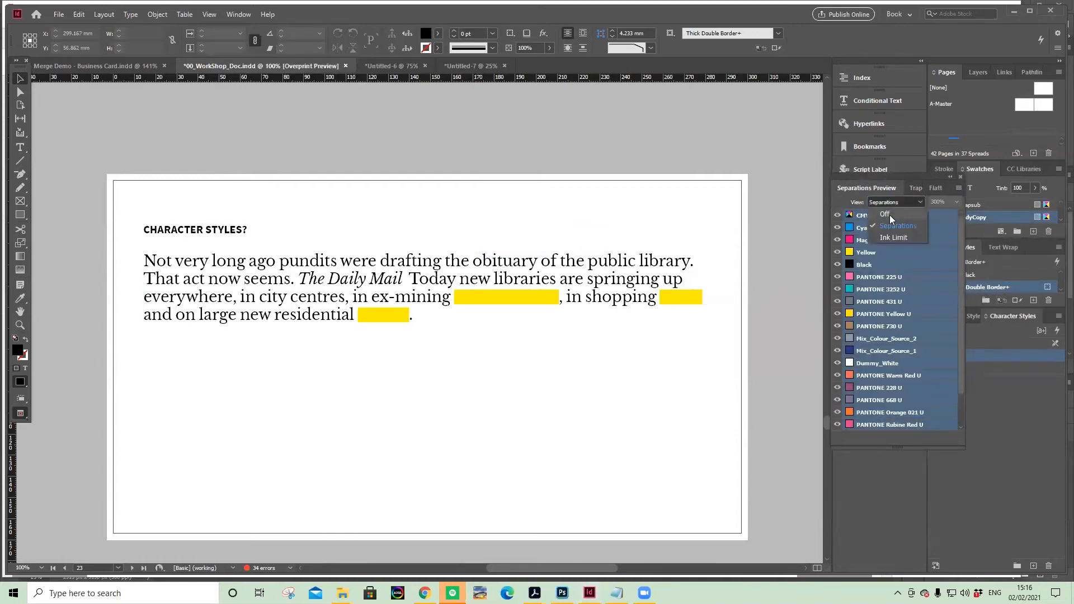
{"action": "left_click", "coordinate": [889, 214]}
{"action": "left_click", "coordinate": [895, 205]}
{"action": "left_click", "coordinate": [897, 226]}
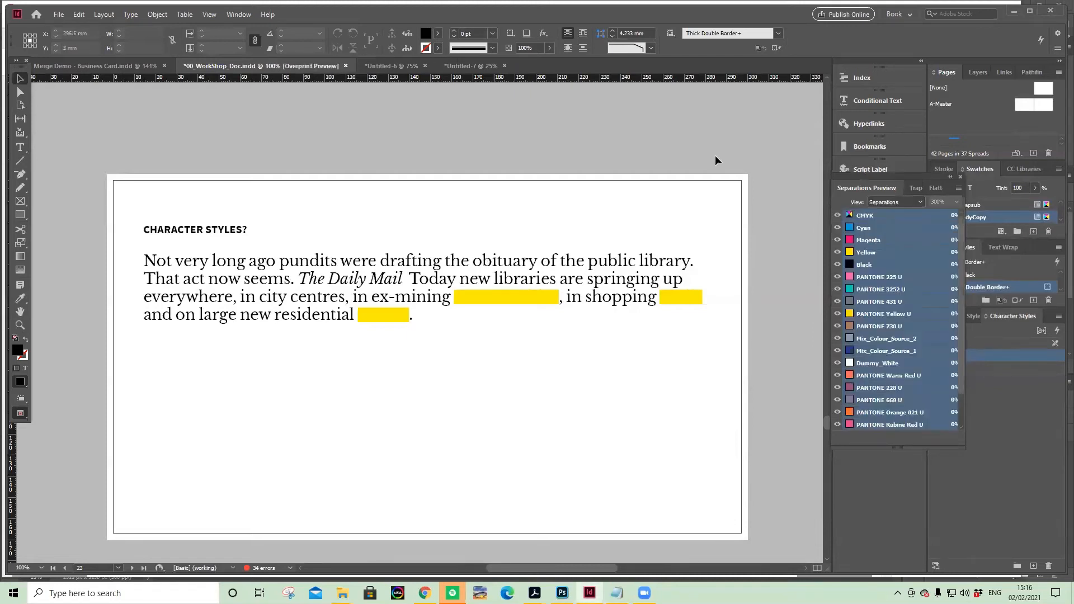
{"action": "left_click", "coordinate": [703, 302]}
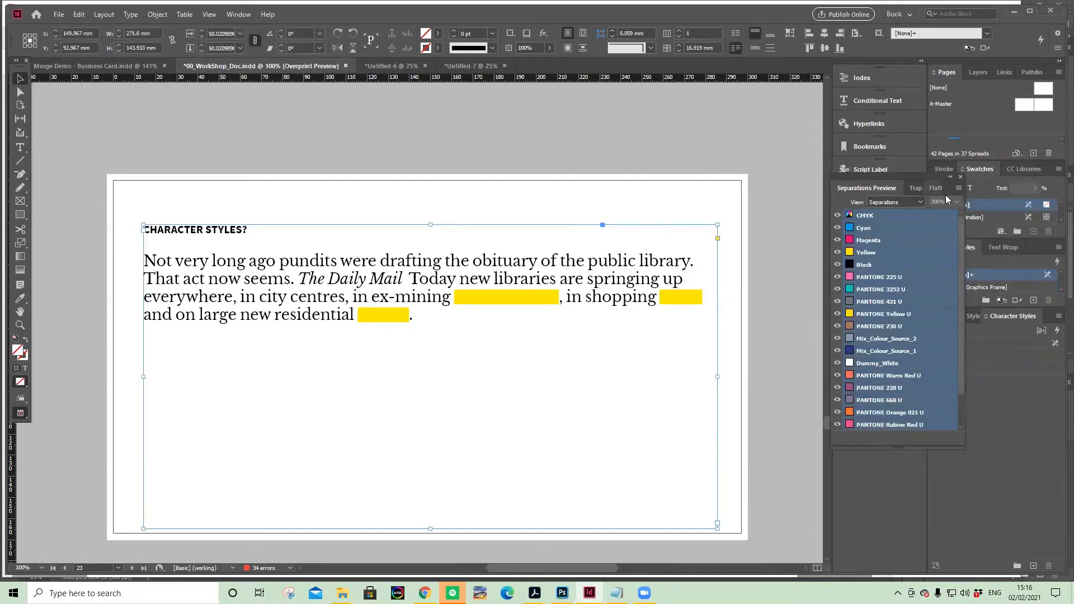
Deselect the text frame and close the Separations Preview
{"action": "left_click", "coordinate": [765, 175]}
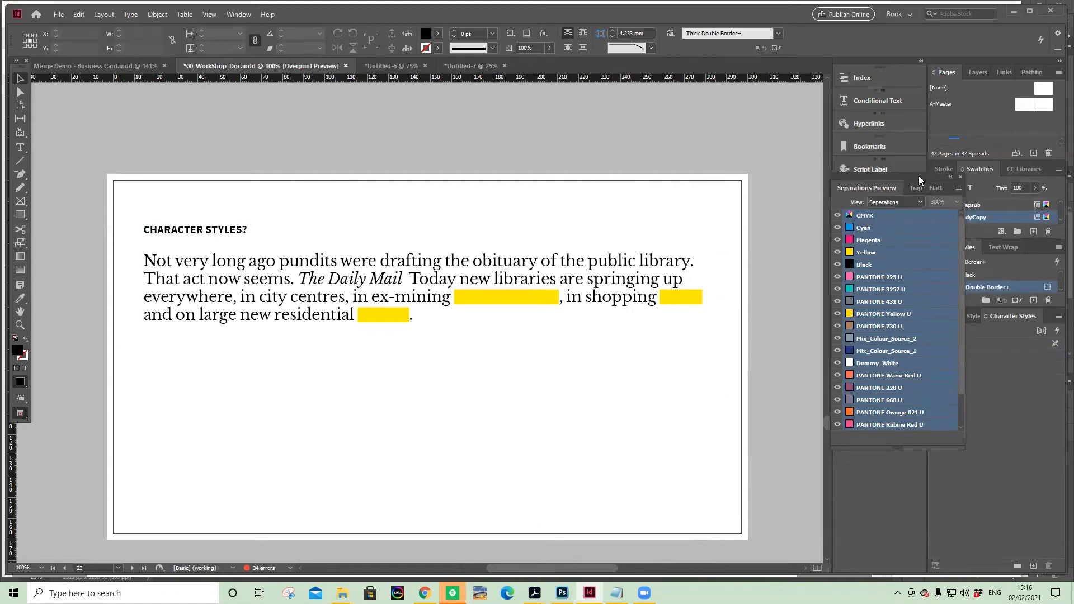
{"action": "left_click", "coordinate": [961, 177]}
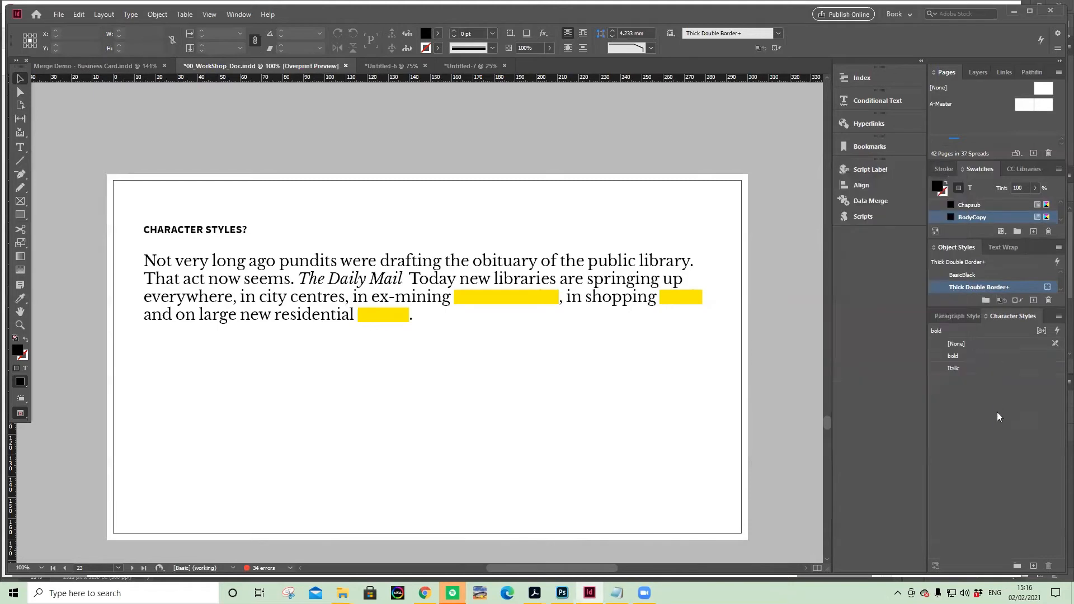
{"action": "double_click", "coordinate": [1017, 357]}
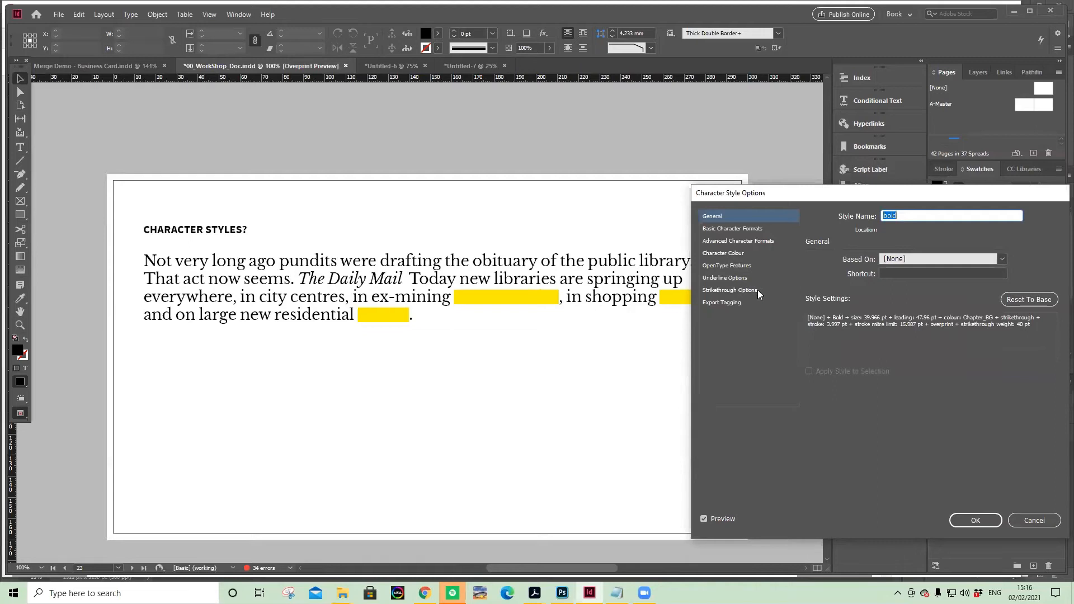
{"action": "left_click", "coordinate": [758, 290]}
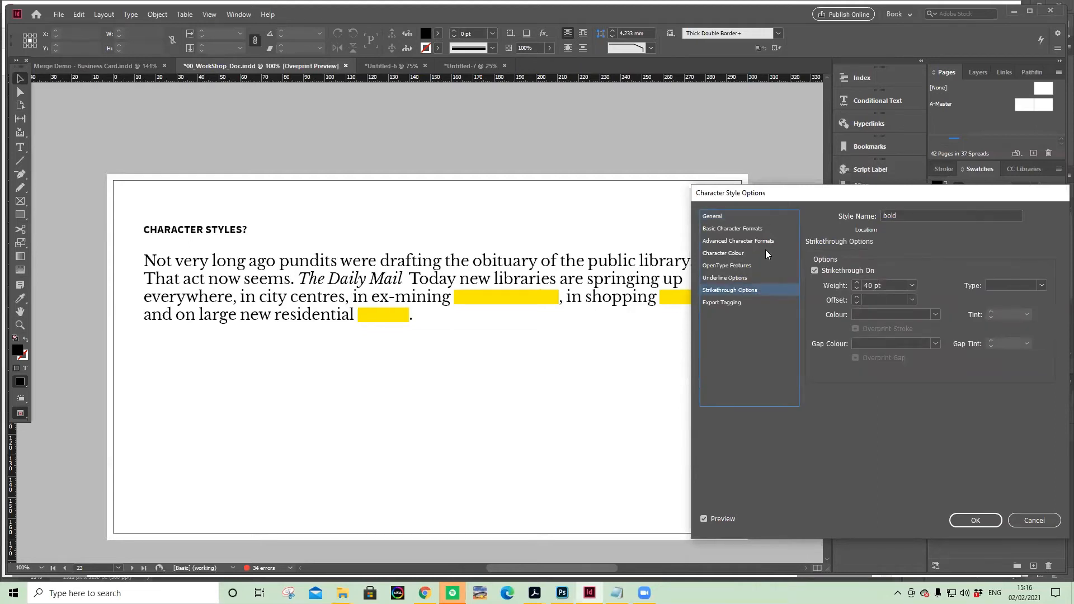
{"action": "left_click", "coordinate": [742, 253]}
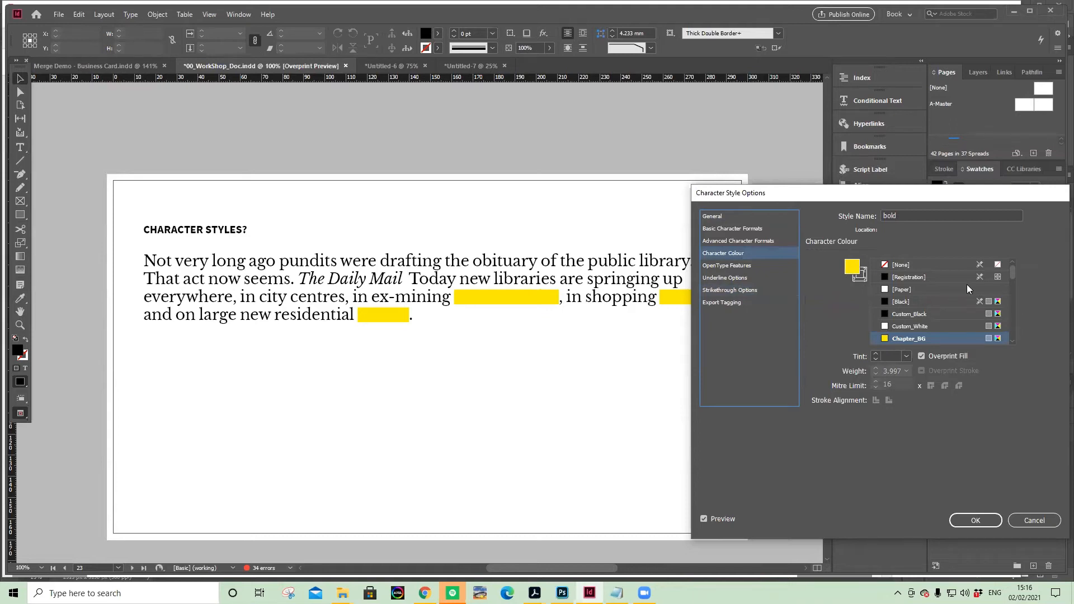
{"action": "left_click", "coordinate": [922, 356]}
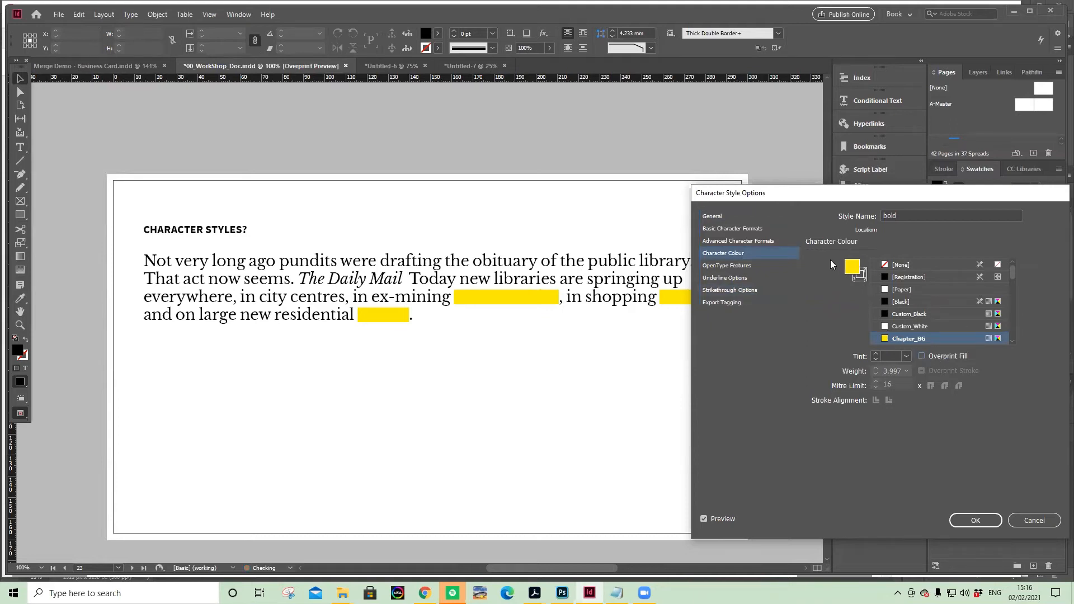
{"action": "left_click", "coordinate": [737, 254]}
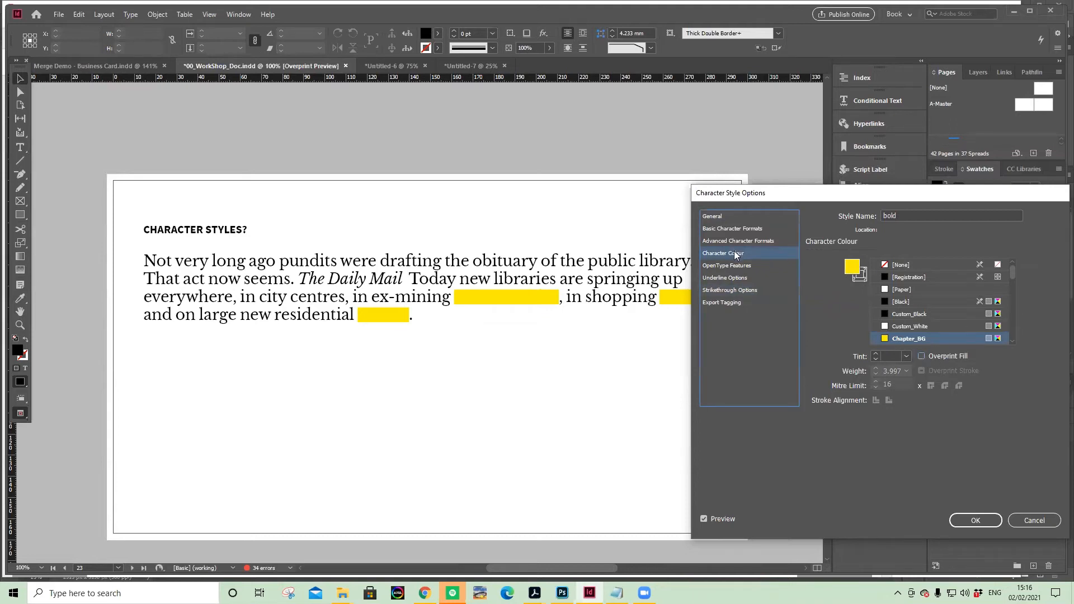
{"action": "left_click", "coordinate": [936, 302]}
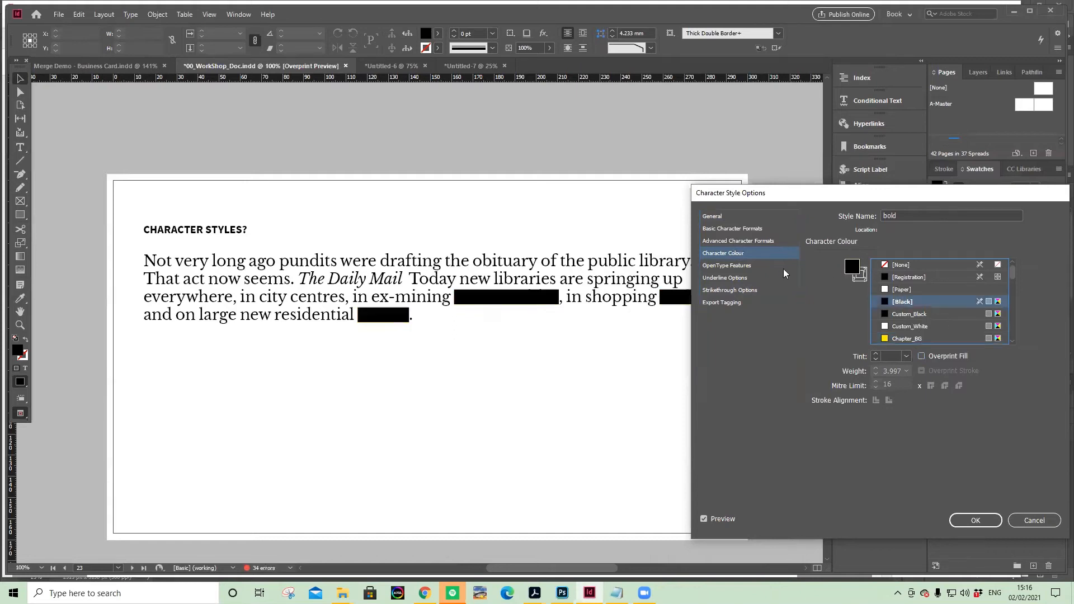
{"action": "left_click", "coordinate": [746, 242]}
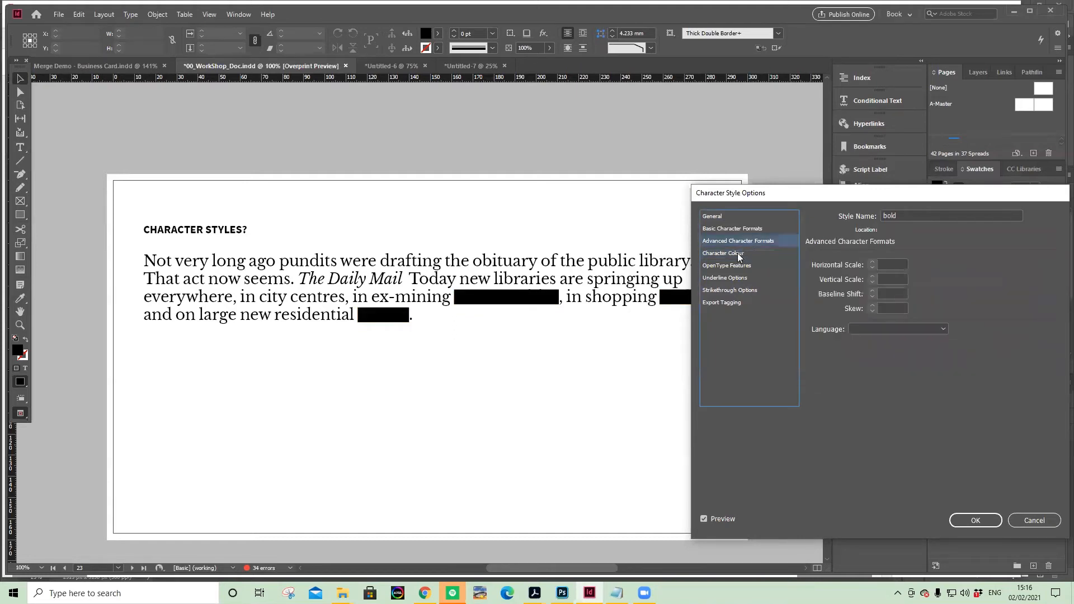
{"action": "left_click", "coordinate": [730, 291]}
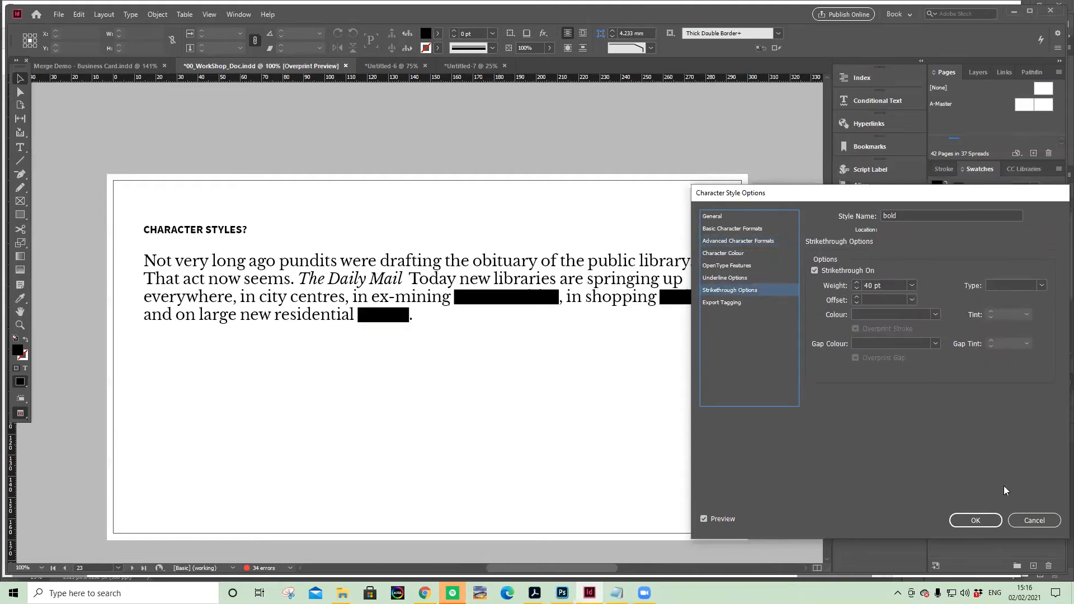
{"action": "left_click", "coordinate": [1034, 521]}
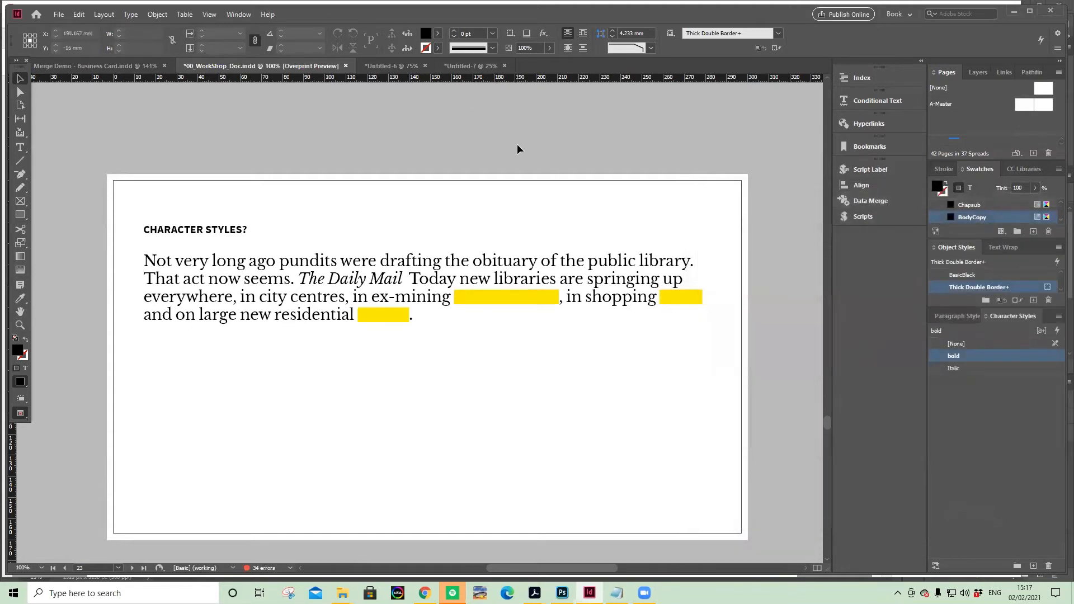
Undo the bold style's colour and strikethrough changes, and turn its strikethrough back on with a weight of 40 pt
{"action": "key", "text": "ctrl+z"}
{"action": "key", "text": "ctrl+z"}
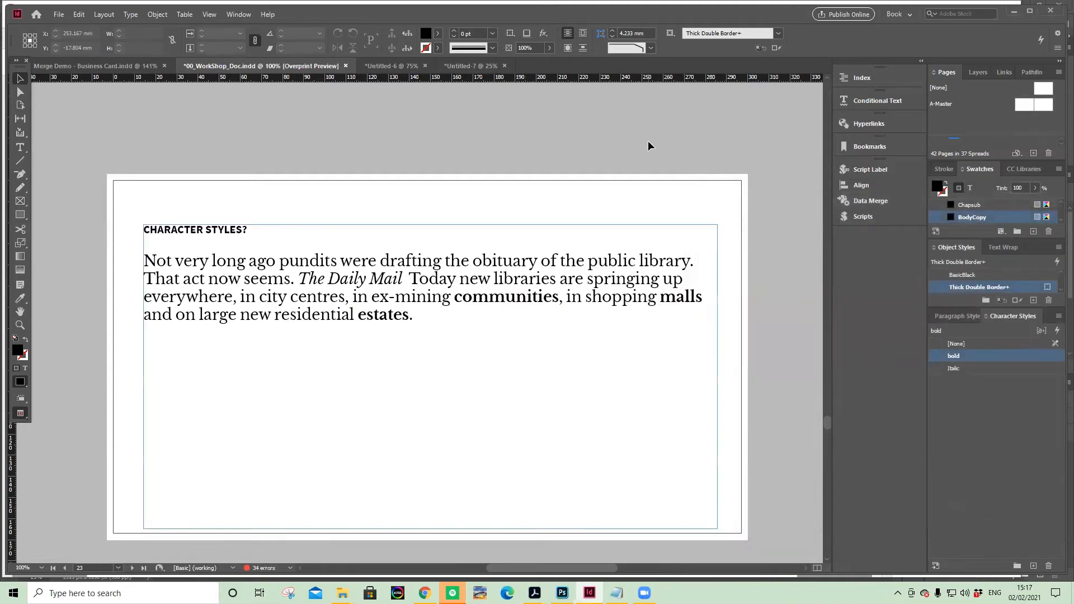
{"action": "double_click", "coordinate": [1020, 354]}
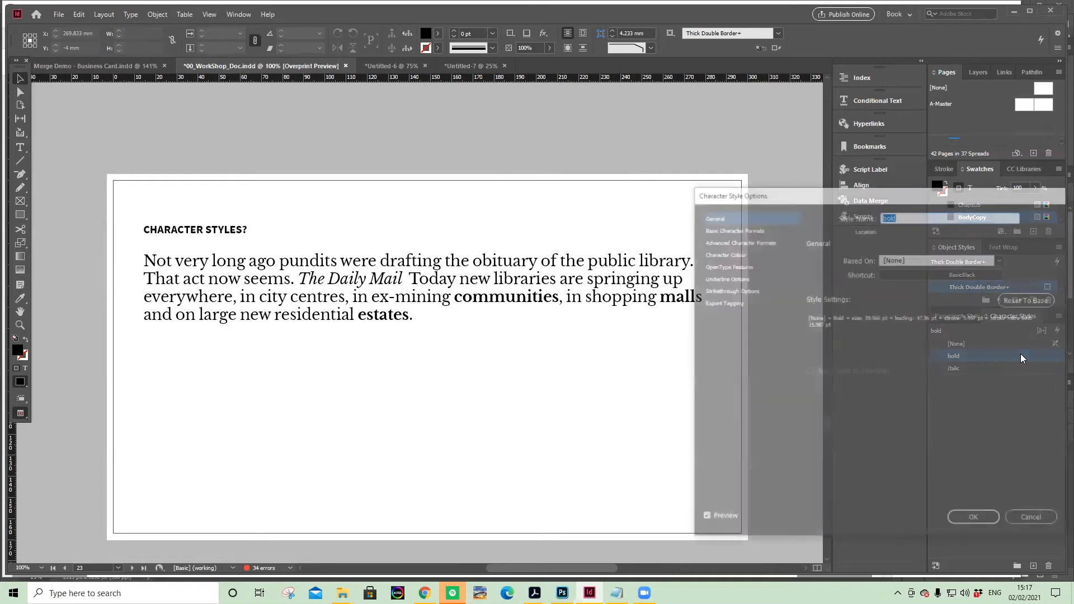
{"action": "left_click", "coordinate": [739, 288]}
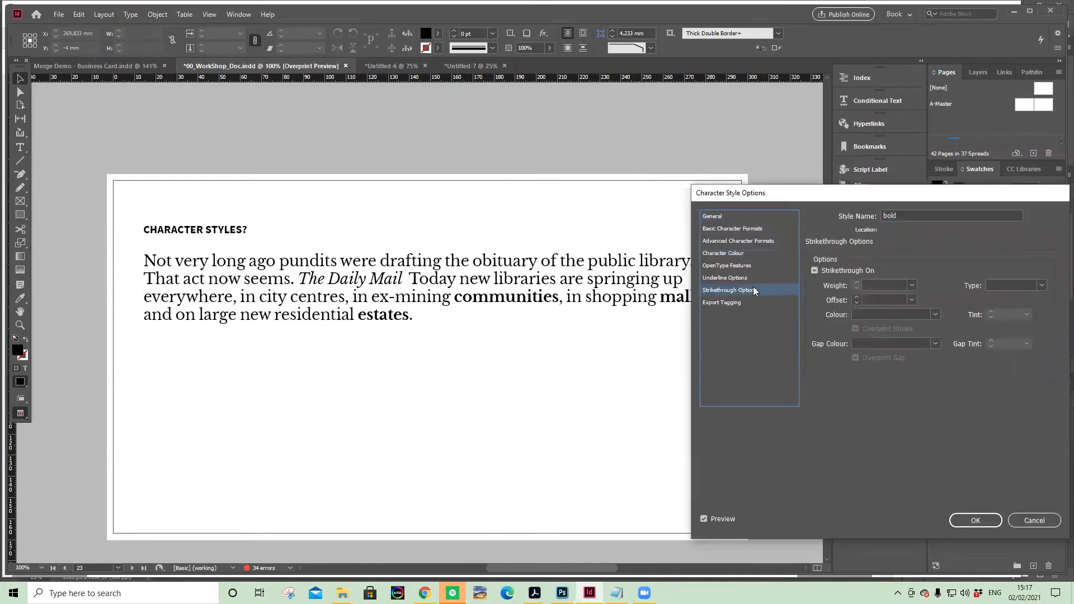
{"action": "left_click", "coordinate": [815, 271]}
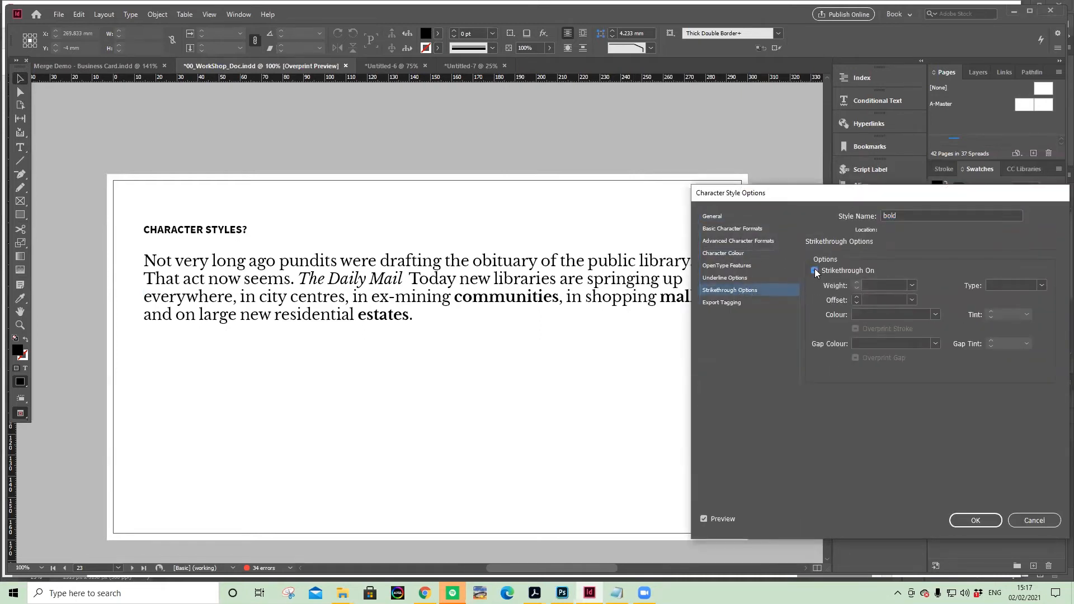
{"action": "left_click", "coordinate": [888, 285]}
{"action": "type", "text": "20"}
{"action": "key", "text": "Return"}
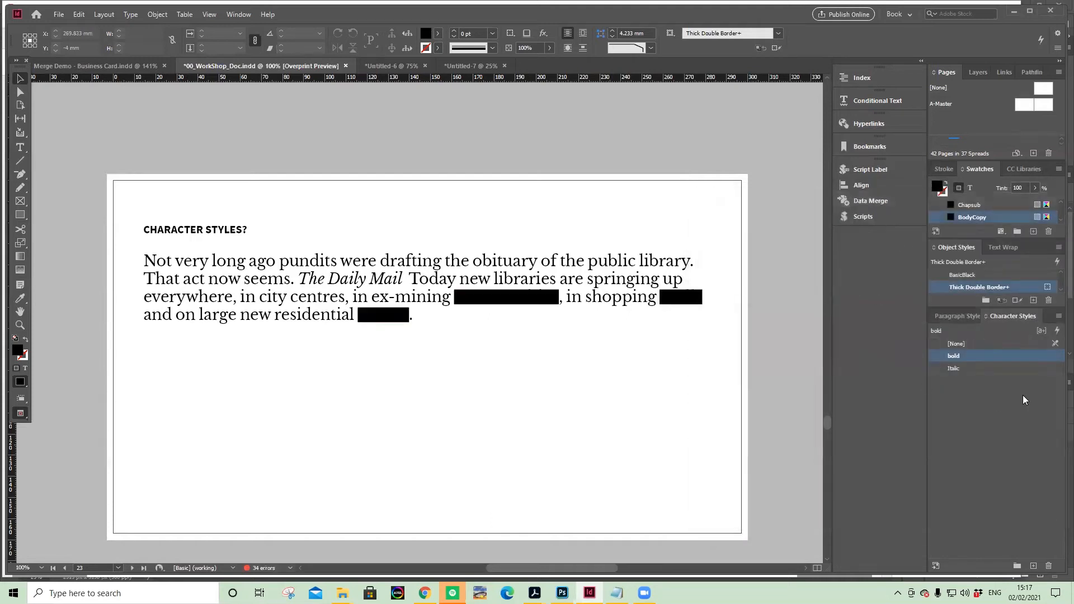
Set the bold style's strikethrough colour to PANTONE Yellow U with Overprint Stroke on and save the style
{"action": "double_click", "coordinate": [1019, 357]}
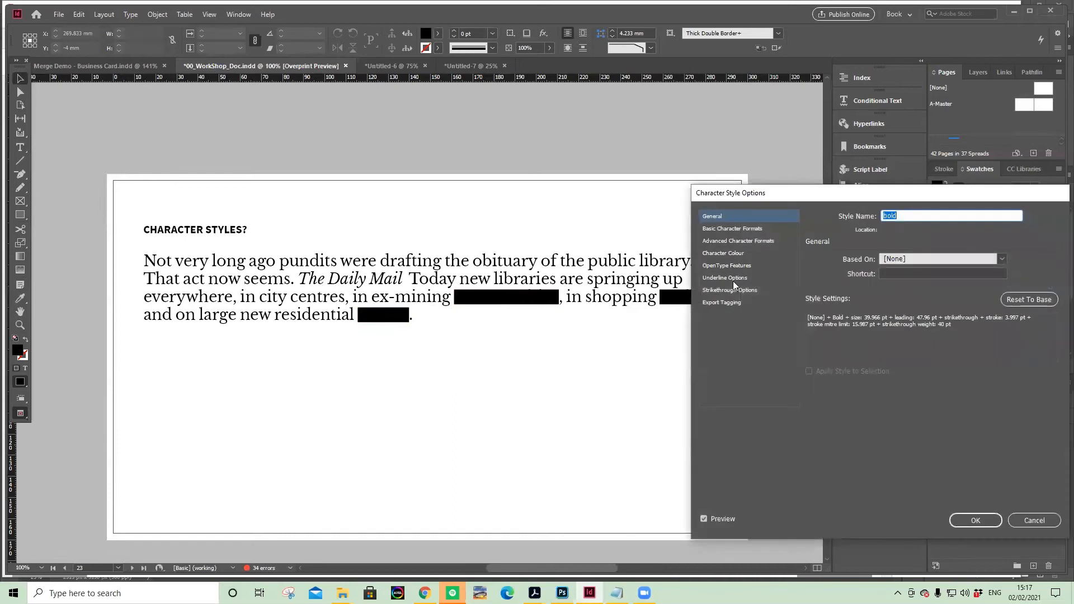
{"action": "left_click", "coordinate": [735, 290]}
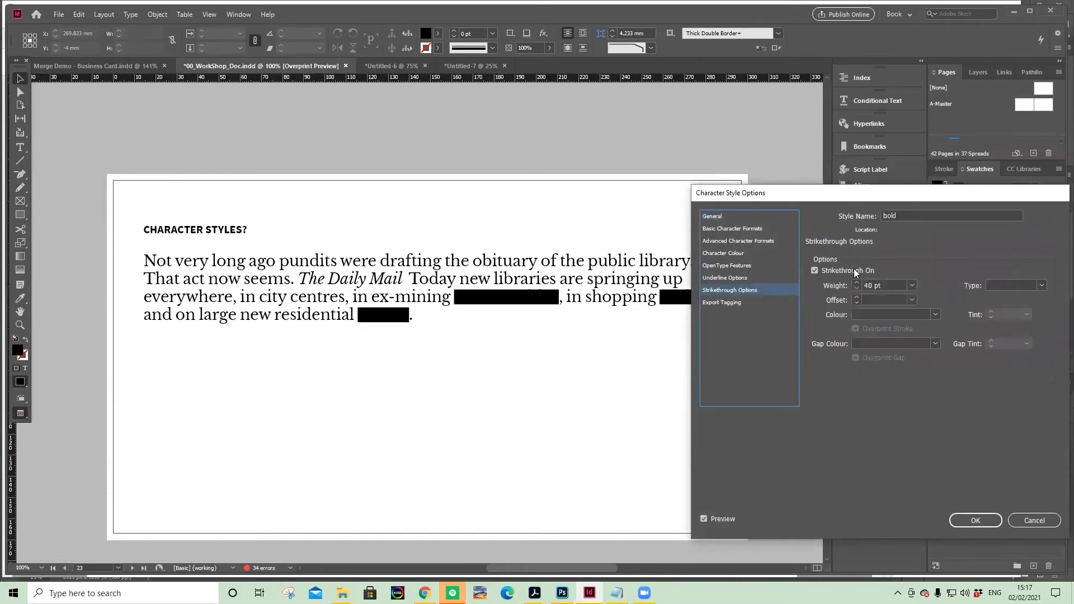
{"action": "left_click", "coordinate": [934, 314]}
{"action": "left_click", "coordinate": [892, 235]}
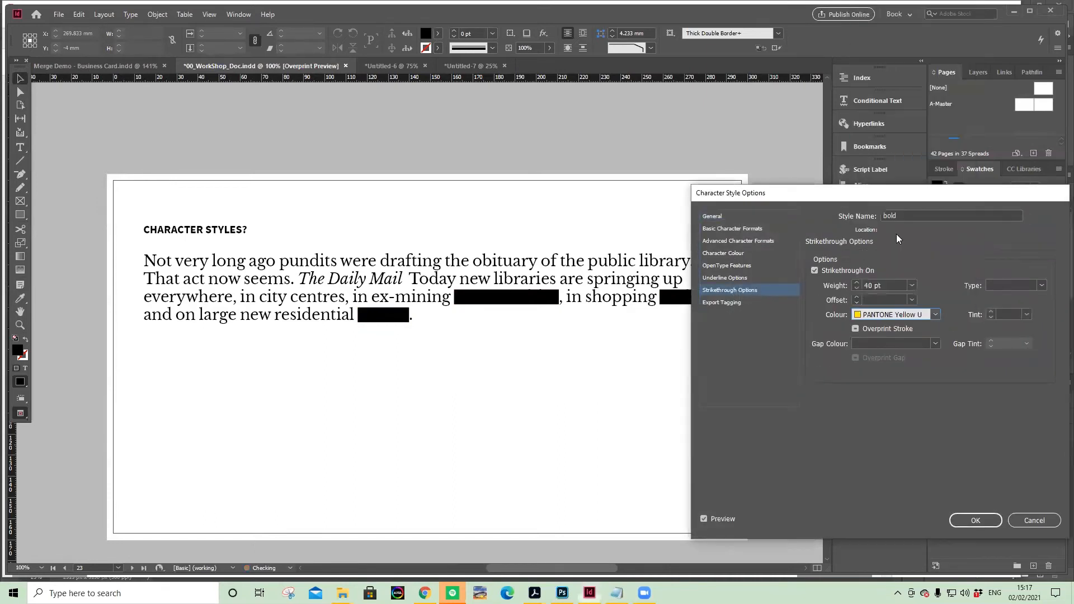
{"action": "left_click", "coordinate": [856, 329]}
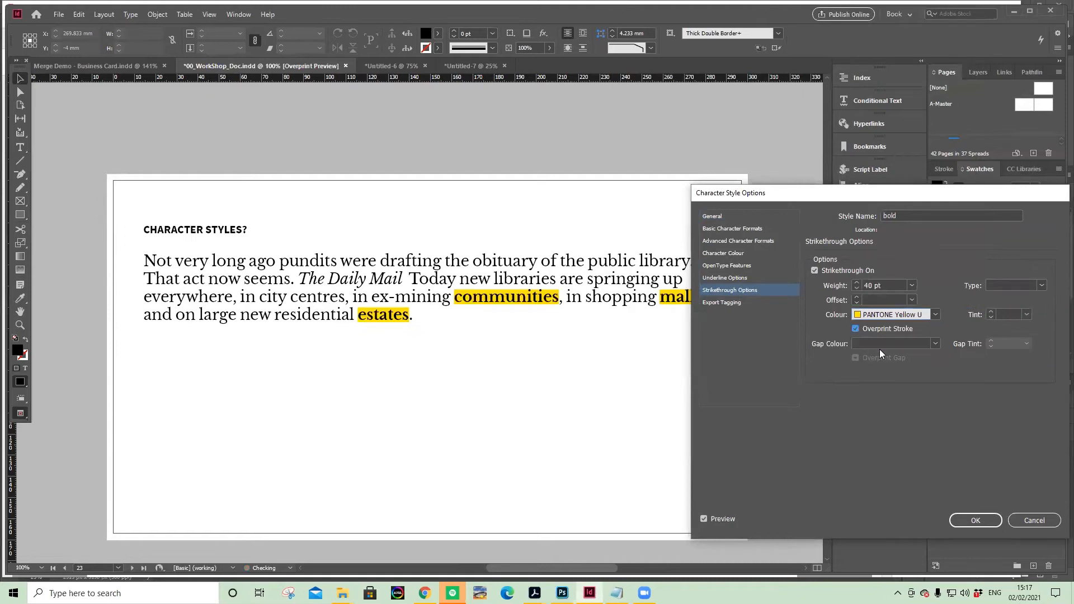
{"action": "left_click", "coordinate": [975, 519]}
Narrow the body text frame to about 111 mm wide, and undo the further resize made from its lower corner
{"action": "left_click", "coordinate": [590, 304]}
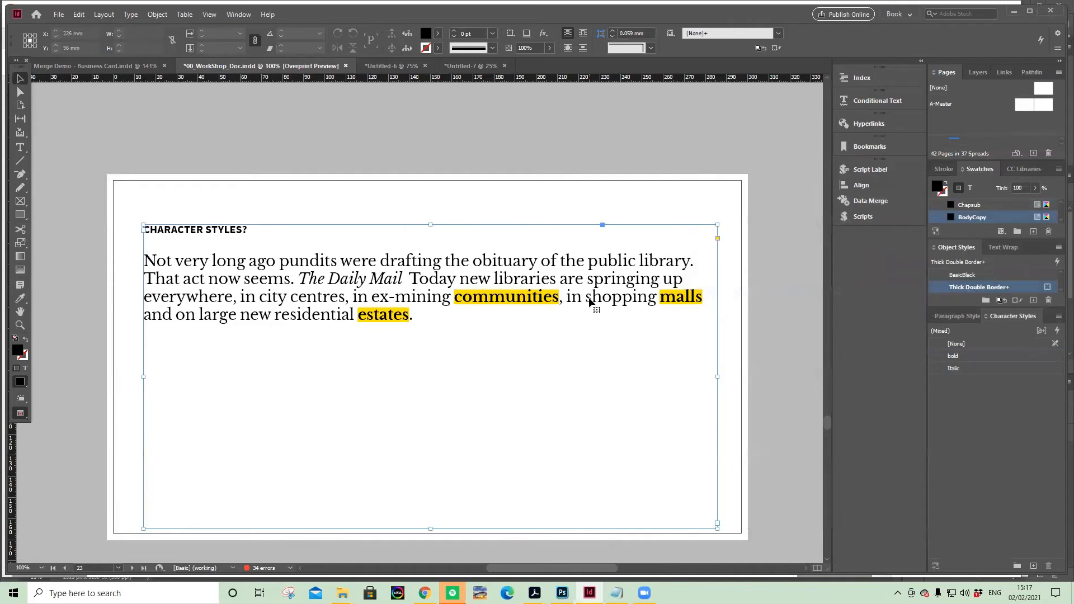
{"action": "left_click_drag", "start_coordinate": [717, 376], "coordinate": [380, 378]}
{"action": "left_click_drag", "start_coordinate": [378, 528], "coordinate": [292, 418]}
{"action": "left_click", "coordinate": [357, 391]}
{"action": "key", "text": "ctrl+z"}
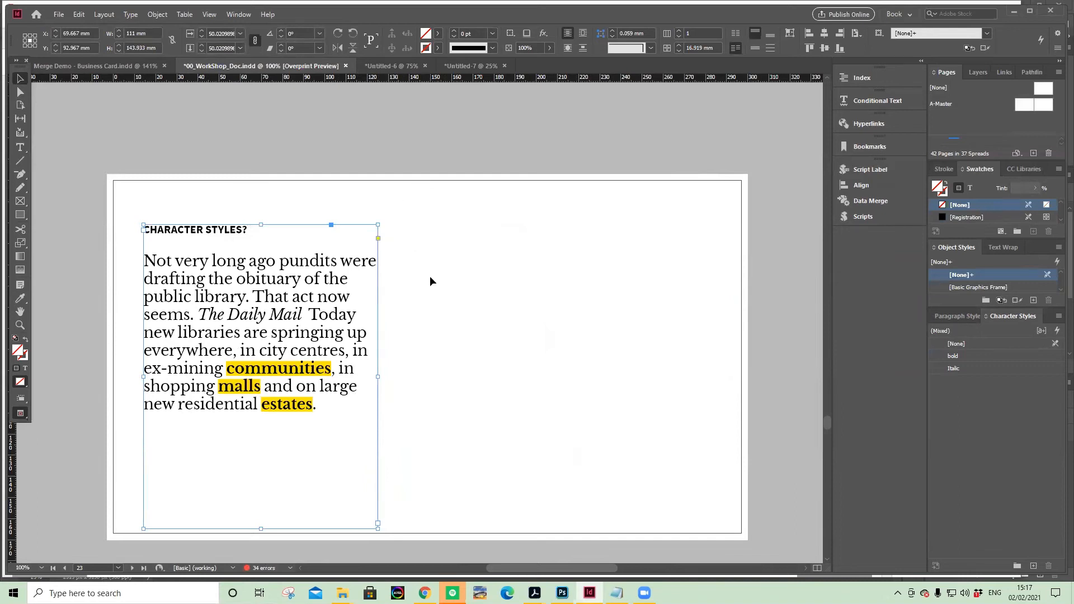
On page 24, scale the black circular logo to 15% in width and height and deselect it
{"action": "scroll", "coordinate": [430, 280], "scroll_direction": "down", "scroll_amount": 4}
{"action": "scroll", "coordinate": [432, 294], "scroll_direction": "up", "scroll_amount": 1}
{"action": "scroll", "coordinate": [432, 294], "scroll_direction": "down", "scroll_amount": 2}
{"action": "scroll", "coordinate": [440, 293], "scroll_direction": "up", "scroll_amount": 1}
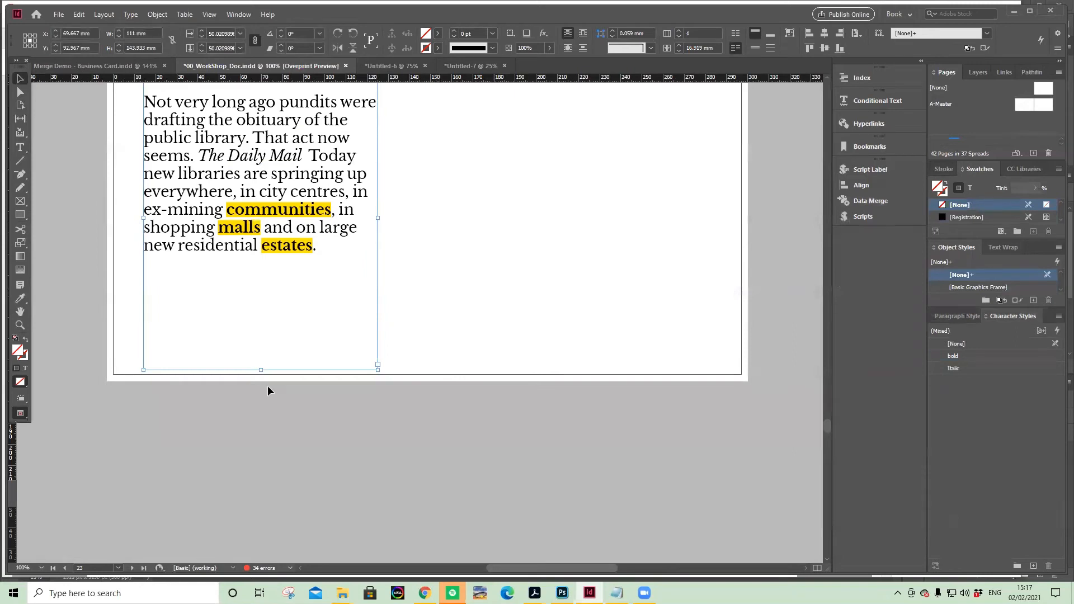
{"action": "scroll", "coordinate": [522, 245], "scroll_direction": "down", "scroll_amount": 8}
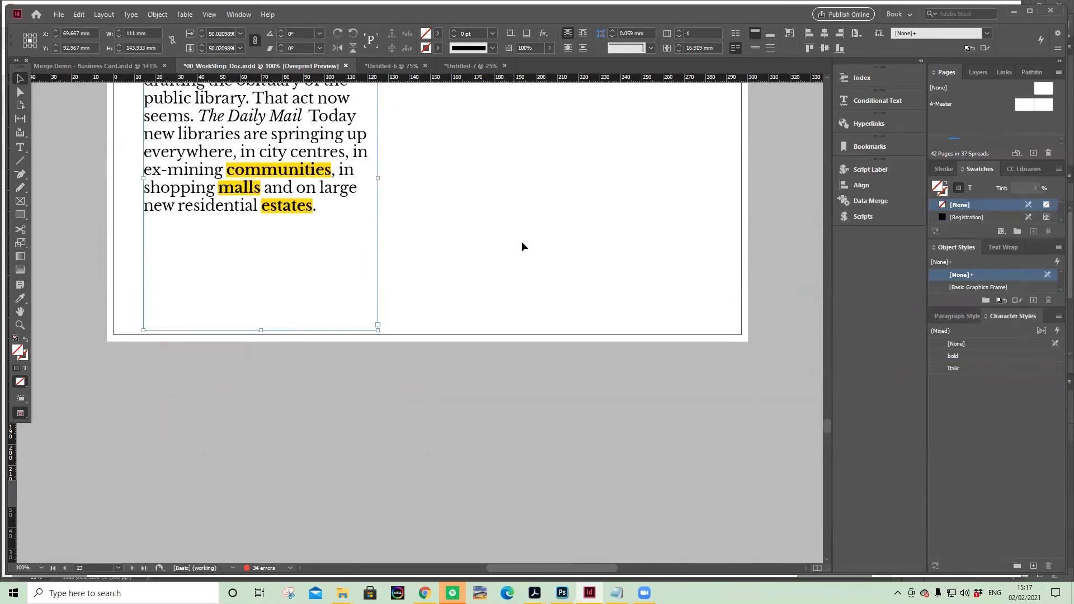
{"action": "scroll", "coordinate": [701, 256], "scroll_direction": "up", "scroll_amount": 3}
{"action": "scroll", "coordinate": [727, 240], "scroll_direction": "down", "scroll_amount": 3}
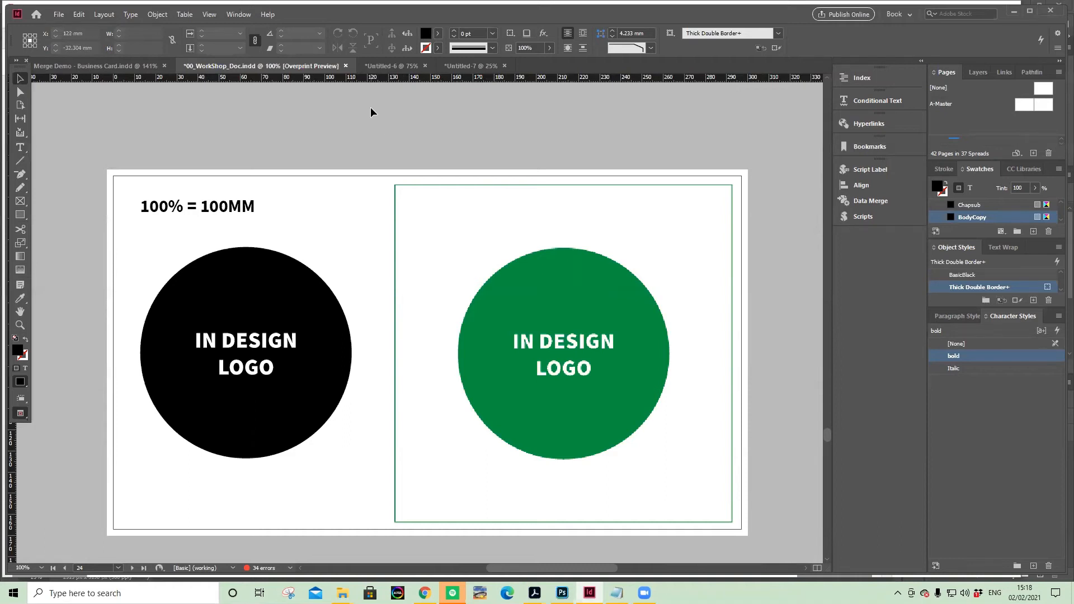
{"action": "left_click", "coordinate": [327, 311]}
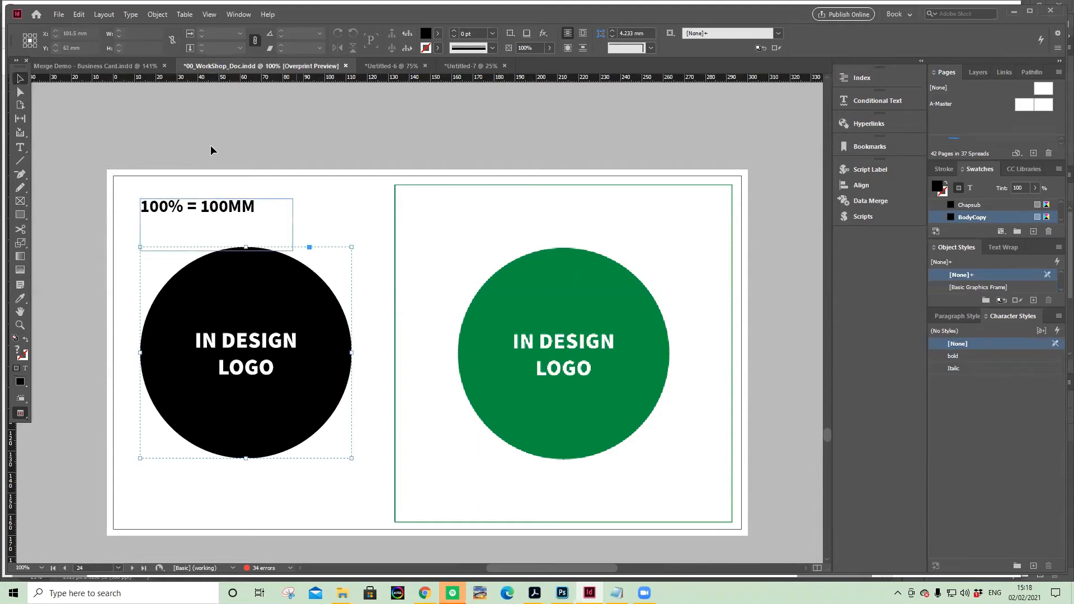
{"action": "double_click", "coordinate": [133, 33]}
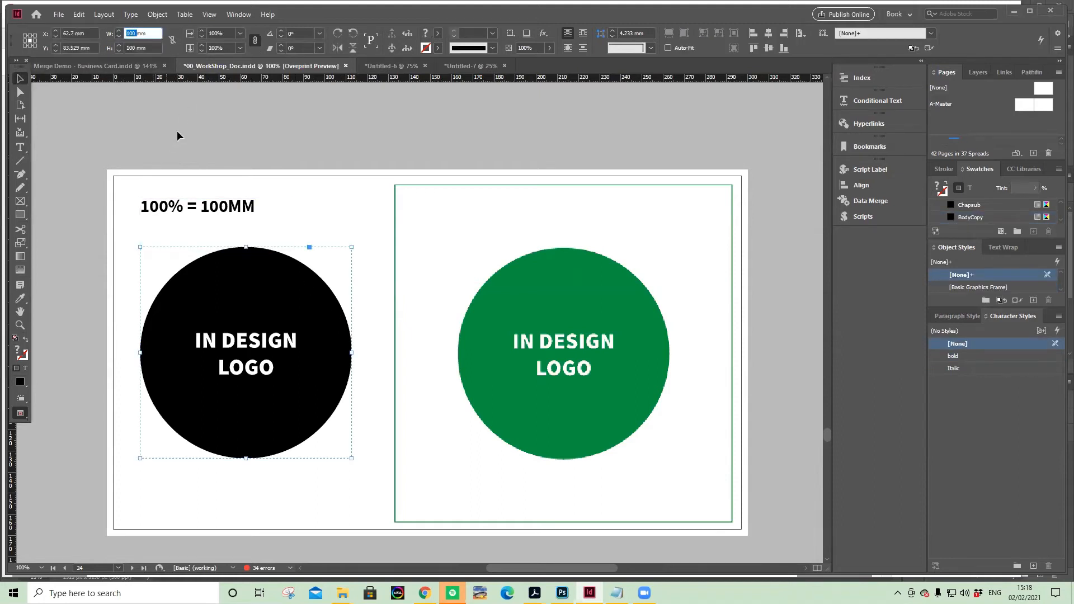
{"action": "key", "text": "Return"}
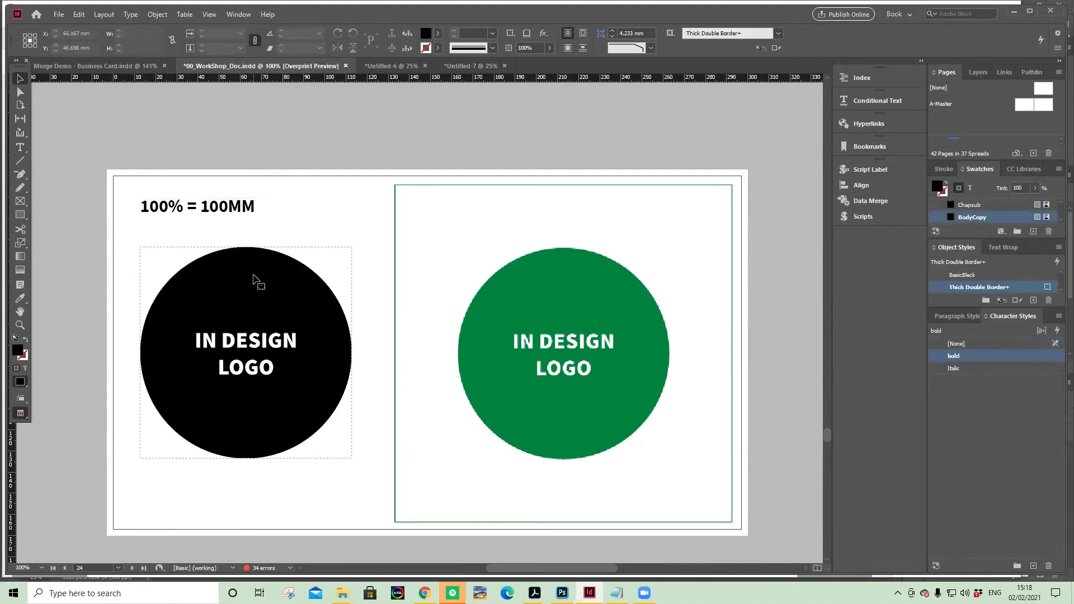
{"action": "double_click", "coordinate": [218, 33]}
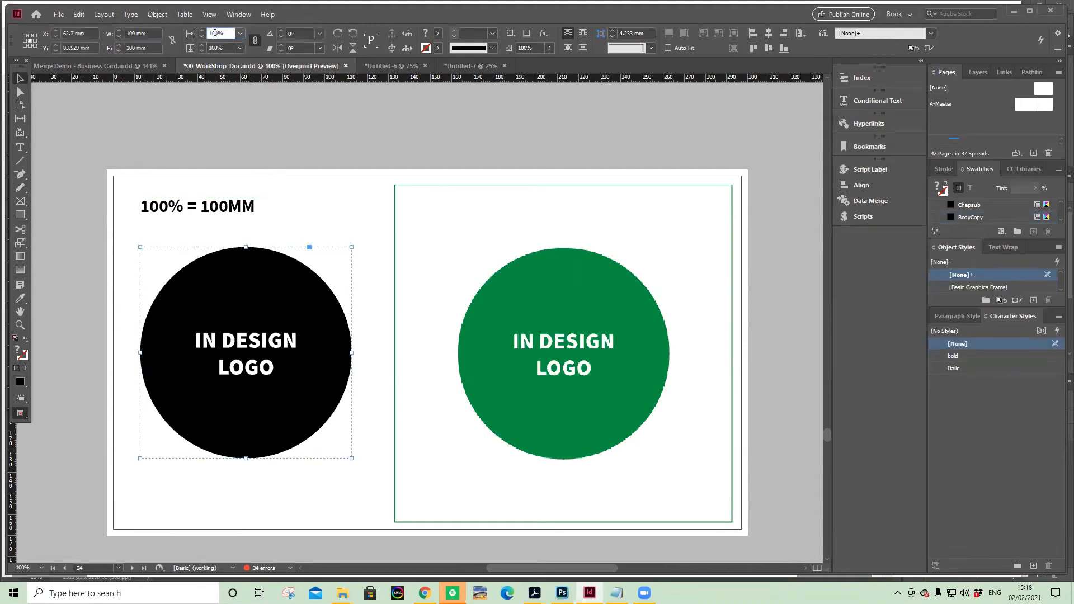
{"action": "type", "text": "15"}
{"action": "key", "text": "Tab"}
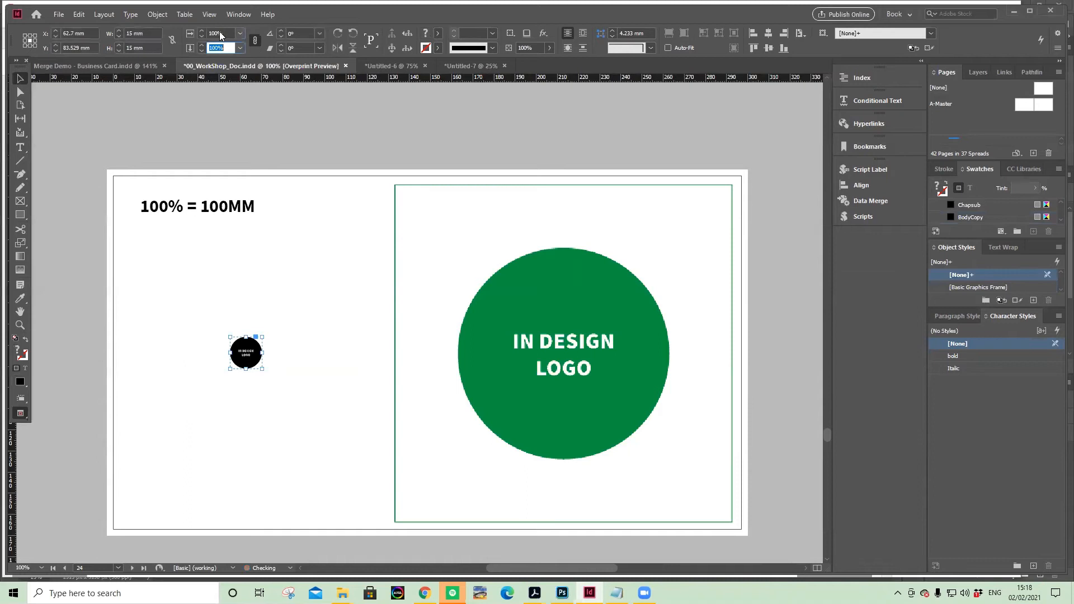
{"action": "left_click", "coordinate": [238, 374]}
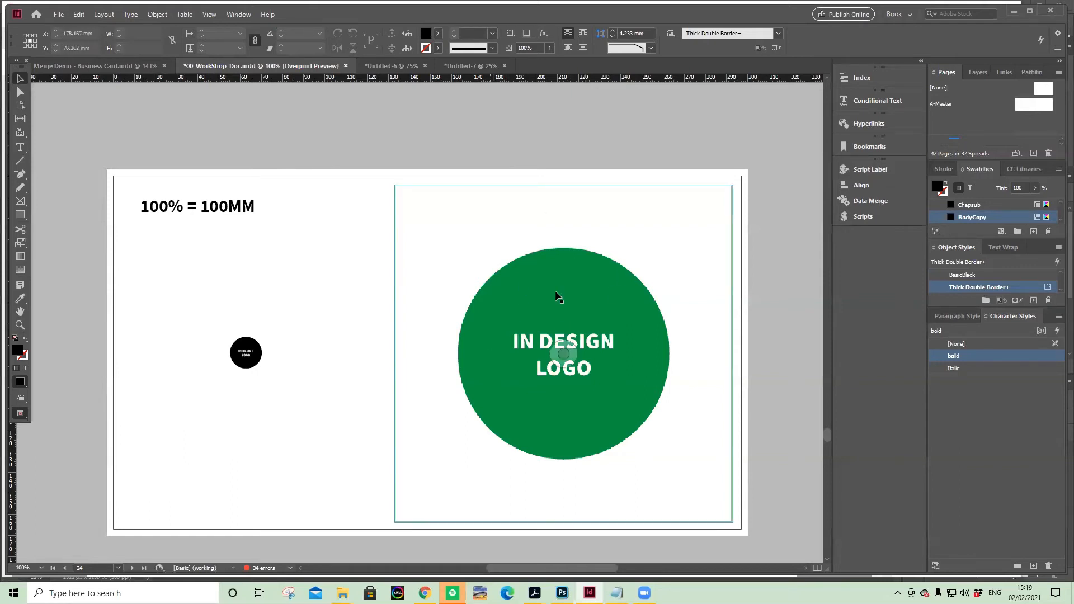
Scale the green circular logo together with its square frame to 30%
{"action": "left_click", "coordinate": [592, 323]}
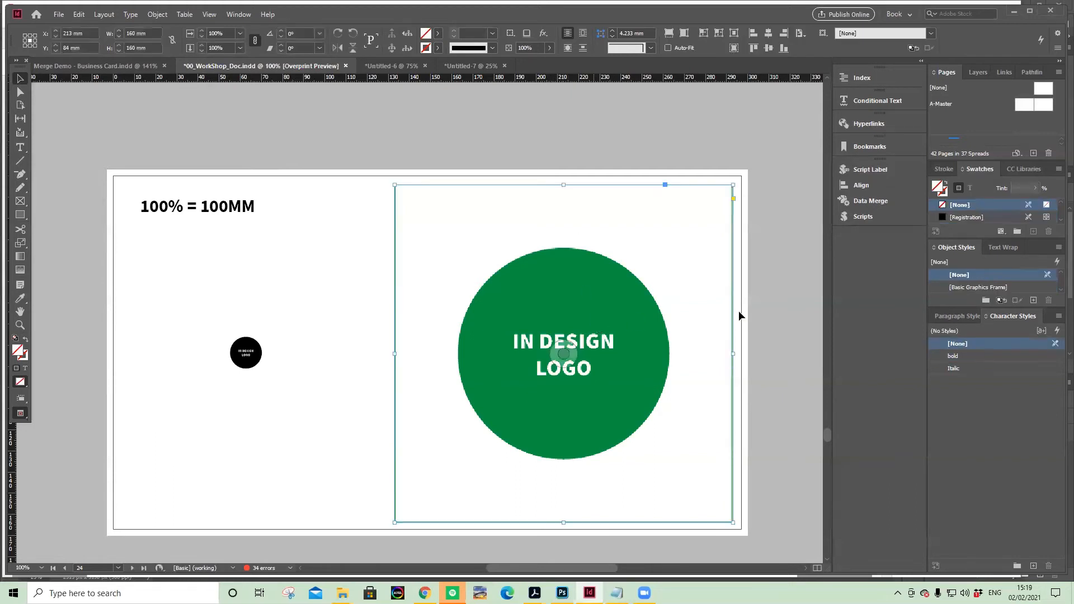
{"action": "left_click", "coordinate": [782, 338]}
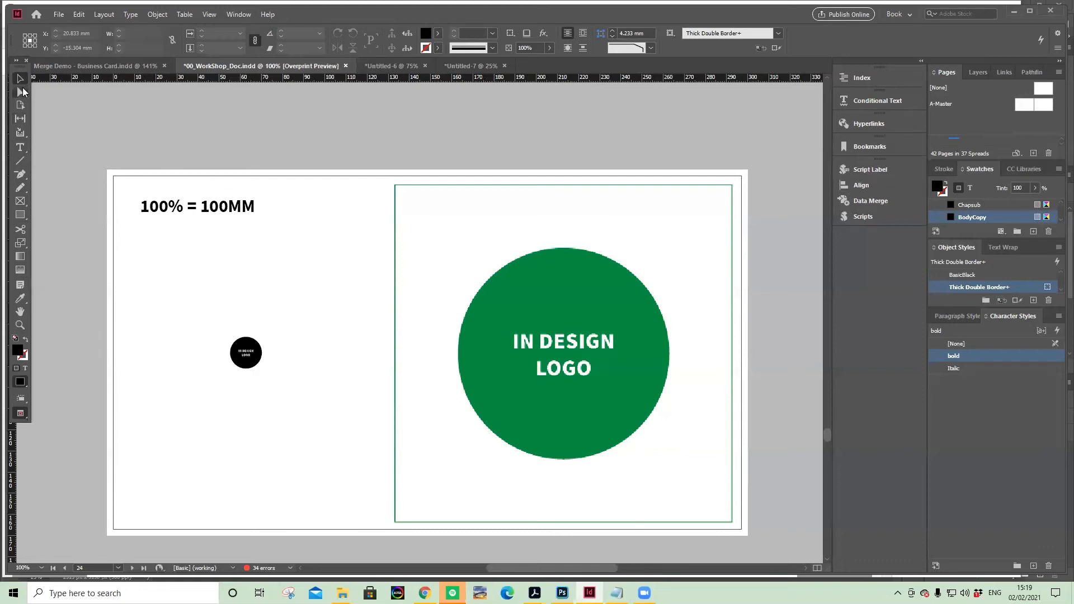
{"action": "left_click", "coordinate": [532, 202]}
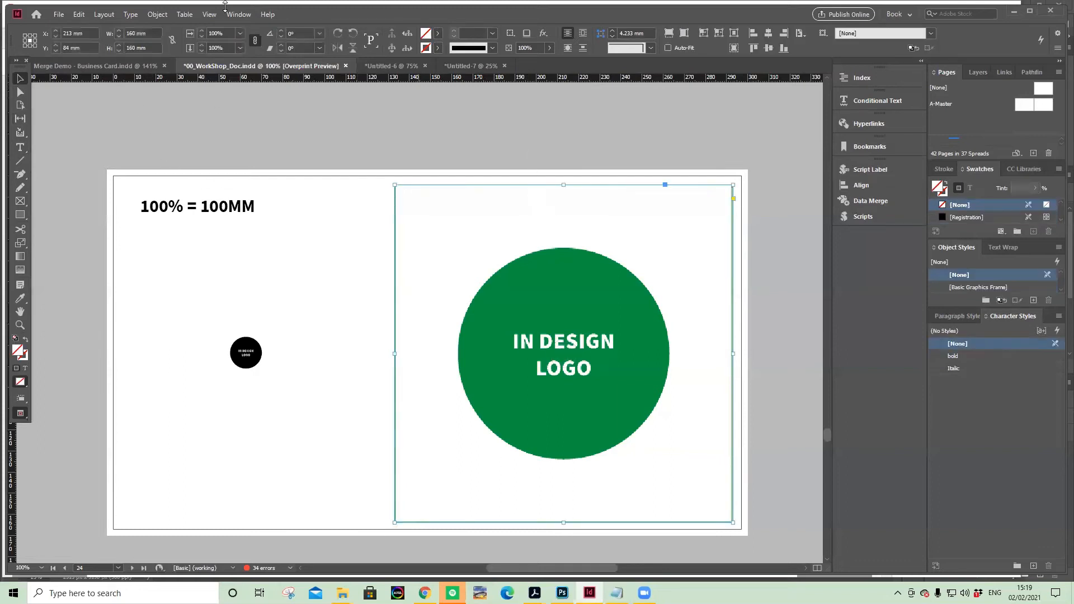
{"action": "left_click", "coordinate": [218, 32]}
{"action": "type", "text": "30"}
{"action": "key", "text": "Return"}
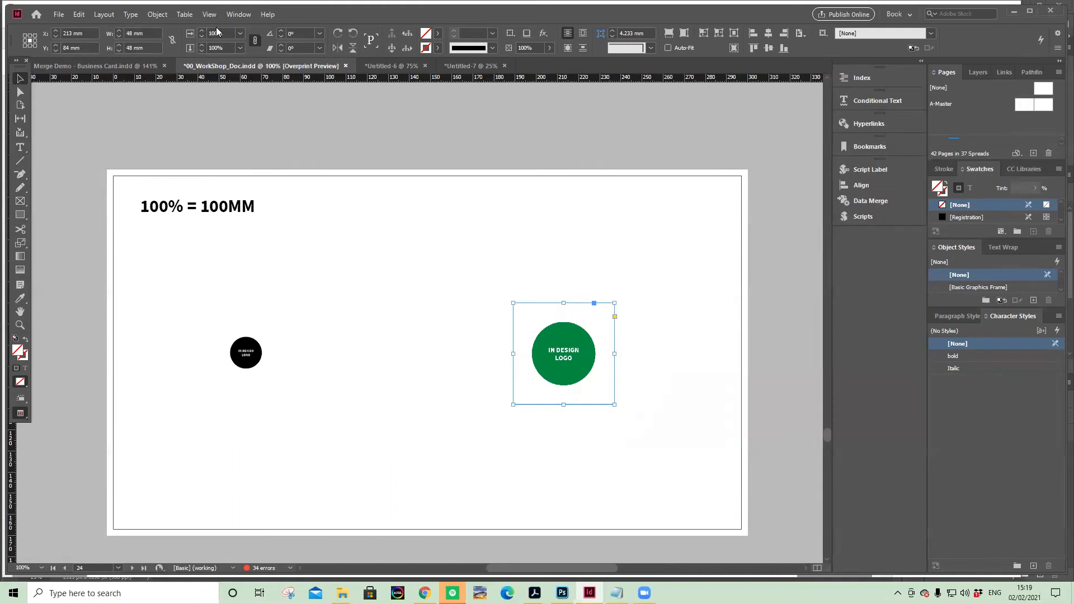
Select the black and green logos on page 24 and distribute them horizontally with 0 mm spacing using Align
{"action": "left_click", "coordinate": [432, 180]}
{"action": "left_click", "coordinate": [246, 348]}
{"action": "left_click", "coordinate": [542, 345], "text": "shift"}
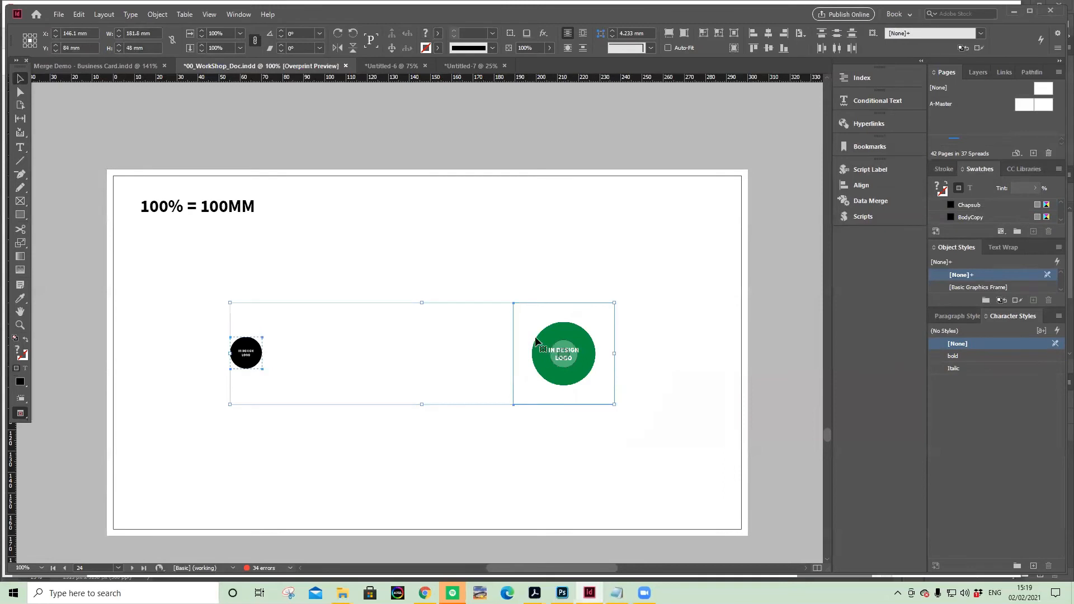
{"action": "left_click", "coordinate": [246, 14]}
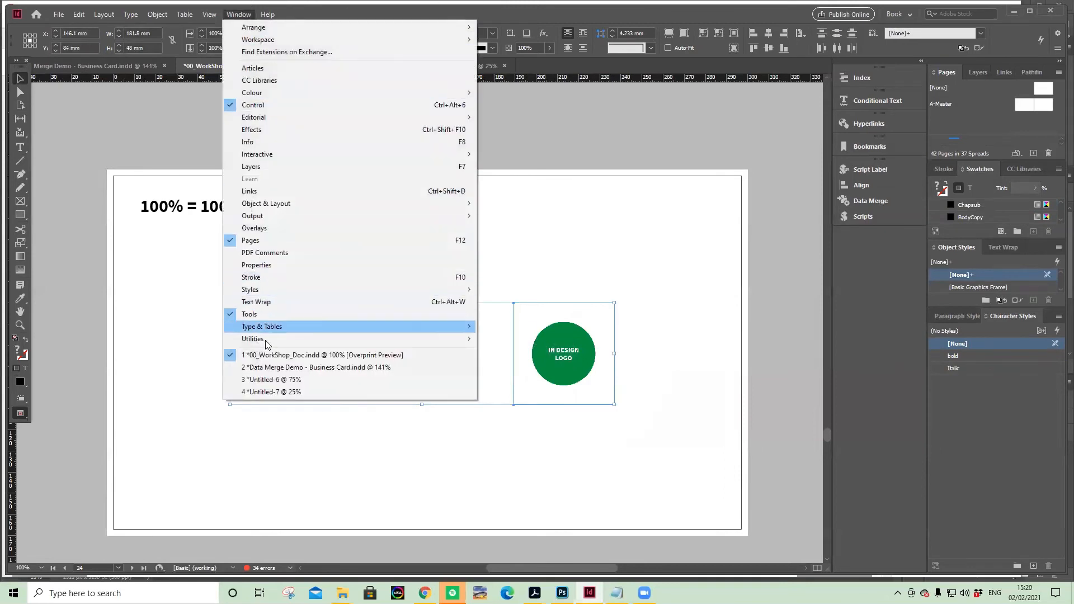
{"action": "mouse_move", "coordinate": [278, 205]}
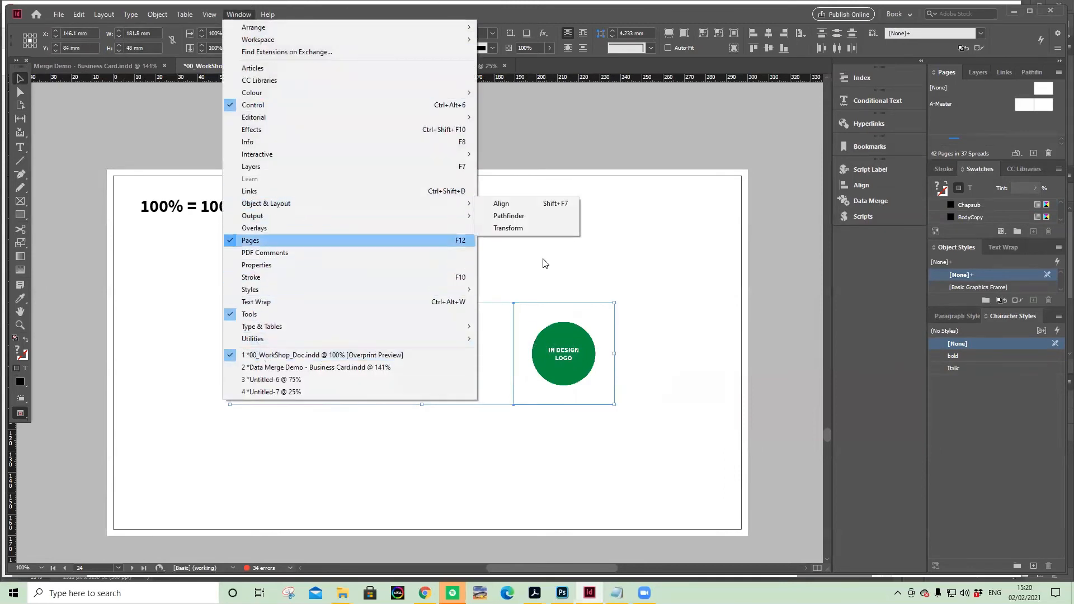
{"action": "left_click", "coordinate": [524, 205]}
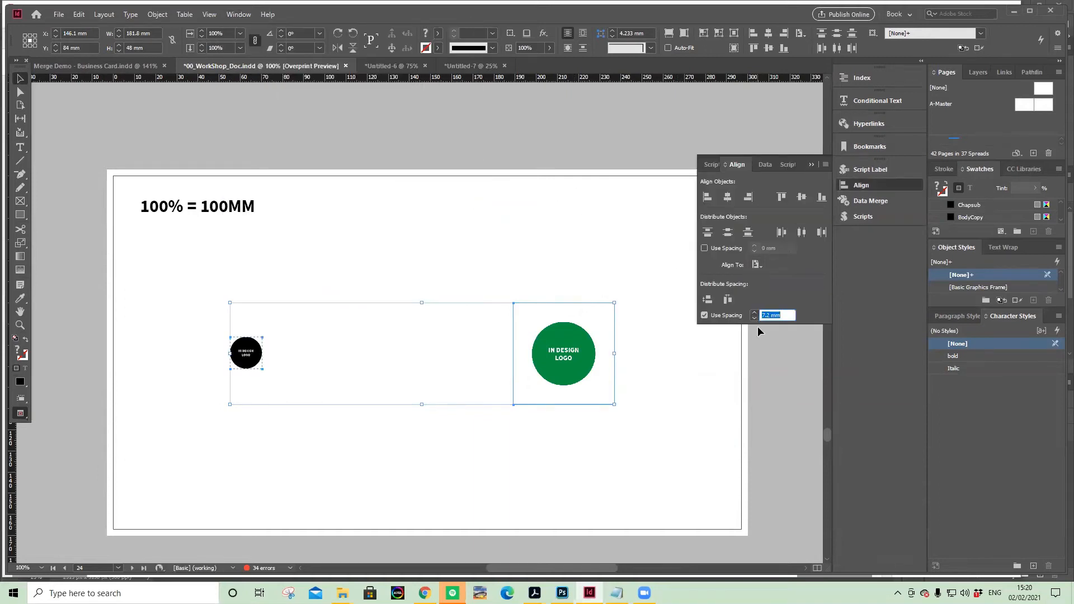
{"action": "type", "text": "0"}
{"action": "left_click", "coordinate": [728, 300]}
{"action": "left_click", "coordinate": [180, 355]}
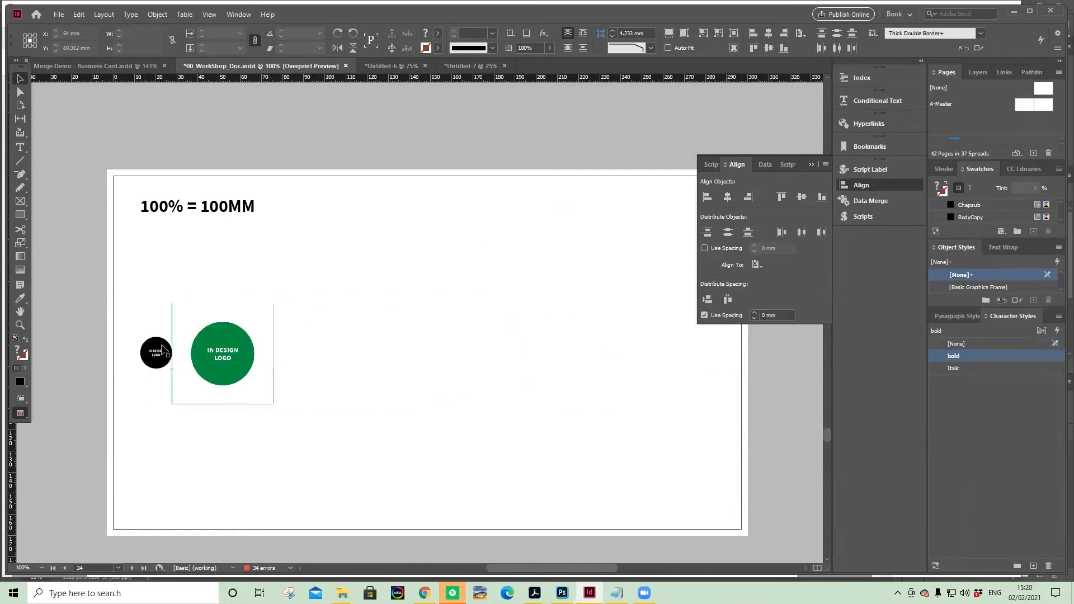
{"action": "left_click", "coordinate": [162, 356]}
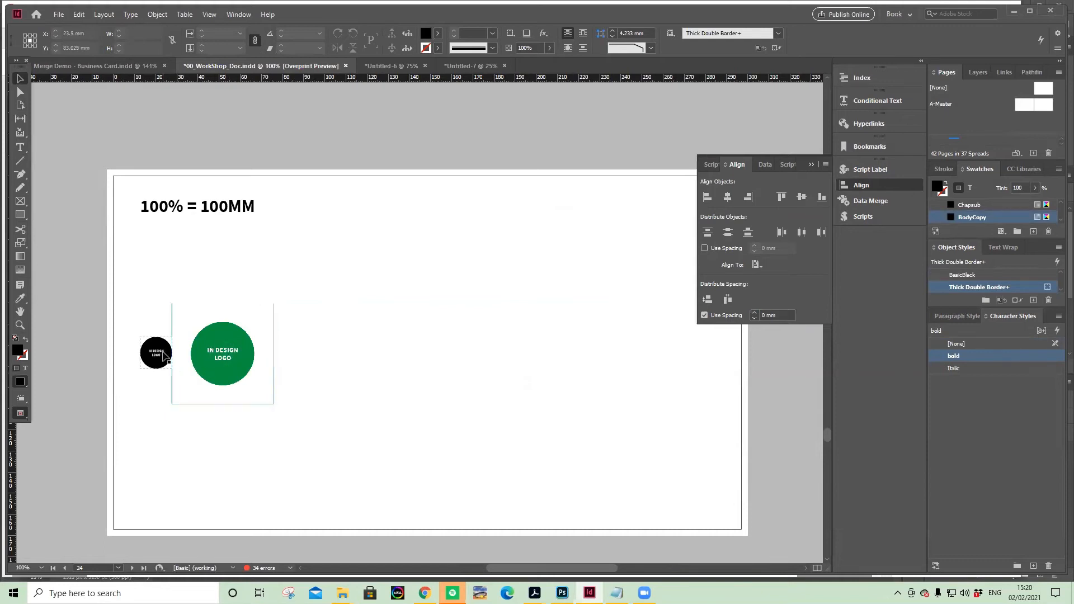
{"action": "left_click", "coordinate": [152, 361]}
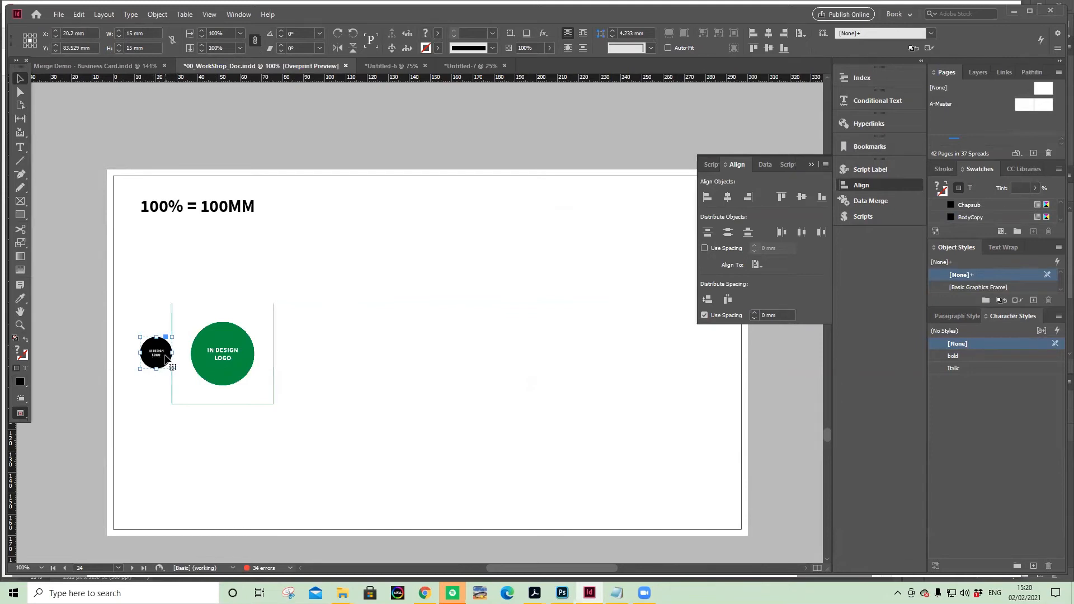
{"action": "left_click", "coordinate": [367, 358]}
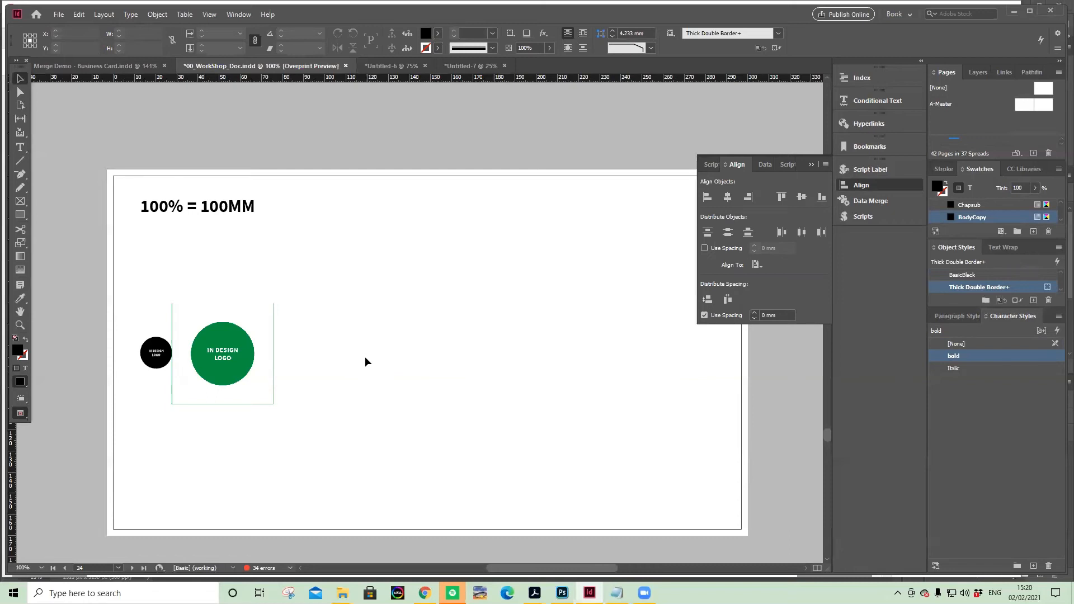
Go to the Inline Icons page, switch to Acrobat, and examine the styled place names and inline icon in the COVERS_visuals.pdf back-cover text
{"action": "scroll", "coordinate": [479, 302], "scroll_direction": "down", "scroll_amount": 3}
{"action": "scroll", "coordinate": [481, 303], "scroll_direction": "down", "scroll_amount": 5}
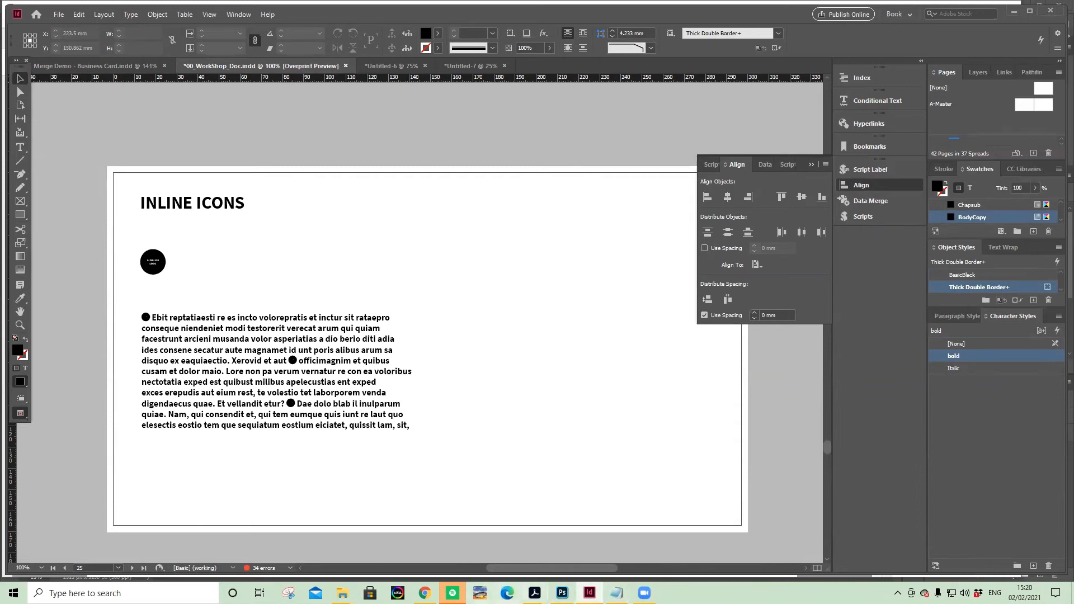
{"action": "mouse_move", "coordinate": [535, 592]}
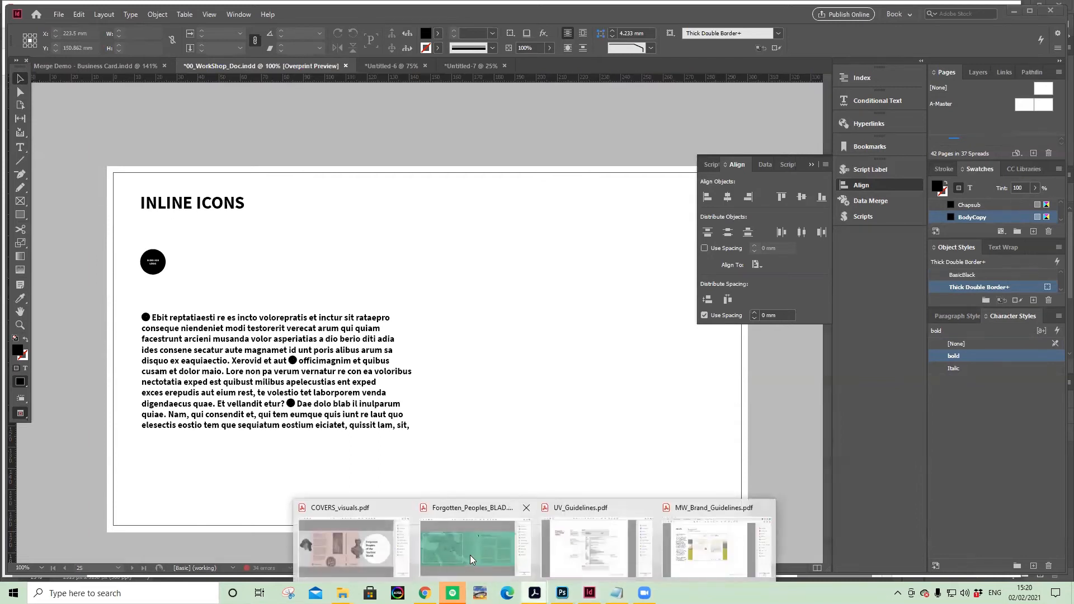
{"action": "left_click", "coordinate": [371, 559]}
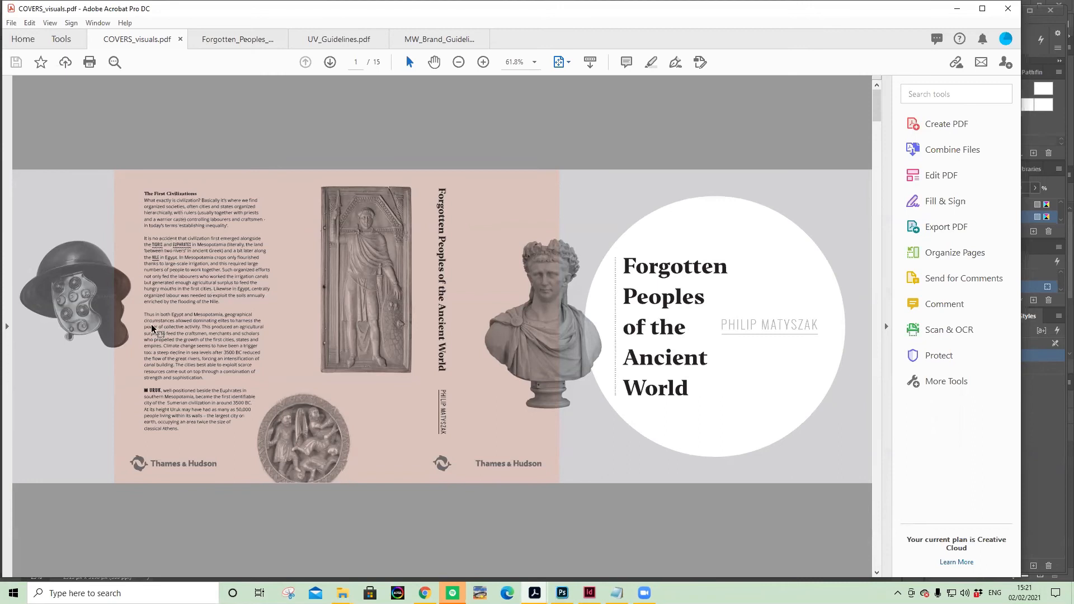
{"action": "scroll", "coordinate": [152, 329], "scroll_direction": "up", "scroll_amount": 5}
{"action": "scroll", "coordinate": [152, 329], "scroll_direction": "up", "scroll_amount": 1}
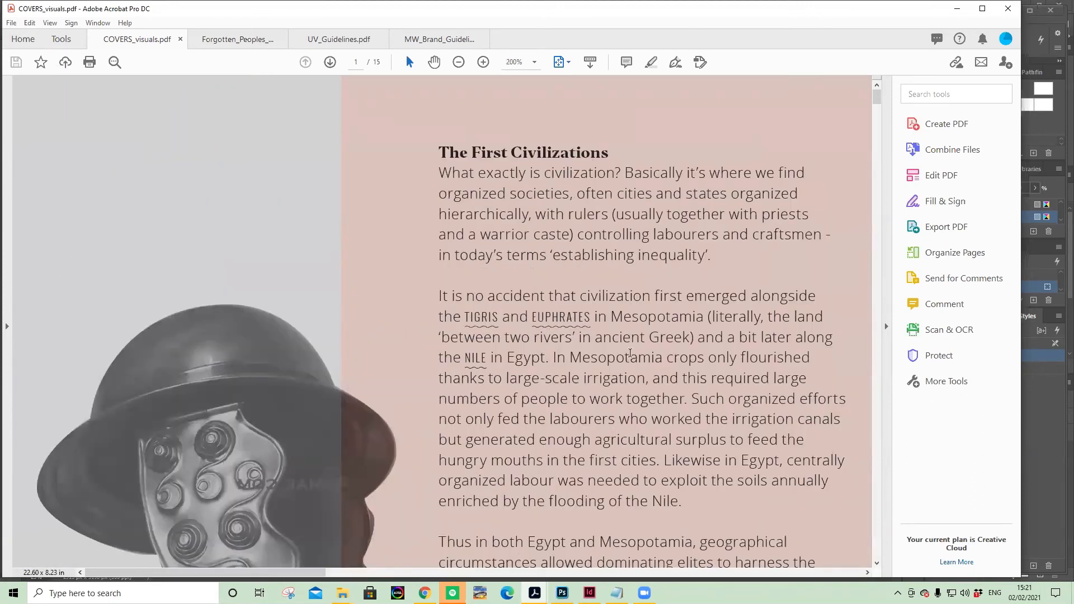
{"action": "left_click_drag", "start_coordinate": [464, 312], "coordinate": [606, 328]}
{"action": "left_click_drag", "start_coordinate": [592, 322], "coordinate": [531, 322]}
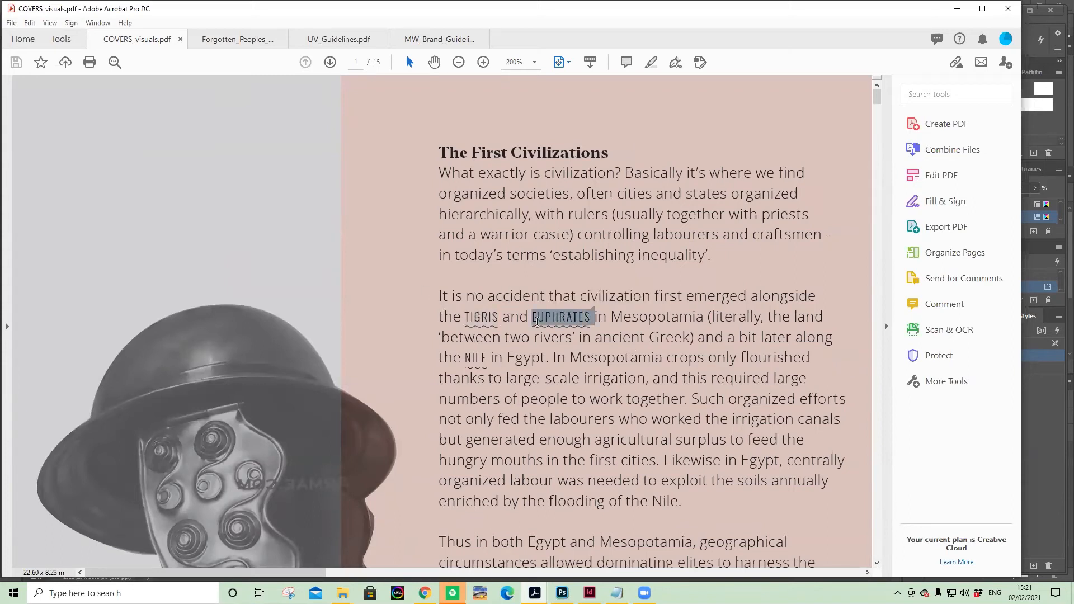
{"action": "left_click", "coordinate": [577, 336]}
{"action": "scroll", "coordinate": [660, 391], "scroll_direction": "down", "scroll_amount": 10}
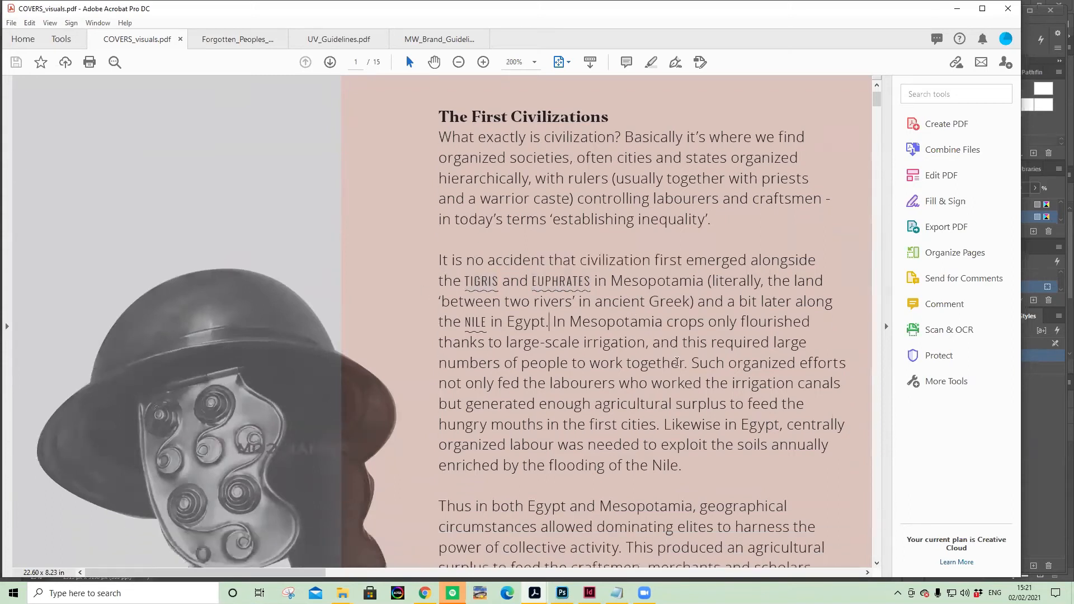
{"action": "scroll", "coordinate": [664, 416], "scroll_direction": "down", "scroll_amount": 2}
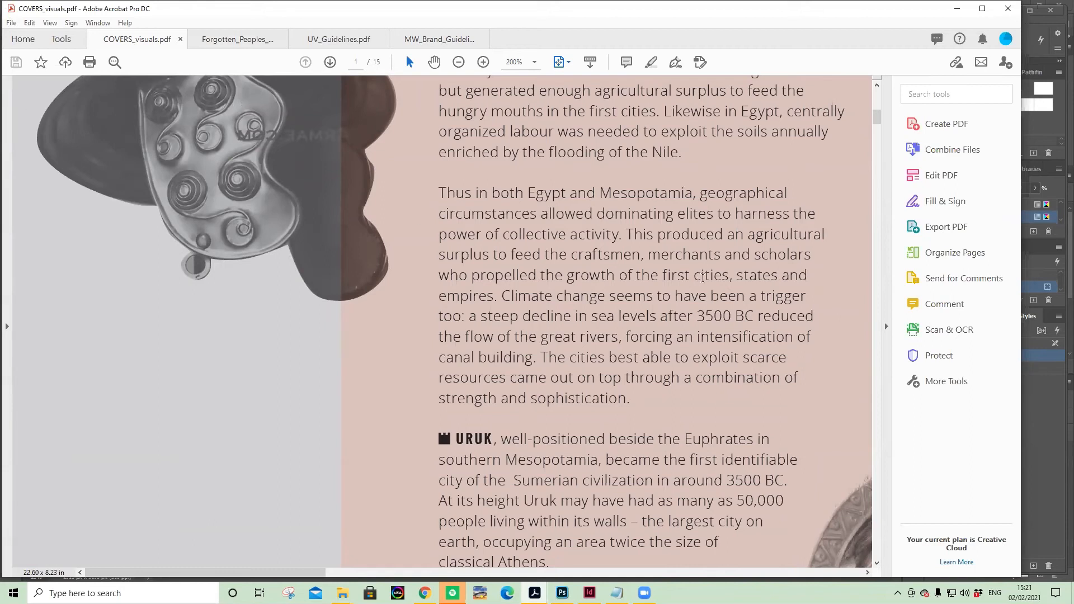
{"action": "scroll", "coordinate": [703, 278], "scroll_direction": "down", "scroll_amount": 3}
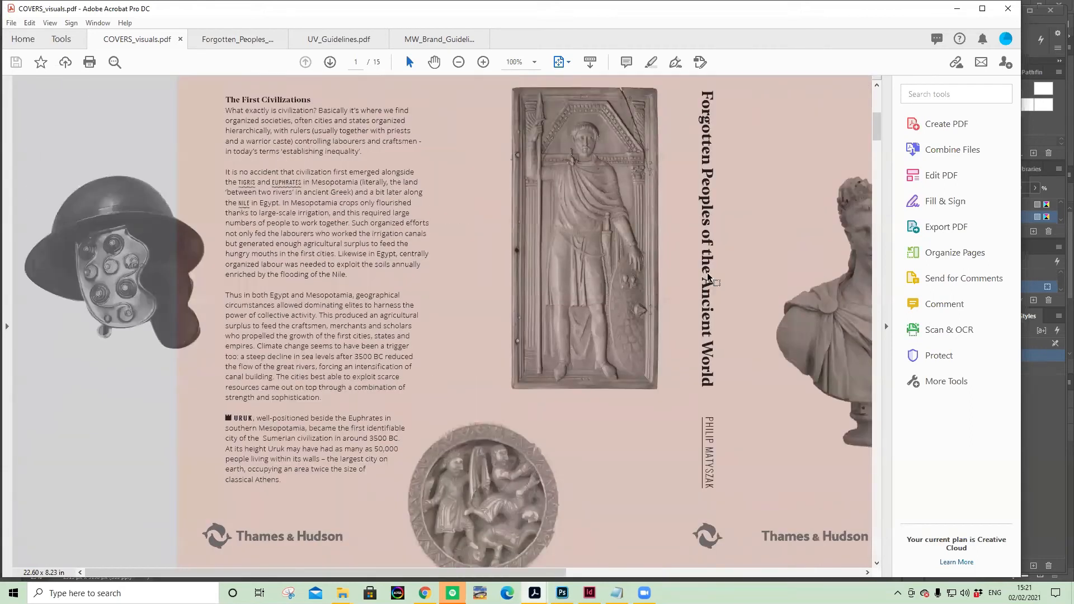
Examine how place names and inline icons are used in the chapter pages of the Forgotten_Peoples_BLAD PDF
{"action": "left_click", "coordinate": [231, 40]}
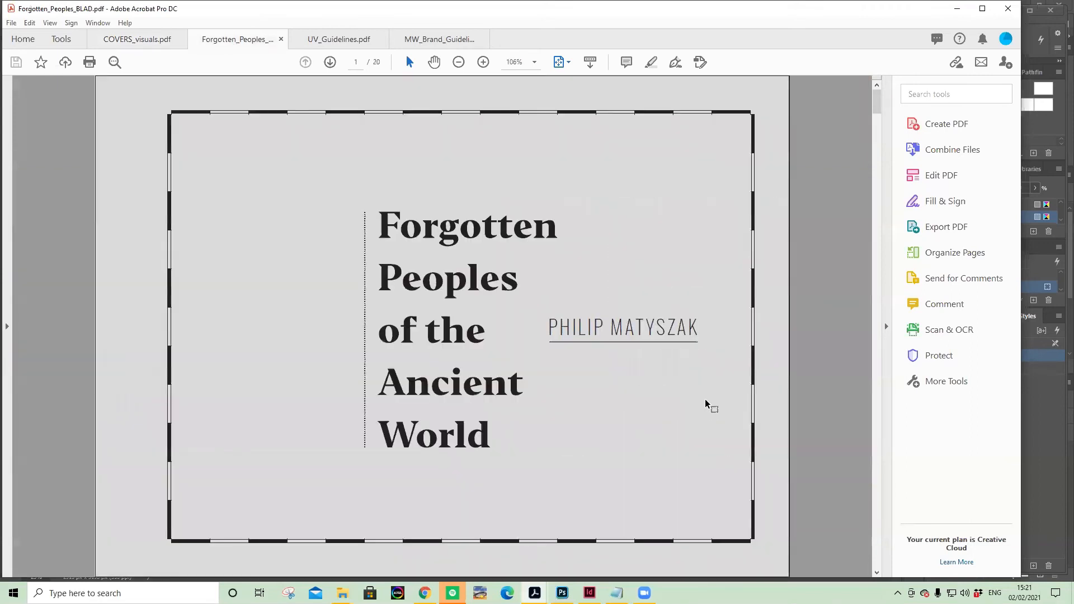
{"action": "scroll", "coordinate": [712, 398], "scroll_direction": "down", "scroll_amount": 4}
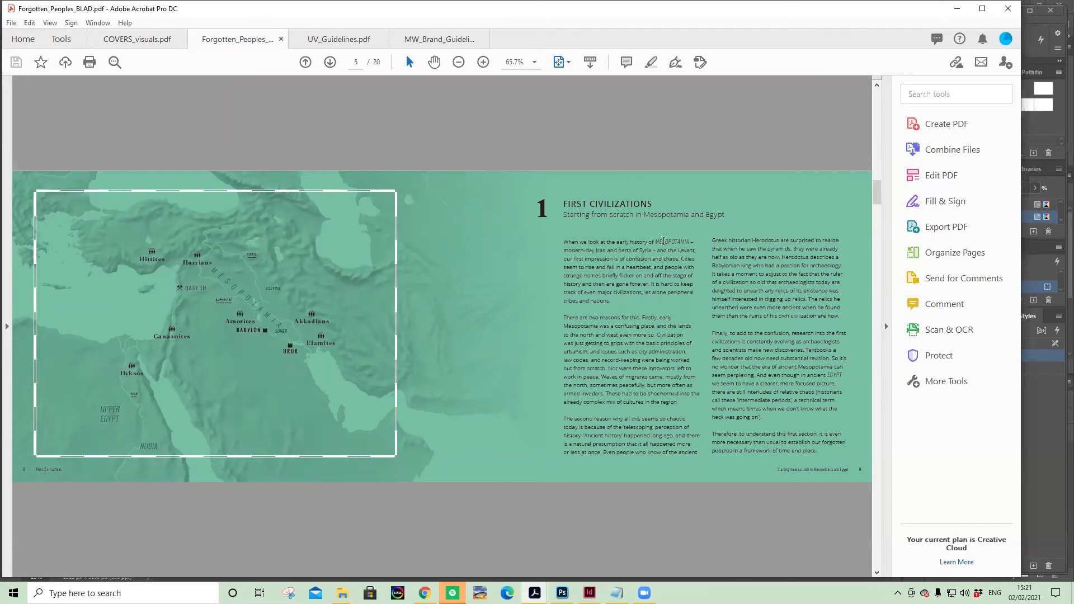
{"action": "left_click", "coordinate": [666, 249]}
{"action": "left_click_drag", "start_coordinate": [680, 242], "coordinate": [662, 241]}
{"action": "left_click", "coordinate": [671, 259]}
{"action": "scroll", "coordinate": [707, 348], "scroll_direction": "down", "scroll_amount": 5}
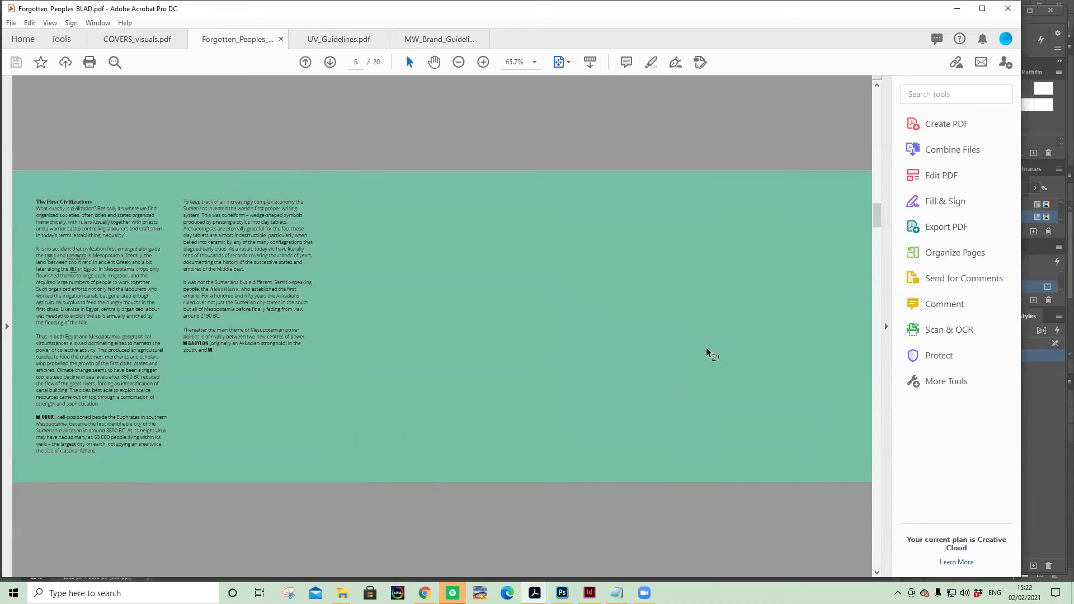
{"action": "scroll", "coordinate": [718, 348], "scroll_direction": "down", "scroll_amount": 1}
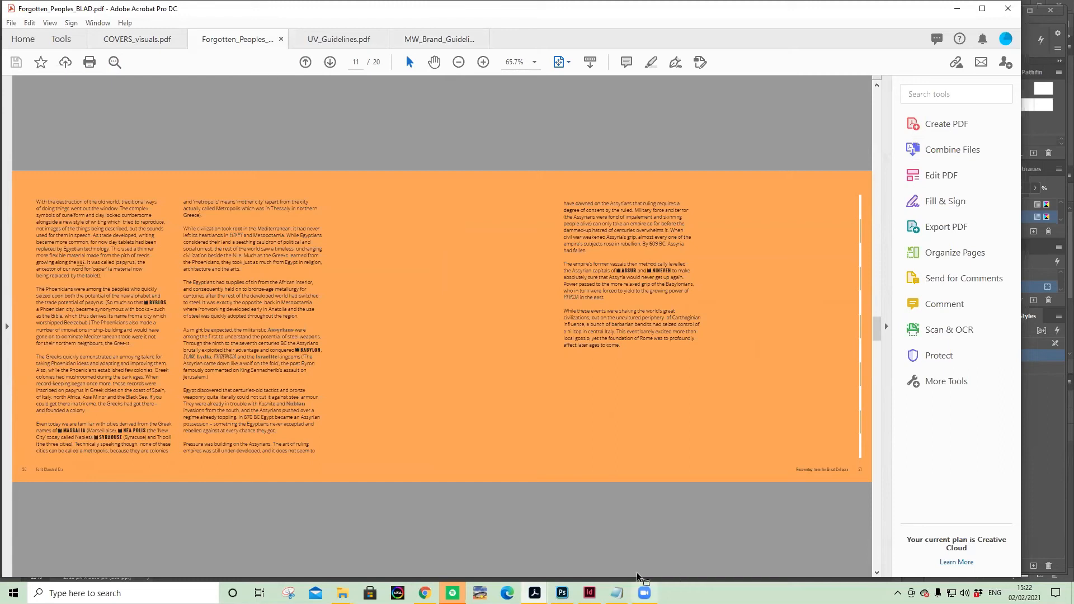
Switch back to InDesign and compare the standalone black logo with the inline icon at the start of the paragraph
{"action": "key", "text": "alt+Tab"}
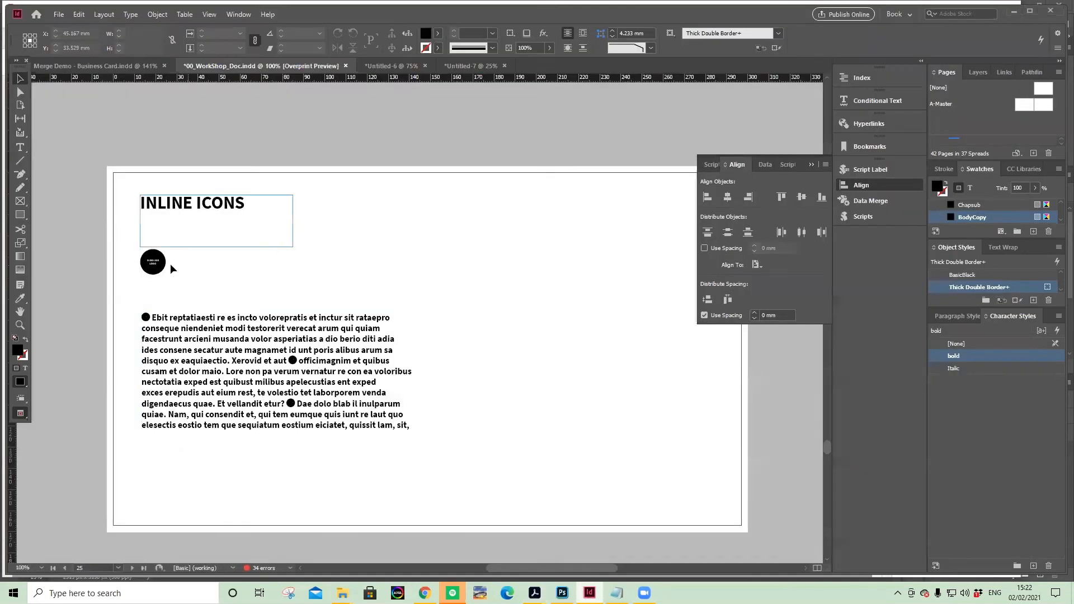
{"action": "left_click", "coordinate": [145, 317]}
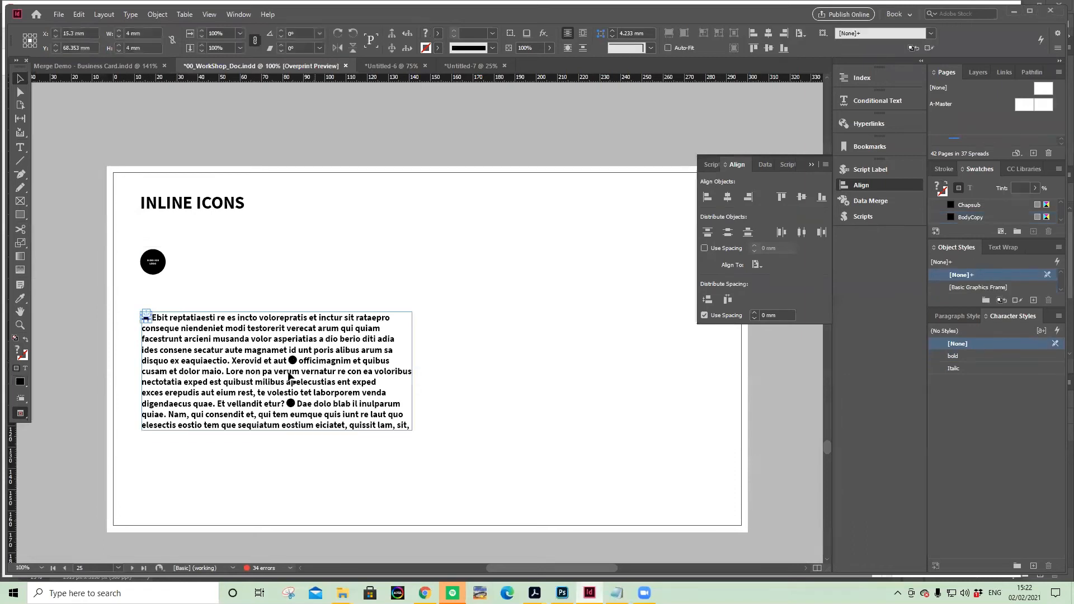
{"action": "left_click", "coordinate": [152, 268]}
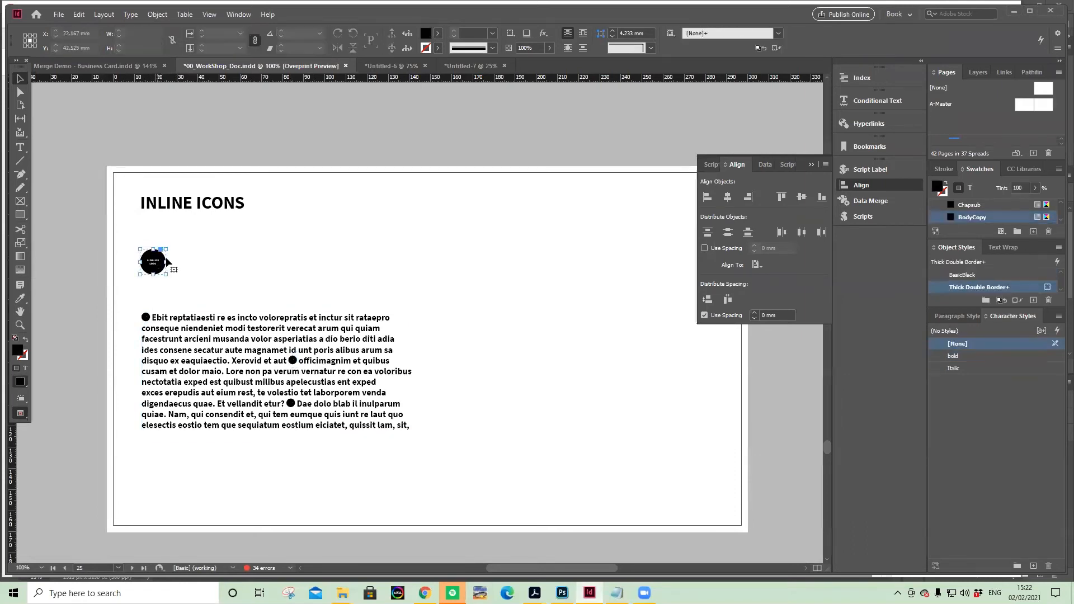
{"action": "left_click", "coordinate": [156, 266]}
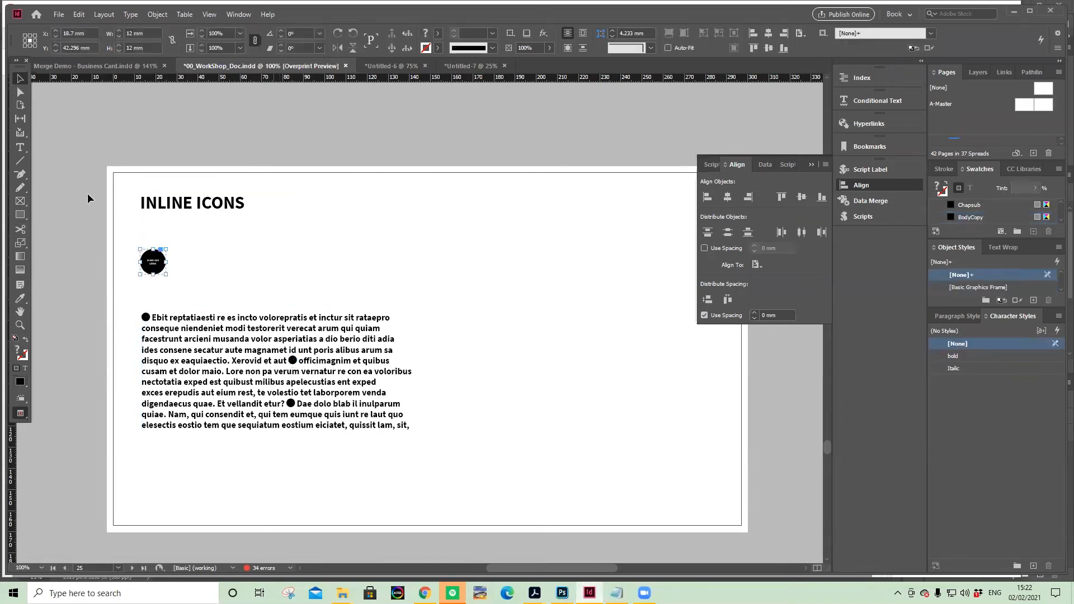
{"action": "left_click", "coordinate": [196, 261]}
{"action": "left_click", "coordinate": [160, 263]}
{"action": "left_click", "coordinate": [159, 263]}
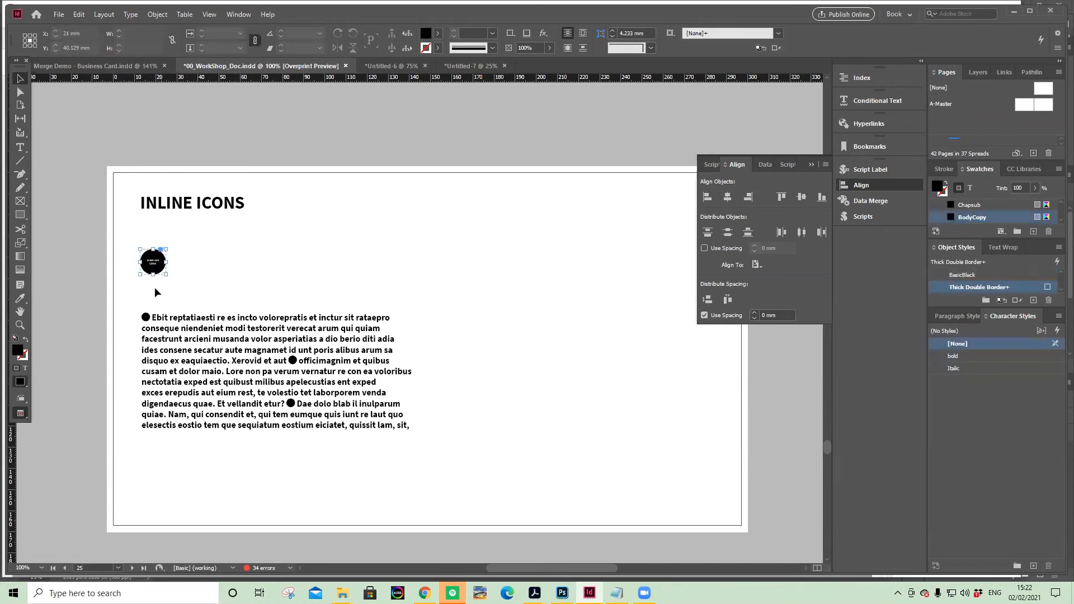
{"action": "left_click", "coordinate": [146, 316]}
{"action": "left_click", "coordinate": [220, 273]}
Copy the inline icon before "officimagnim" and paste it into the text between "pa" and "verum"
{"action": "double_click", "coordinate": [319, 371]}
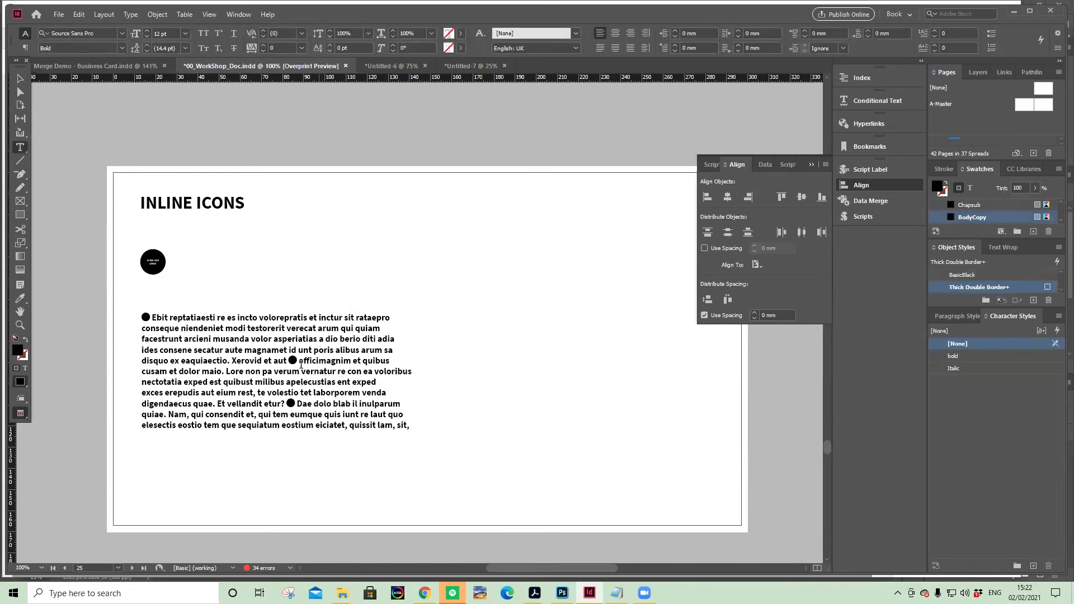
{"action": "left_click_drag", "start_coordinate": [300, 362], "coordinate": [287, 363]}
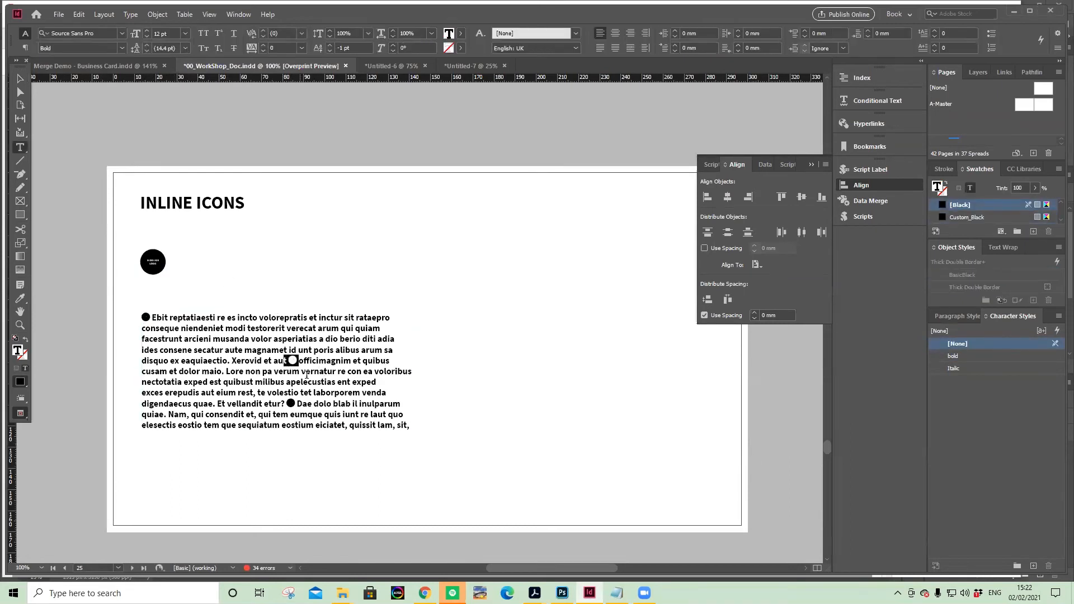
{"action": "left_click", "coordinate": [303, 362]}
{"action": "key", "text": "shift+Left"}
{"action": "key", "text": "Right"}
{"action": "key", "text": "ctrl+v"}
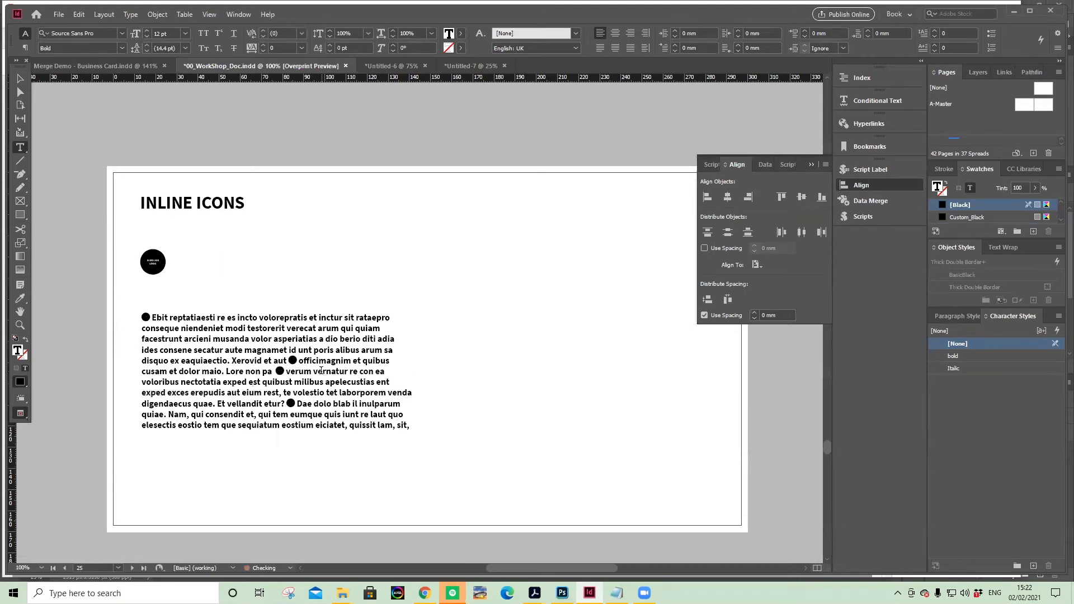
Resize the paragraph's text frame to about 71 mm wide and 95 mm high so the inline icons reflow, and deselect it
{"action": "left_click", "coordinate": [20, 79]}
{"action": "left_click", "coordinate": [336, 282]}
{"action": "left_click", "coordinate": [378, 362]}
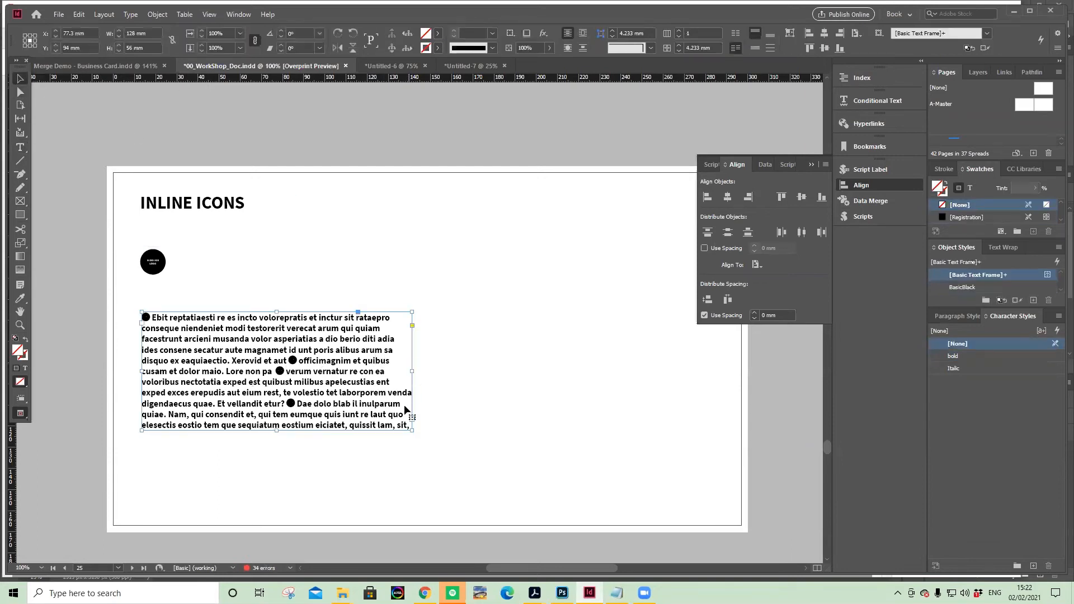
{"action": "left_click_drag", "start_coordinate": [407, 434], "coordinate": [293, 511]}
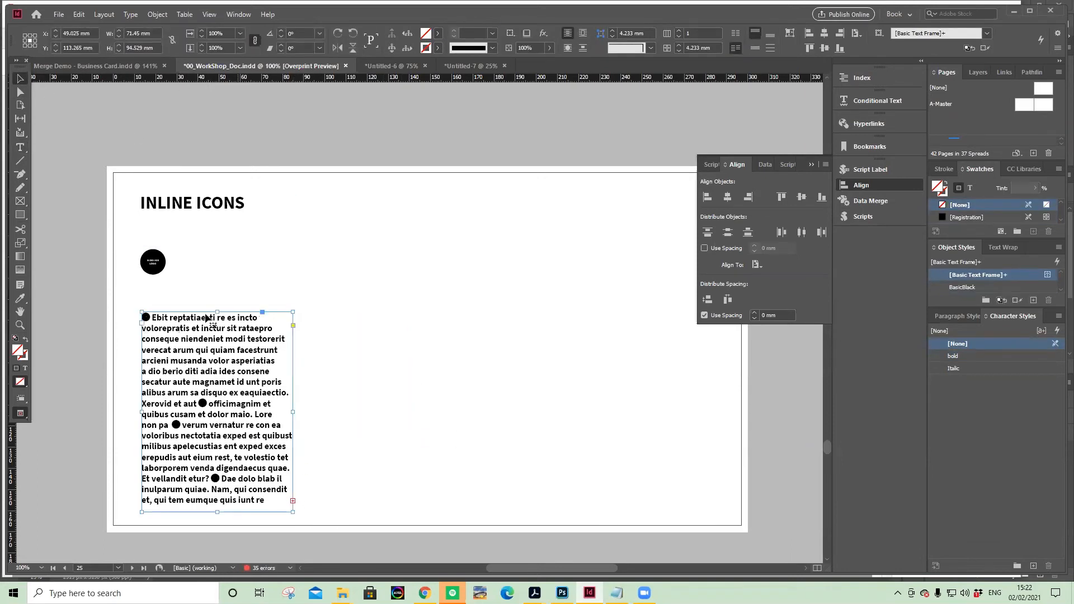
{"action": "left_click", "coordinate": [371, 415]}
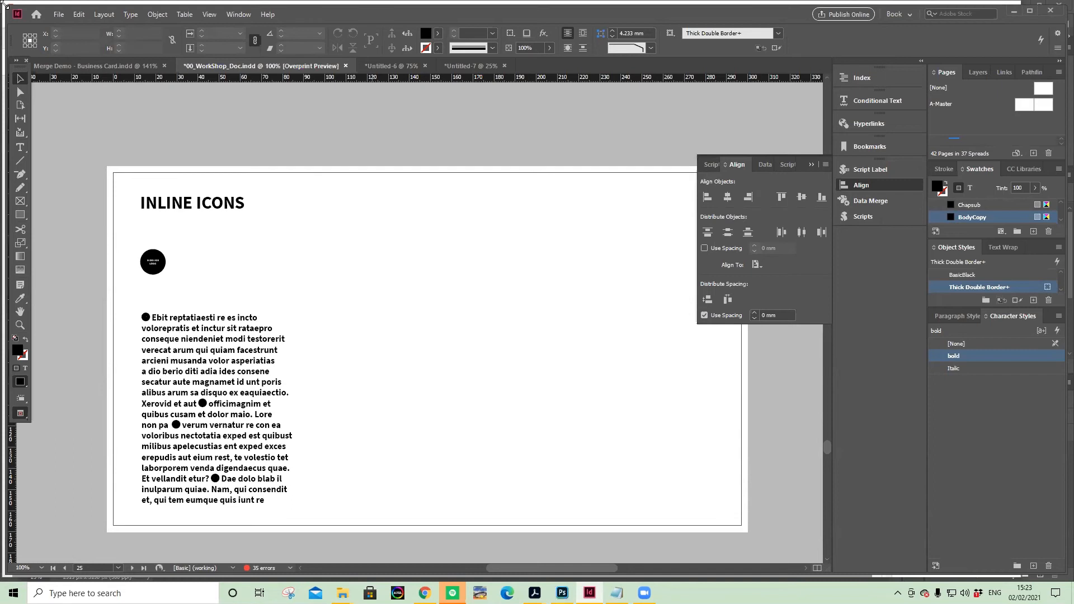
Zoom in on the paragraph's opening lines and select the first inline icon as a text character and as an object
{"action": "double_click", "coordinate": [173, 349]}
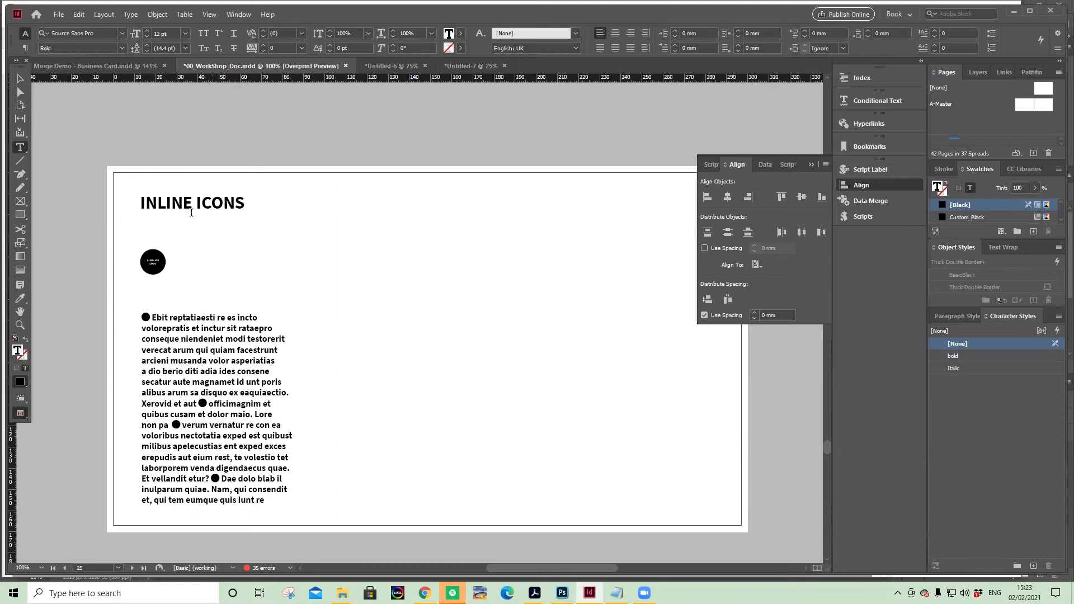
{"action": "left_click", "coordinate": [19, 325]}
{"action": "left_click_drag", "start_coordinate": [137, 324], "coordinate": [324, 431]}
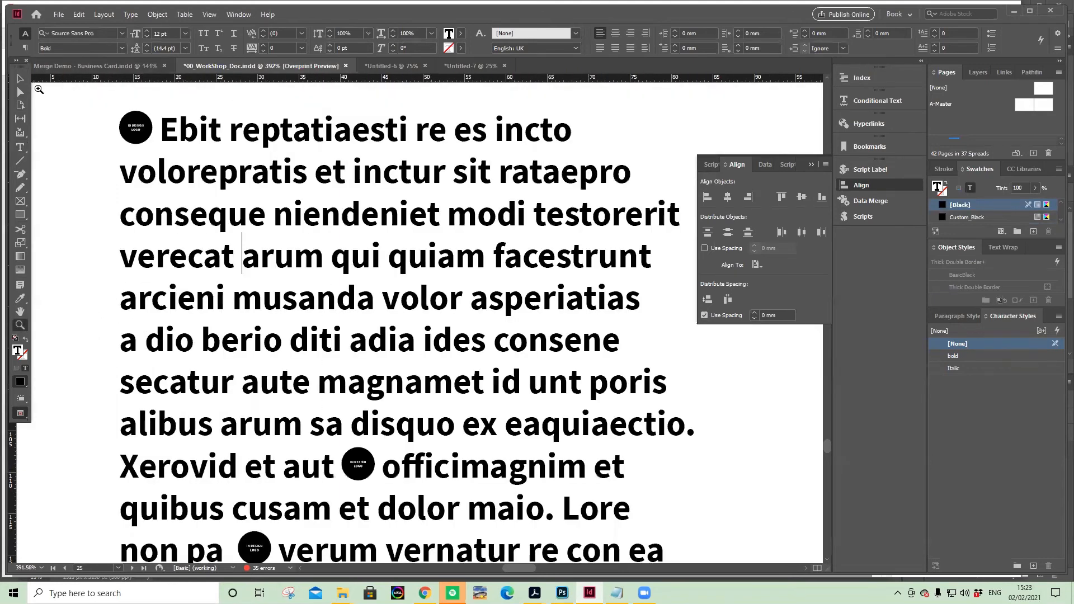
{"action": "left_click", "coordinate": [19, 147]}
{"action": "left_click_drag", "start_coordinate": [164, 126], "coordinate": [117, 131]}
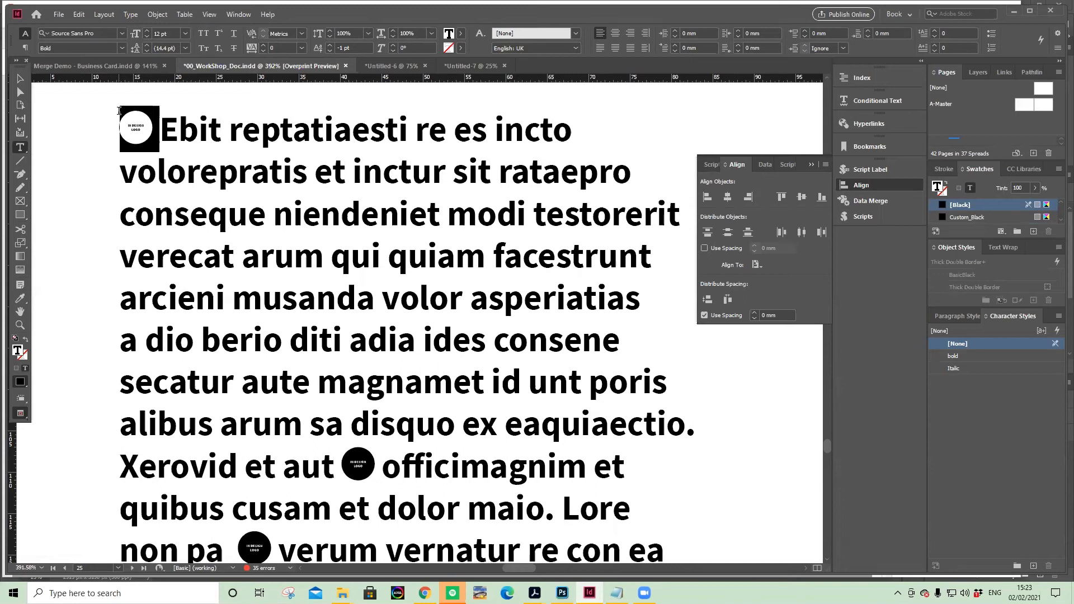
{"action": "left_click", "coordinate": [201, 132]}
{"action": "left_click_drag", "start_coordinate": [159, 124], "coordinate": [136, 131]}
{"action": "left_click", "coordinate": [19, 79]}
{"action": "left_click", "coordinate": [147, 127]}
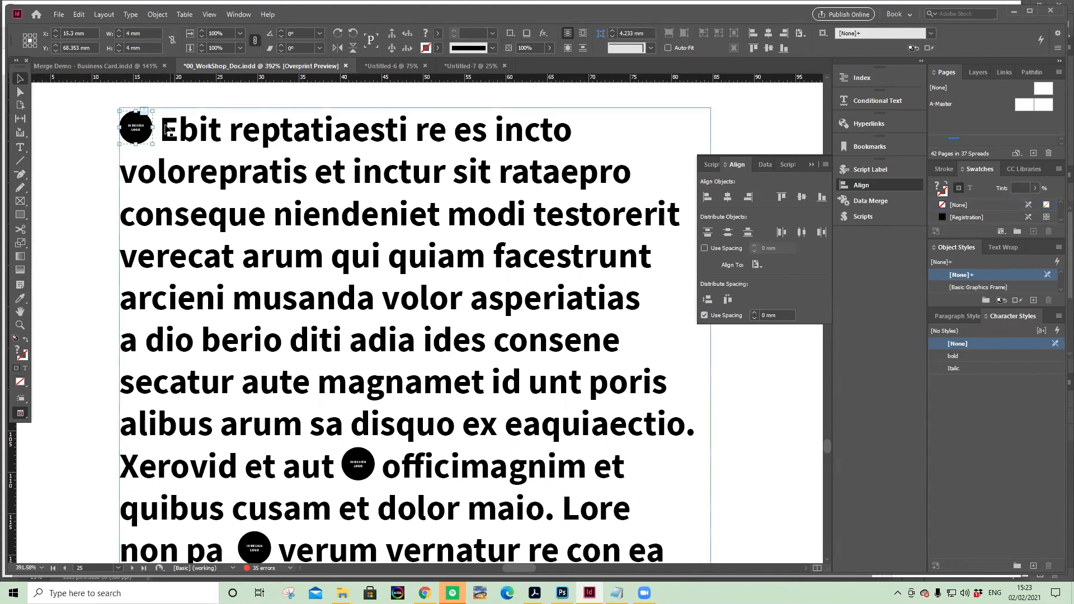
Try raising the first inline icon's baseline shift to 1 pt and lowering it back to -1 pt
{"action": "double_click", "coordinate": [157, 131]}
{"action": "left_click_drag", "start_coordinate": [164, 123], "coordinate": [133, 124]}
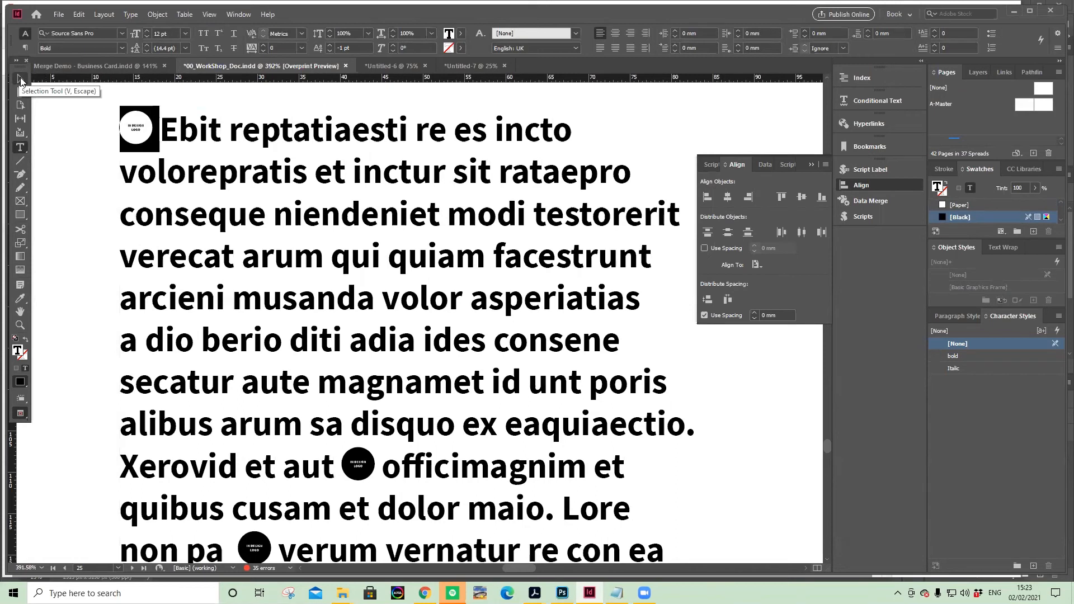
{"action": "left_click", "coordinate": [355, 48]}
{"action": "left_click_drag", "start_coordinate": [355, 48], "coordinate": [320, 53]}
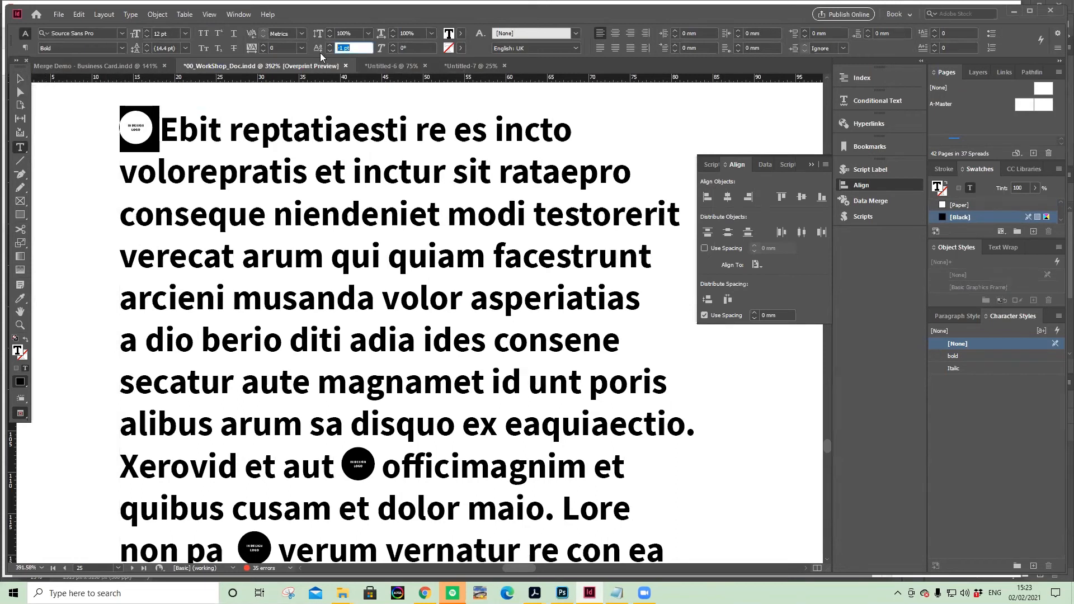
{"action": "key", "text": "Up"}
{"action": "key", "text": "Up"}
{"action": "key", "text": "Up"}
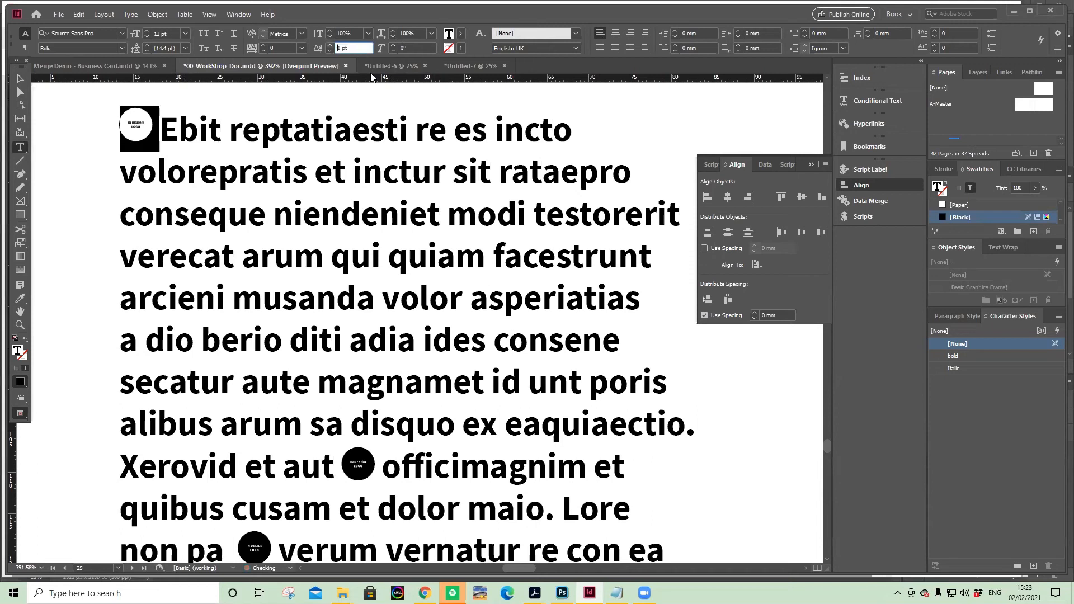
{"action": "key", "text": "Down"}
{"action": "key", "text": "Down"}
{"action": "key", "text": "Up"}
{"action": "key", "text": "Down"}
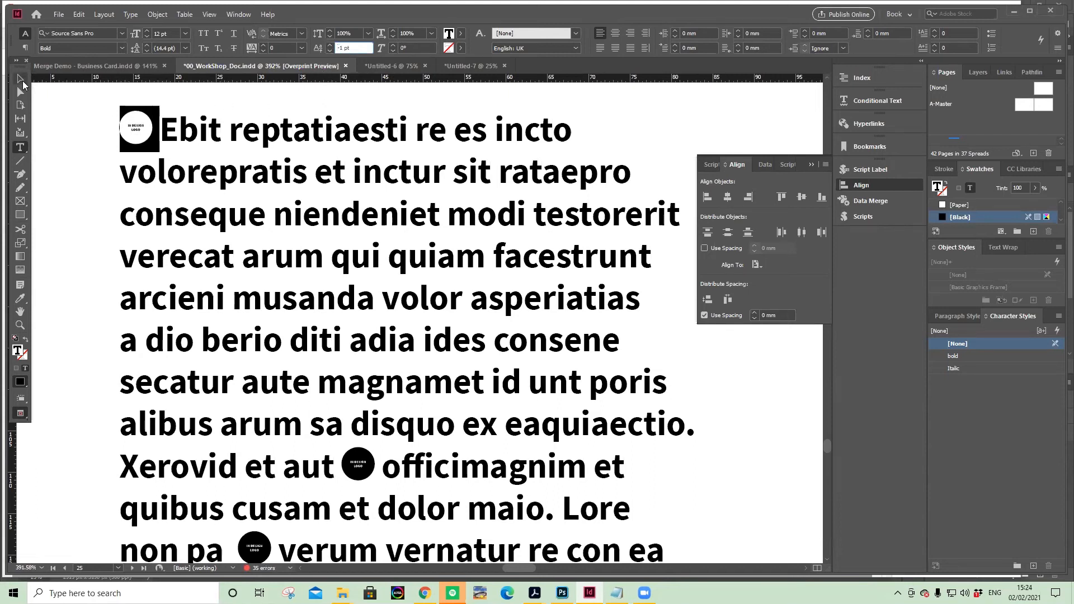
{"action": "left_click", "coordinate": [21, 81]}
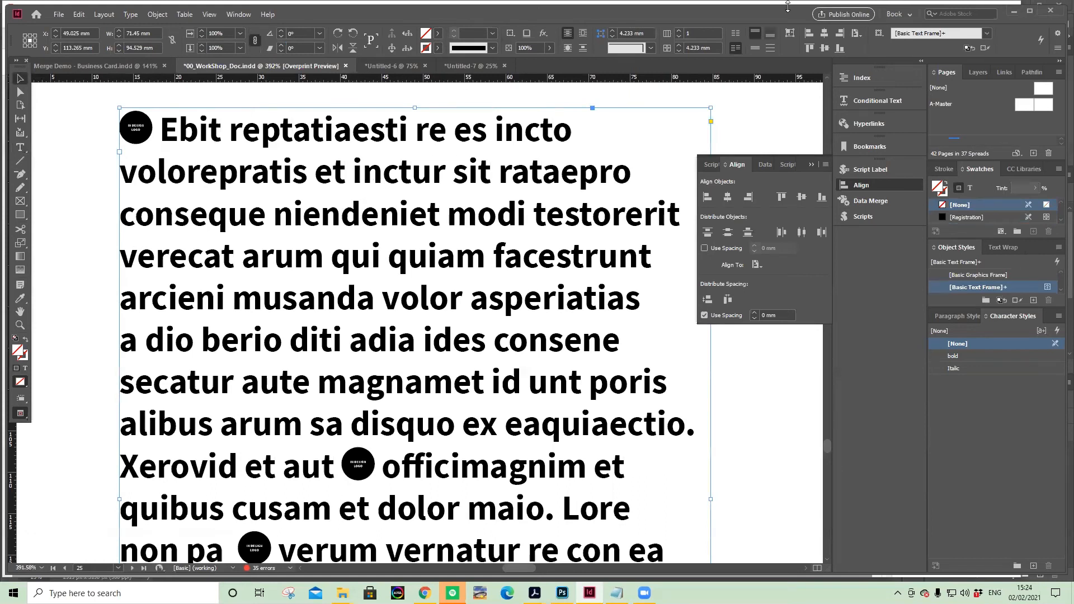
Set the baseline shift of the inline icon before "Ebit" to 0 pt and deselect the text
{"action": "left_click", "coordinate": [139, 139]}
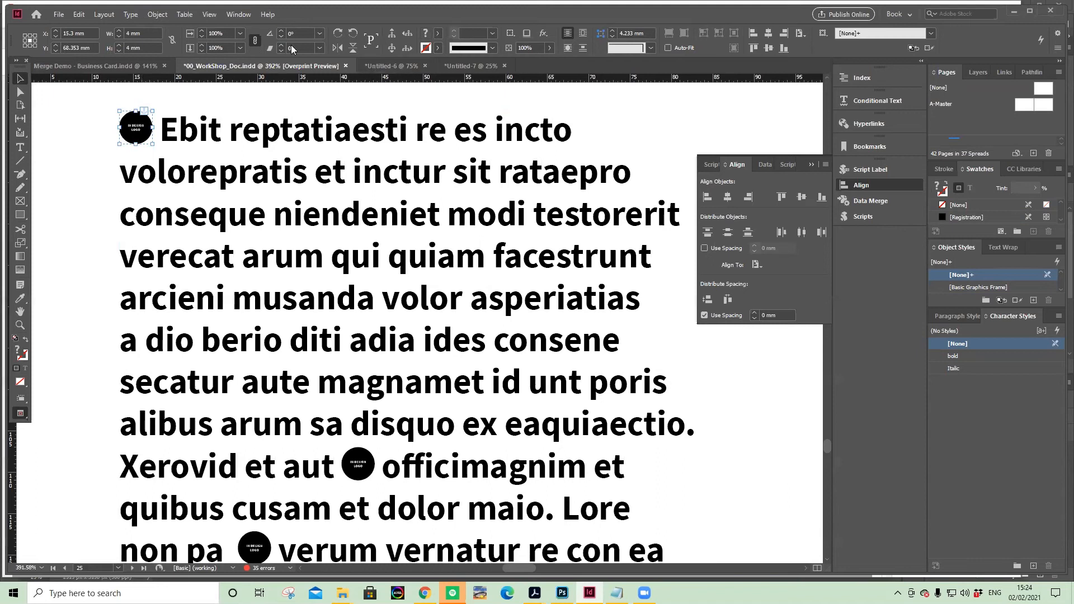
{"action": "double_click", "coordinate": [169, 130]}
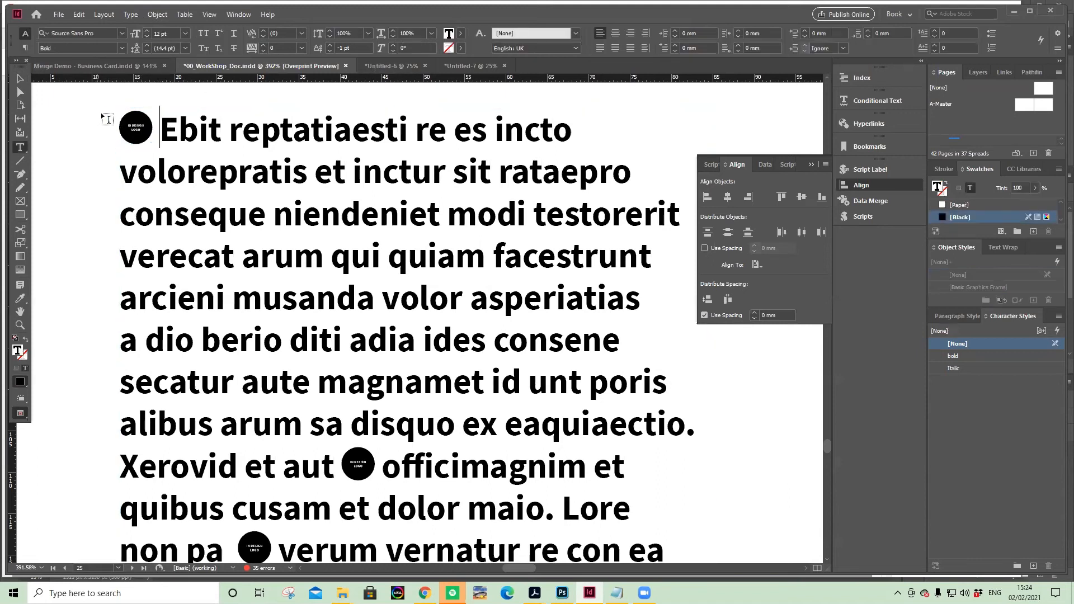
{"action": "key", "text": "shift+Left"}
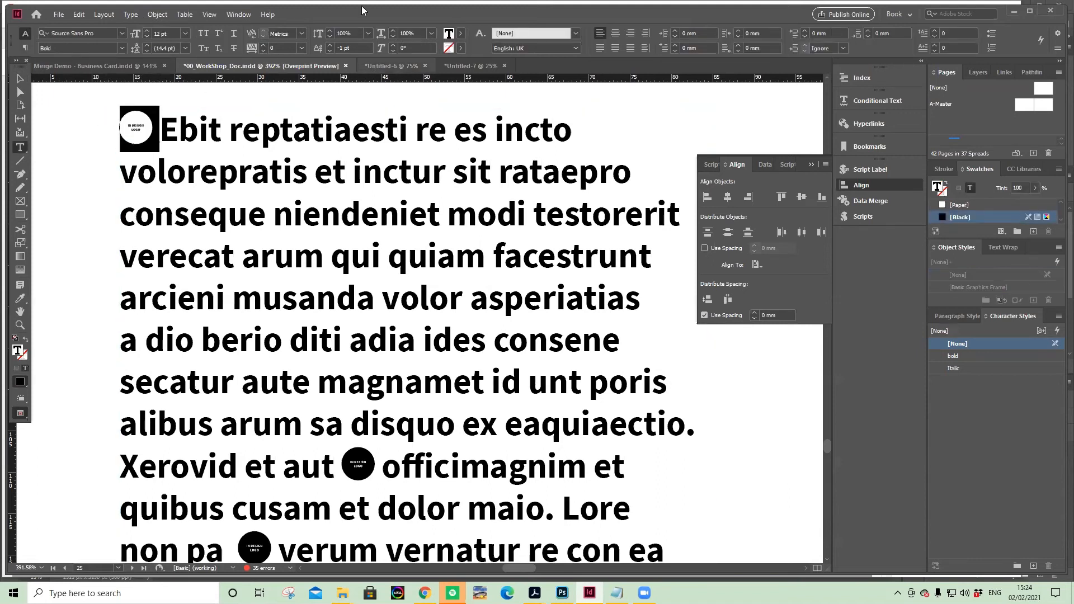
{"action": "left_click", "coordinate": [318, 48]}
{"action": "type", "text": "0"}
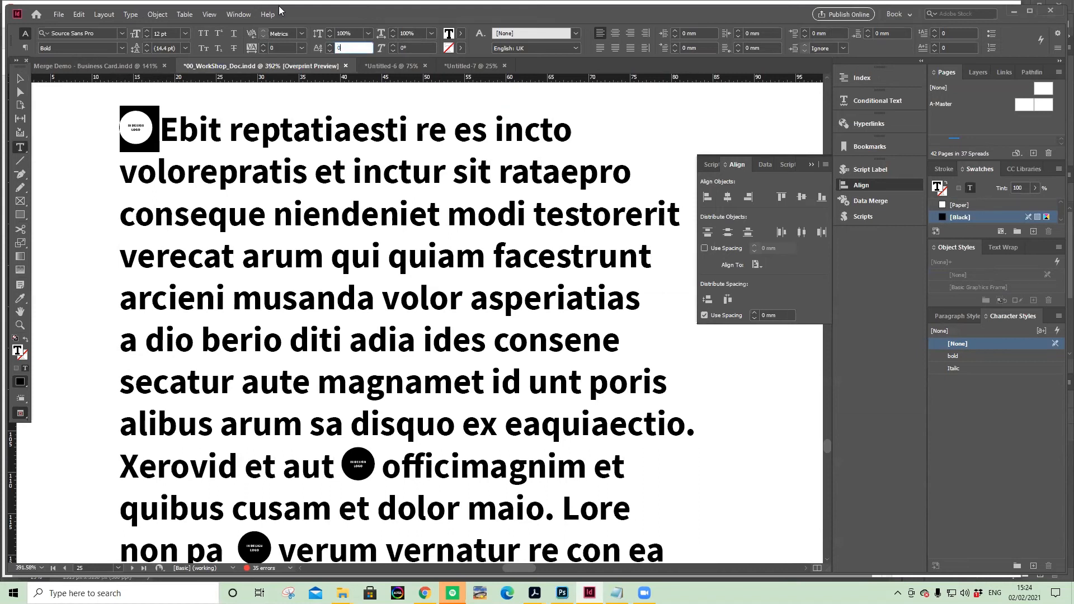
{"action": "key", "text": "Return"}
{"action": "left_click", "coordinate": [21, 78]}
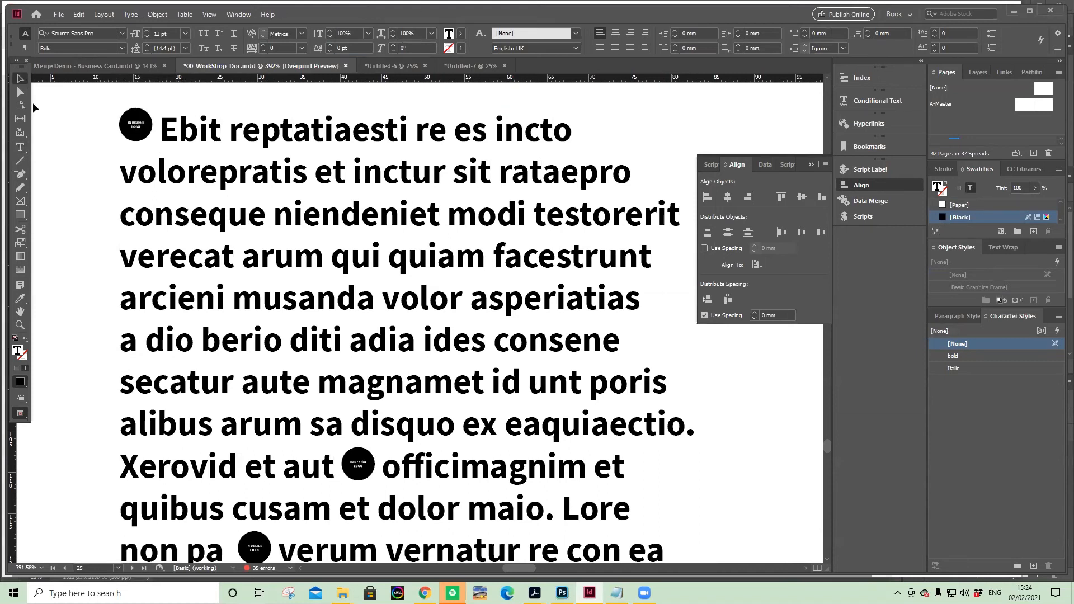
{"action": "left_click", "coordinate": [152, 103]}
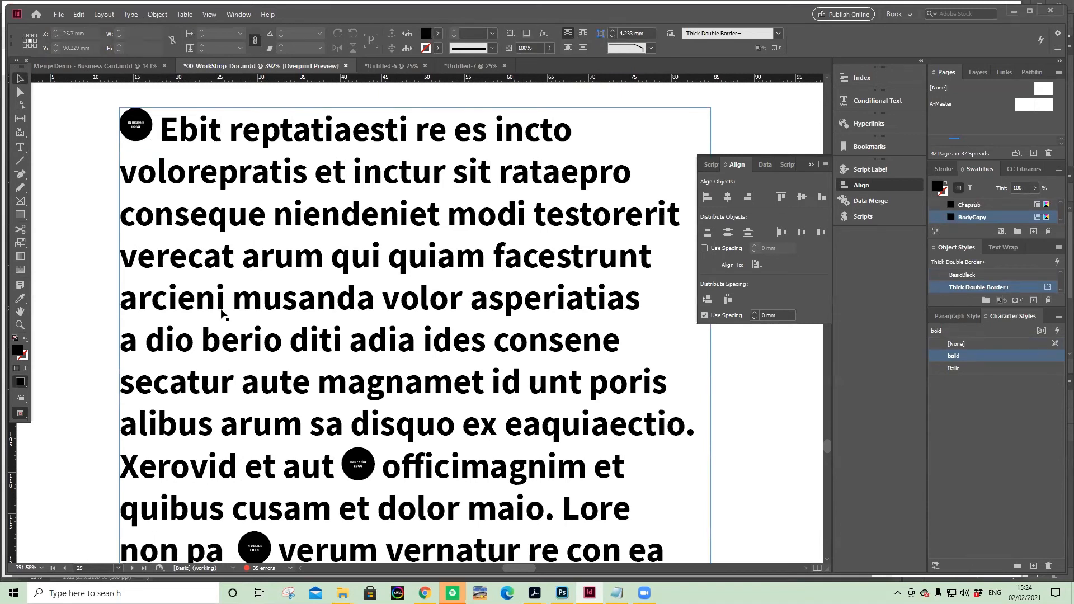
Go to the Object Styles page and examine which object style the grey line below the squares uses
{"action": "key", "text": "ctrl+0"}
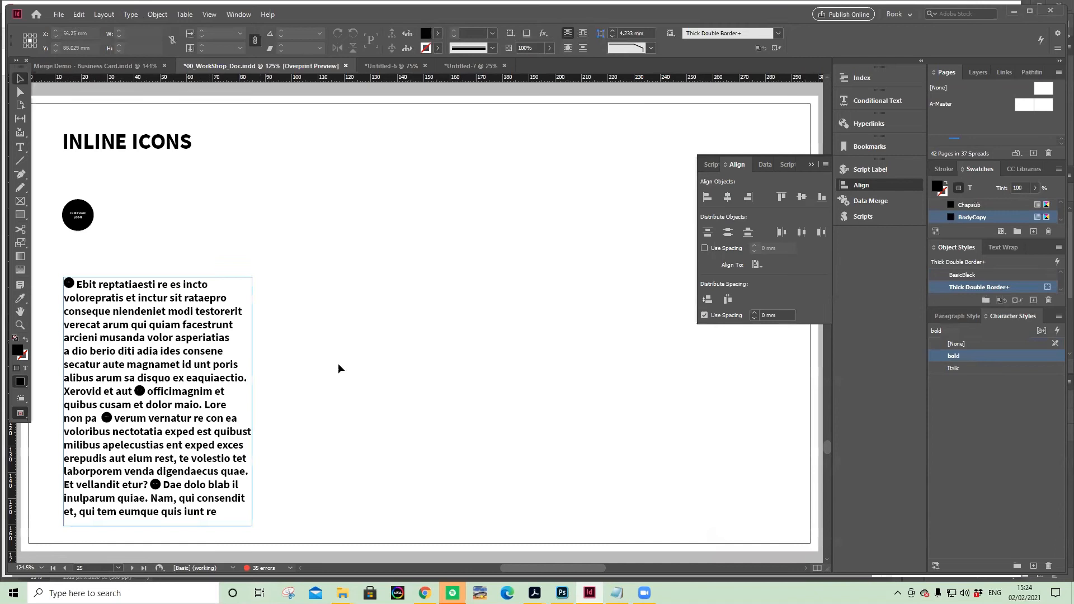
{"action": "scroll", "coordinate": [338, 365], "scroll_direction": "down", "scroll_amount": 5}
{"action": "scroll", "coordinate": [355, 288], "scroll_direction": "down", "scroll_amount": 2}
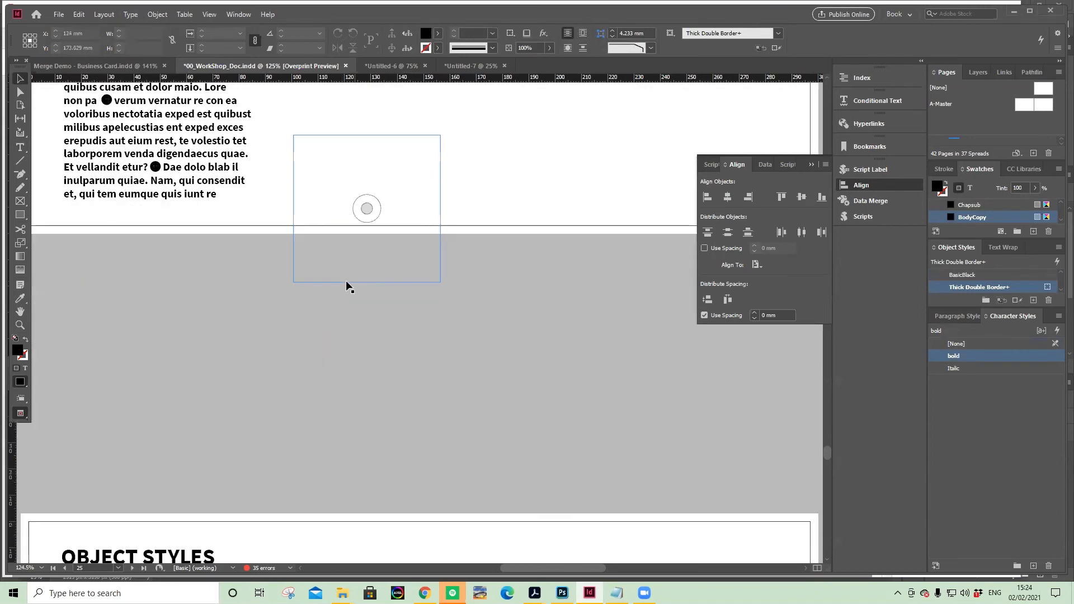
{"action": "scroll", "coordinate": [314, 269], "scroll_direction": "down", "scroll_amount": 2}
{"action": "scroll", "coordinate": [294, 268], "scroll_direction": "down", "scroll_amount": 6}
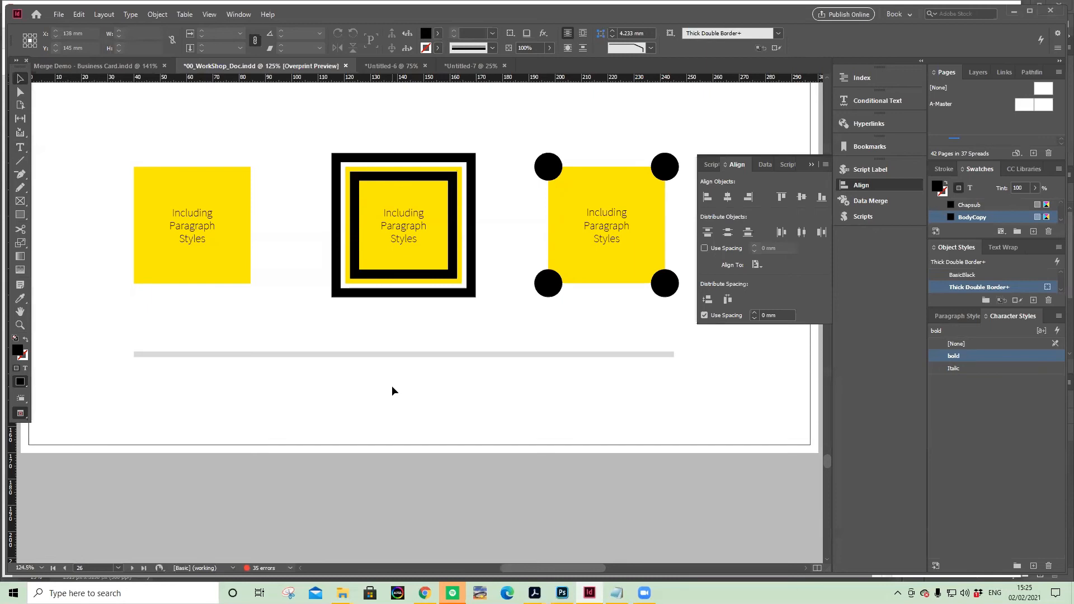
{"action": "left_click", "coordinate": [354, 354]}
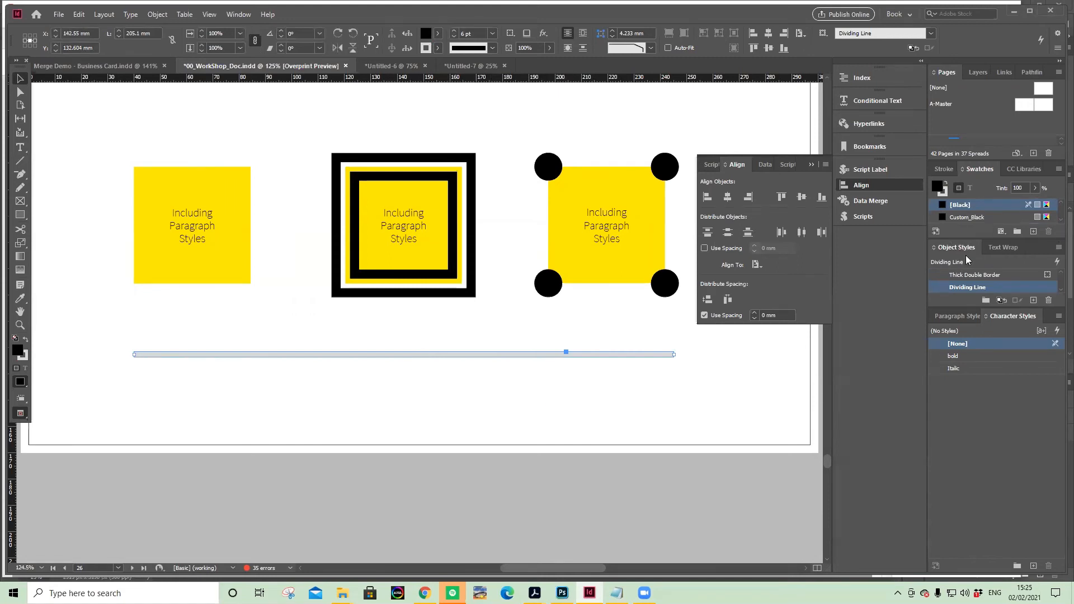
{"action": "left_click", "coordinate": [640, 381]}
{"action": "left_click", "coordinate": [609, 352]}
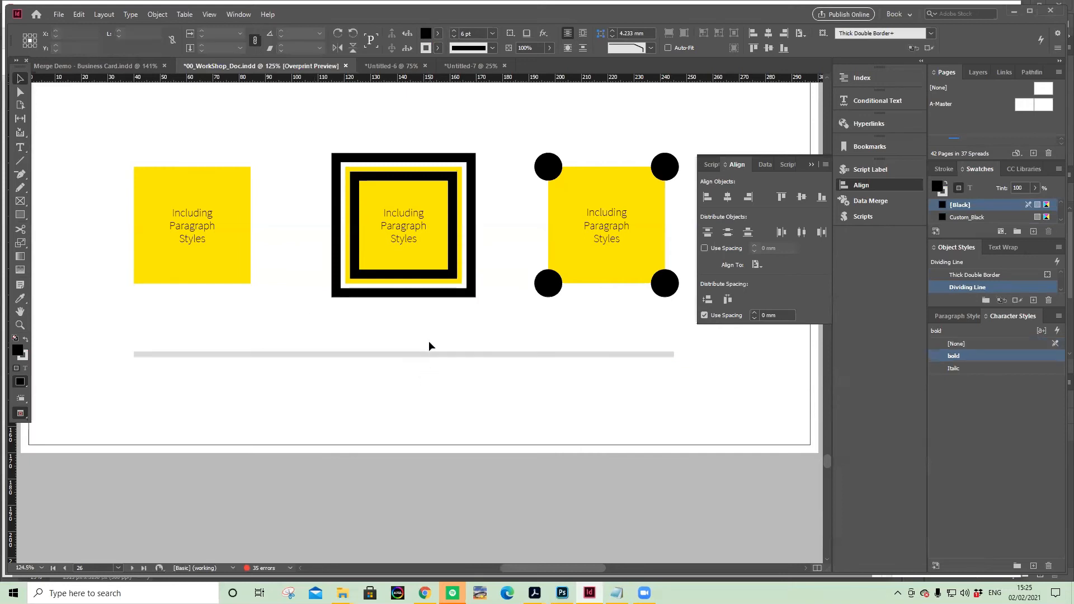
Duplicate the grey dividing line downwards to make six stacked lines and centre them horizontally on the page
{"action": "left_click_drag", "start_coordinate": [429, 359], "coordinate": [418, 394]}
{"action": "left_click_drag", "start_coordinate": [420, 395], "coordinate": [420, 410]}
{"action": "left_click_drag", "start_coordinate": [420, 410], "coordinate": [411, 425]}
{"action": "left_click_drag", "start_coordinate": [420, 332], "coordinate": [577, 417]}
{"action": "left_click_drag", "start_coordinate": [449, 394], "coordinate": [470, 433]}
{"action": "left_click", "coordinate": [727, 197]}
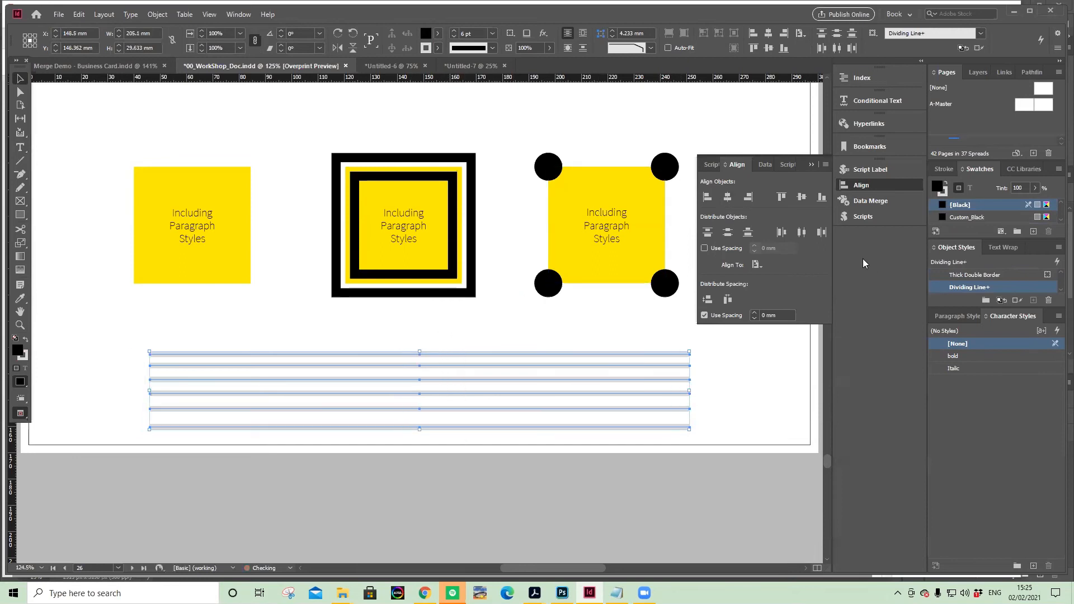
Distribute the vertical centres of the six dividing lines evenly, aligned to the selection, and deselect them
{"action": "left_click", "coordinate": [734, 237]}
{"action": "key", "text": "ctrl+z"}
{"action": "left_click", "coordinate": [757, 265]}
{"action": "left_click", "coordinate": [801, 265]}
{"action": "left_click", "coordinate": [728, 235]}
{"action": "left_click", "coordinate": [727, 361]}
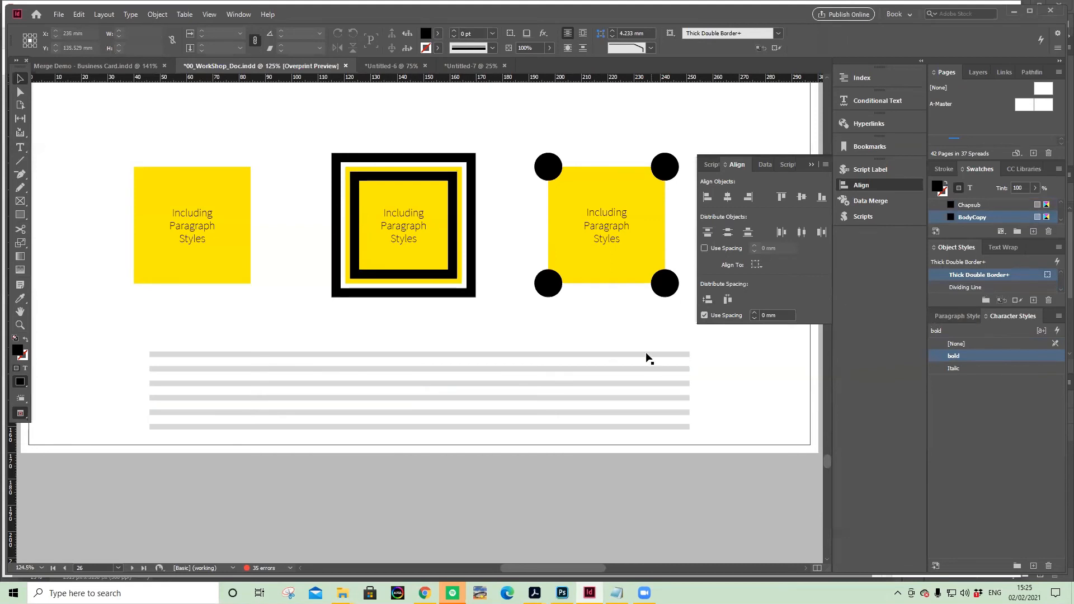
Edit the Dividing Line object style with a C=100 M=0 Y=0 K=0 stroke at 100% tint and the Thin - Thin type
{"action": "double_click", "coordinate": [988, 287]}
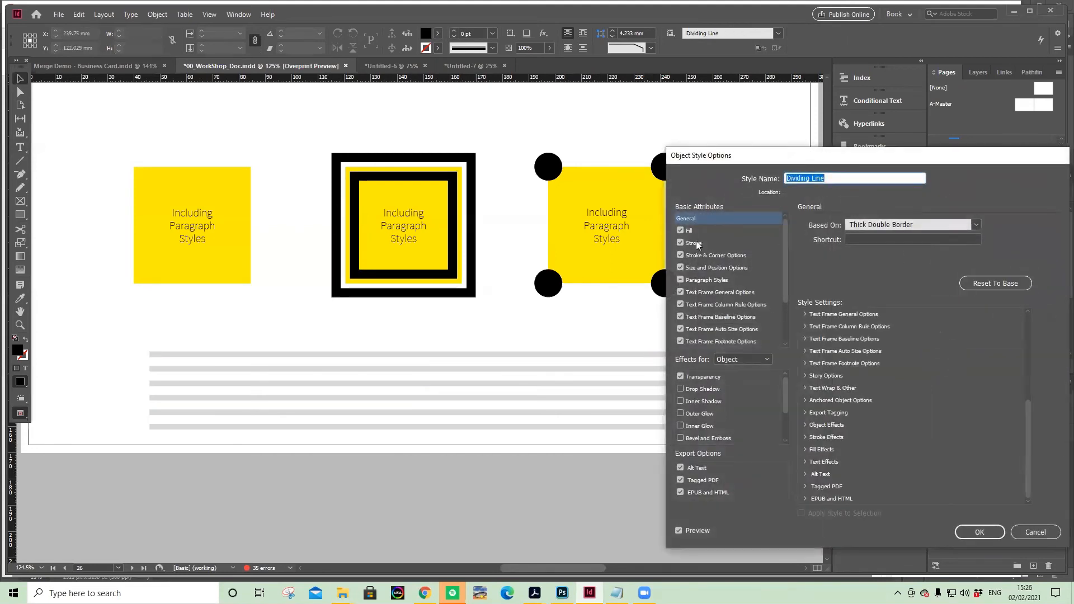
{"action": "left_click", "coordinate": [693, 243]}
{"action": "left_click", "coordinate": [869, 277]}
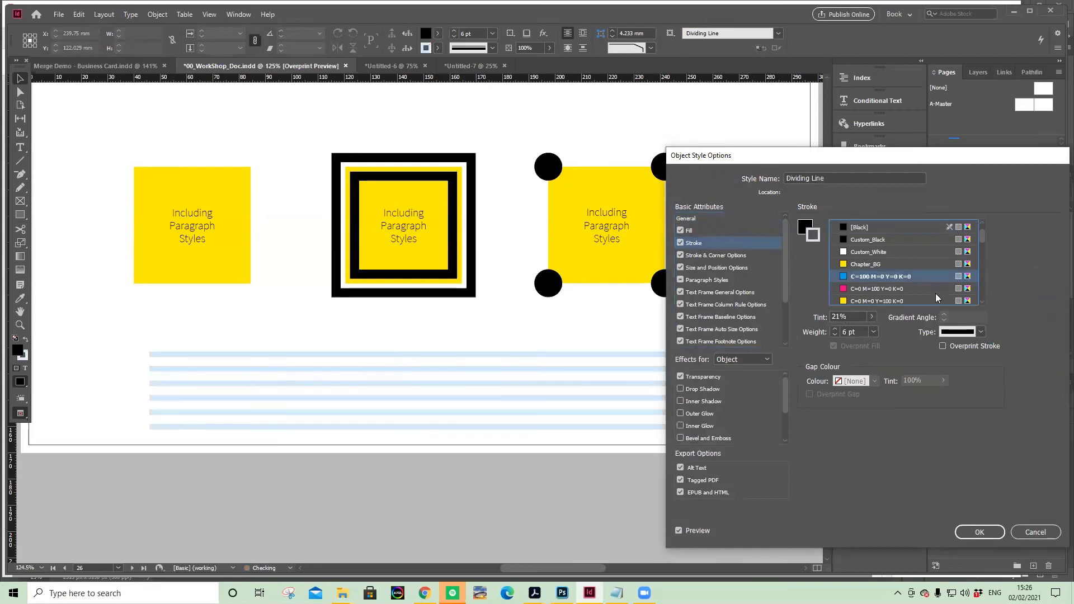
{"action": "left_click", "coordinate": [982, 331]}
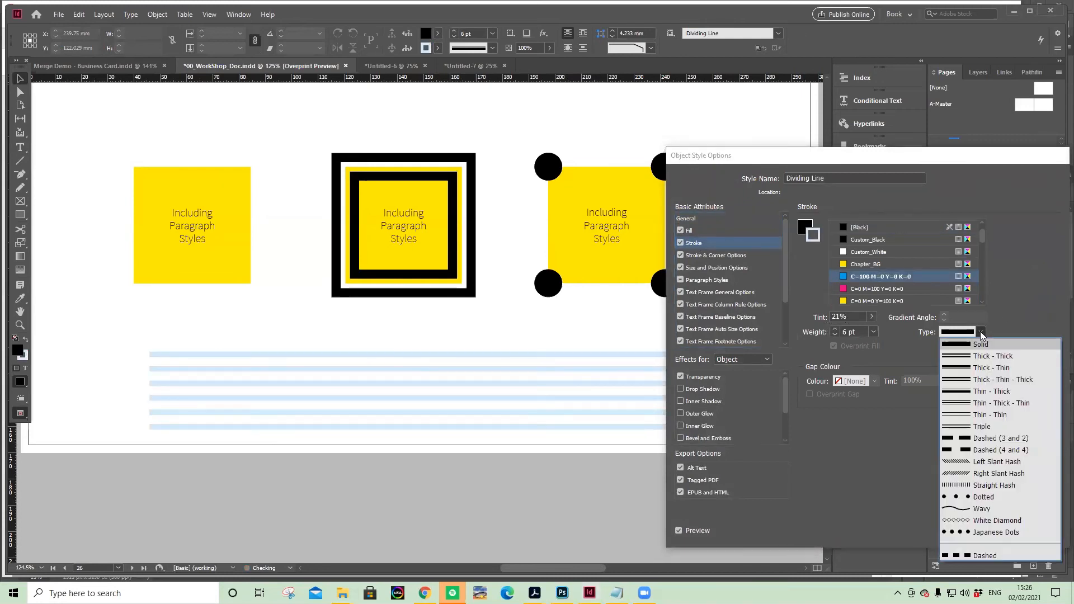
{"action": "left_click", "coordinate": [968, 415]}
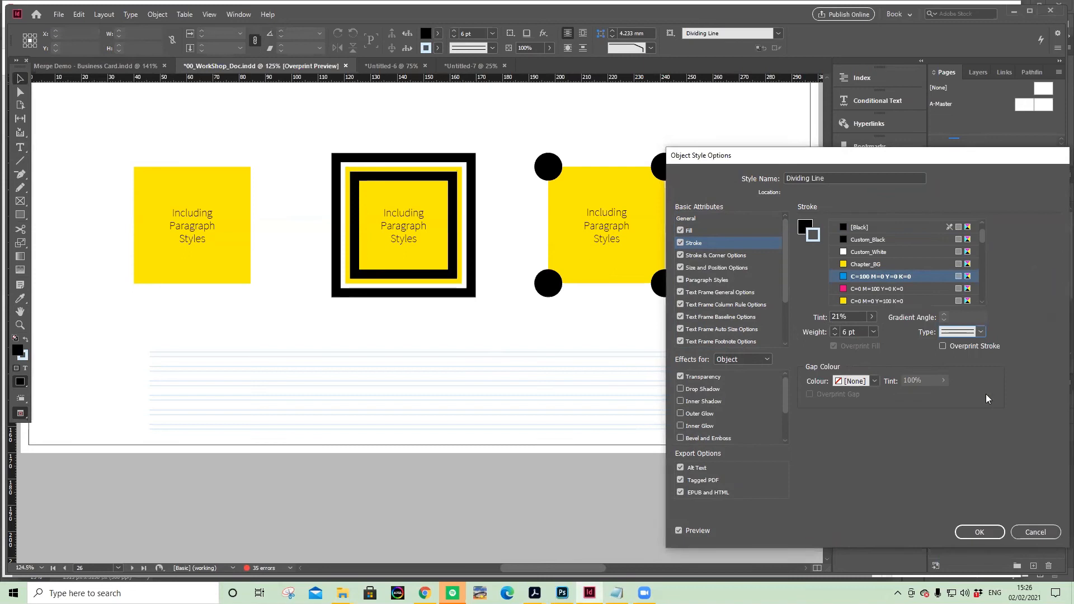
{"action": "left_click", "coordinate": [872, 333]}
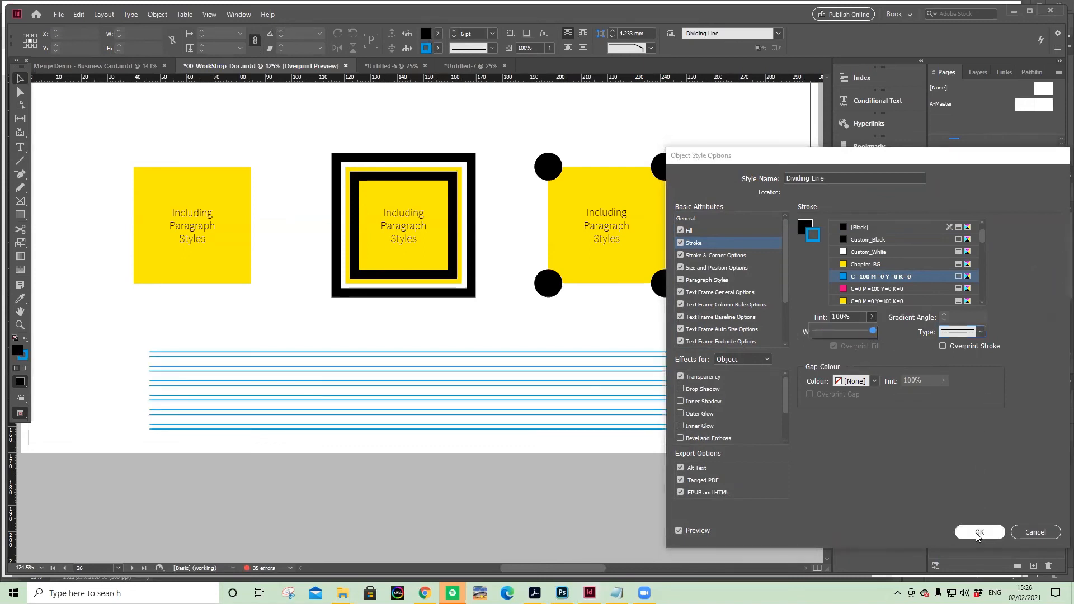
{"action": "left_click", "coordinate": [980, 532]}
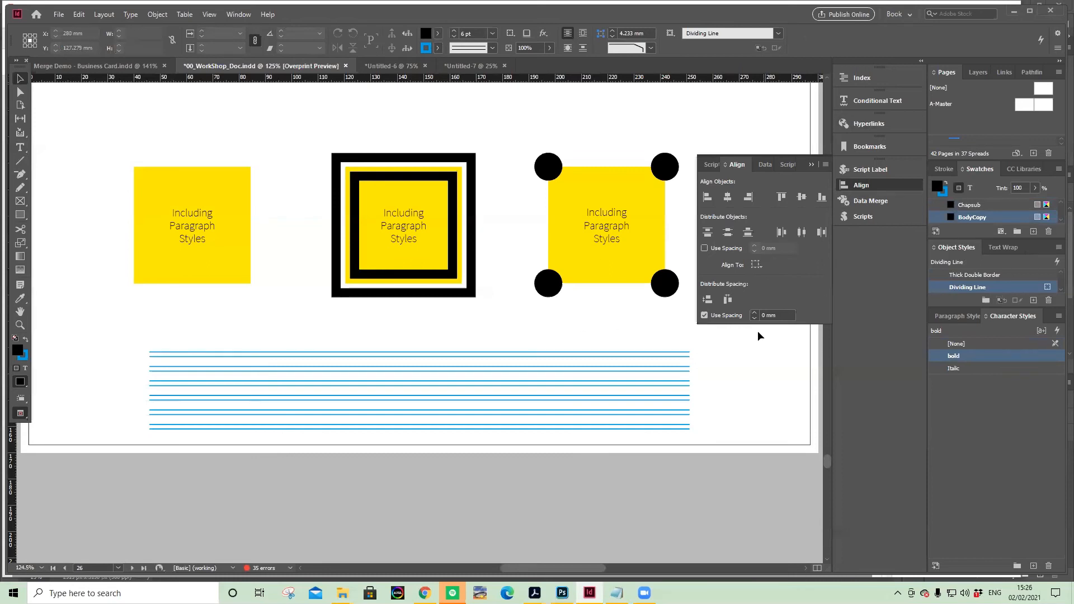
Select the page's squares and lines together, then select the plain yellow square to check its object style
{"action": "left_click_drag", "start_coordinate": [122, 116], "coordinate": [633, 446]}
{"action": "left_click", "coordinate": [703, 371]}
{"action": "left_click", "coordinate": [212, 151]}
{"action": "left_click", "coordinate": [162, 214]}
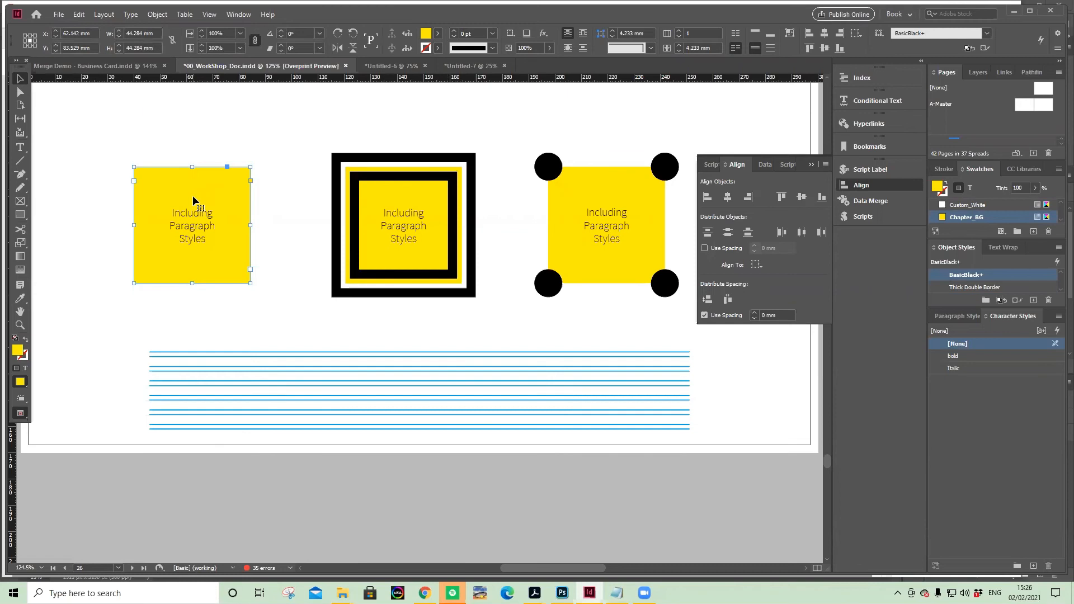
{"action": "left_click", "coordinate": [264, 154]}
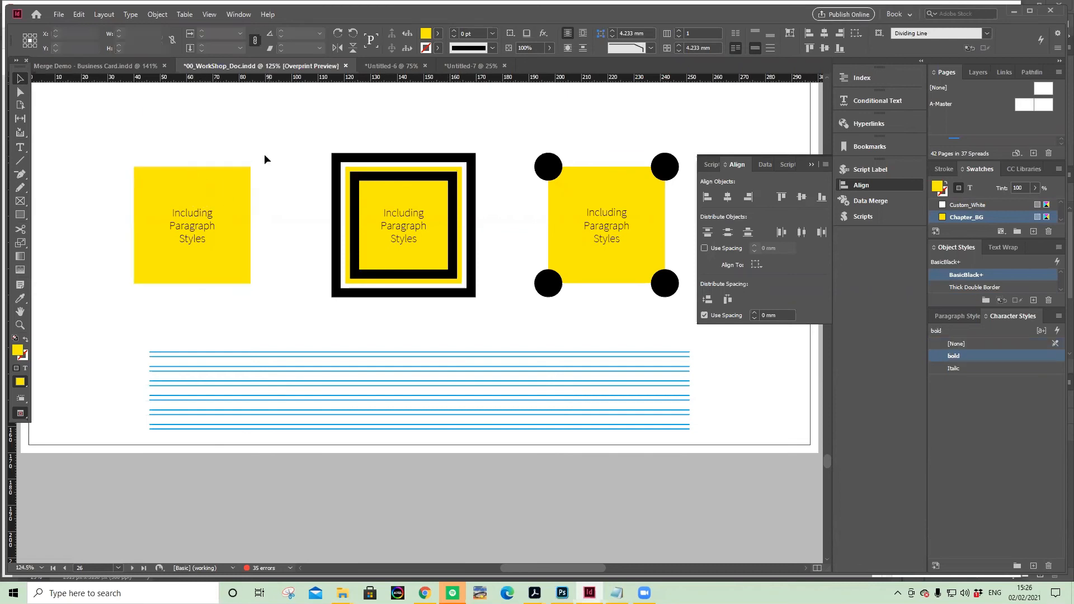
Raise the magenta in the Chapter_BG swatch used by the plain square to turn it from yellow to orange
{"action": "left_click", "coordinate": [239, 194]}
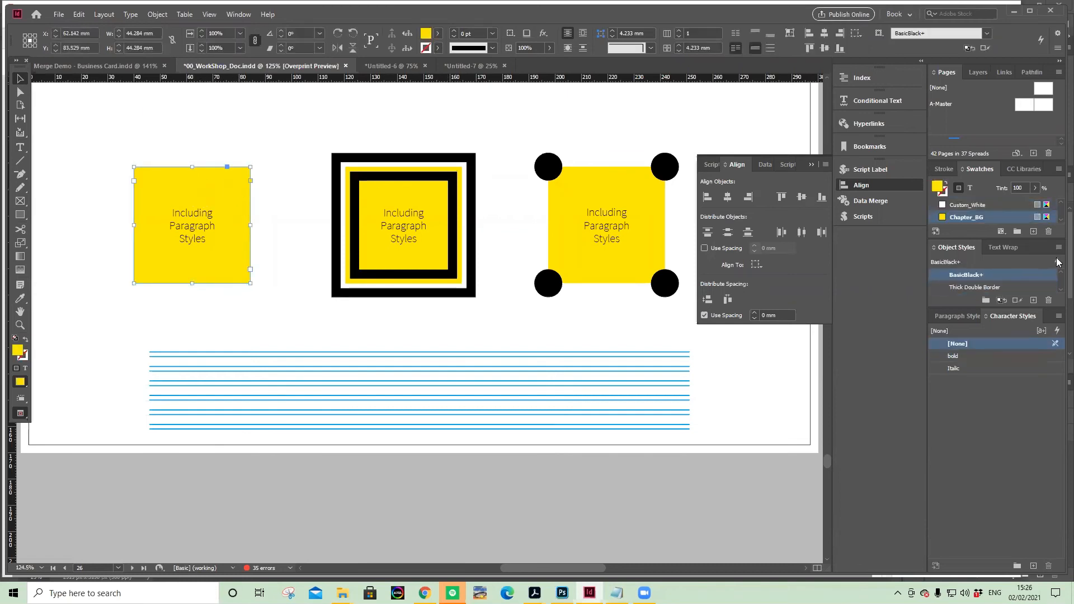
{"action": "double_click", "coordinate": [941, 218]}
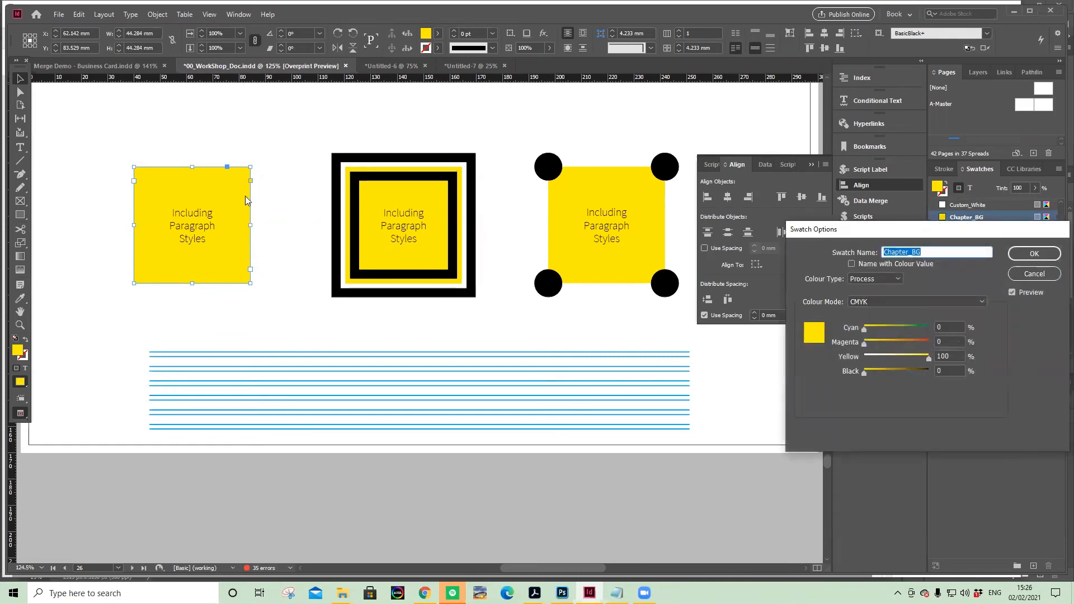
{"action": "left_click", "coordinate": [918, 343]}
{"action": "left_click", "coordinate": [1031, 254]}
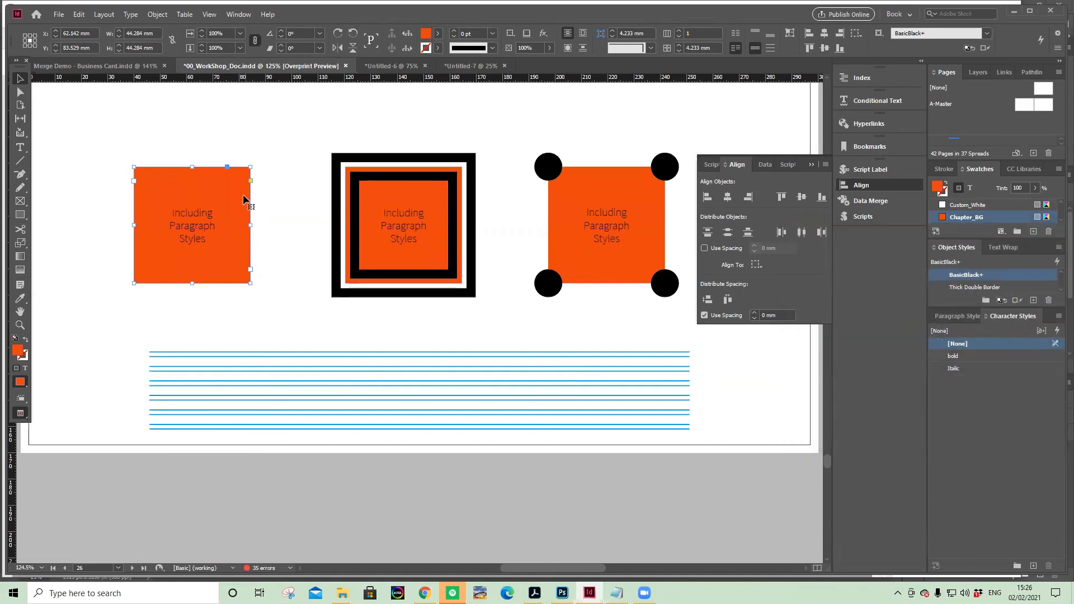
Select the two bordered squares and the plain orange square to review their applied object styles
{"action": "left_click_drag", "start_coordinate": [337, 131], "coordinate": [653, 300]}
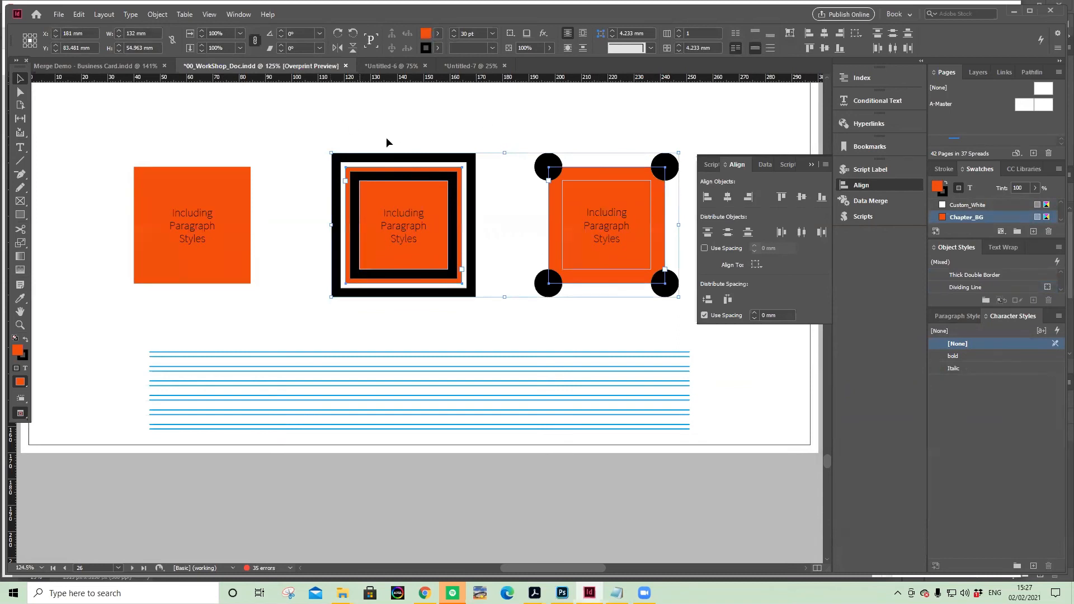
{"action": "left_click", "coordinate": [315, 142]}
{"action": "left_click", "coordinate": [230, 195]}
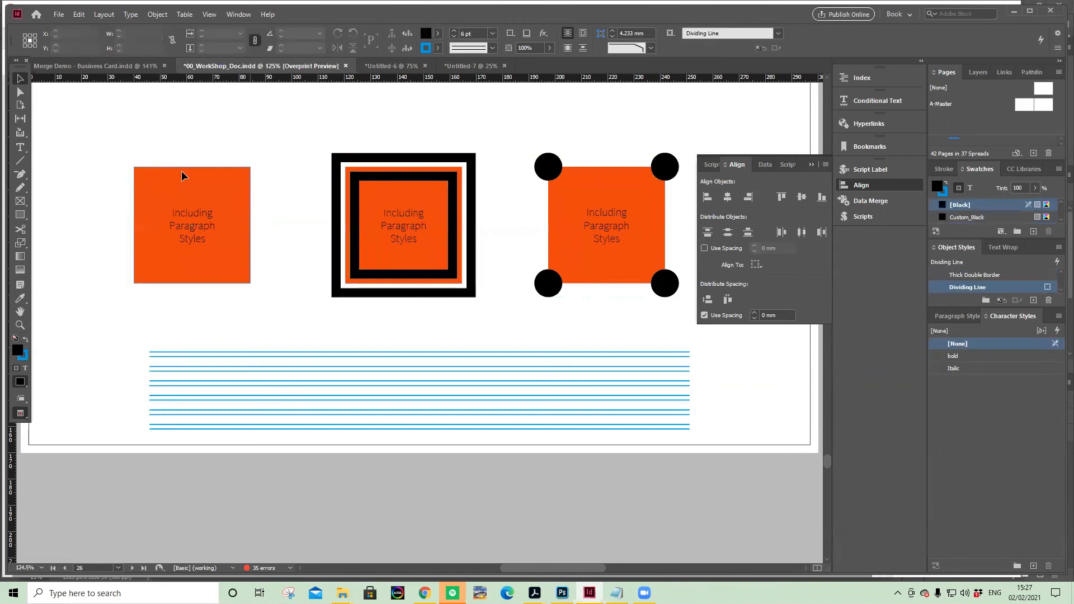
{"action": "left_click", "coordinate": [486, 153]}
{"action": "left_click", "coordinate": [241, 209]}
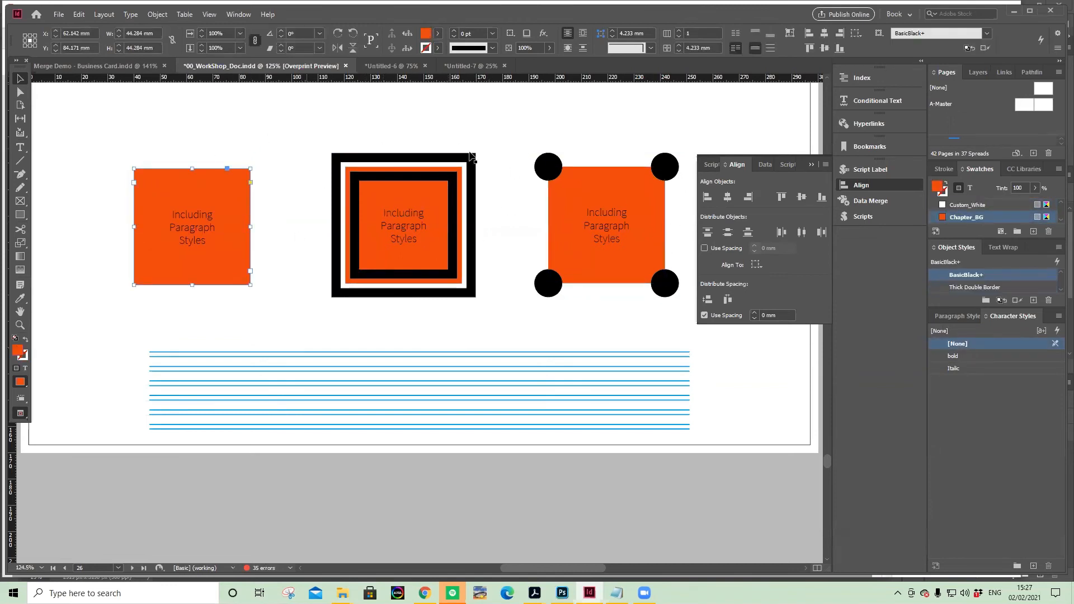
Select one set of dividing lines, then deselect it and review the Dividing Line object style's attributes and base style, cancelling without changes
{"action": "left_click", "coordinate": [452, 411]}
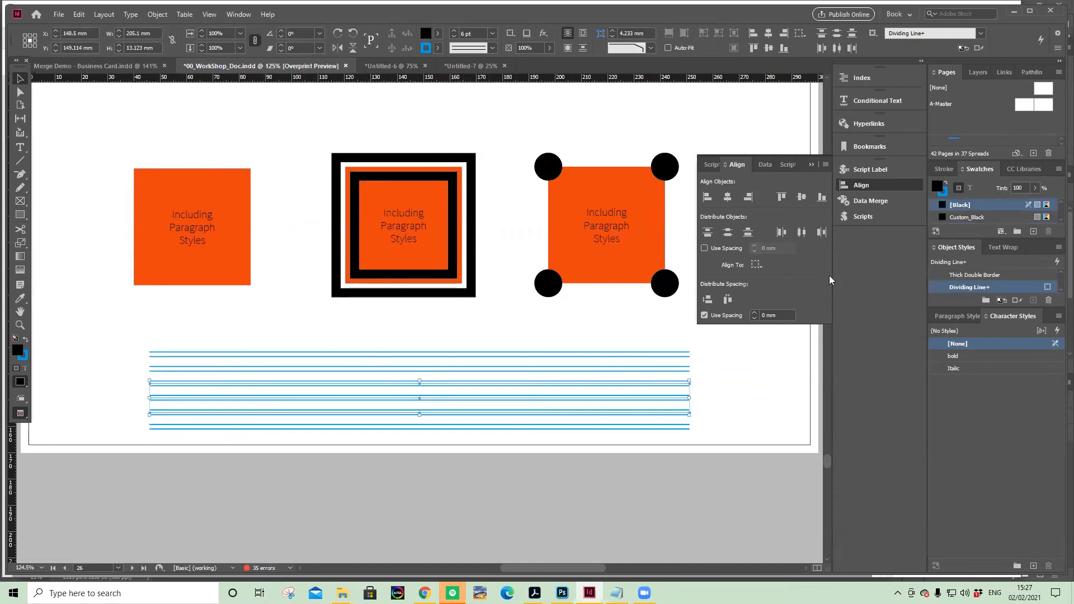
{"action": "left_click", "coordinate": [561, 123]}
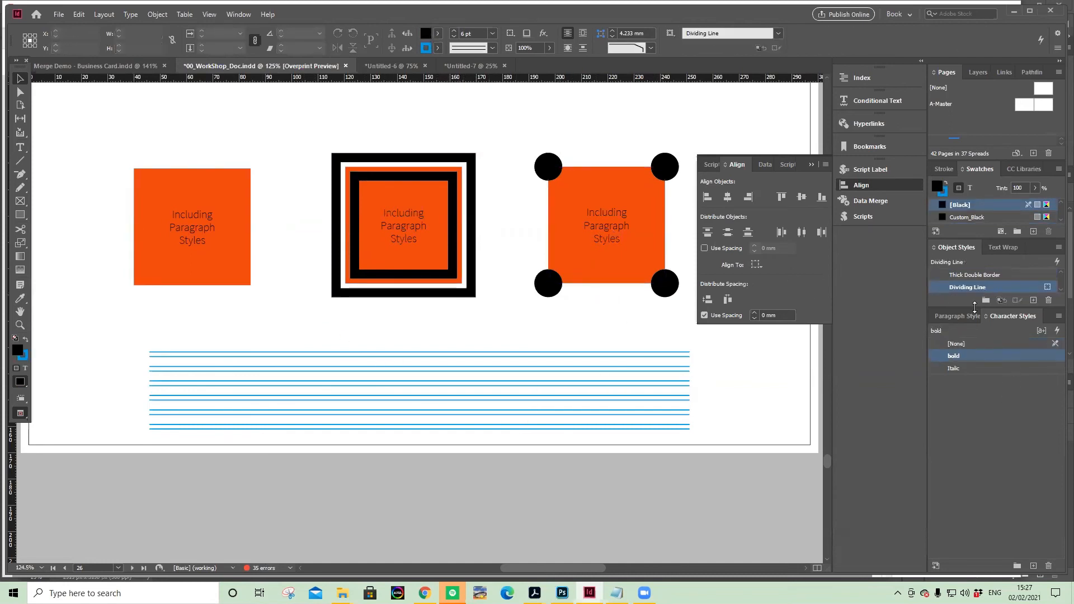
{"action": "double_click", "coordinate": [1003, 285]}
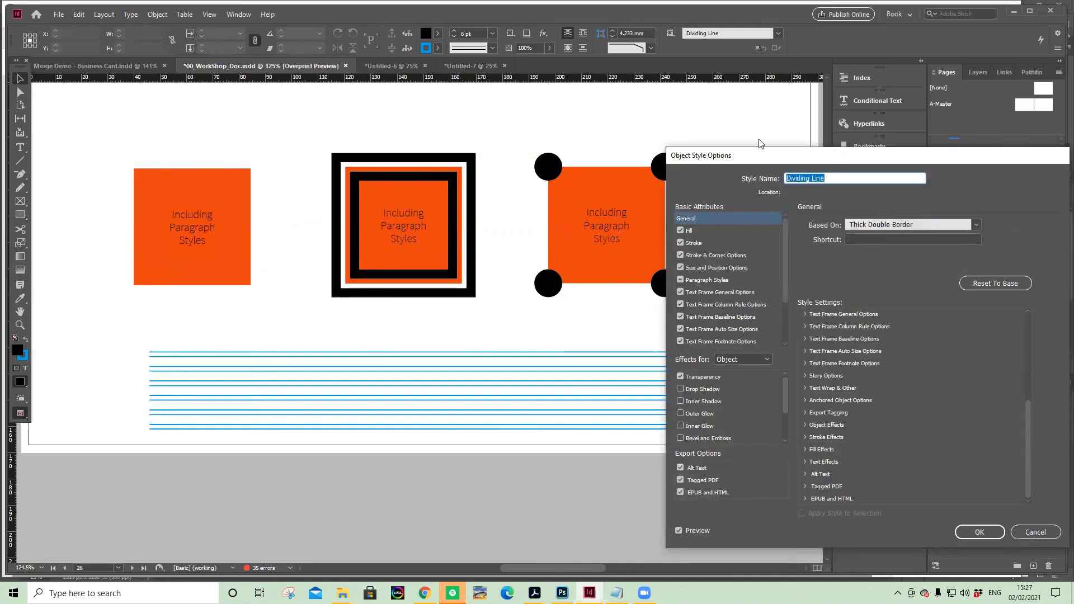
{"action": "left_click_drag", "start_coordinate": [761, 155], "coordinate": [314, 93]}
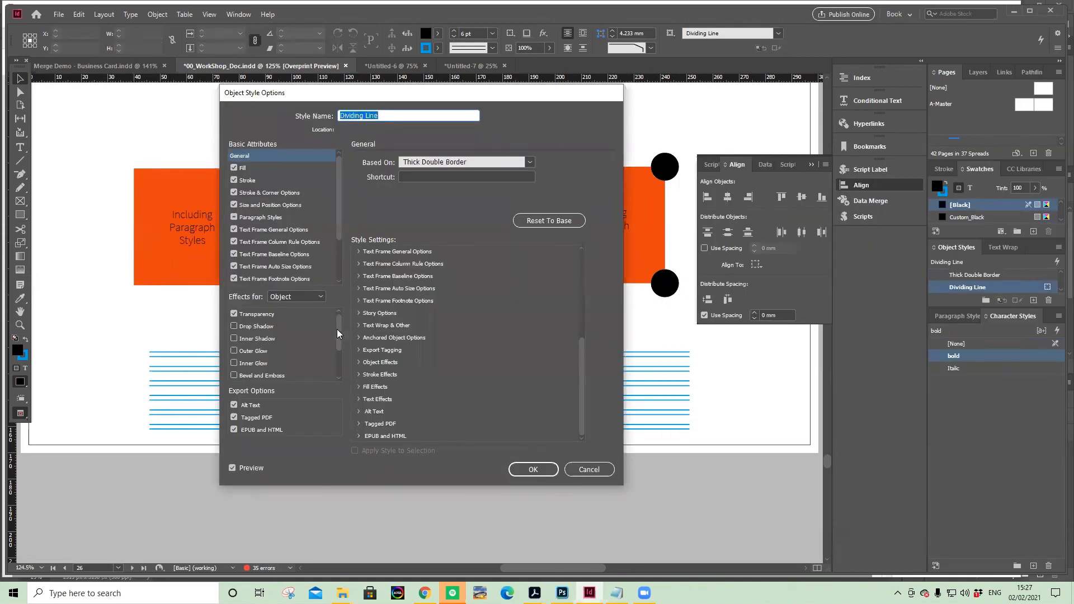
{"action": "mouse_move", "coordinate": [338, 196]}
{"action": "left_mouse_down"}
{"action": "mouse_move", "coordinate": [326, 270]}
{"action": "mouse_move", "coordinate": [340, 179]}
{"action": "left_mouse_up"}
{"action": "mouse_move", "coordinate": [338, 325]}
{"action": "left_mouse_down"}
{"action": "mouse_move", "coordinate": [332, 368]}
{"action": "mouse_move", "coordinate": [340, 312]}
{"action": "left_mouse_up"}
{"action": "left_click", "coordinate": [612, 463]}
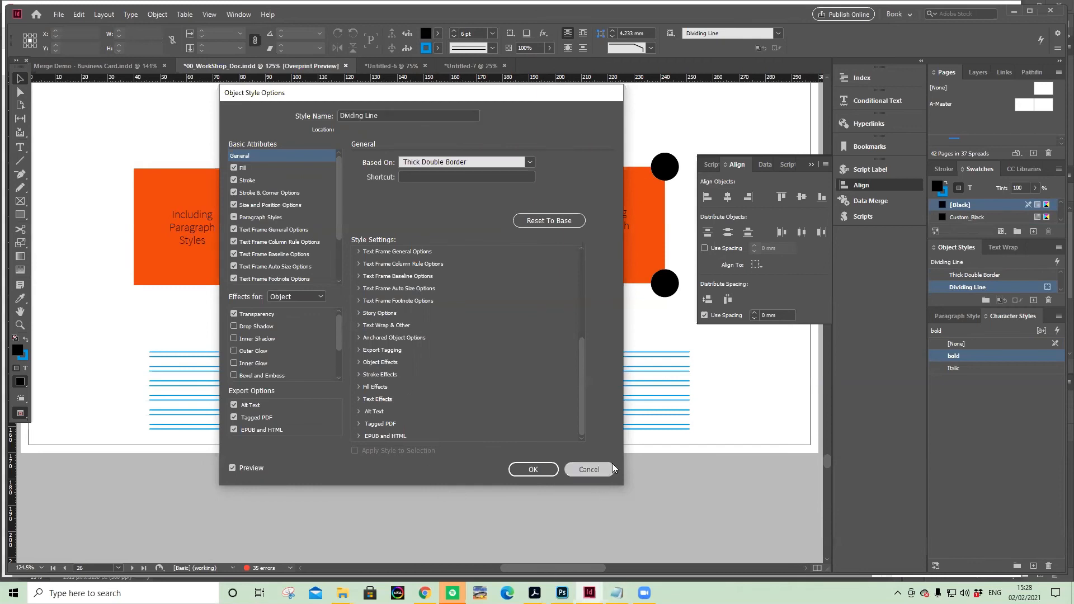
On page 21, select the first paragraph beginning "Paragraph indent at 8mm" under Indents & Bullets and check its applied paragraph style
{"action": "scroll", "coordinate": [561, 330], "scroll_direction": "down", "scroll_amount": 3}
{"action": "scroll", "coordinate": [561, 330], "scroll_direction": "down", "scroll_amount": 8}
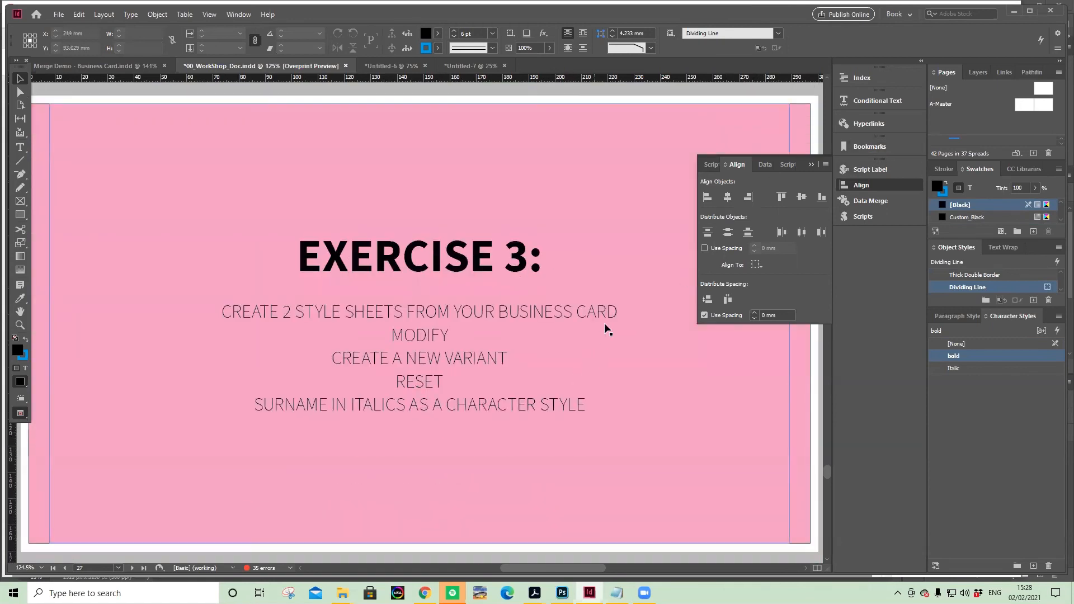
{"action": "scroll", "coordinate": [604, 323], "scroll_direction": "up", "scroll_amount": 15}
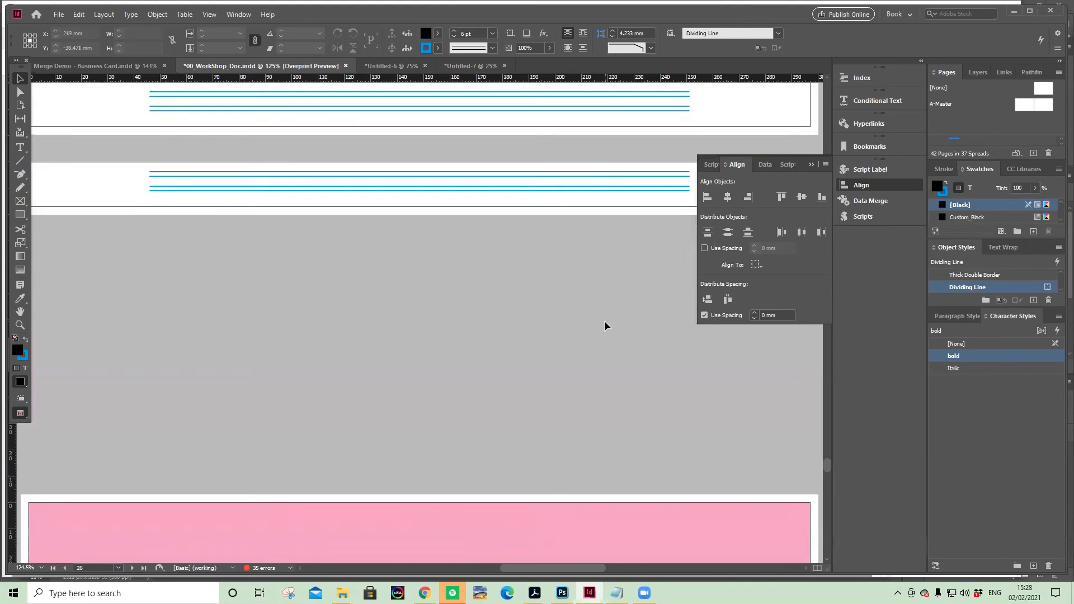
{"action": "scroll", "coordinate": [608, 330], "scroll_direction": "up", "scroll_amount": 12}
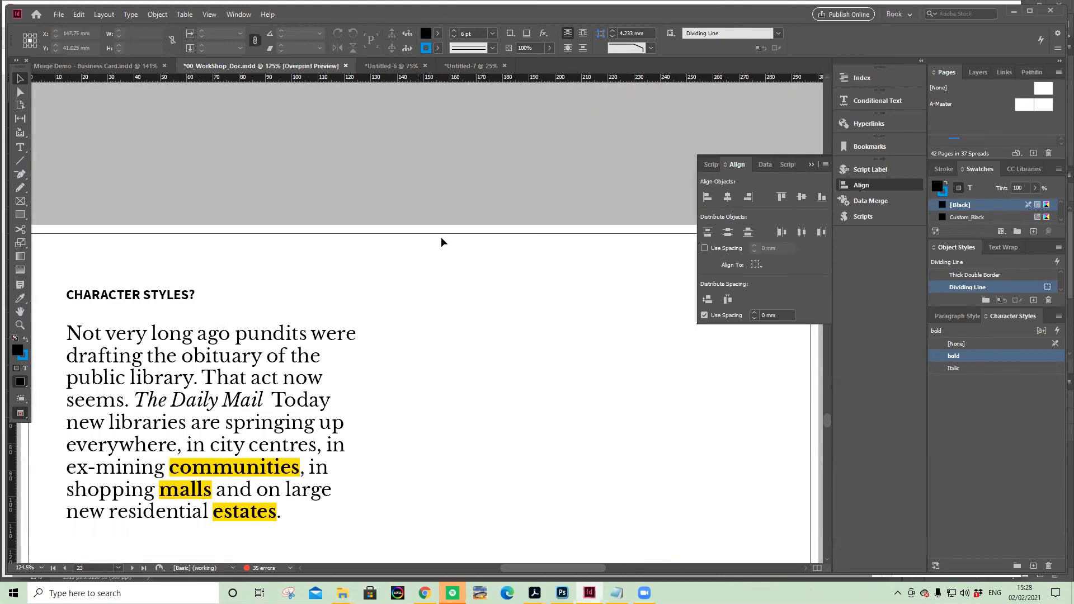
{"action": "scroll", "coordinate": [449, 259], "scroll_direction": "up", "scroll_amount": 8}
{"action": "scroll", "coordinate": [449, 260], "scroll_direction": "up", "scroll_amount": 10}
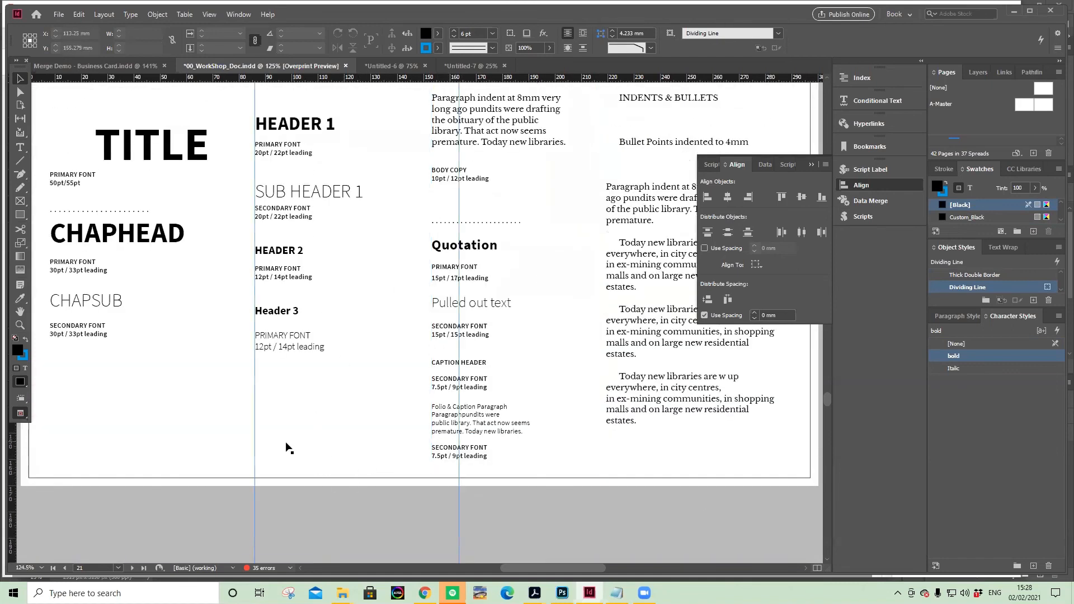
{"action": "left_click_drag", "start_coordinate": [603, 287], "coordinate": [360, 328]}
{"action": "left_click", "coordinate": [469, 251]}
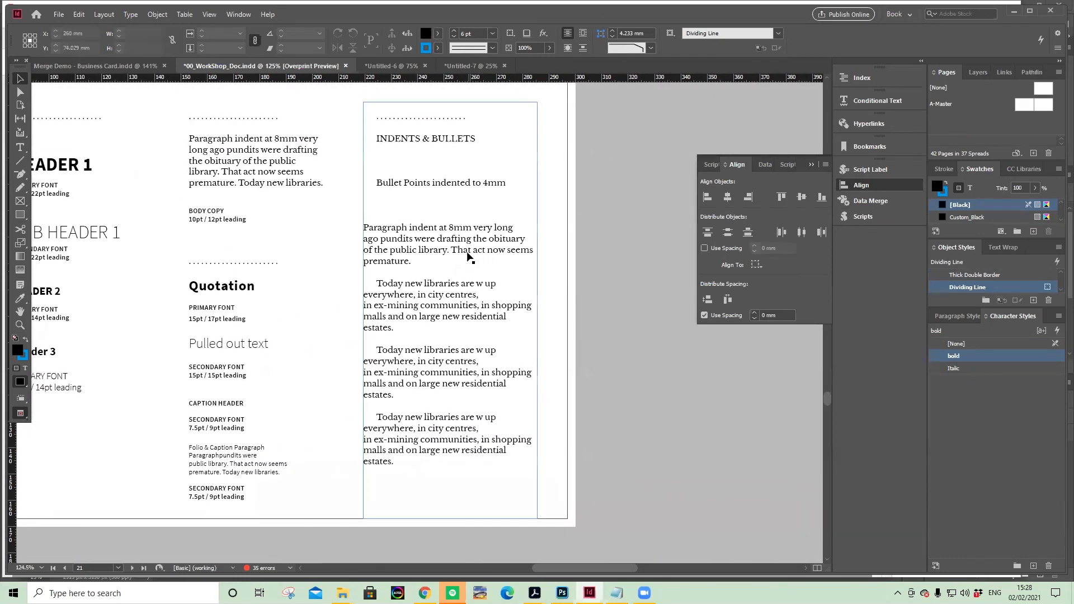
{"action": "double_click", "coordinate": [468, 251]}
{"action": "left_click_drag", "start_coordinate": [426, 266], "coordinate": [362, 227]}
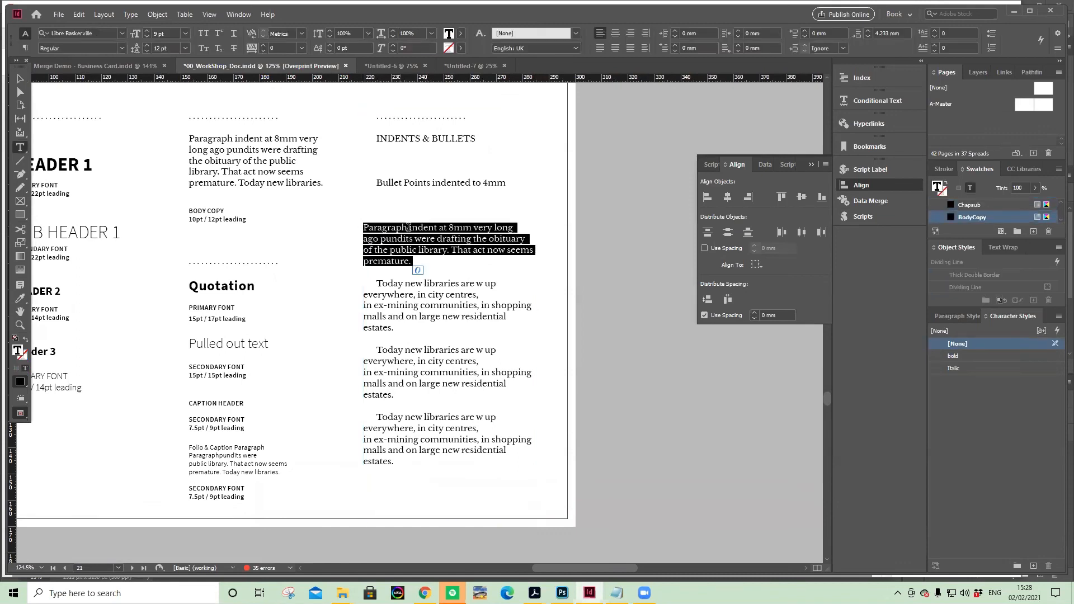
{"action": "left_click", "coordinate": [956, 314]}
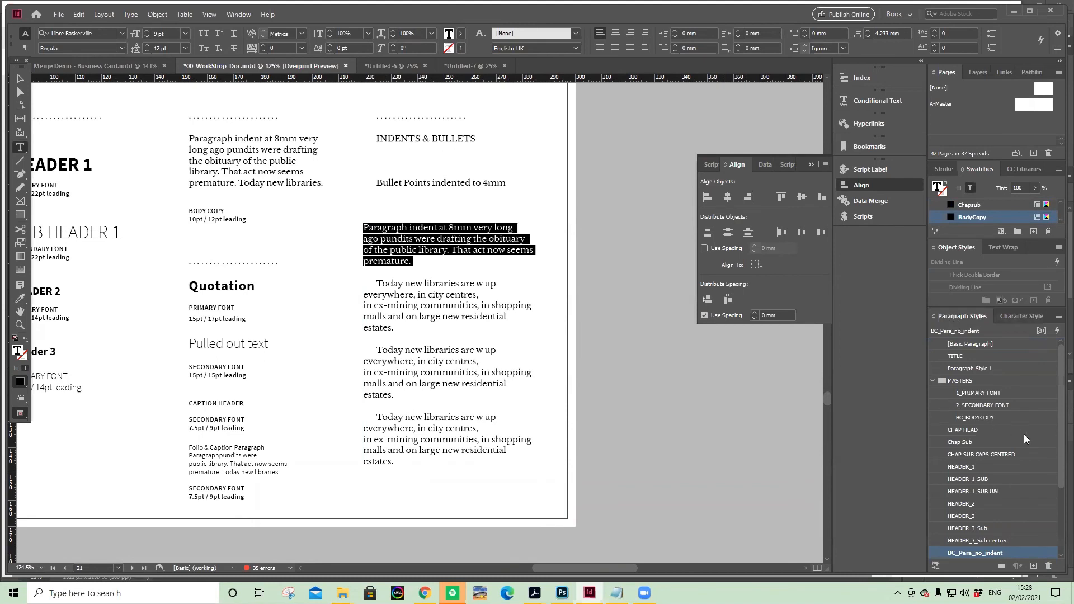
{"action": "scroll", "coordinate": [1024, 446], "scroll_direction": "down", "scroll_amount": 3}
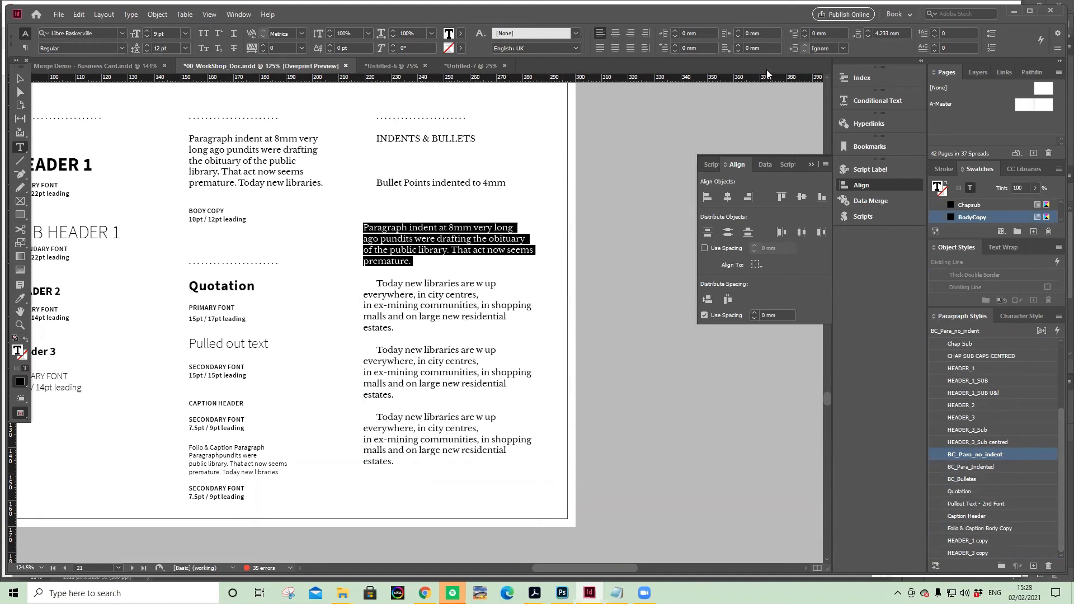
Centre the selected paragraph as an override, review the paragraph style commands, and clear the override by reapplying BC_Para_no_indent
{"action": "left_click_drag", "start_coordinate": [759, 10], "coordinate": [767, 75]}
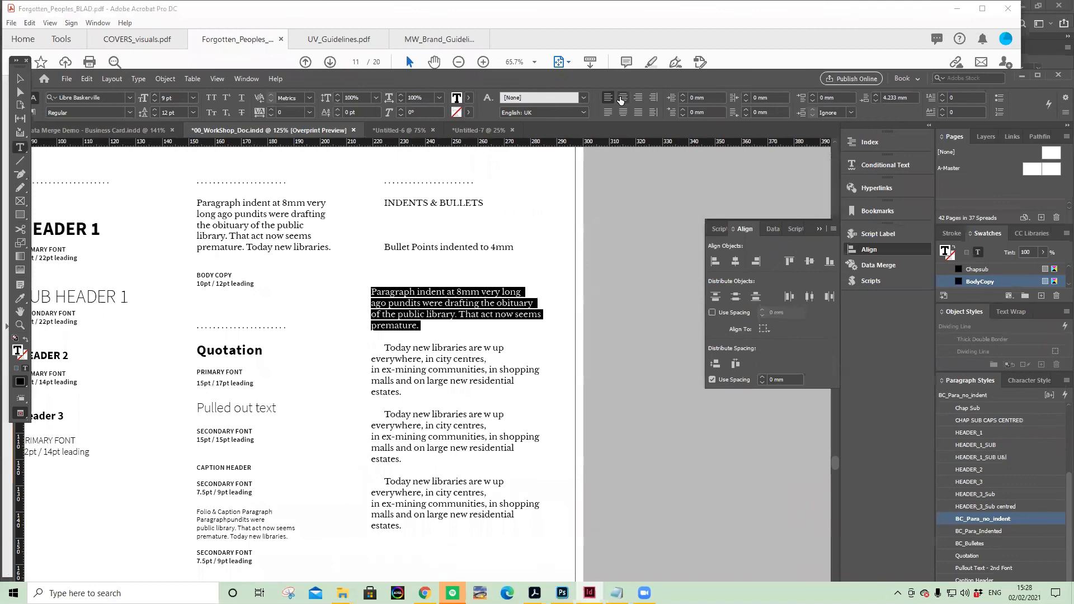
{"action": "left_click", "coordinate": [622, 99]}
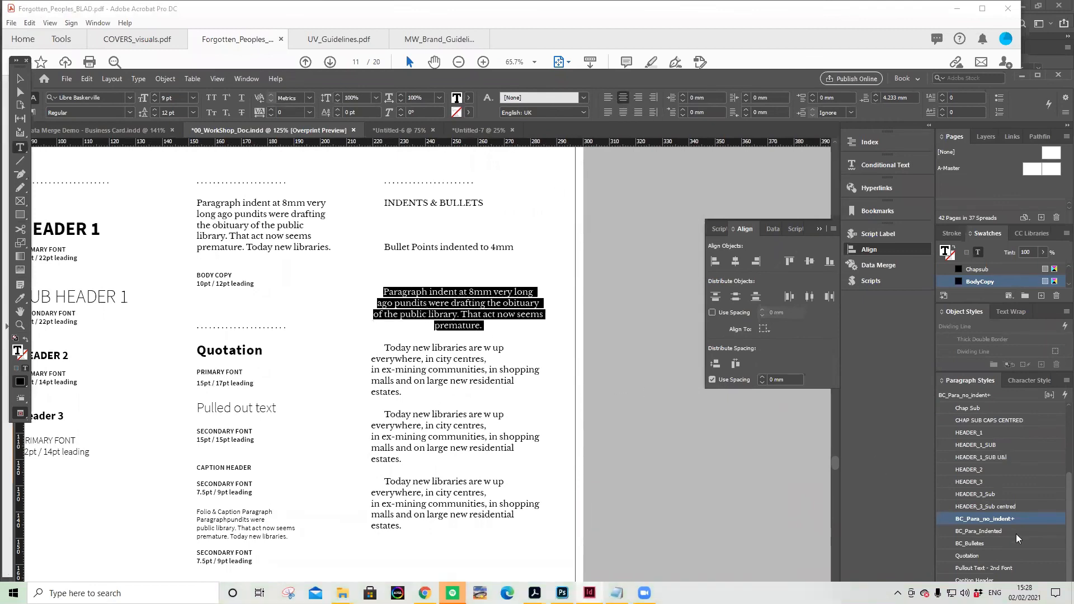
{"action": "mouse_move", "coordinate": [1013, 523]}
{"action": "left_click", "coordinate": [1066, 380]}
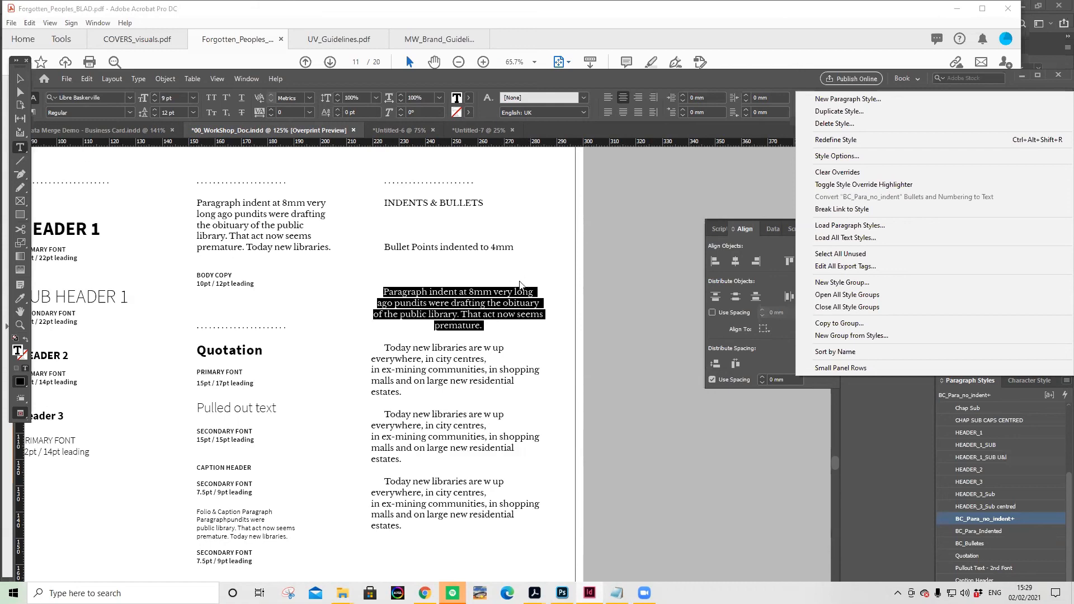
{"action": "left_click", "coordinate": [1033, 519], "text": "alt"}
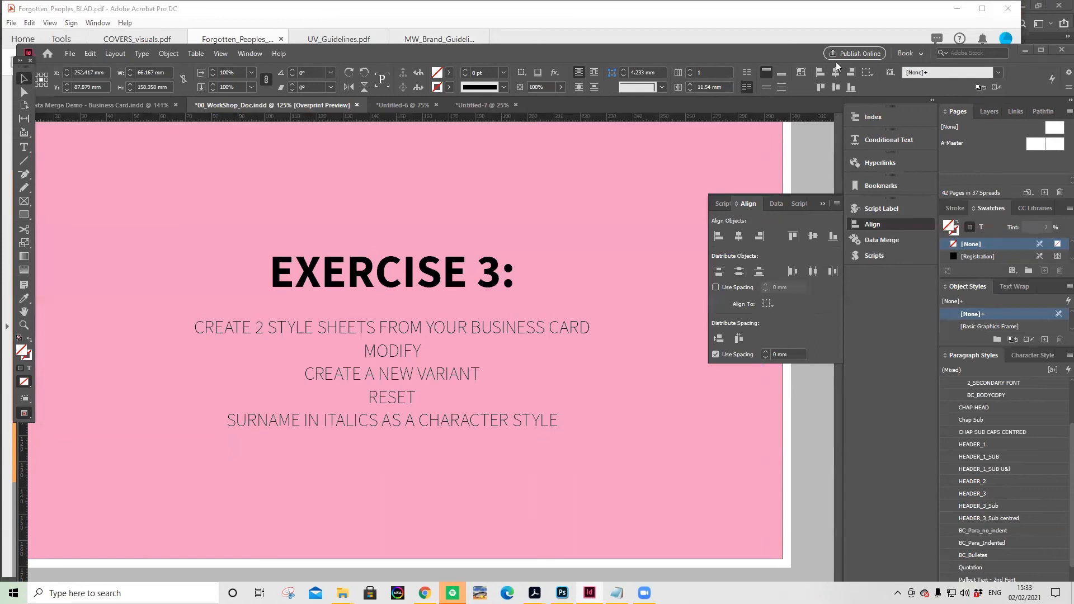
Delete the unused paragraph styles HEADER_3 copy and Paragraph Style 1
{"action": "left_click_drag", "start_coordinate": [801, 54], "coordinate": [789, 11]}
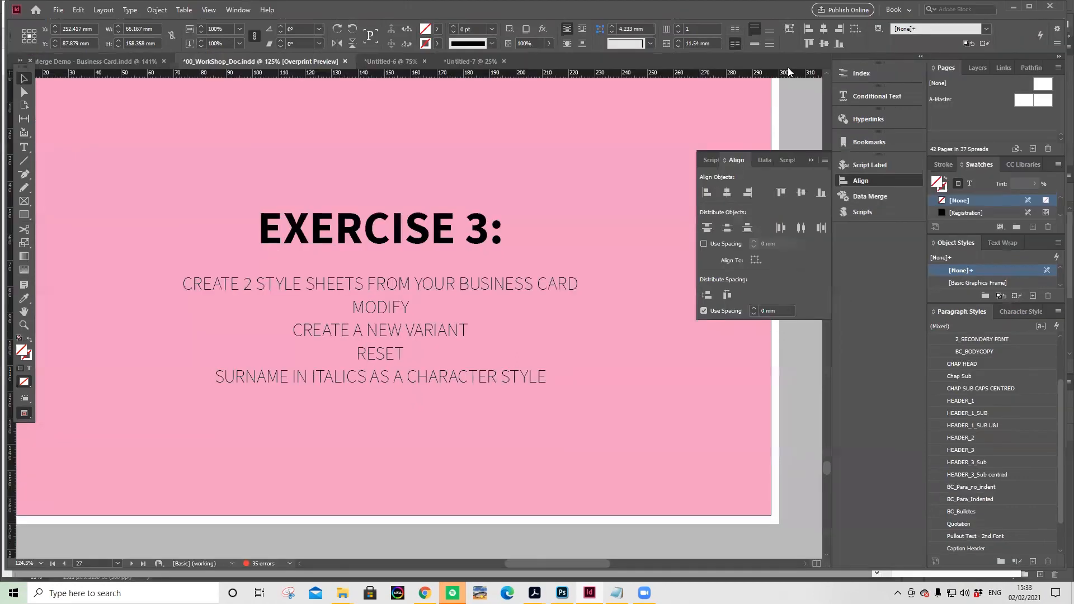
{"action": "left_click_drag", "start_coordinate": [1060, 520], "coordinate": [1058, 579]}
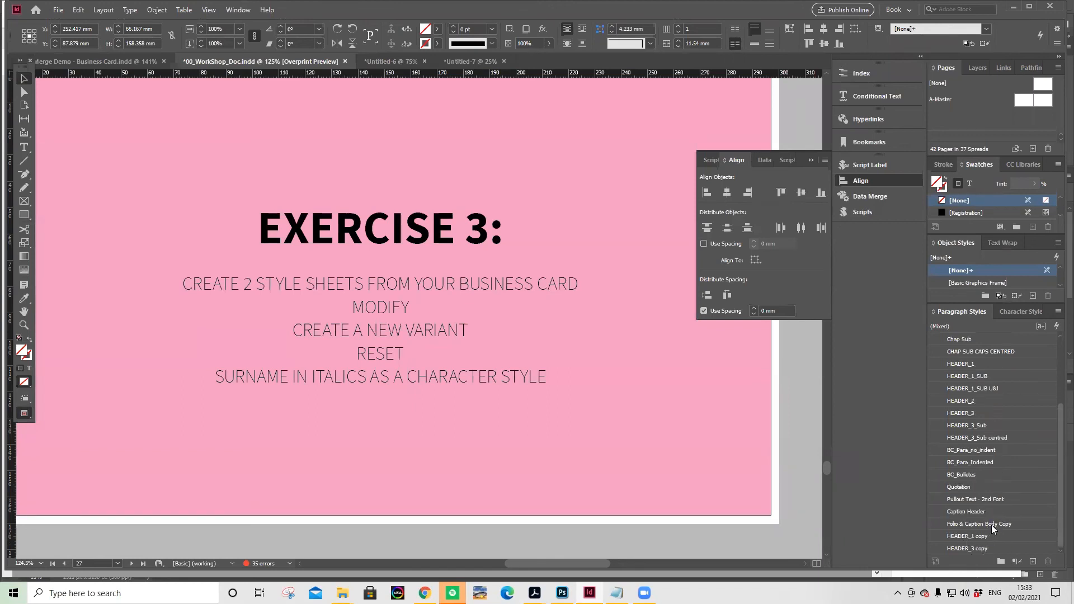
{"action": "left_click", "coordinate": [988, 548]}
{"action": "left_click_drag", "start_coordinate": [988, 548], "coordinate": [1049, 562]}
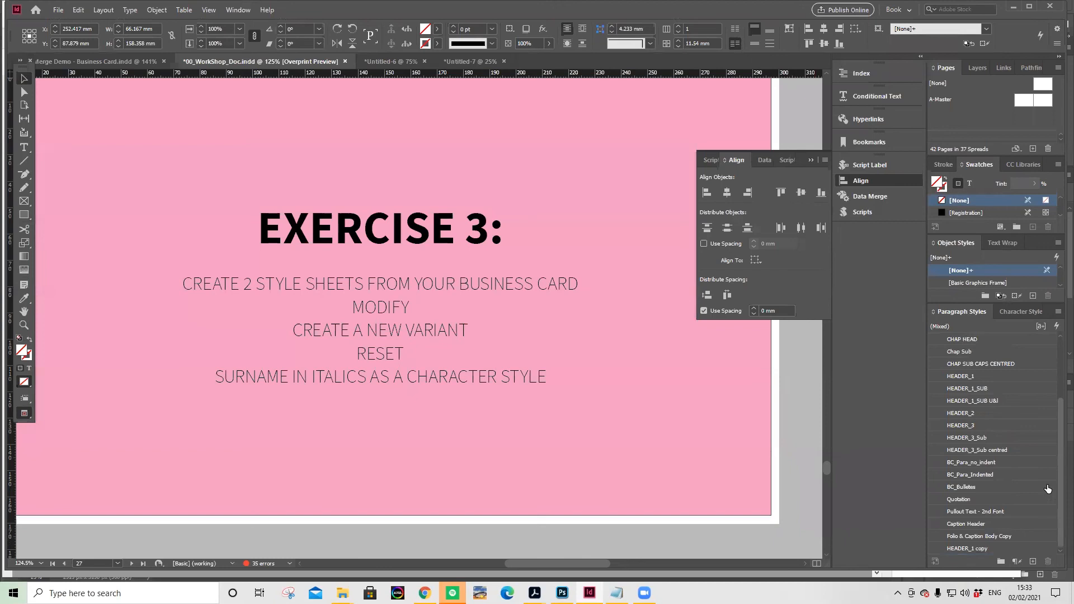
{"action": "scroll", "coordinate": [990, 364], "scroll_direction": "up", "scroll_amount": 3}
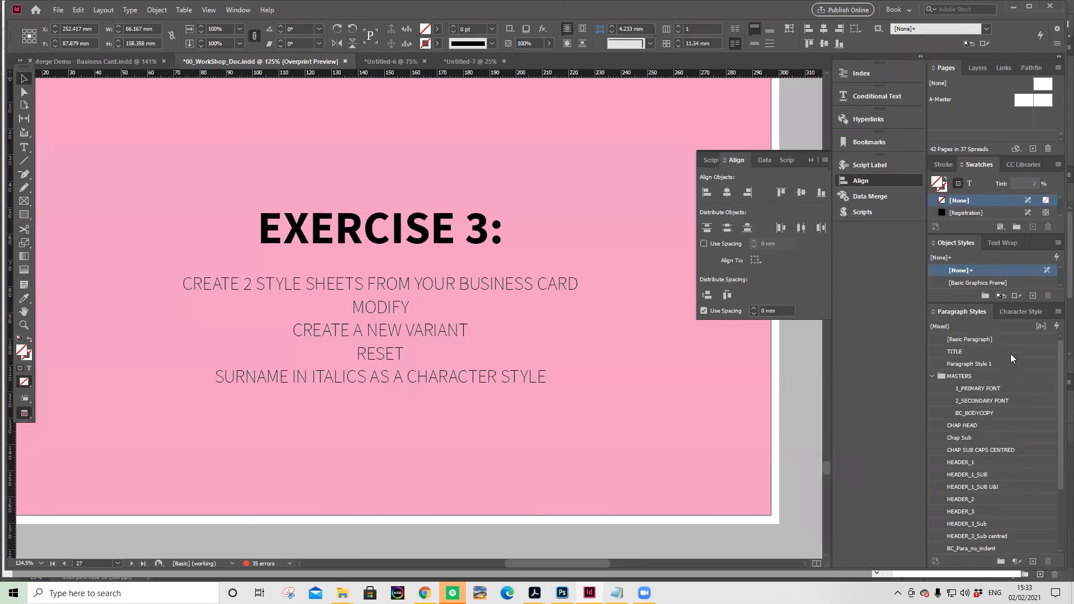
{"action": "left_click_drag", "start_coordinate": [984, 363], "coordinate": [1010, 395]}
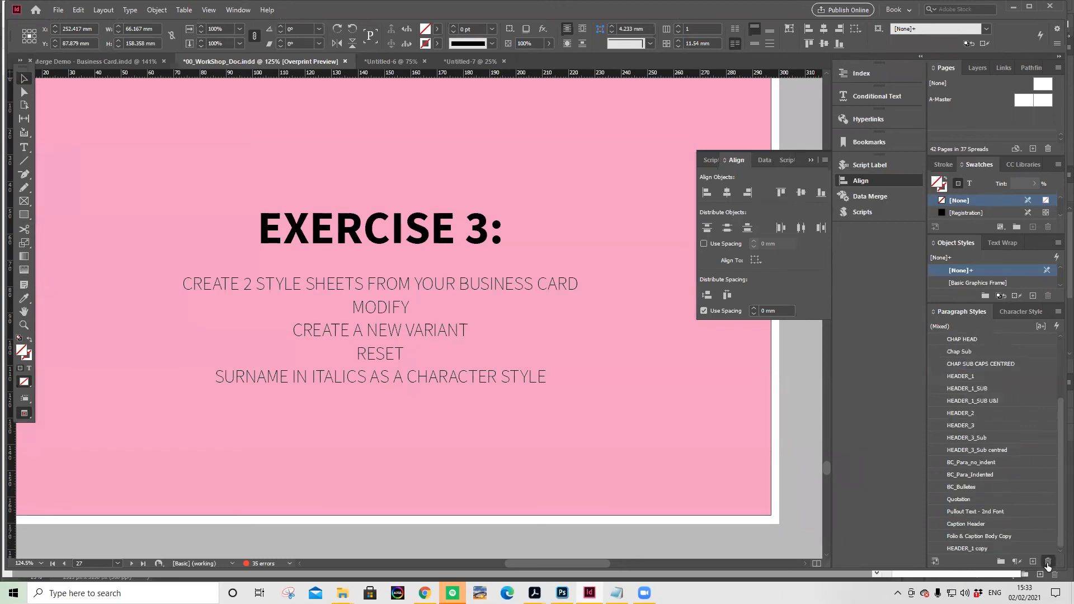
Start deleting the CHAP HEAD paragraph style with BC_BODYCOPY as its replacement, and cancel the deletion
{"action": "scroll", "coordinate": [1030, 451], "scroll_direction": "up", "scroll_amount": 1}
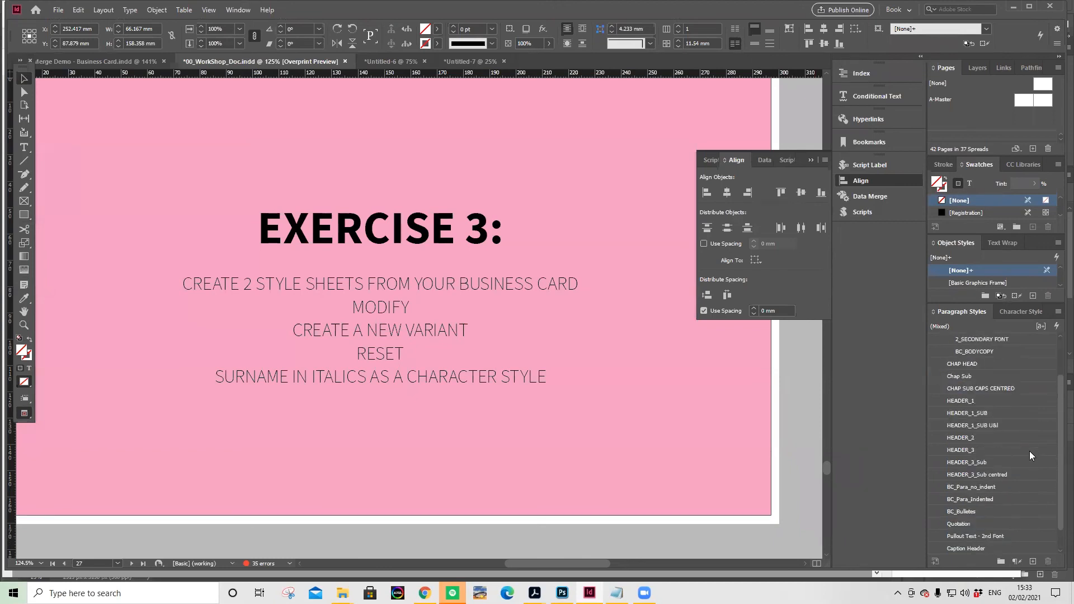
{"action": "left_click", "coordinate": [969, 365]}
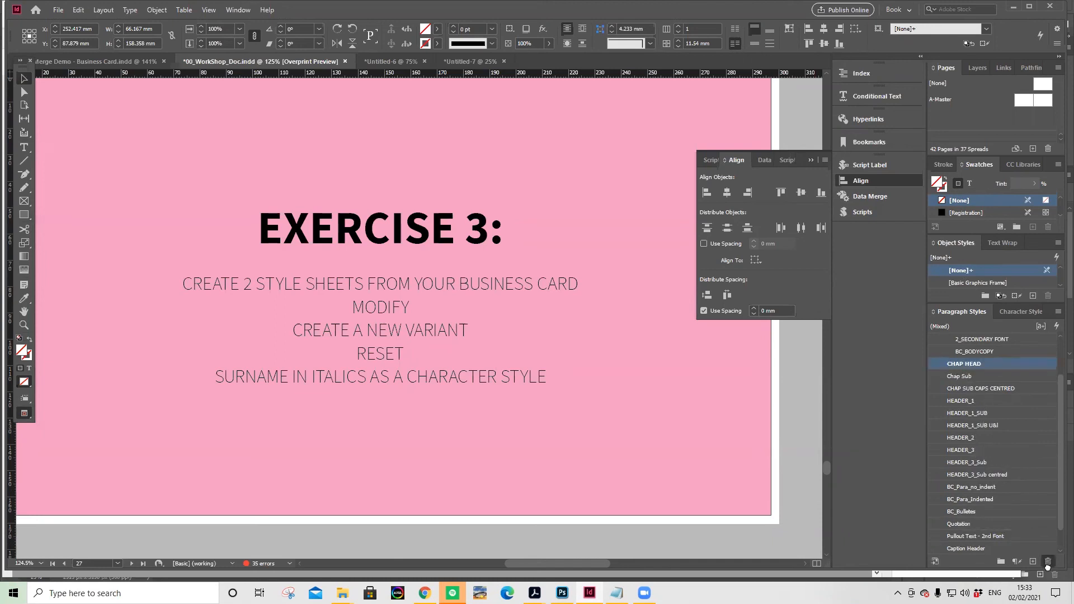
{"action": "left_click", "coordinate": [1047, 562]}
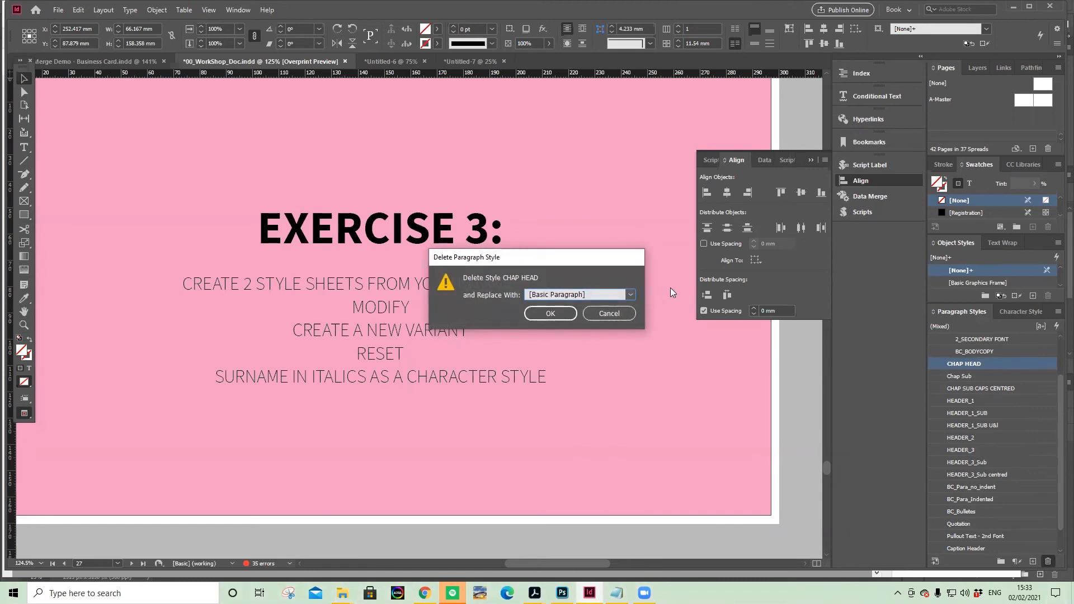
{"action": "left_click", "coordinate": [632, 291]}
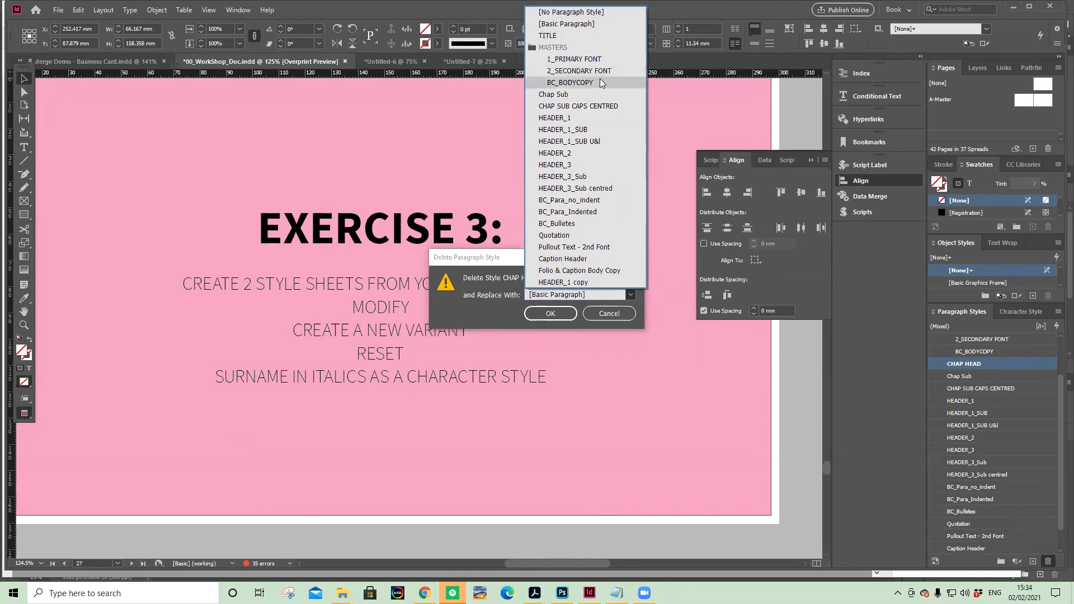
{"action": "left_click", "coordinate": [601, 82]}
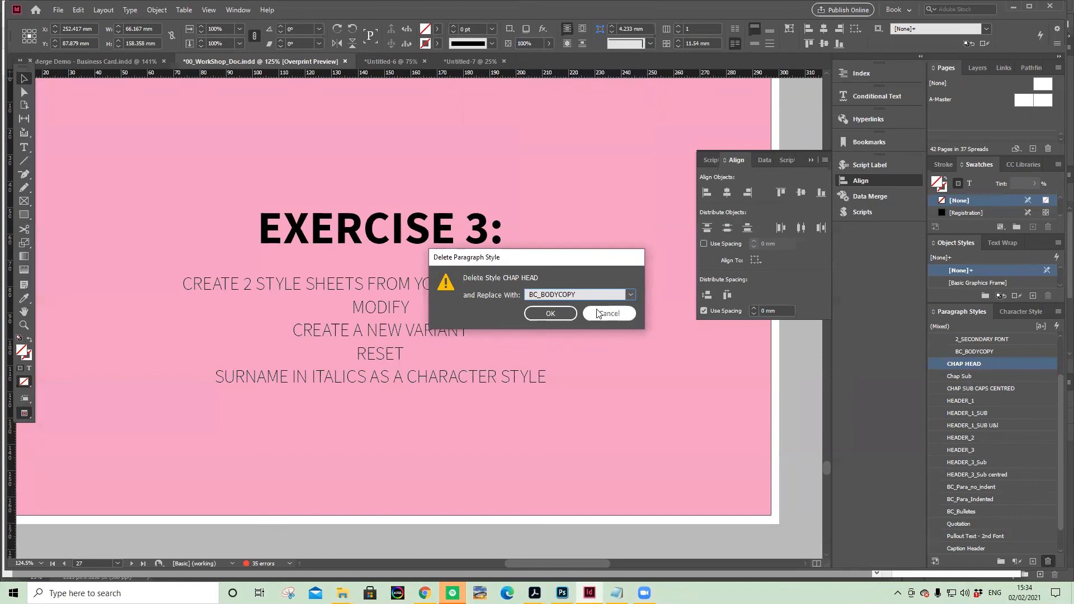
{"action": "left_click", "coordinate": [628, 316]}
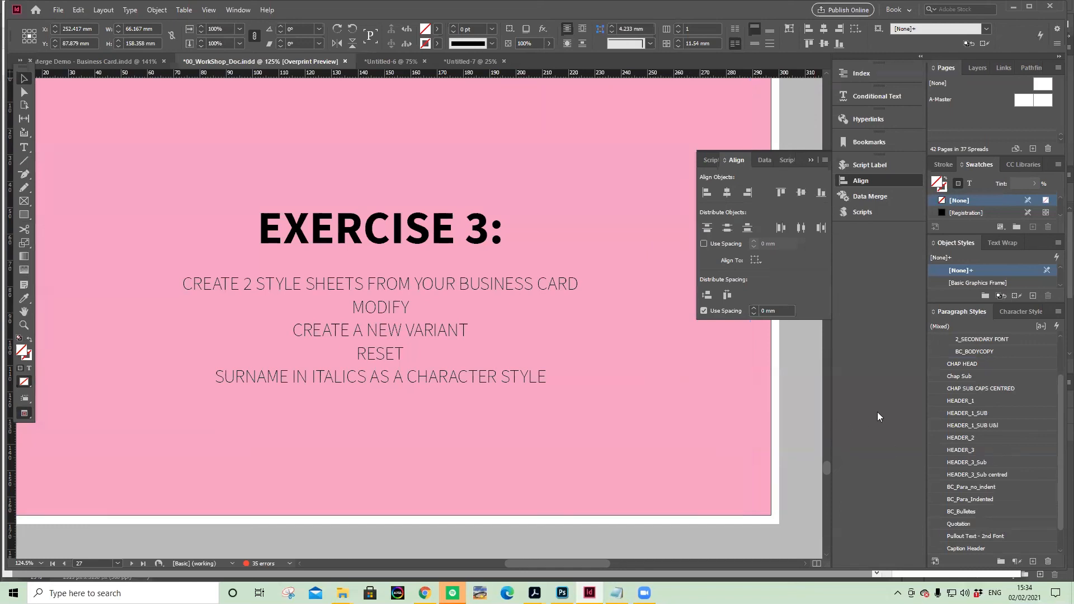
Examine the HEADER_1_SUB paragraph style's option categories, including Bullets and Numbering, Keep Options, Basic Character Formats and Paragraph Border, and cancel without changes
{"action": "double_click", "coordinate": [1007, 413]}
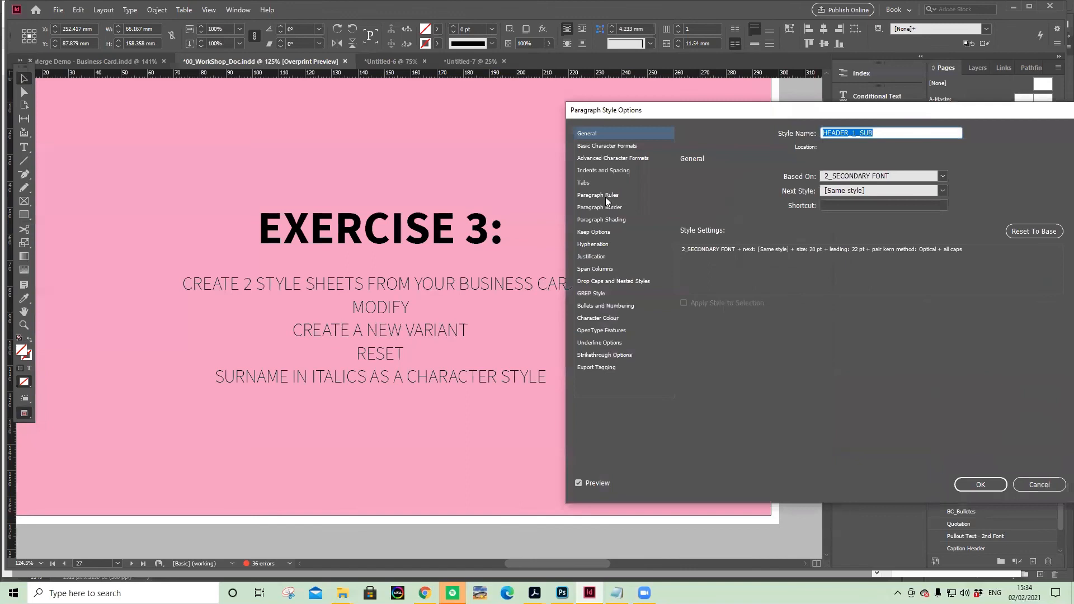
{"action": "left_click", "coordinate": [616, 269]}
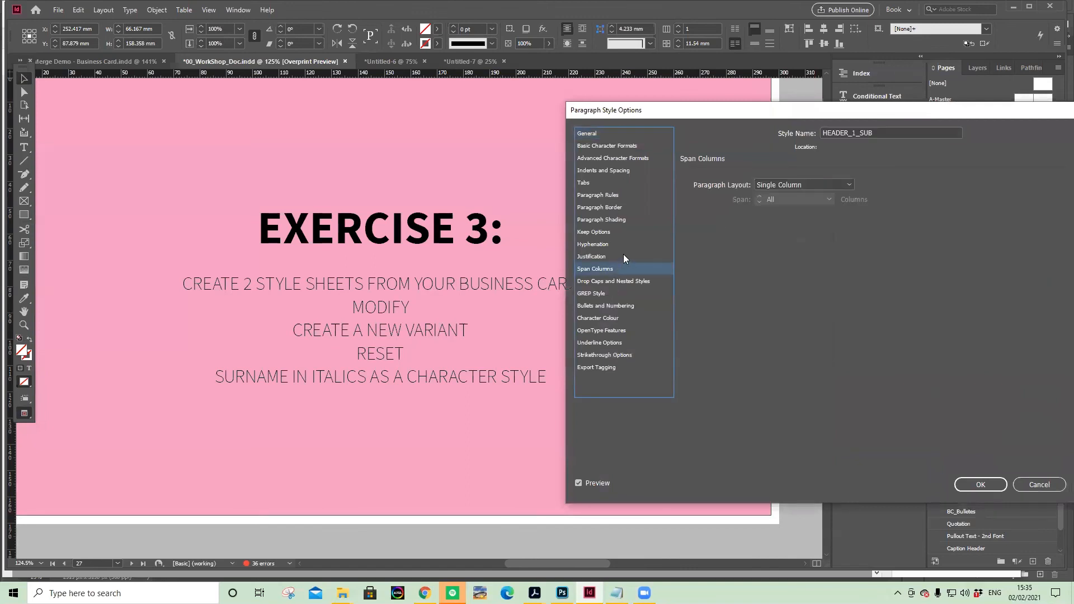
{"action": "left_click", "coordinate": [623, 256]}
{"action": "left_click", "coordinate": [628, 281]}
{"action": "left_click", "coordinate": [617, 306]}
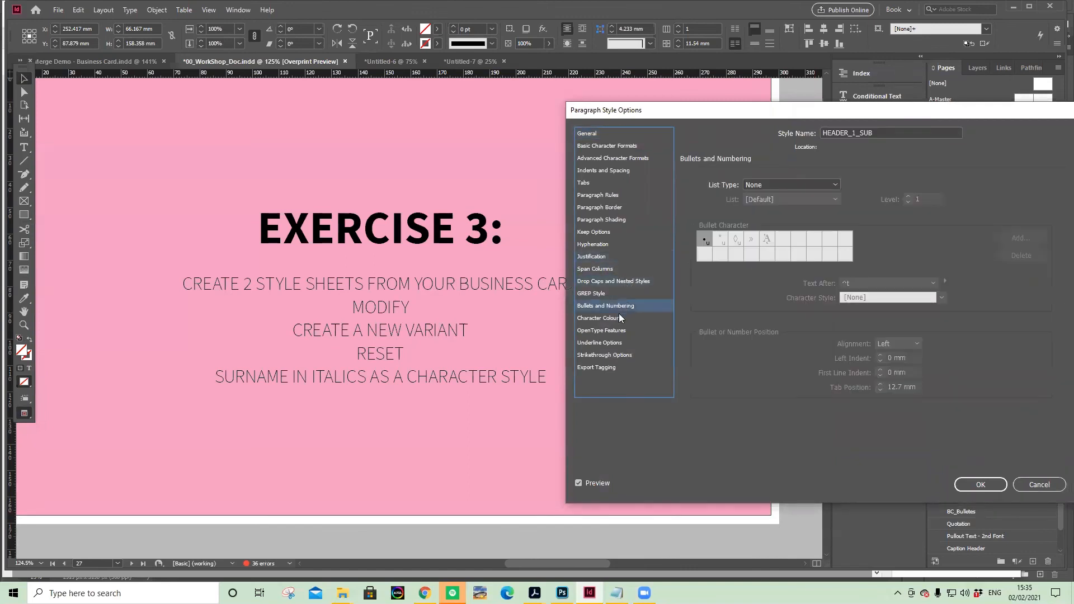
{"action": "left_click", "coordinate": [613, 366]}
{"action": "left_click", "coordinate": [619, 355]}
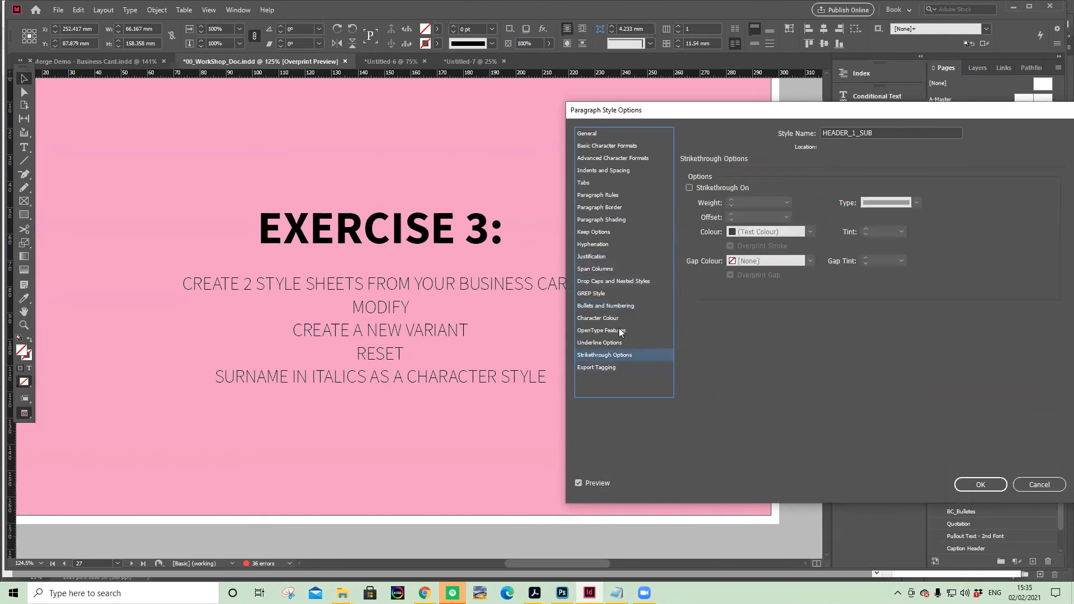
{"action": "left_click", "coordinate": [614, 233]}
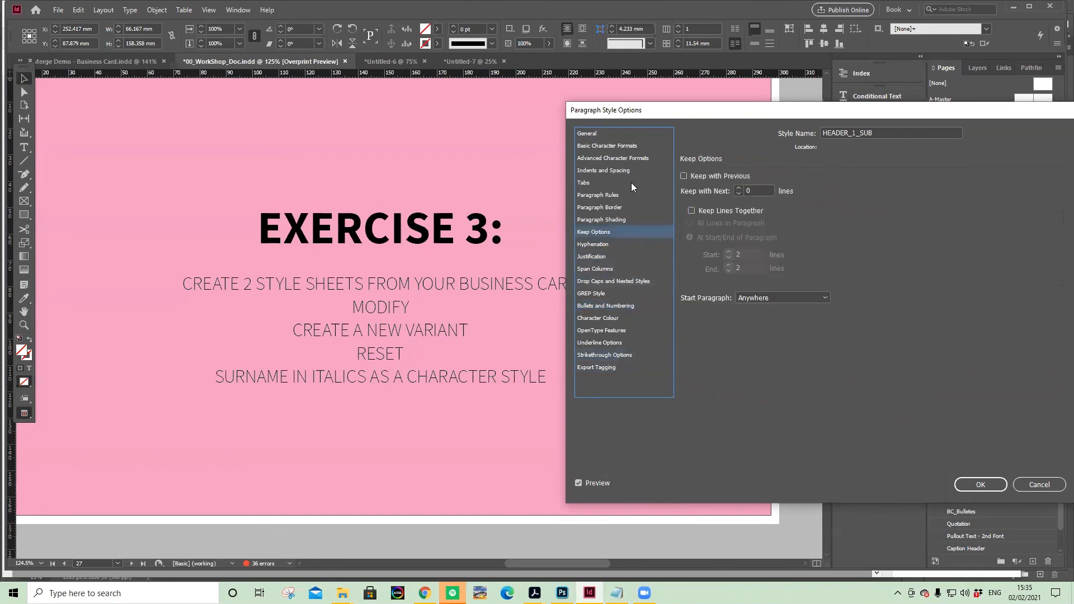
{"action": "left_click", "coordinate": [635, 133]}
{"action": "left_click", "coordinate": [636, 146]}
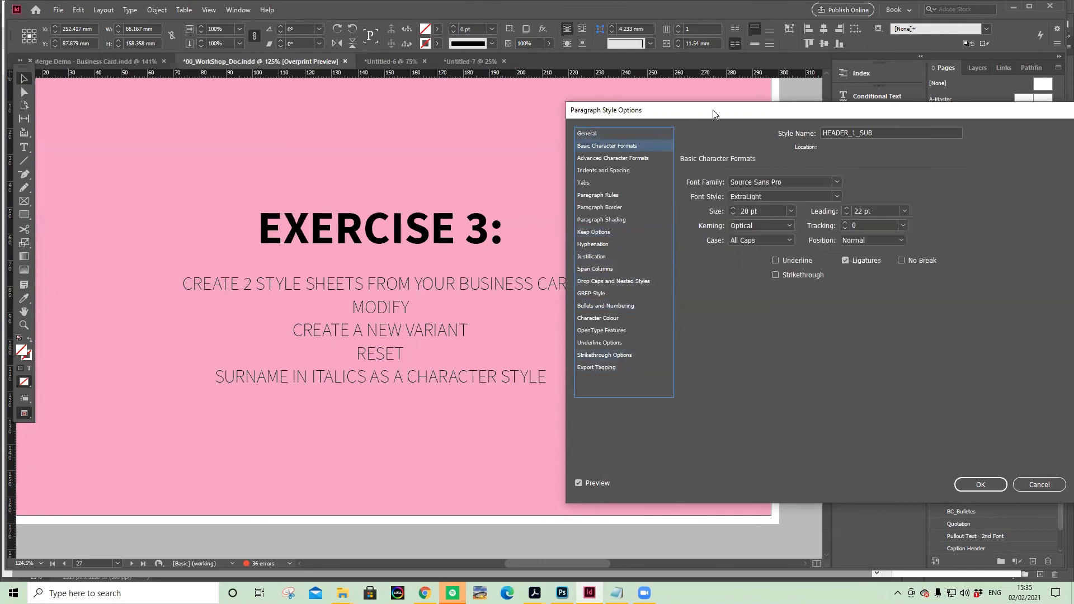
{"action": "left_click_drag", "start_coordinate": [703, 114], "coordinate": [555, 89]}
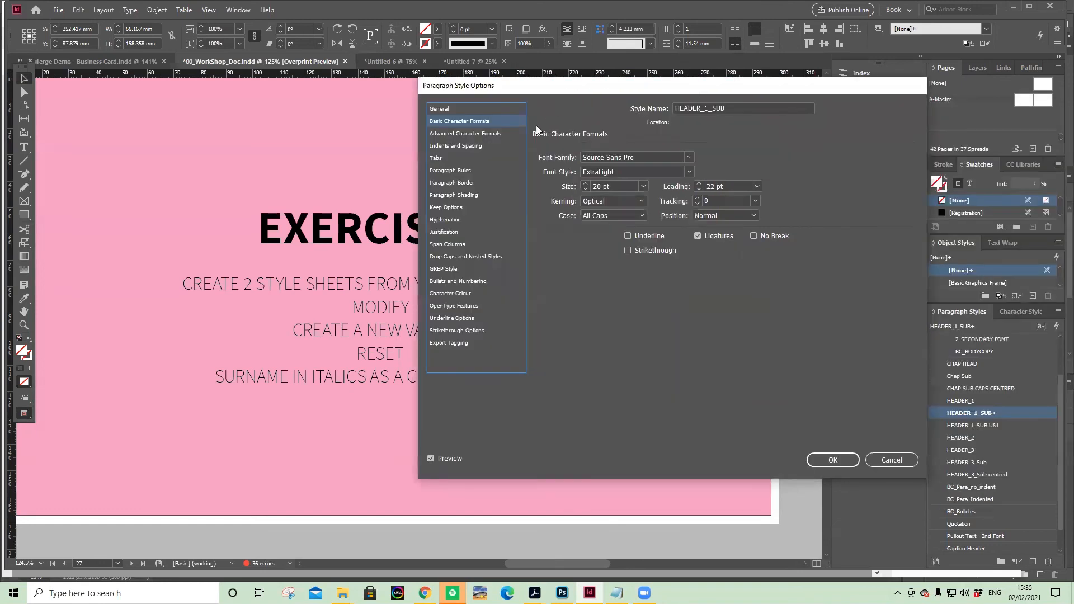
{"action": "left_click", "coordinate": [467, 184]}
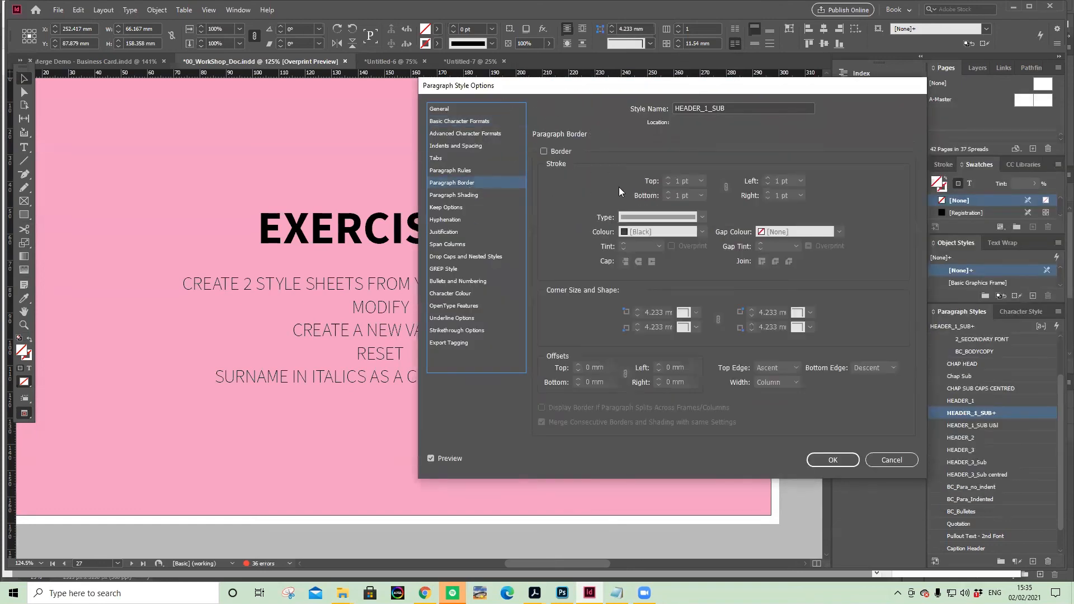
{"action": "left_click", "coordinate": [893, 460]}
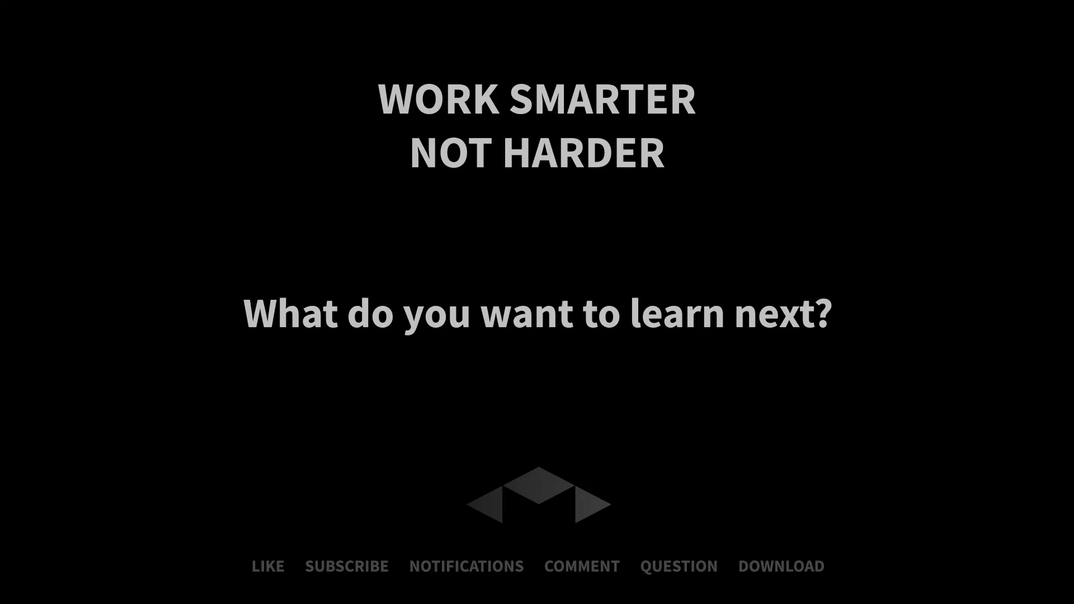